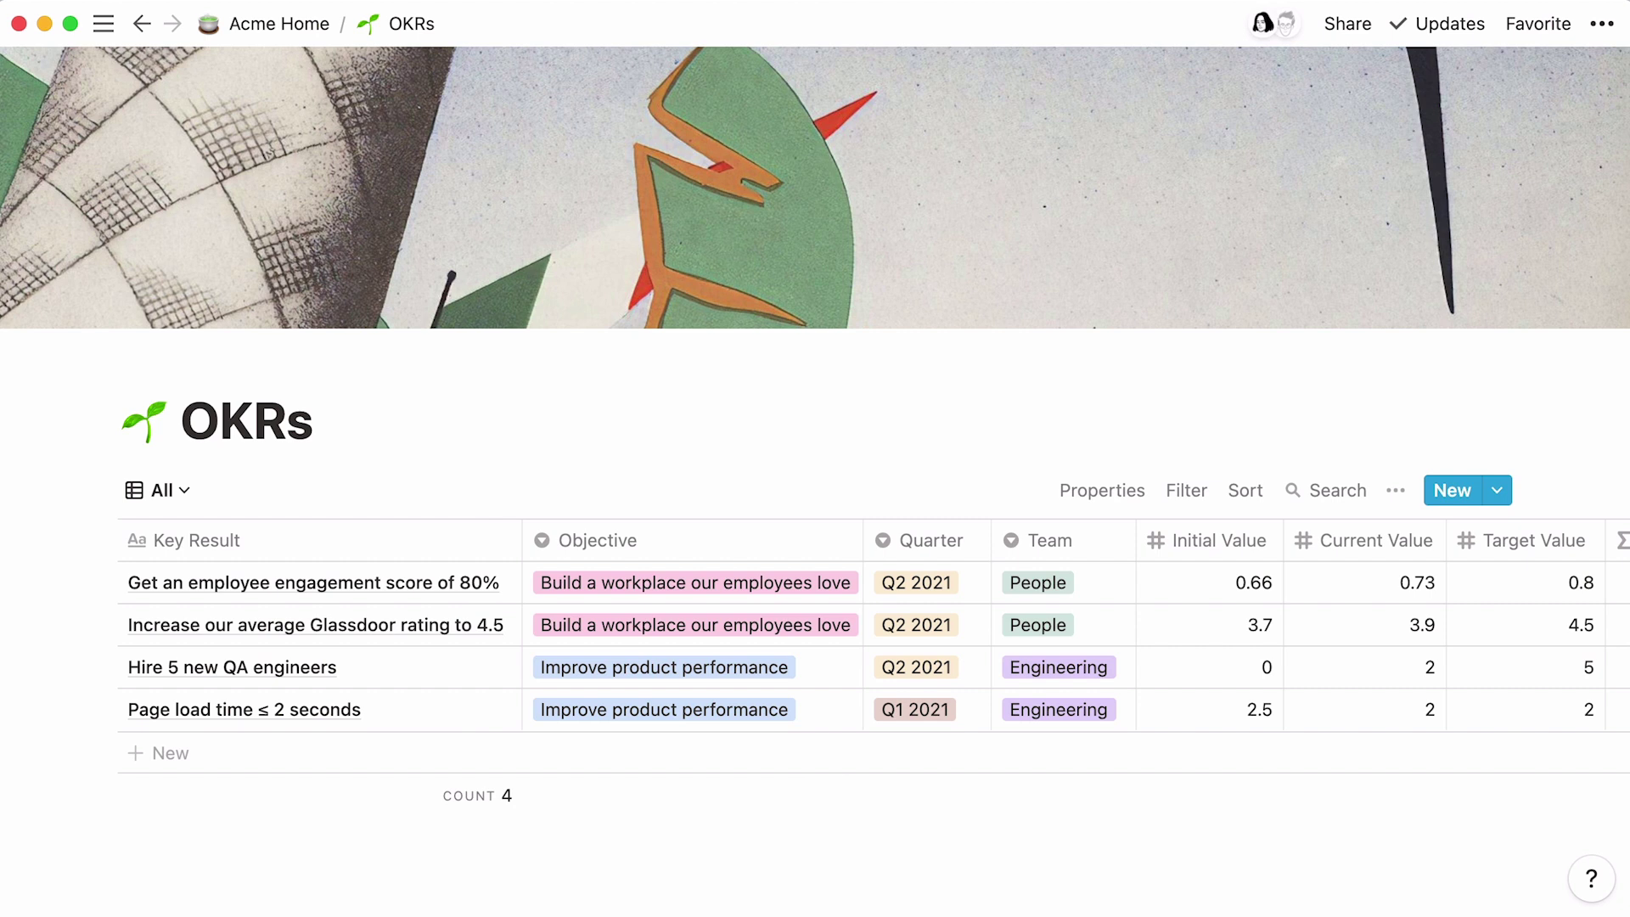
Step: Scroll the OKRs All table right to reveal the quarter, team, values, progress and timeframe columns
{"action": "scroll", "coordinate": [815, 637], "scroll_direction": "right", "scroll_amount": 6}
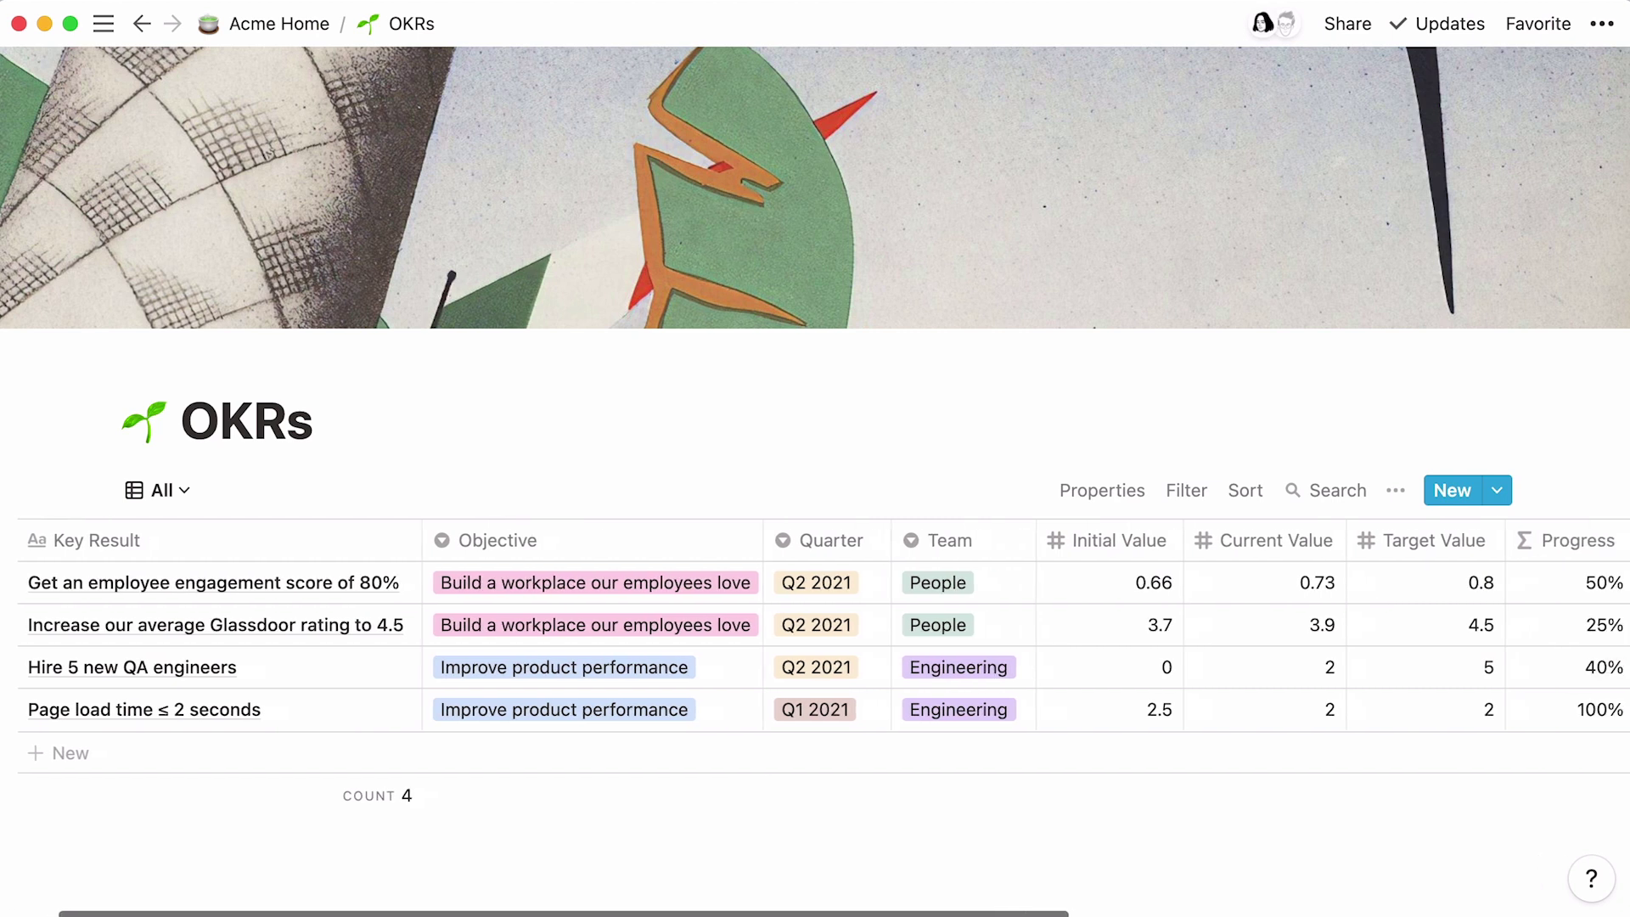
{"action": "scroll", "coordinate": [815, 637], "scroll_direction": "right", "scroll_amount": 8}
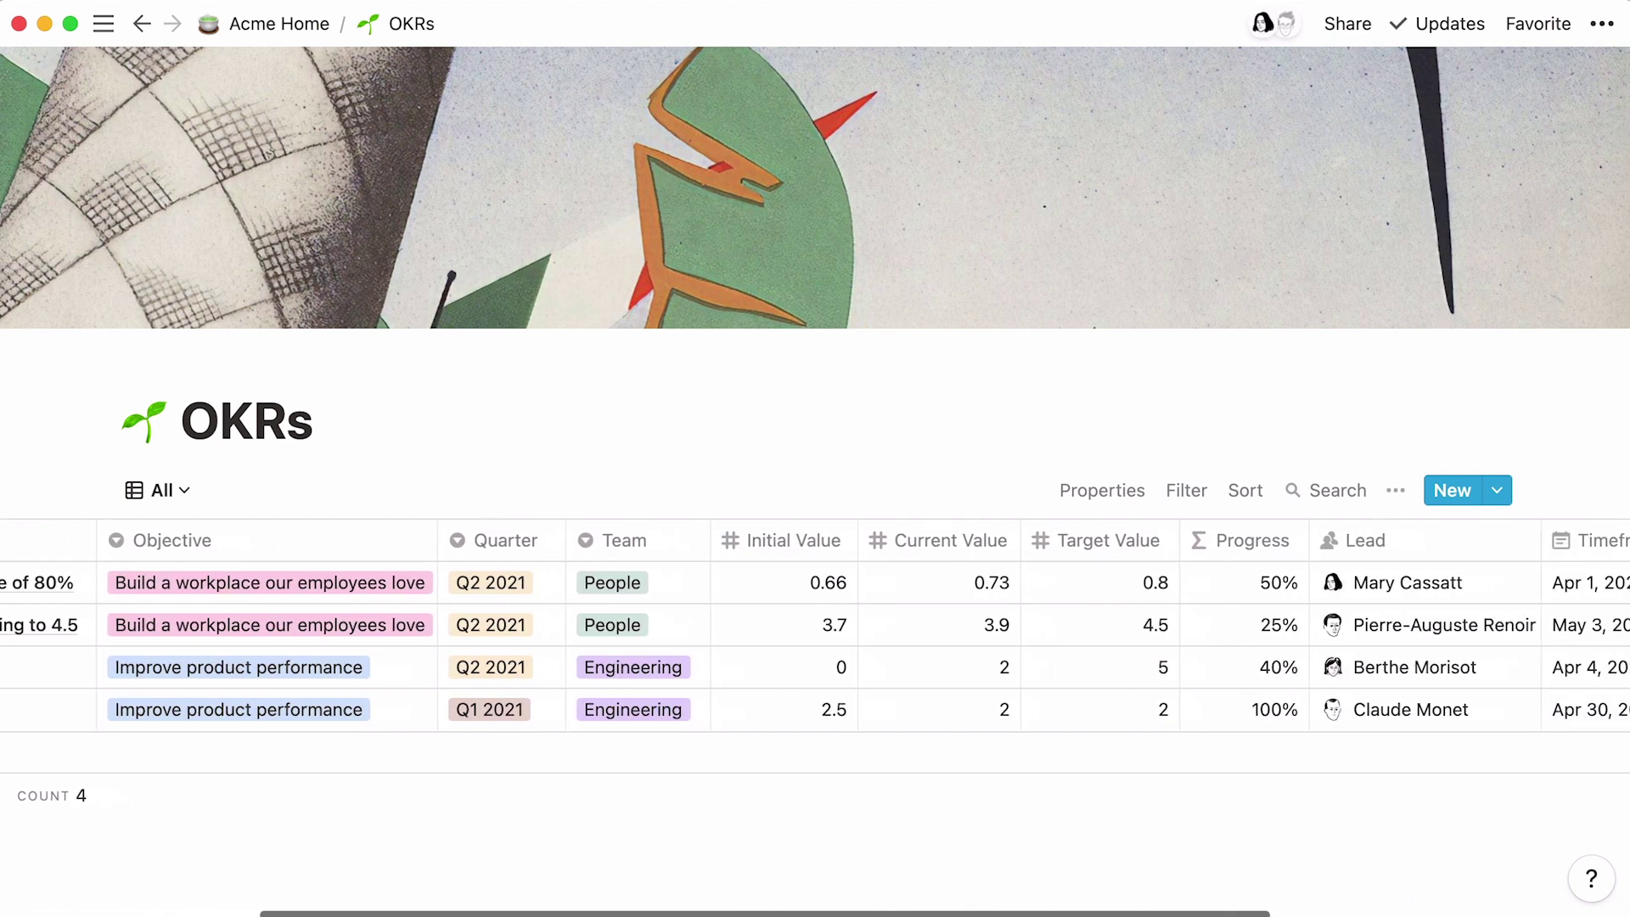
{"action": "scroll", "coordinate": [815, 637], "scroll_direction": "right", "scroll_amount": 6}
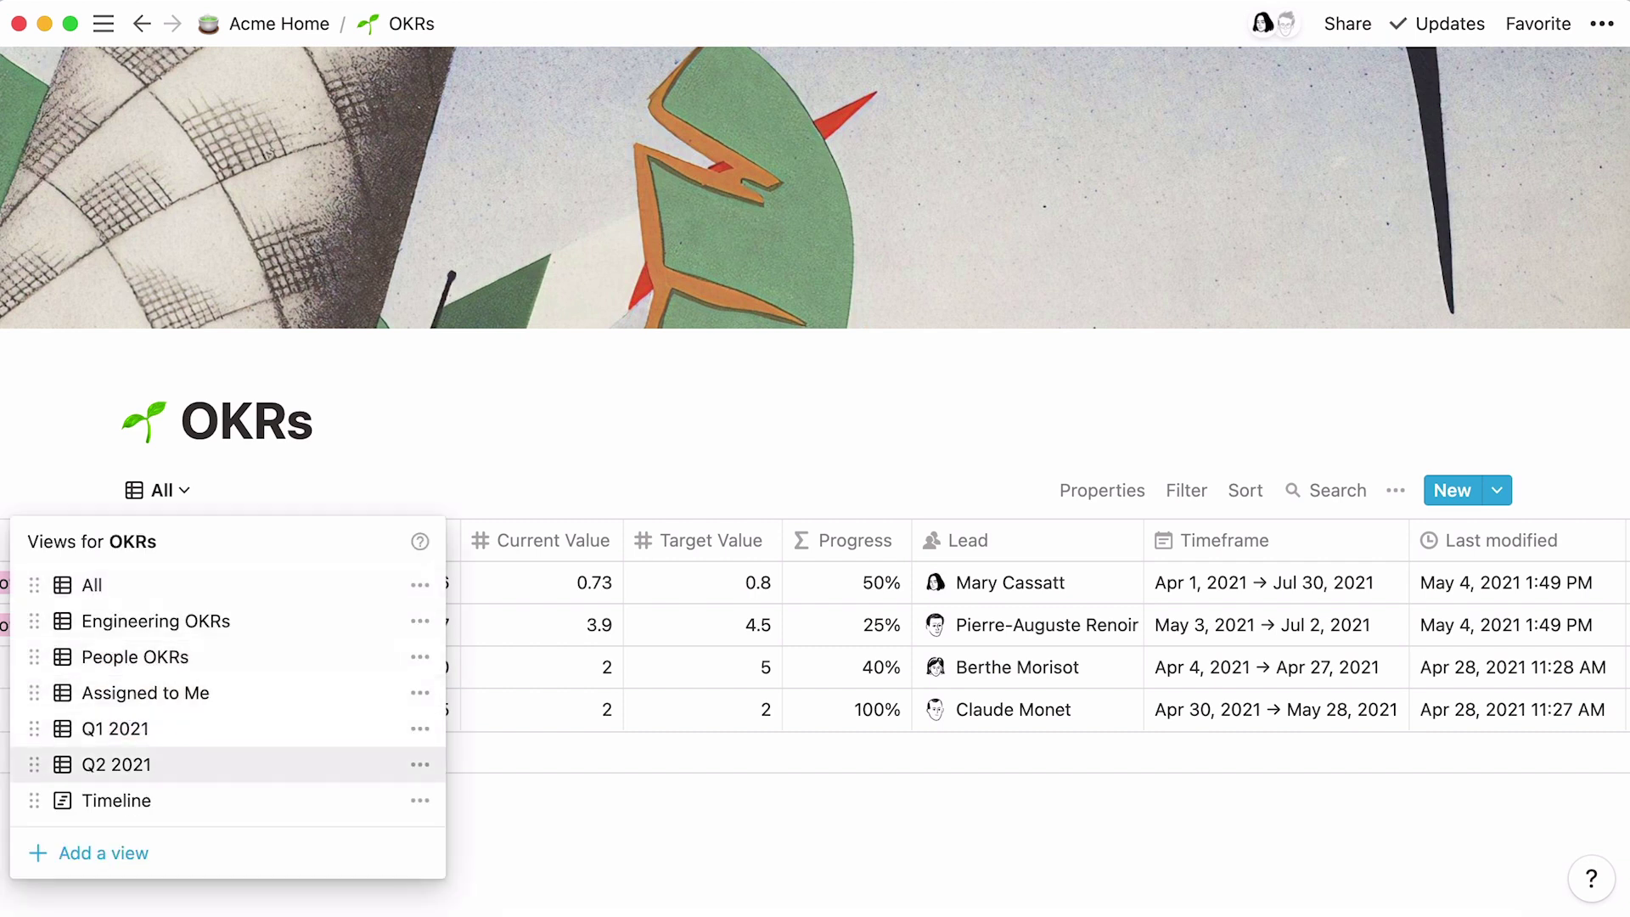
Step: Switch the OKRs database to its Timeline view, then back to the All table view
{"action": "key", "text": "Return"}
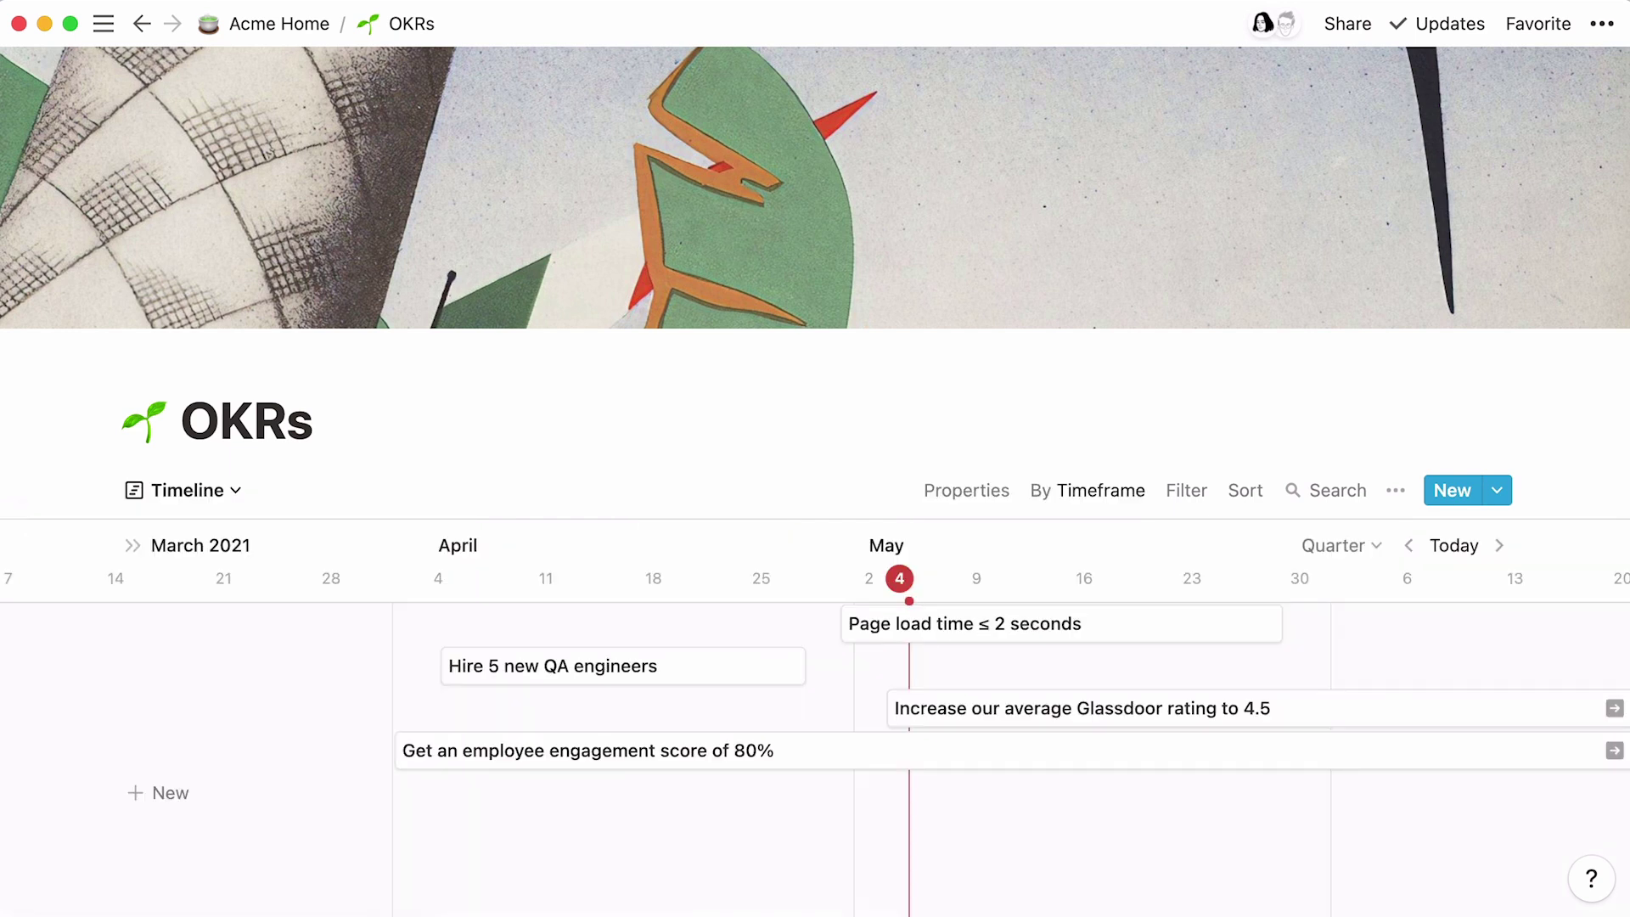
{"action": "left_click", "coordinate": [182, 490]}
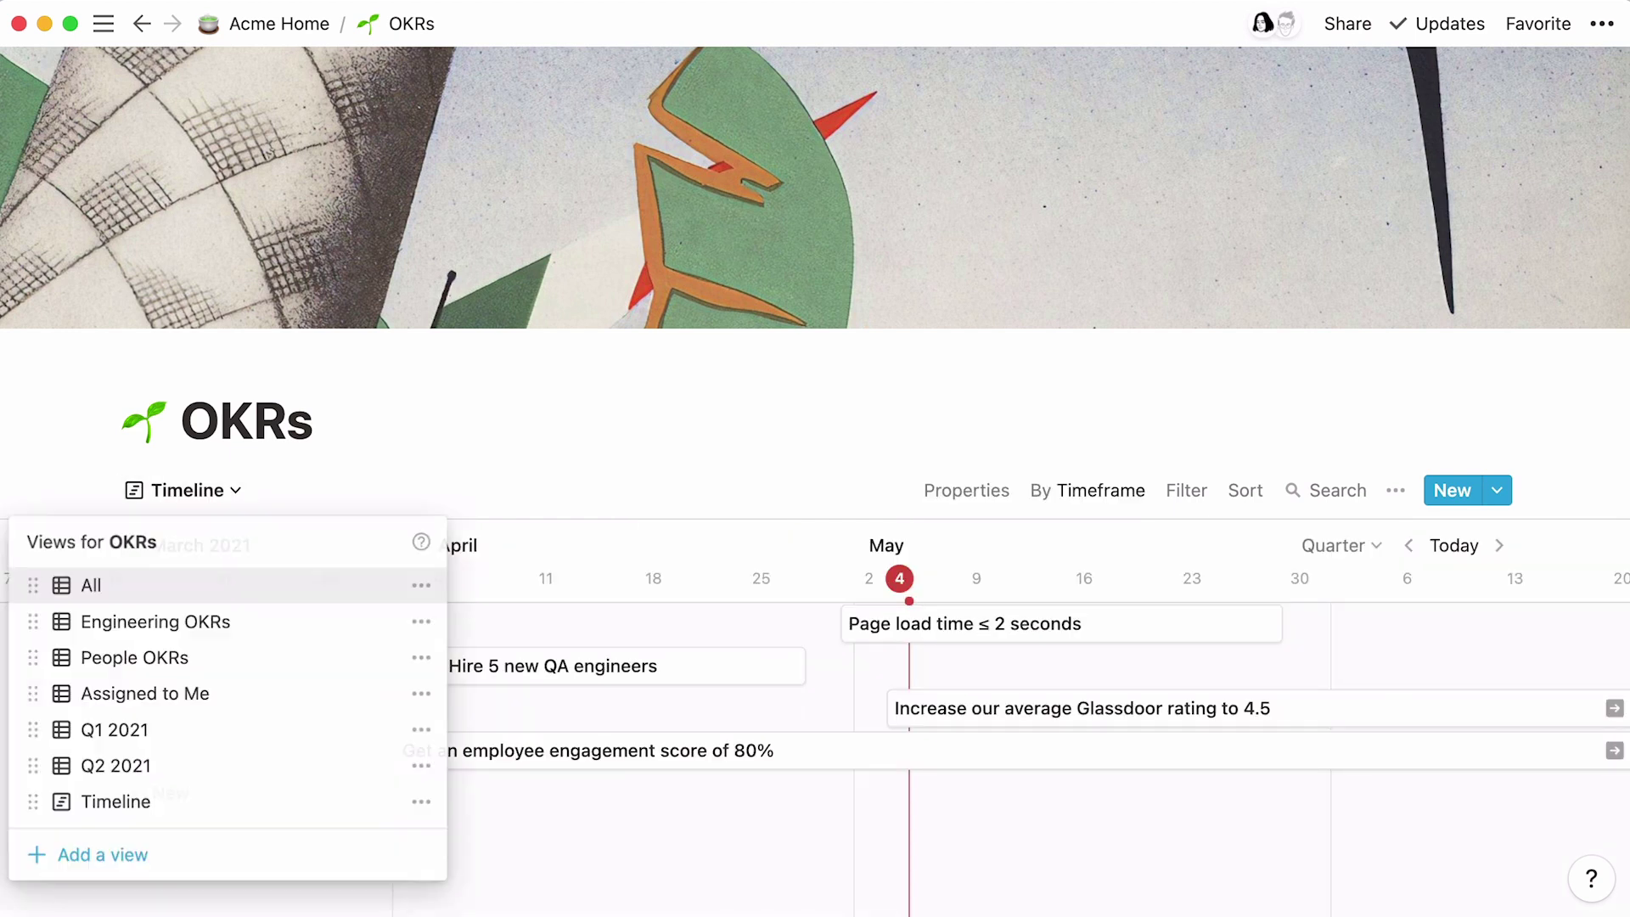
{"action": "key", "text": "Return"}
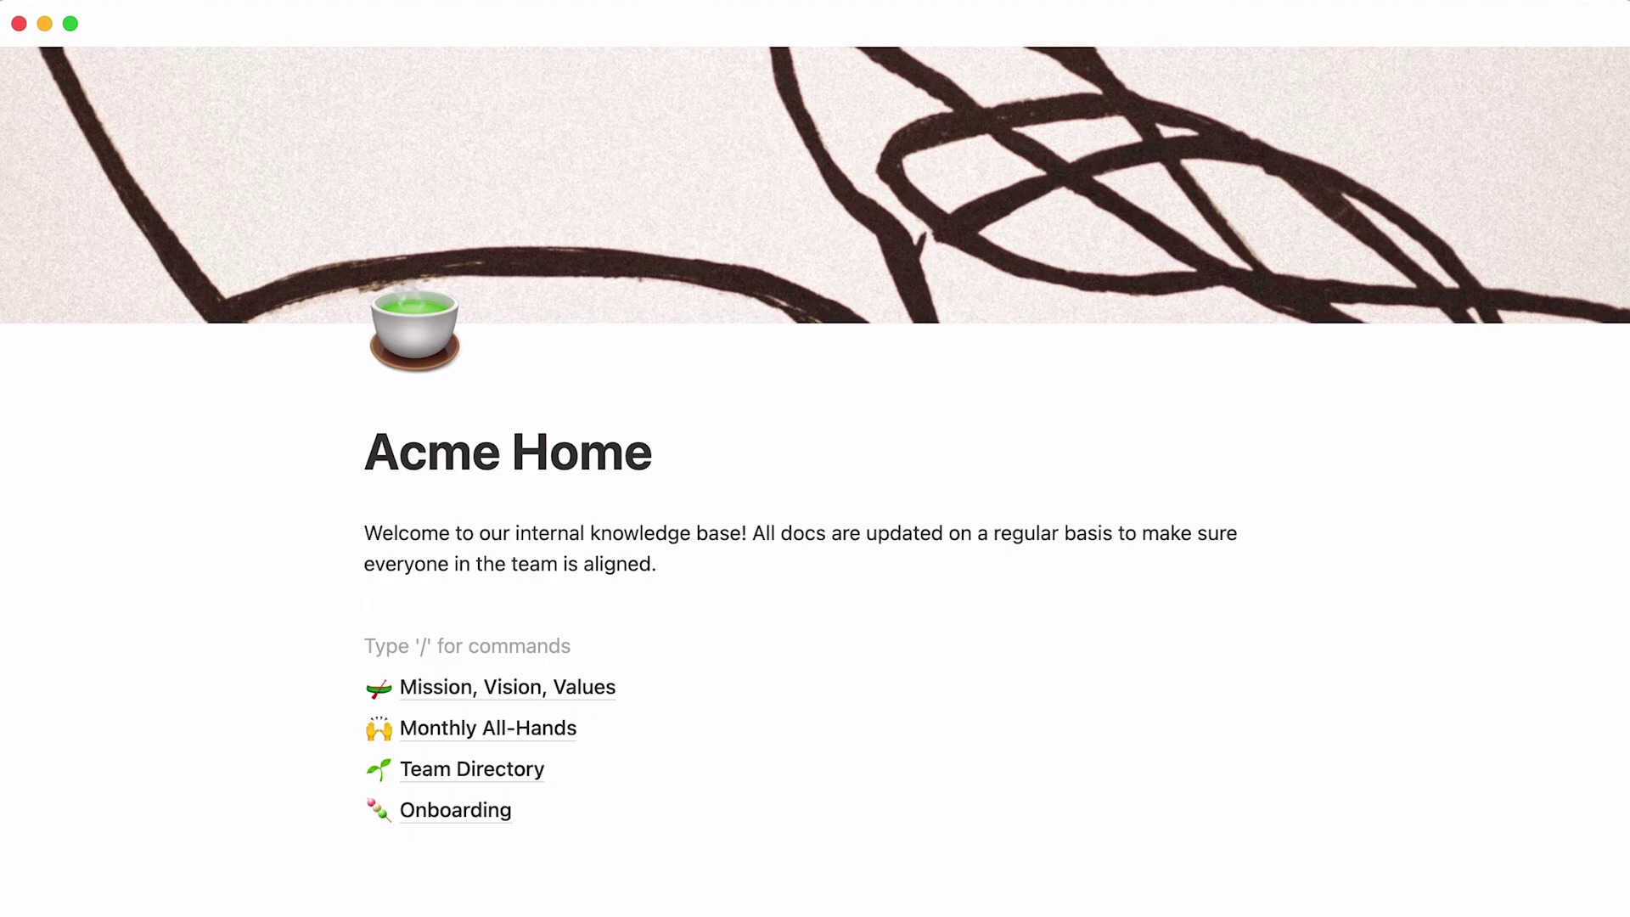
Step: Create a new table database page titled 'OKRs' under Acme Home using /page
{"action": "type", "text": "/"}
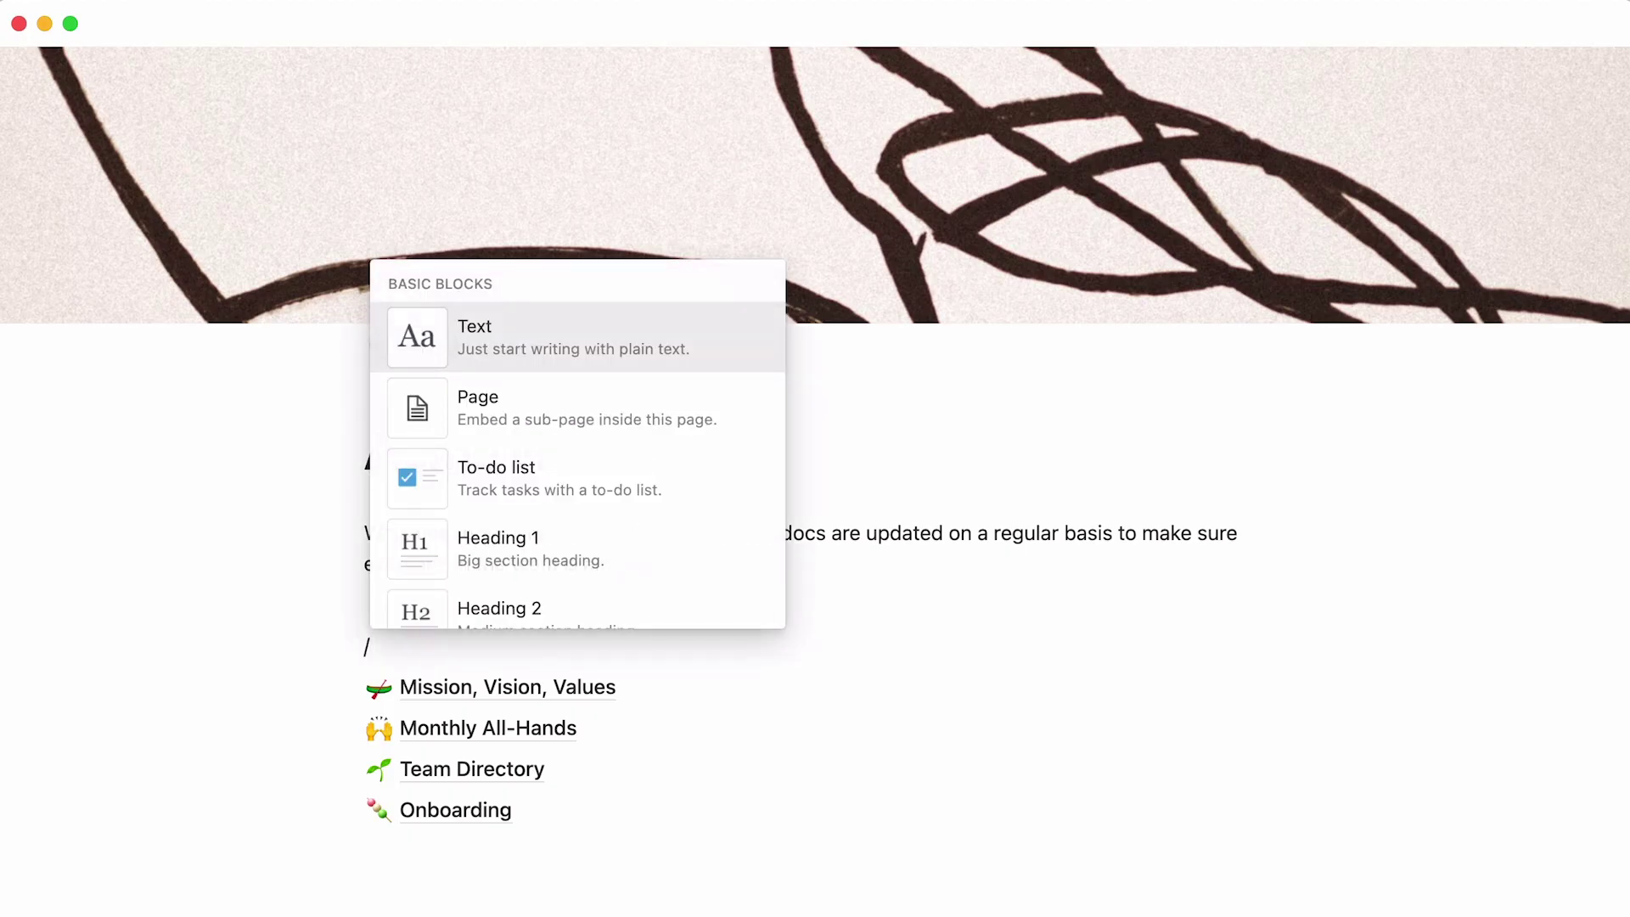
{"action": "type", "text": "page"}
{"action": "key", "text": "Return"}
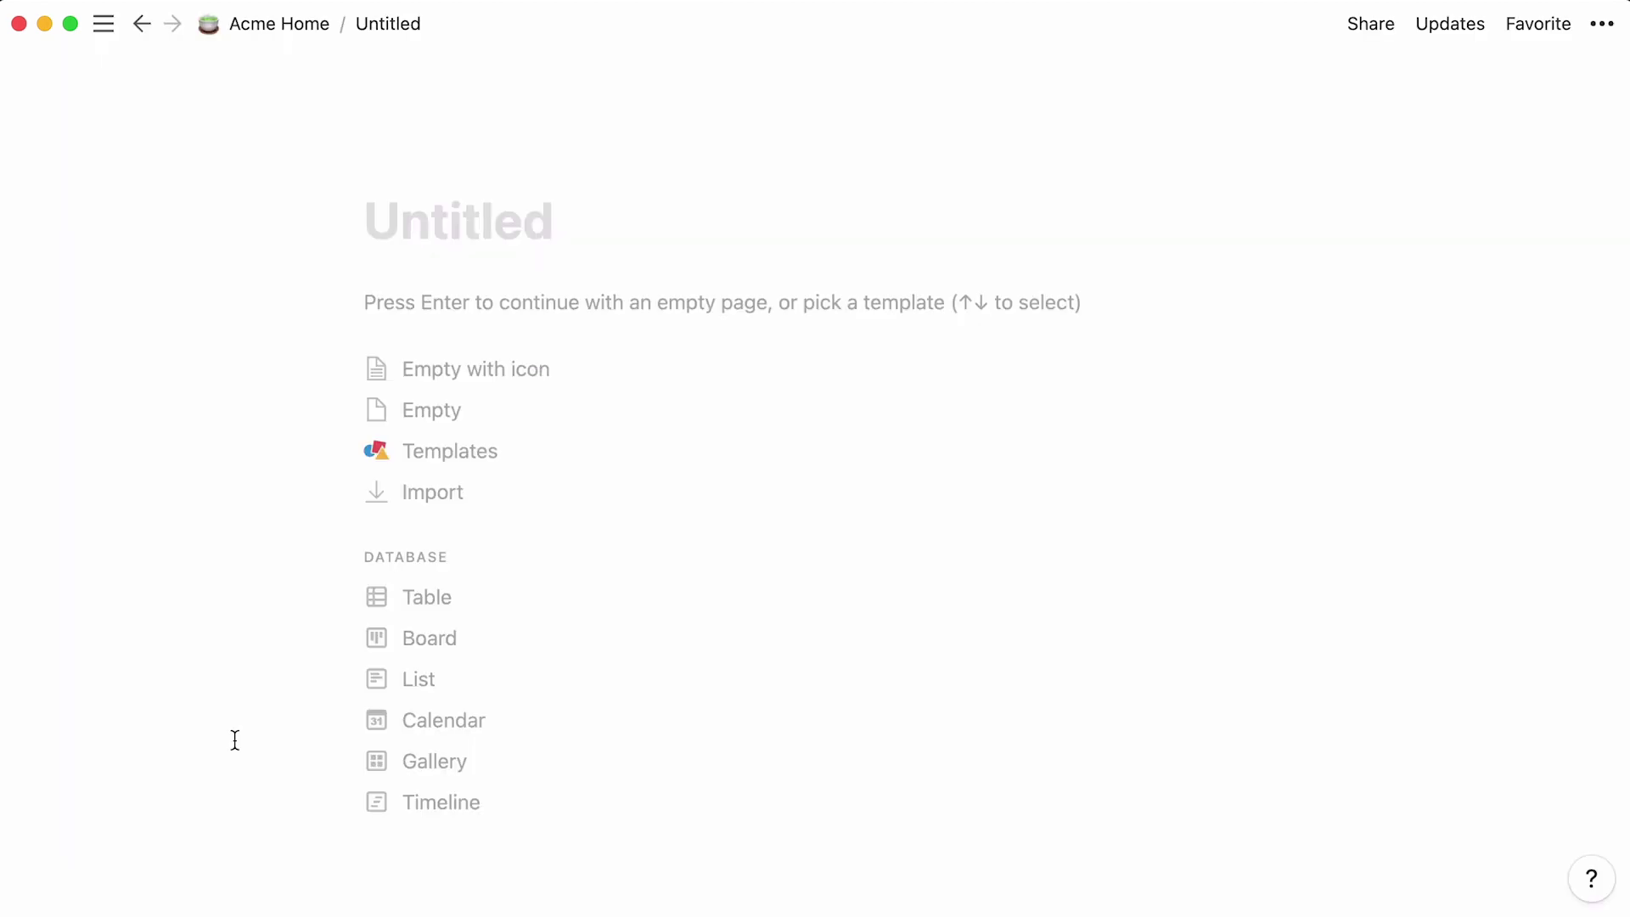
{"action": "left_click", "coordinate": [432, 608]}
{"action": "type", "text": "OKRs"}
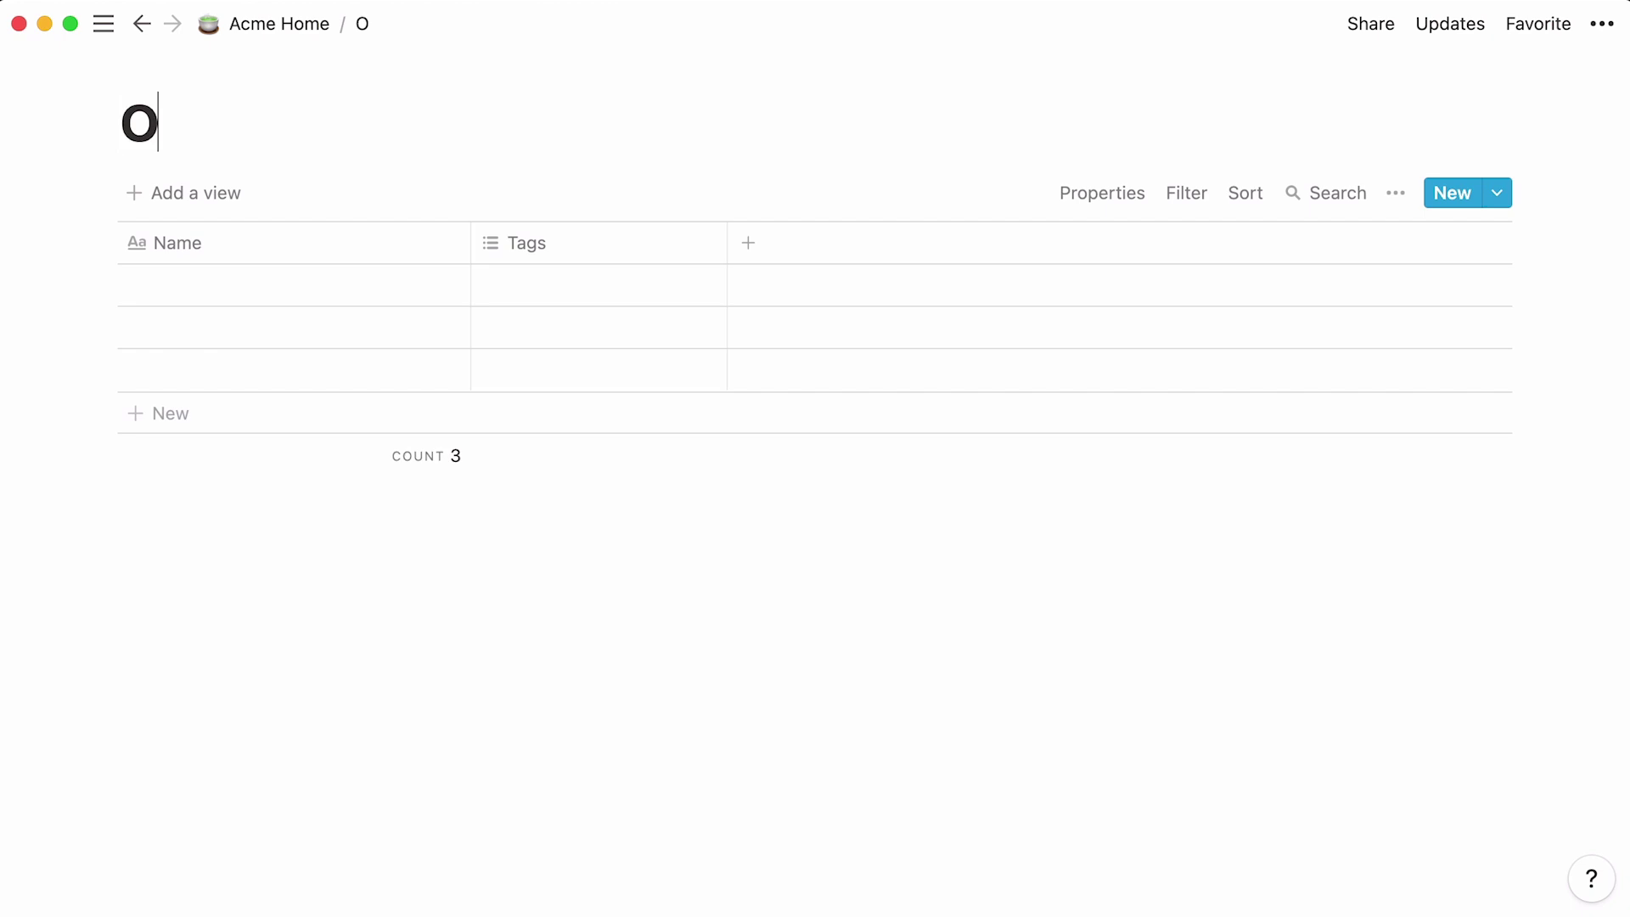
Step: Give the OKRs page the seedling emoji icon, found by searching 'seed'
{"action": "left_click", "coordinate": [201, 71]}
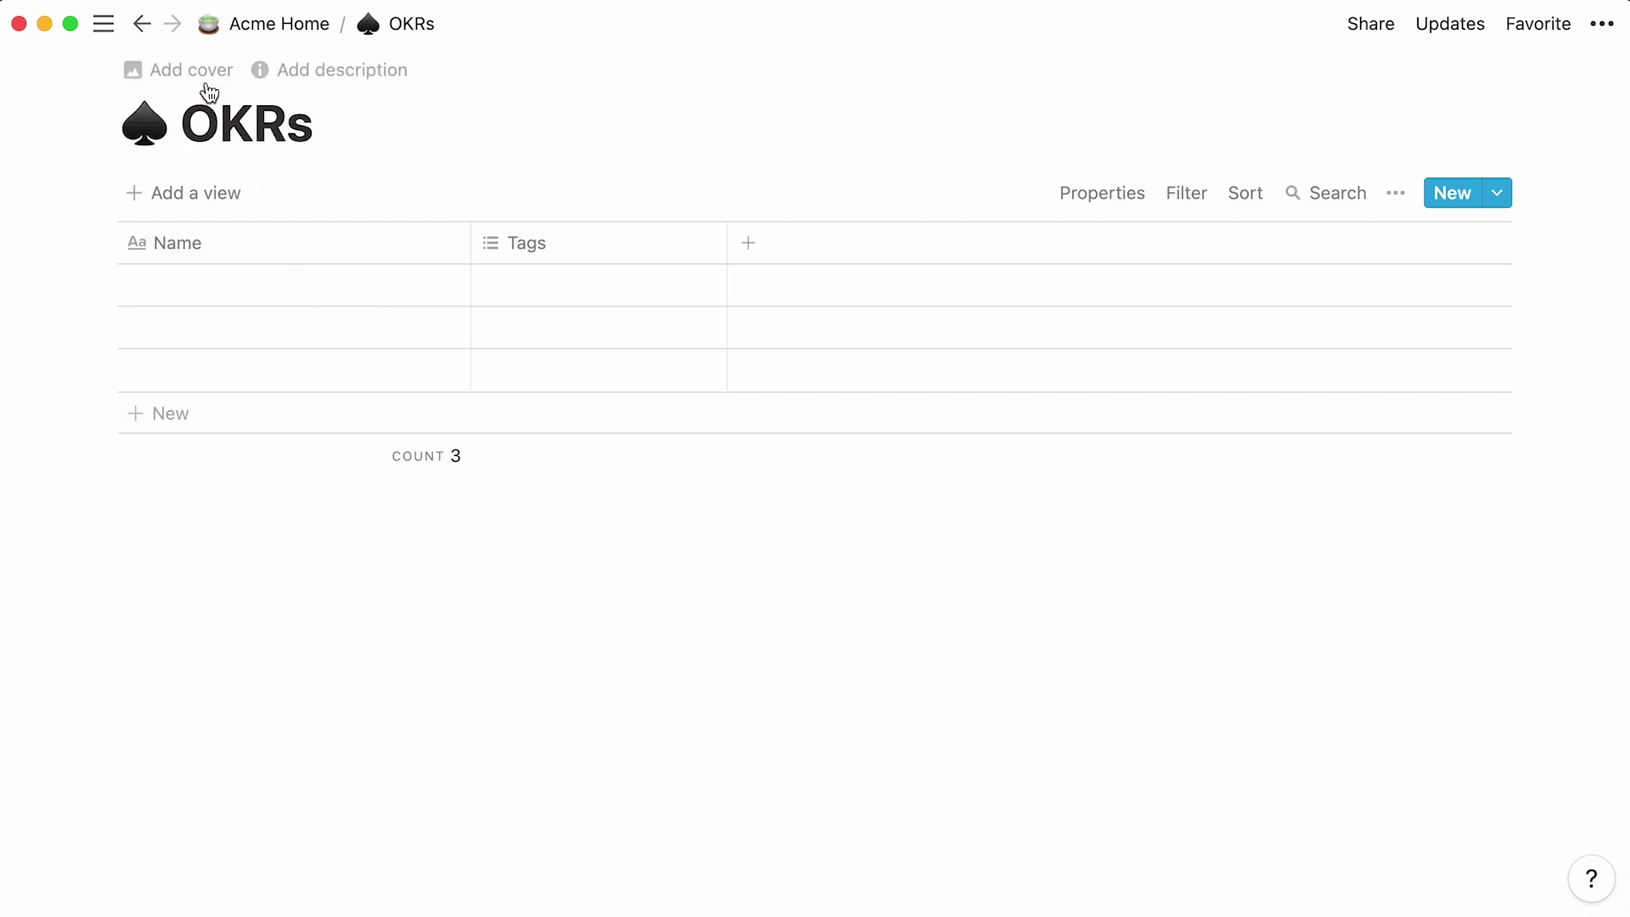
{"action": "left_click", "coordinate": [153, 133]}
{"action": "type", "text": "seed"}
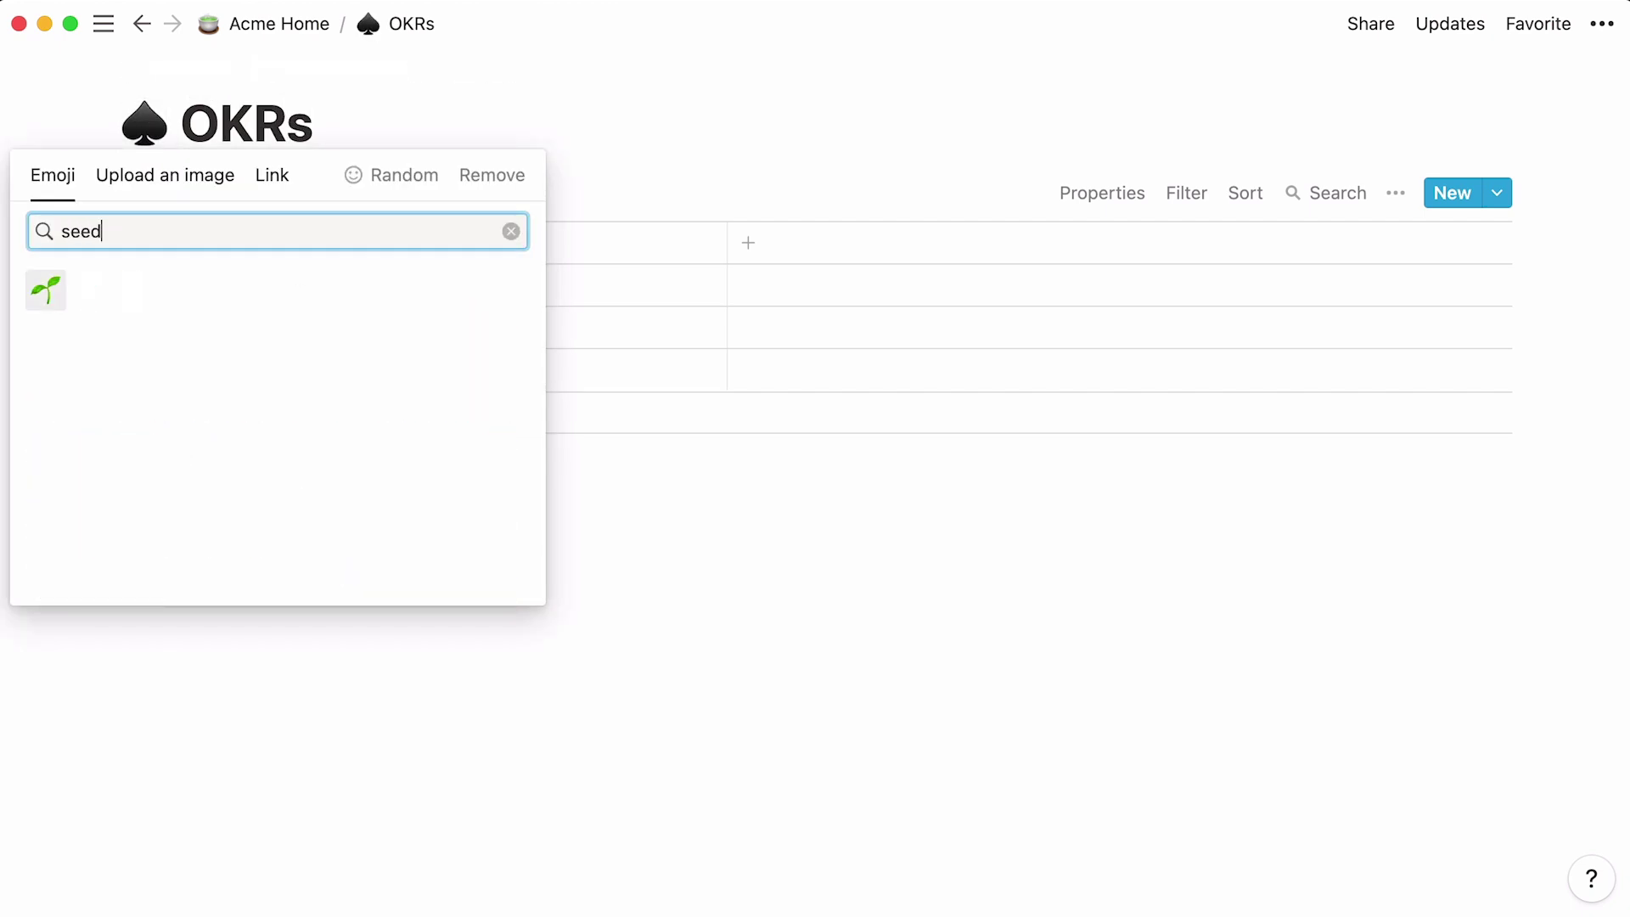
{"action": "left_click", "coordinate": [46, 290]}
Step: Add a cover to the OKRs page, replacing it with an uploaded image file
{"action": "left_click", "coordinate": [182, 68]}
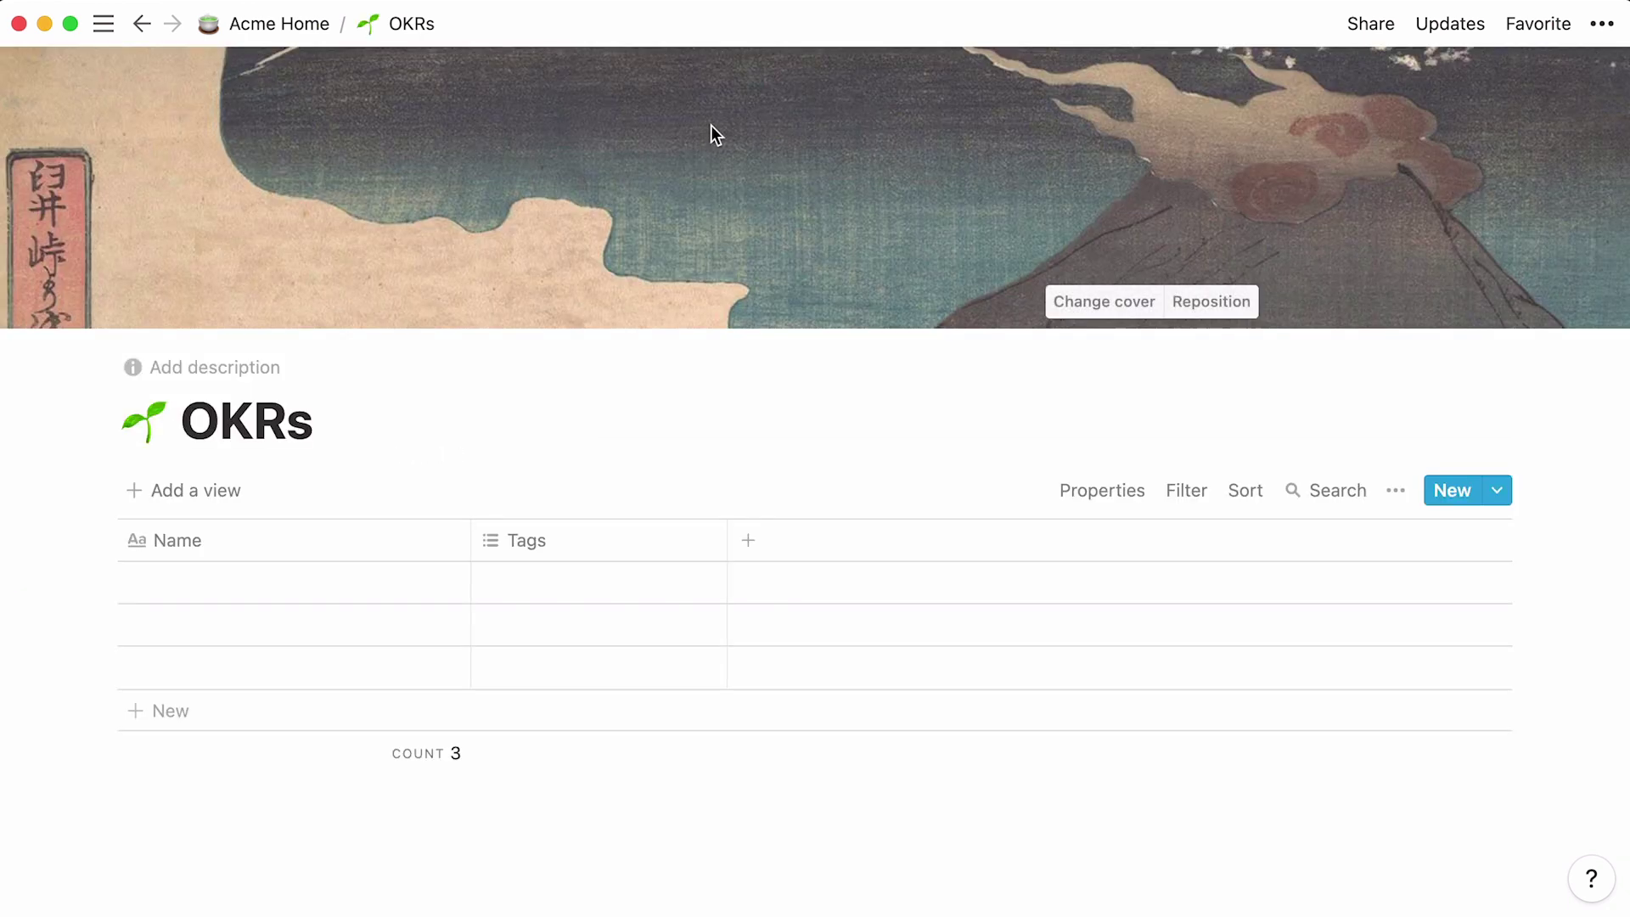
{"action": "left_click", "coordinate": [1104, 301]}
{"action": "left_click", "coordinate": [885, 346]}
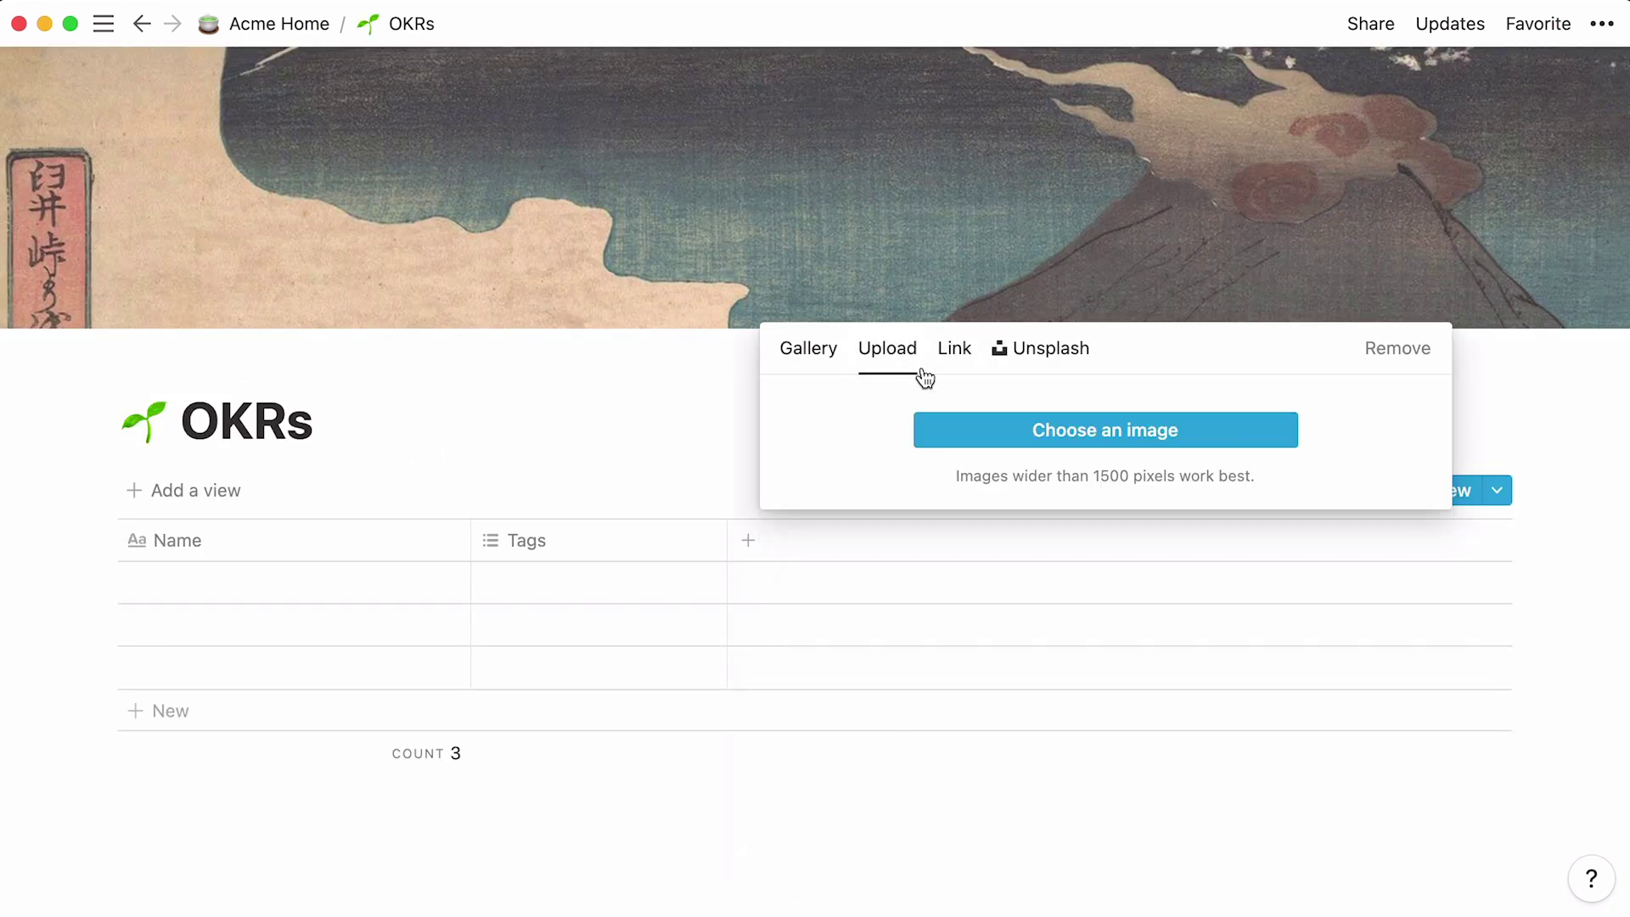
{"action": "left_click", "coordinate": [953, 442]}
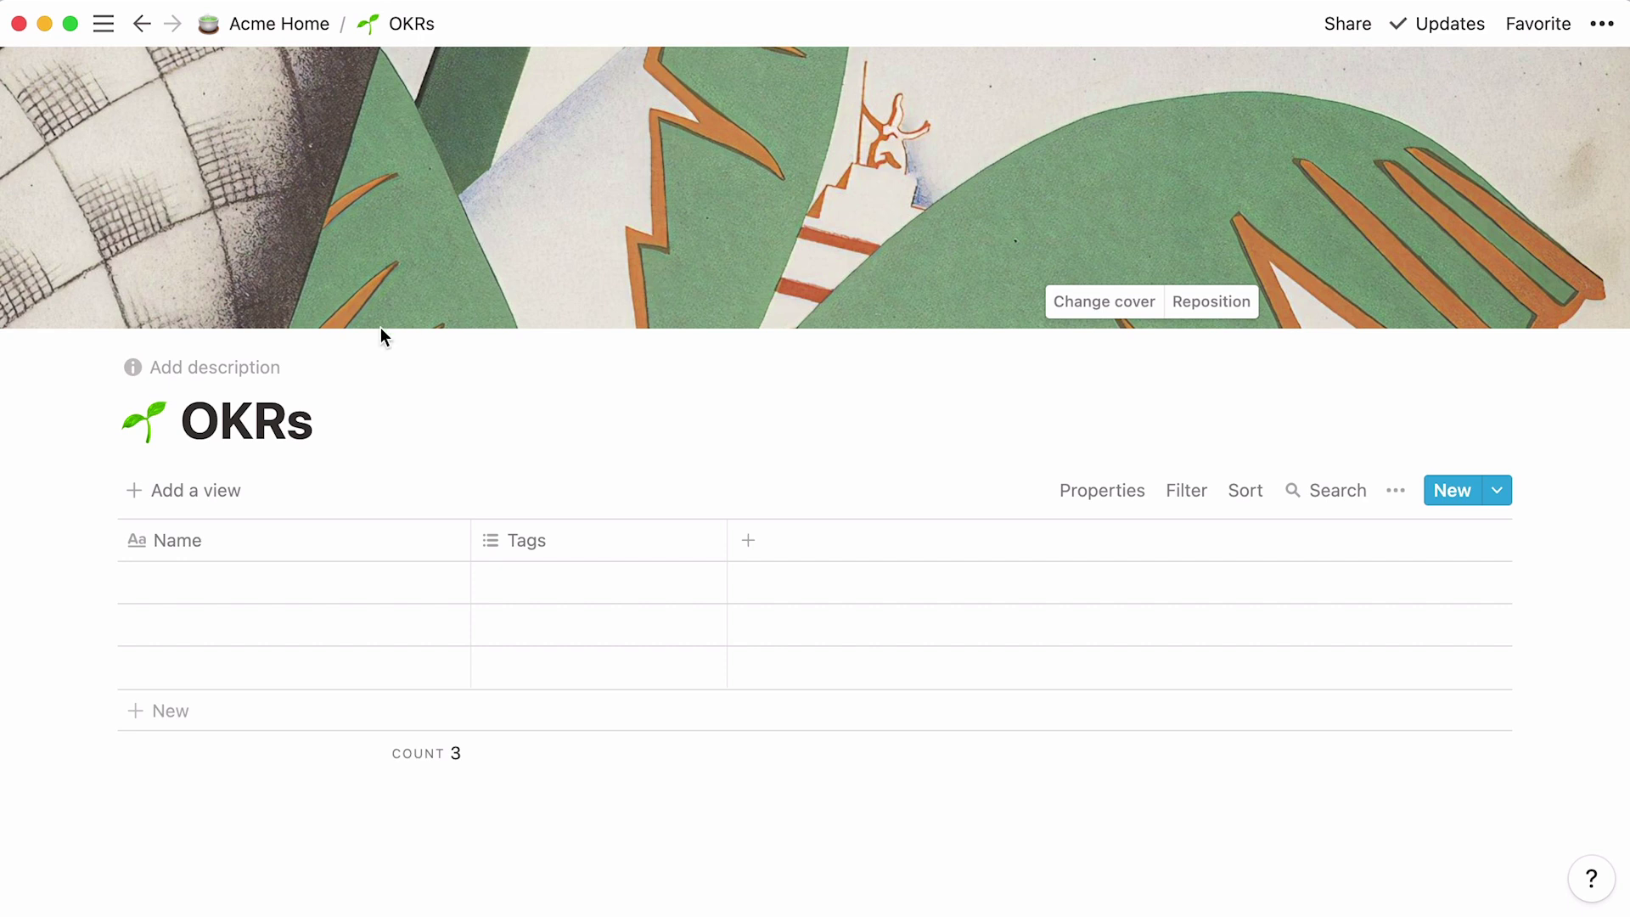
Step: Add a two-line description: 'Build a workplace our employees love' and 'Improve product performance'
{"action": "left_click", "coordinate": [253, 389]}
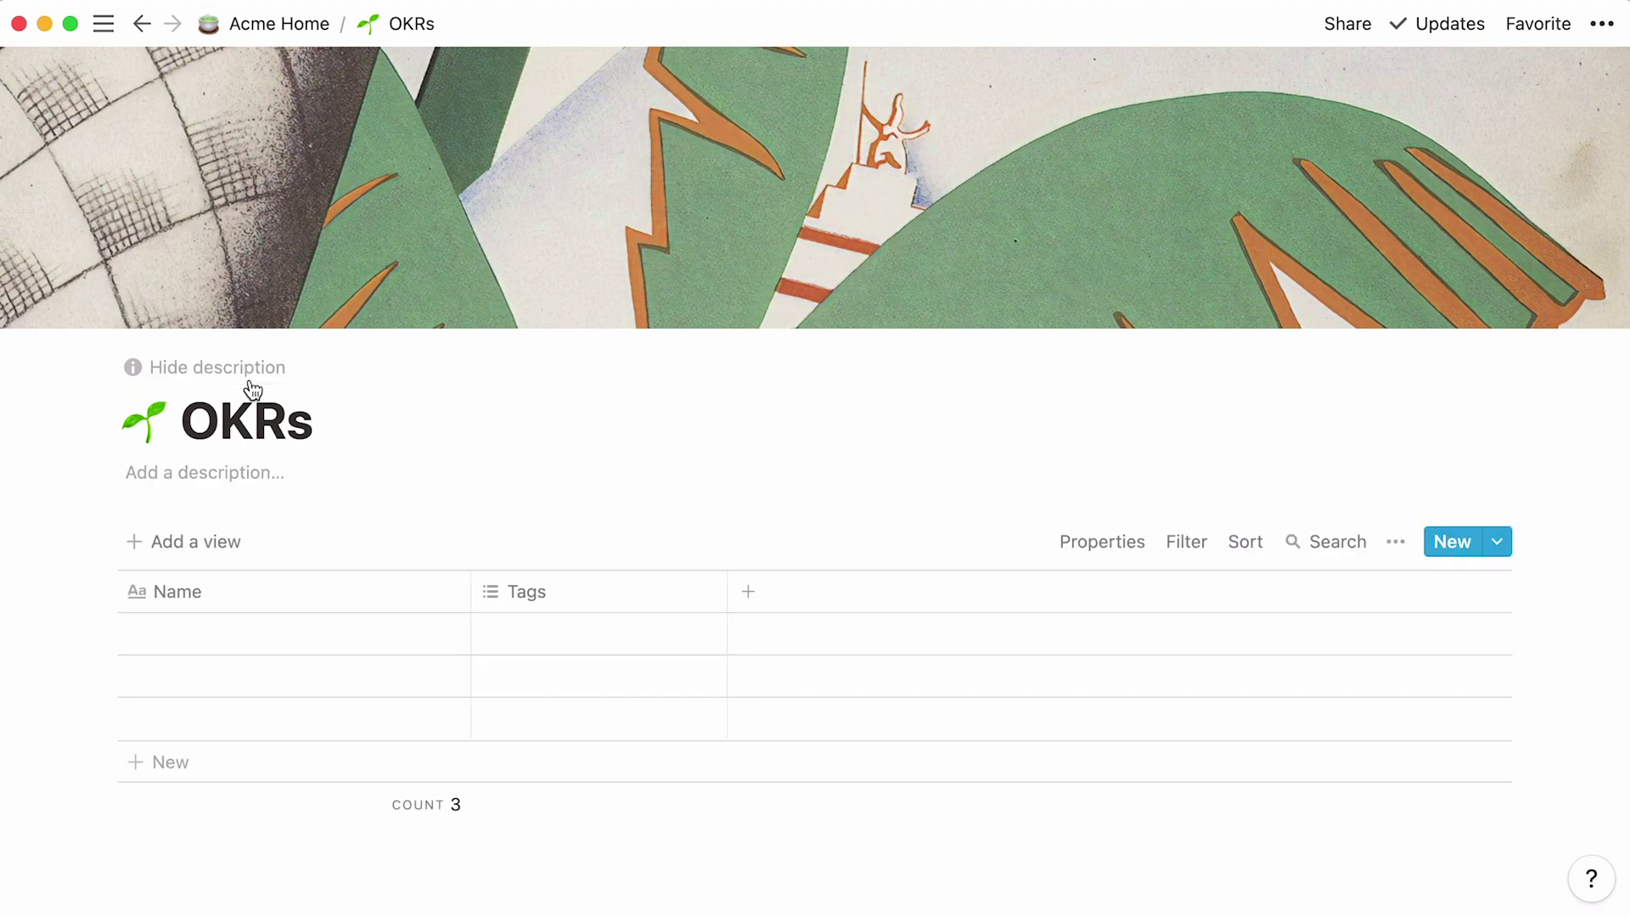
{"action": "type", "text": "Build a workp"}
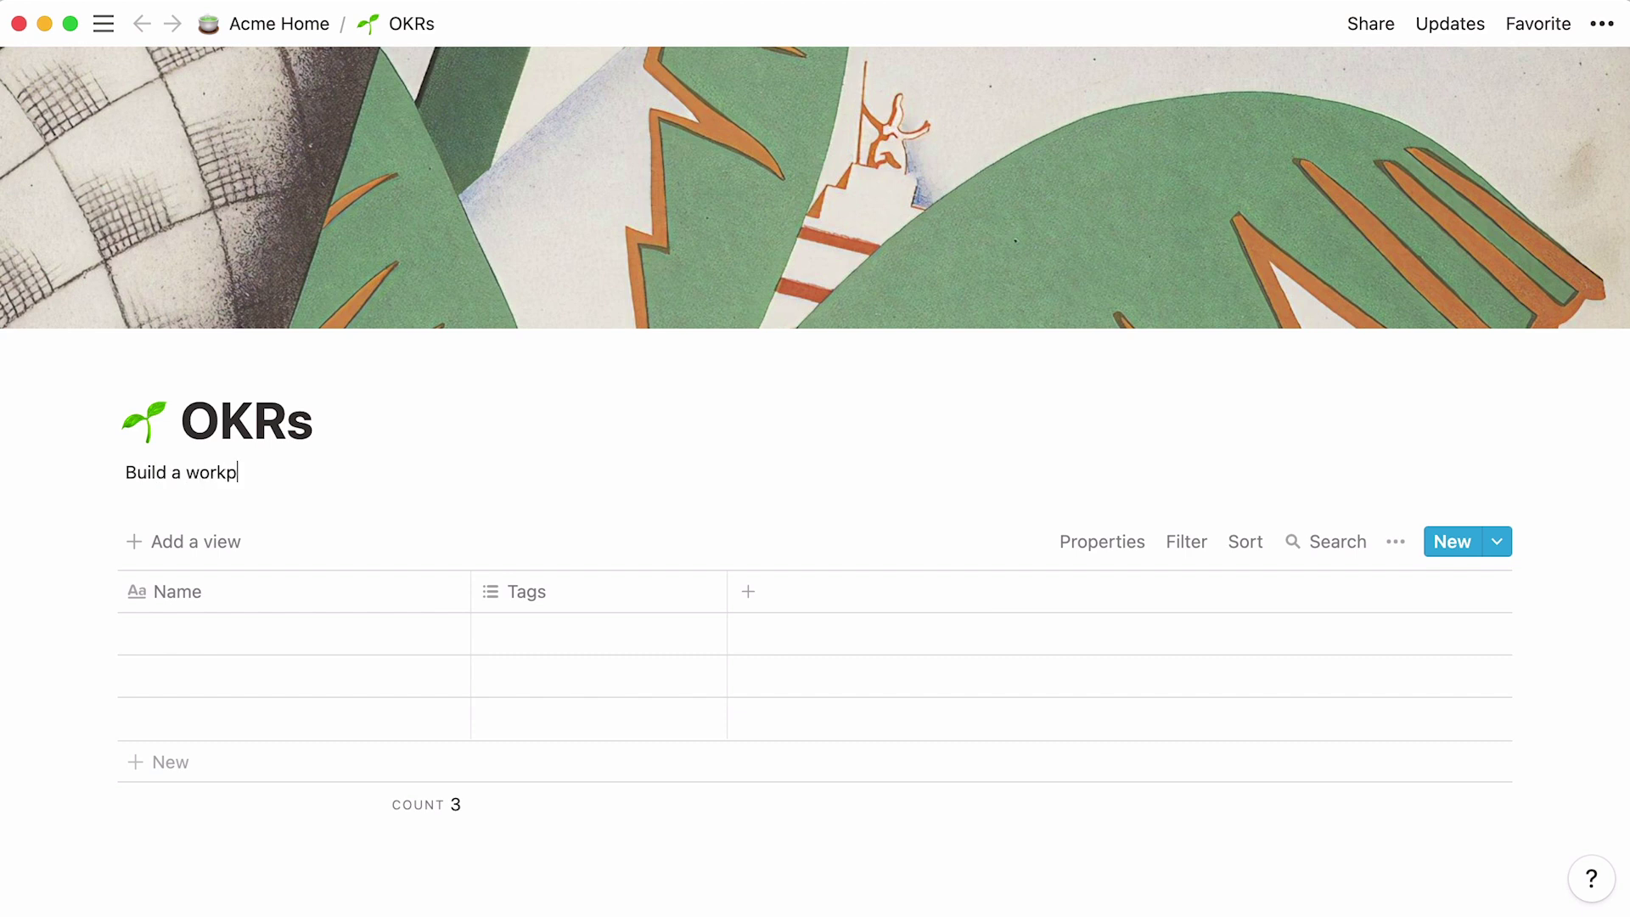
{"action": "type", "text": "lace our employees love"}
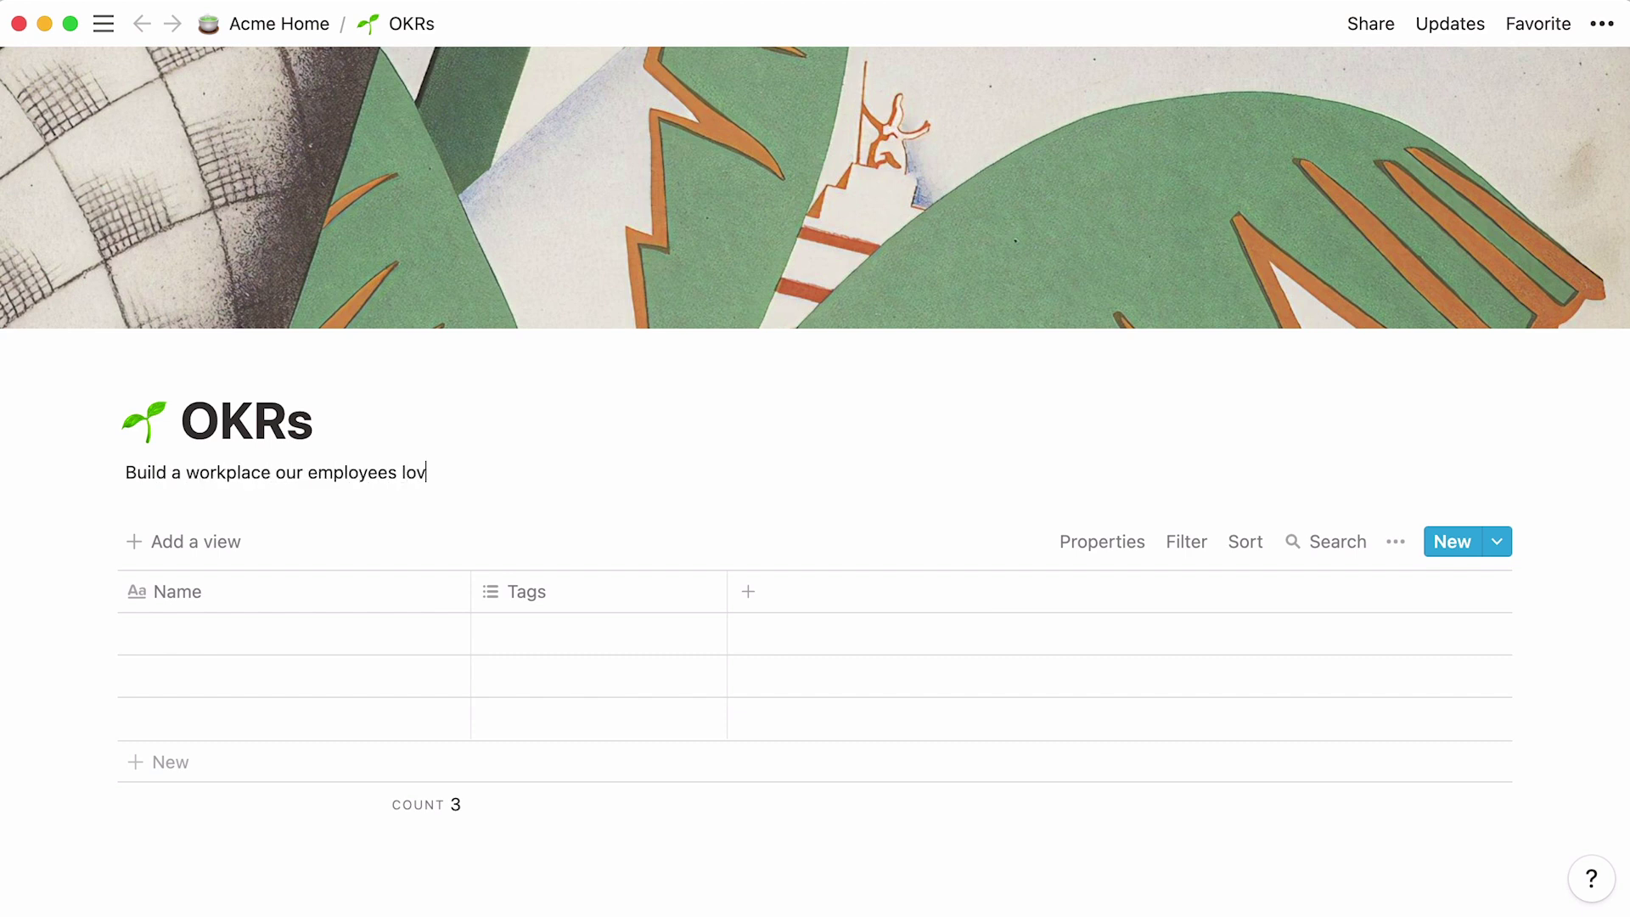
{"action": "key", "text": "shift+Return"}
{"action": "type", "text": "Improve product p"}
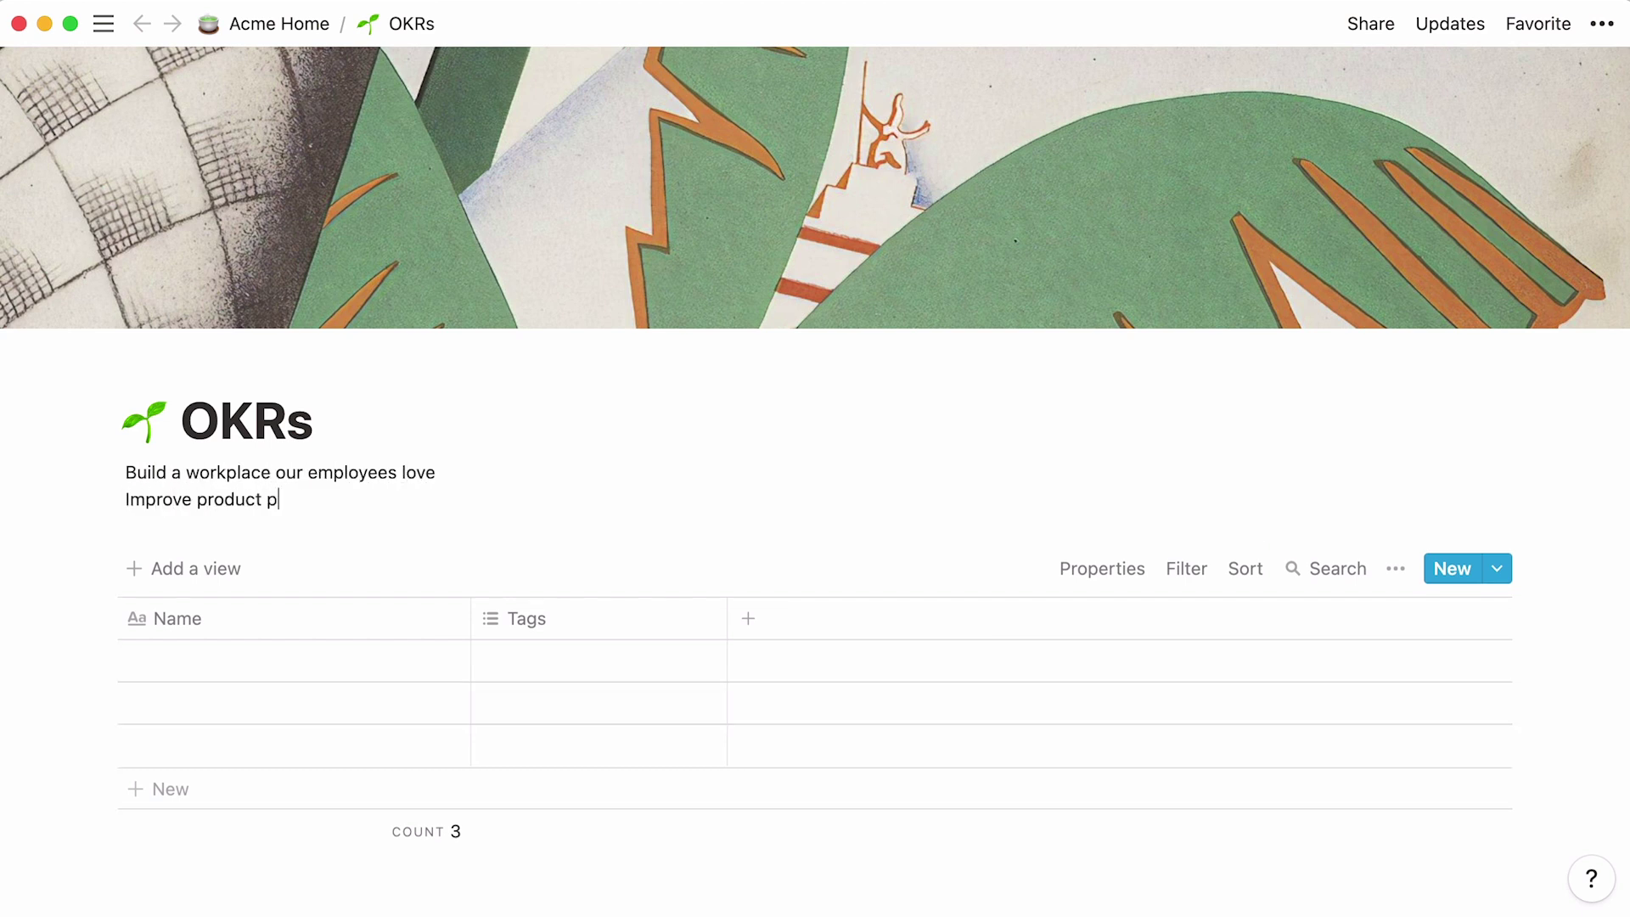
{"action": "type", "text": "erformance"}
Step: Name the first three rows 'Get an employee engagement score of 80%', 'Increase our average Glassdoor rating to 4.5', 'Hire 5 QA engineers'
{"action": "left_click", "coordinate": [323, 652]}
{"action": "type", "text": "Get an emp"}
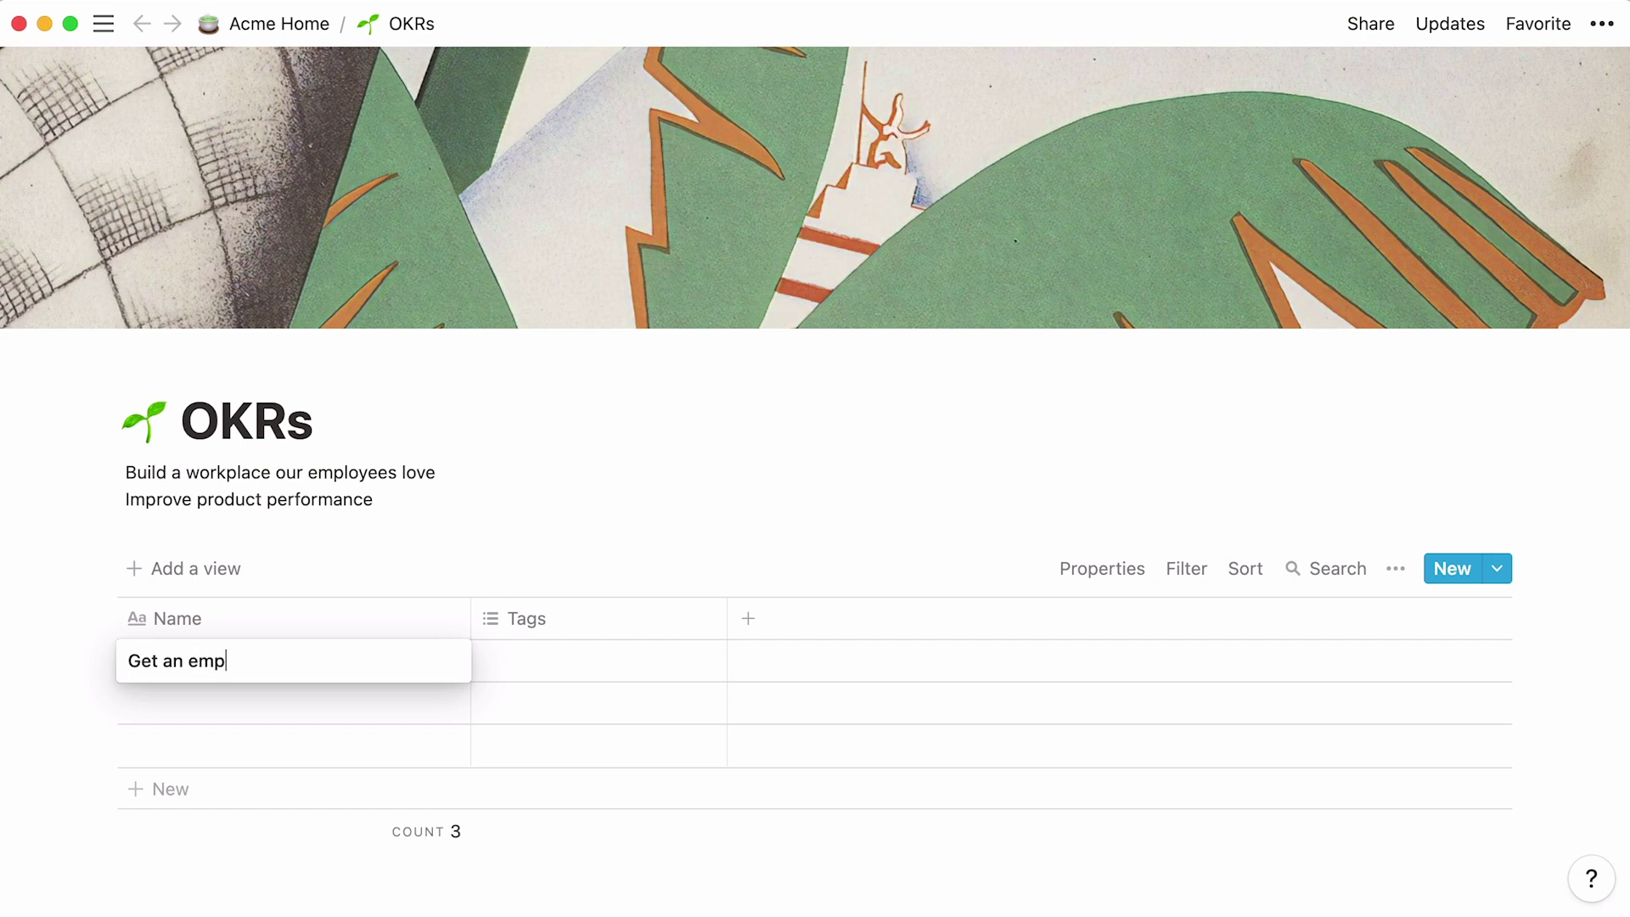
{"action": "type", "text": "loyee engagement s"}
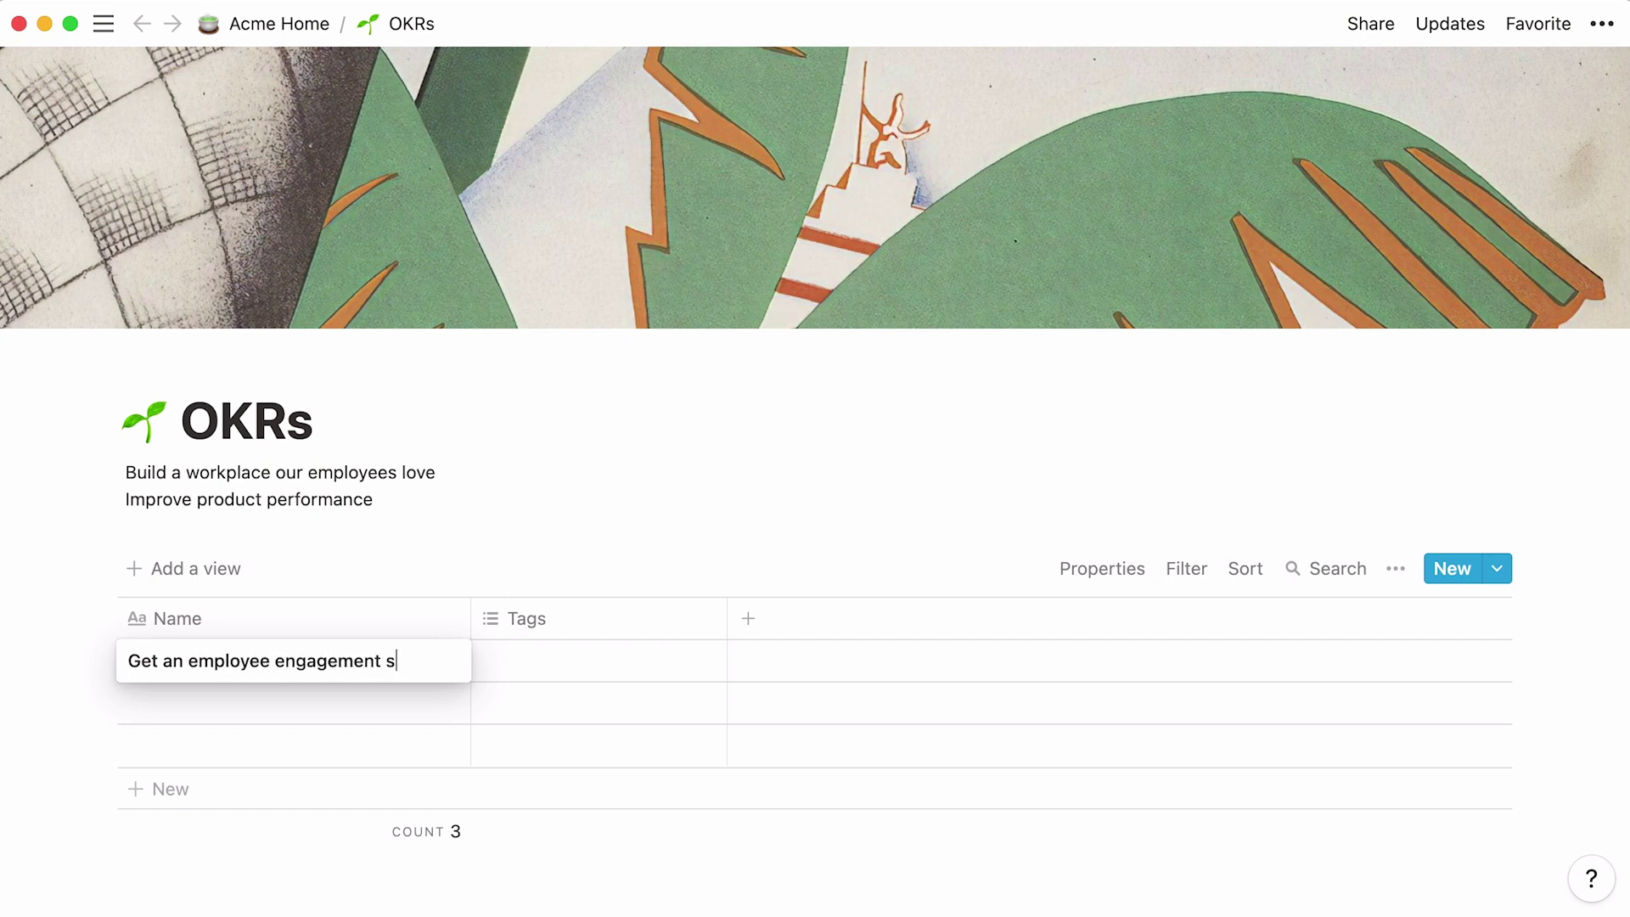
{"action": "type", "text": "core of 80%"}
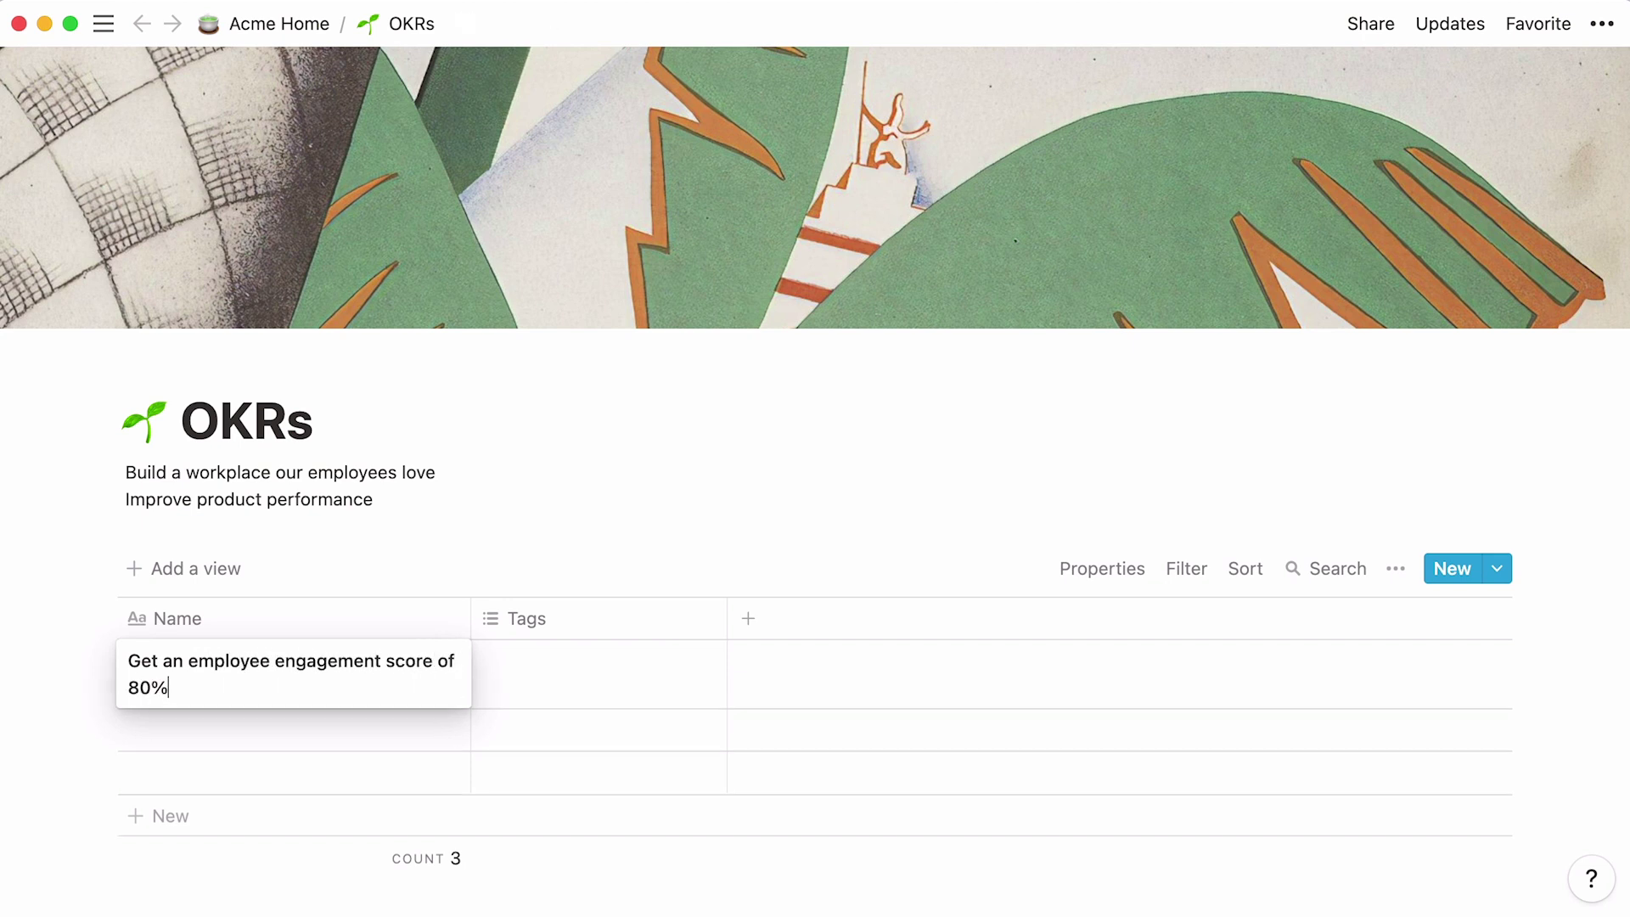
{"action": "left_click", "coordinate": [223, 732]}
{"action": "type", "text": "Incr"}
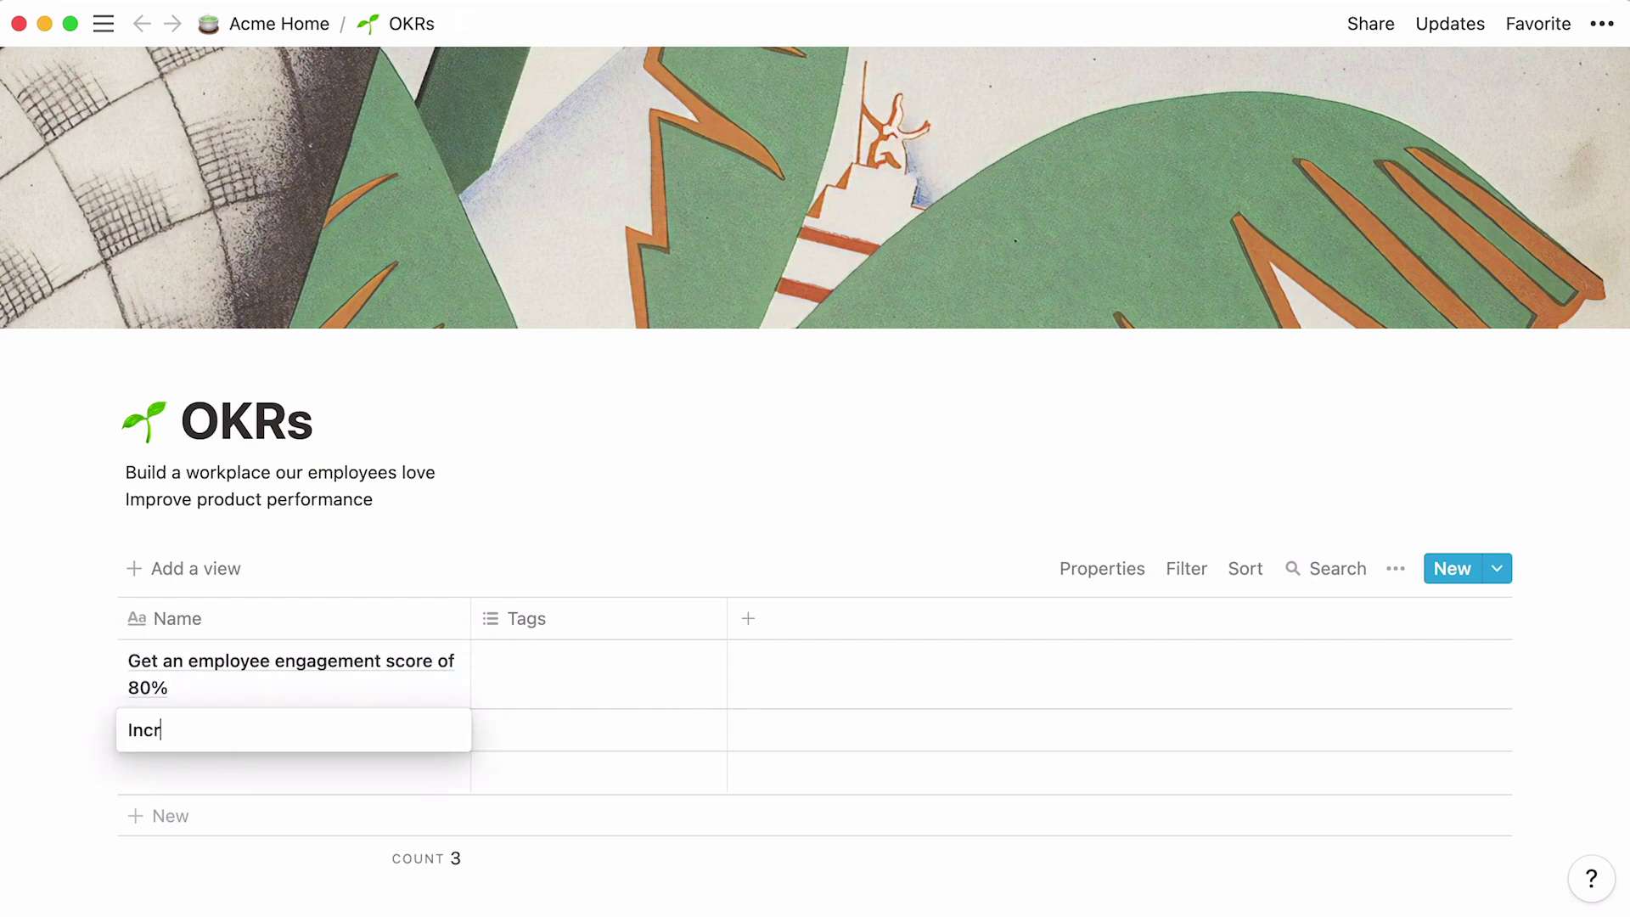
{"action": "type", "text": "ease our average Gl"}
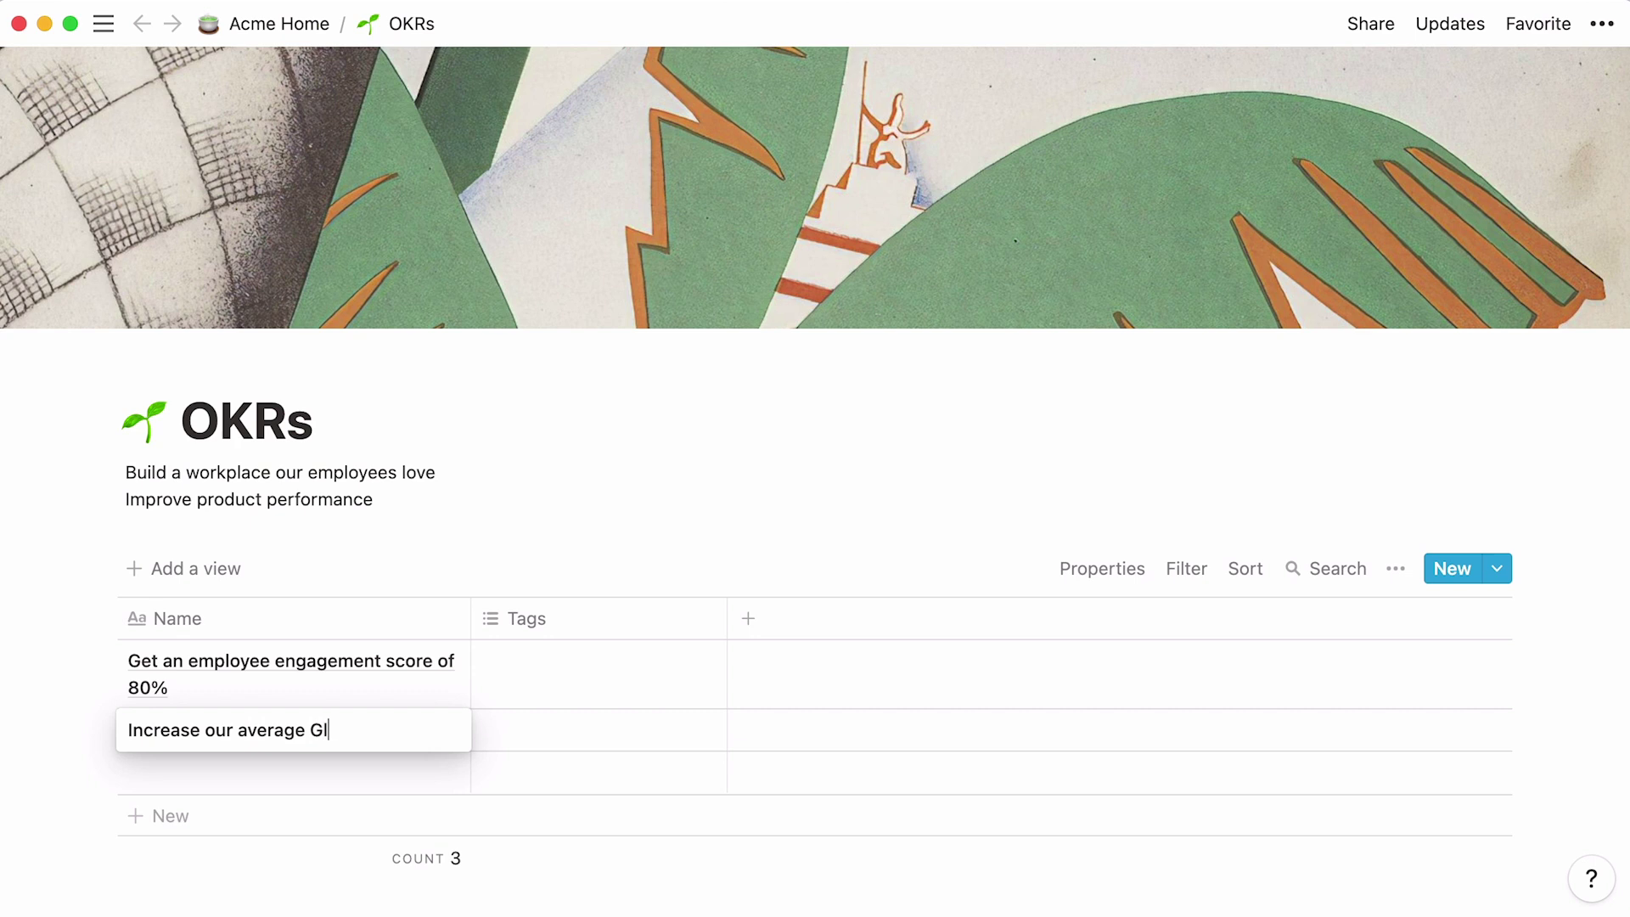
{"action": "type", "text": "assdoor rating to 4.5"}
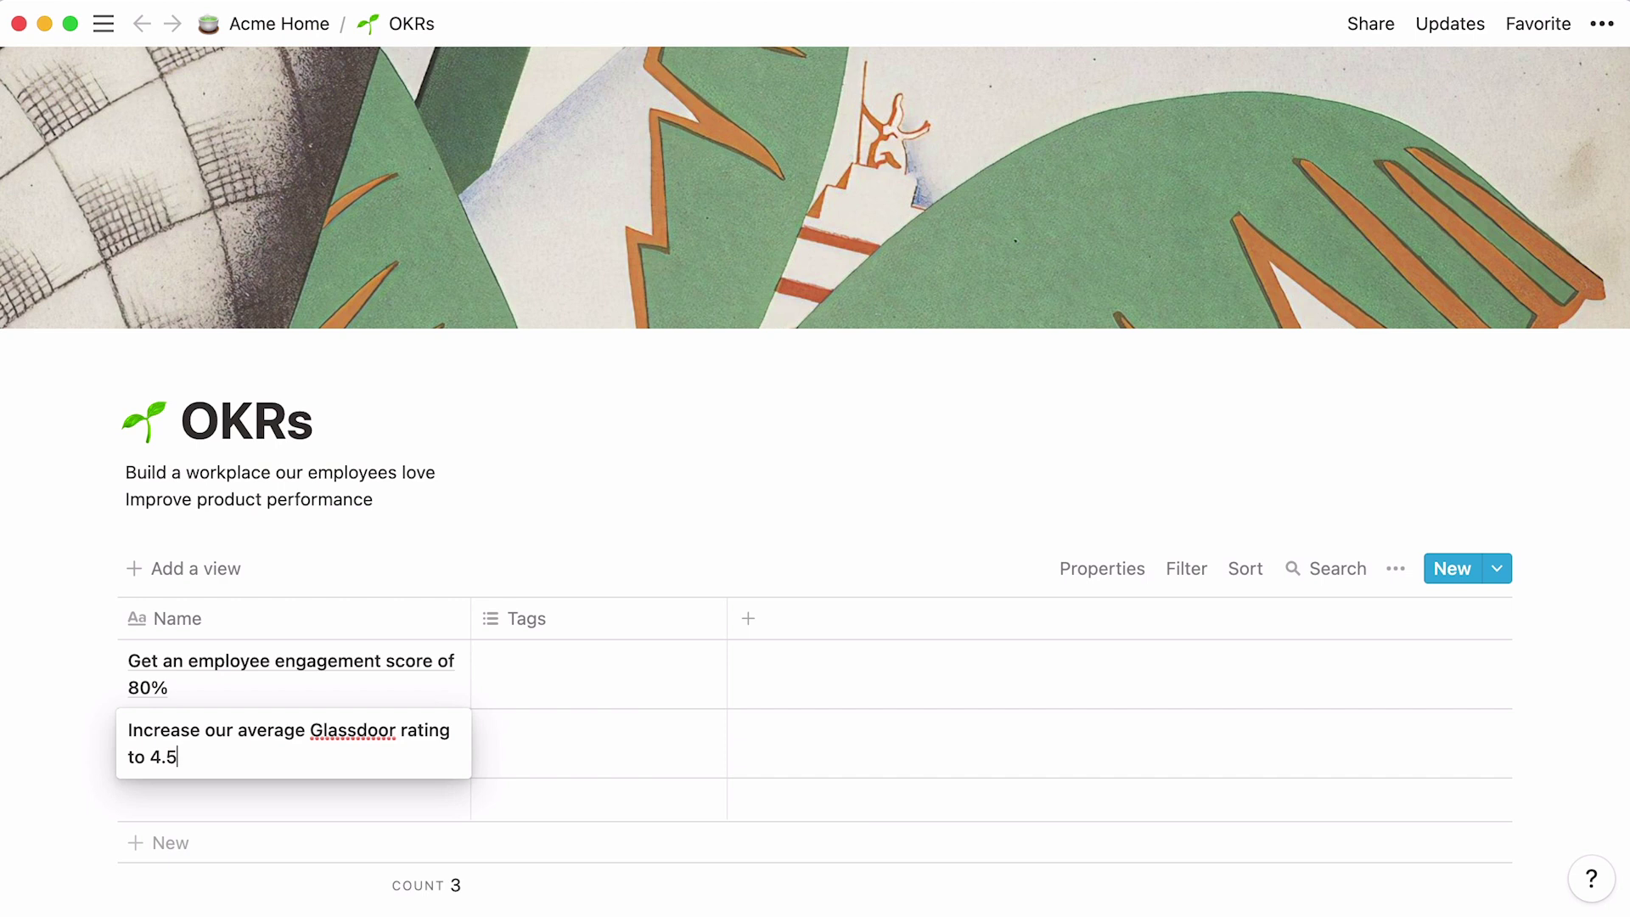
{"action": "left_click", "coordinate": [348, 793]}
{"action": "type", "text": "Hir"}
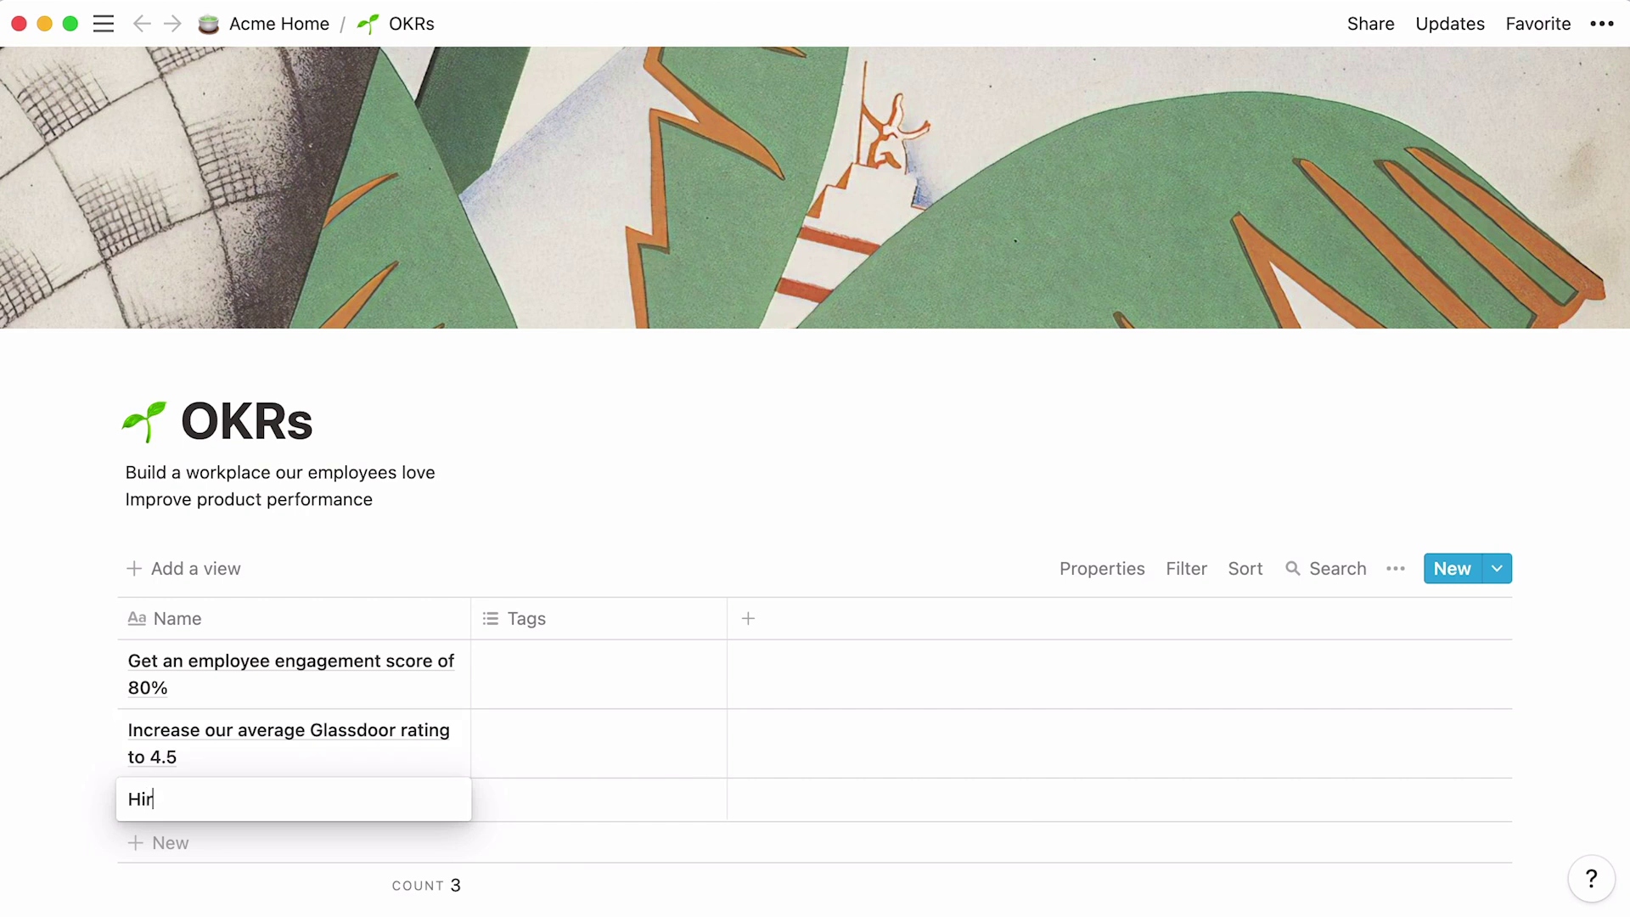
{"action": "type", "text": "e 5 QA engineers"}
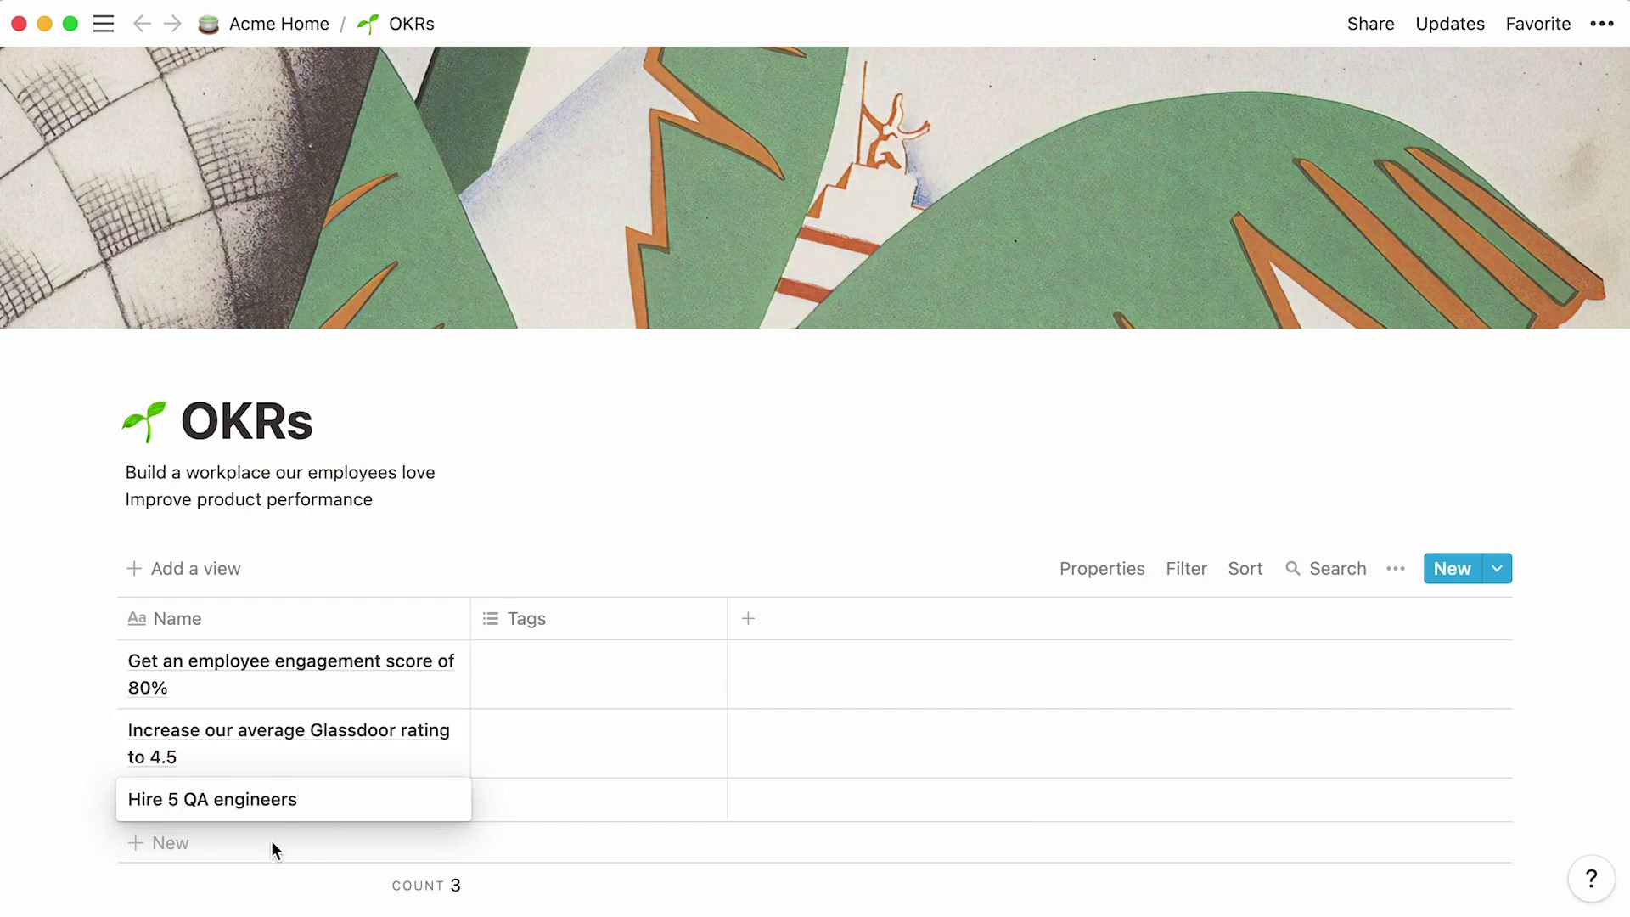
Step: Add a fourth row named 'Page load time ≤ 2 seconds' and finish editing
{"action": "left_click", "coordinate": [276, 849]}
{"action": "type", "text": "Page load t"}
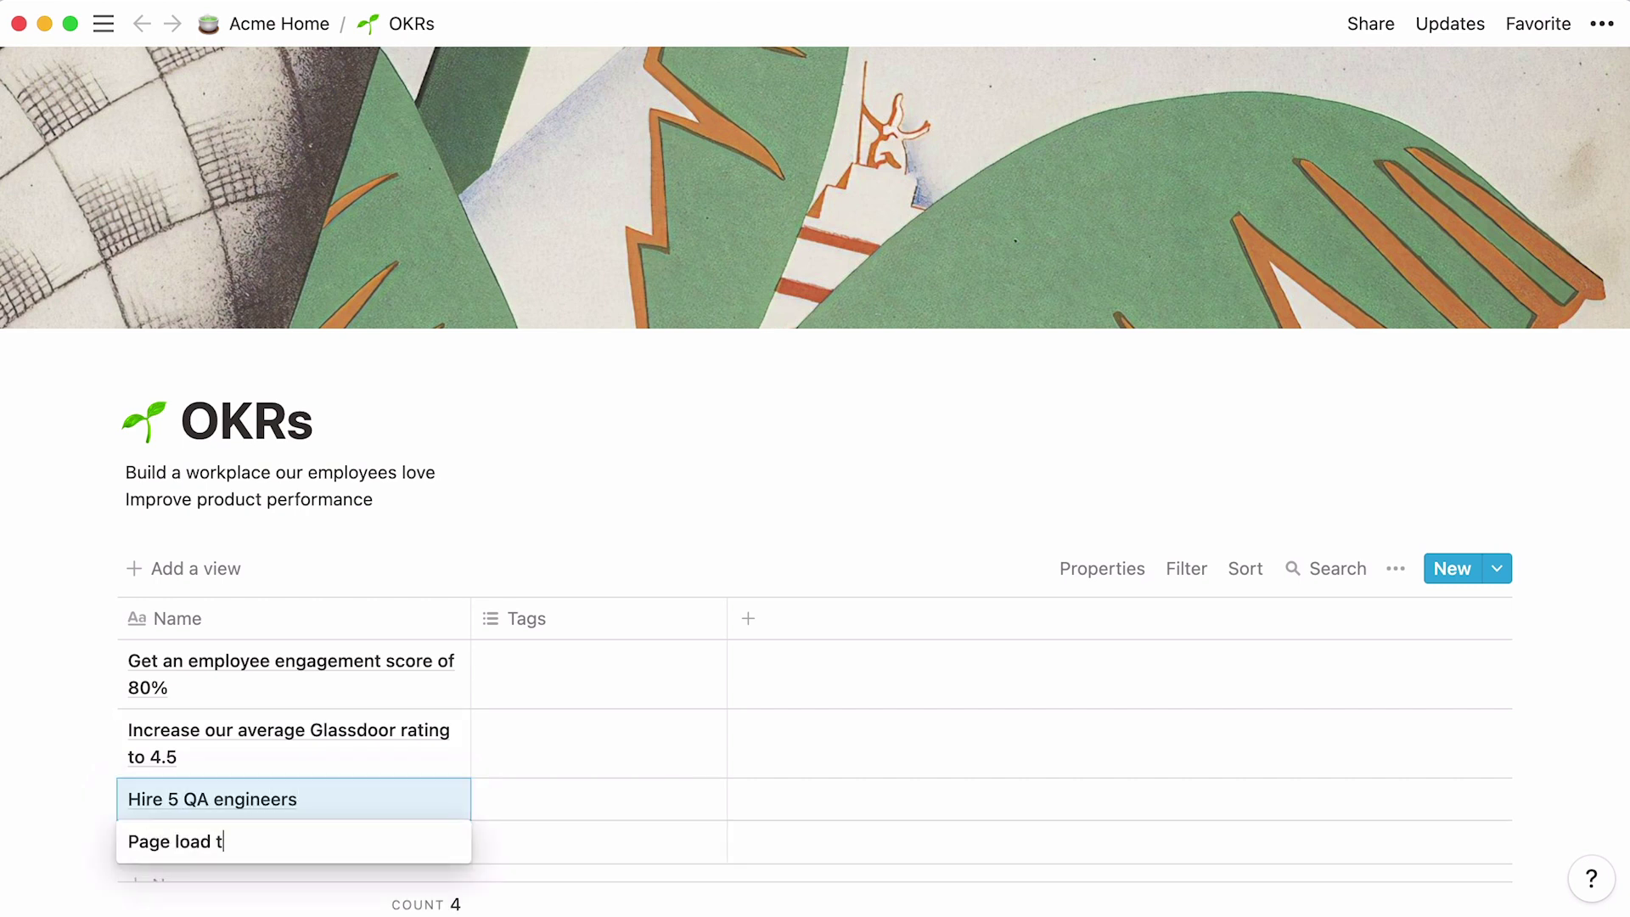
{"action": "type", "text": "ime ≤ 2 seconds"}
{"action": "key", "text": "Escape"}
{"action": "left_click", "coordinate": [525, 526]}
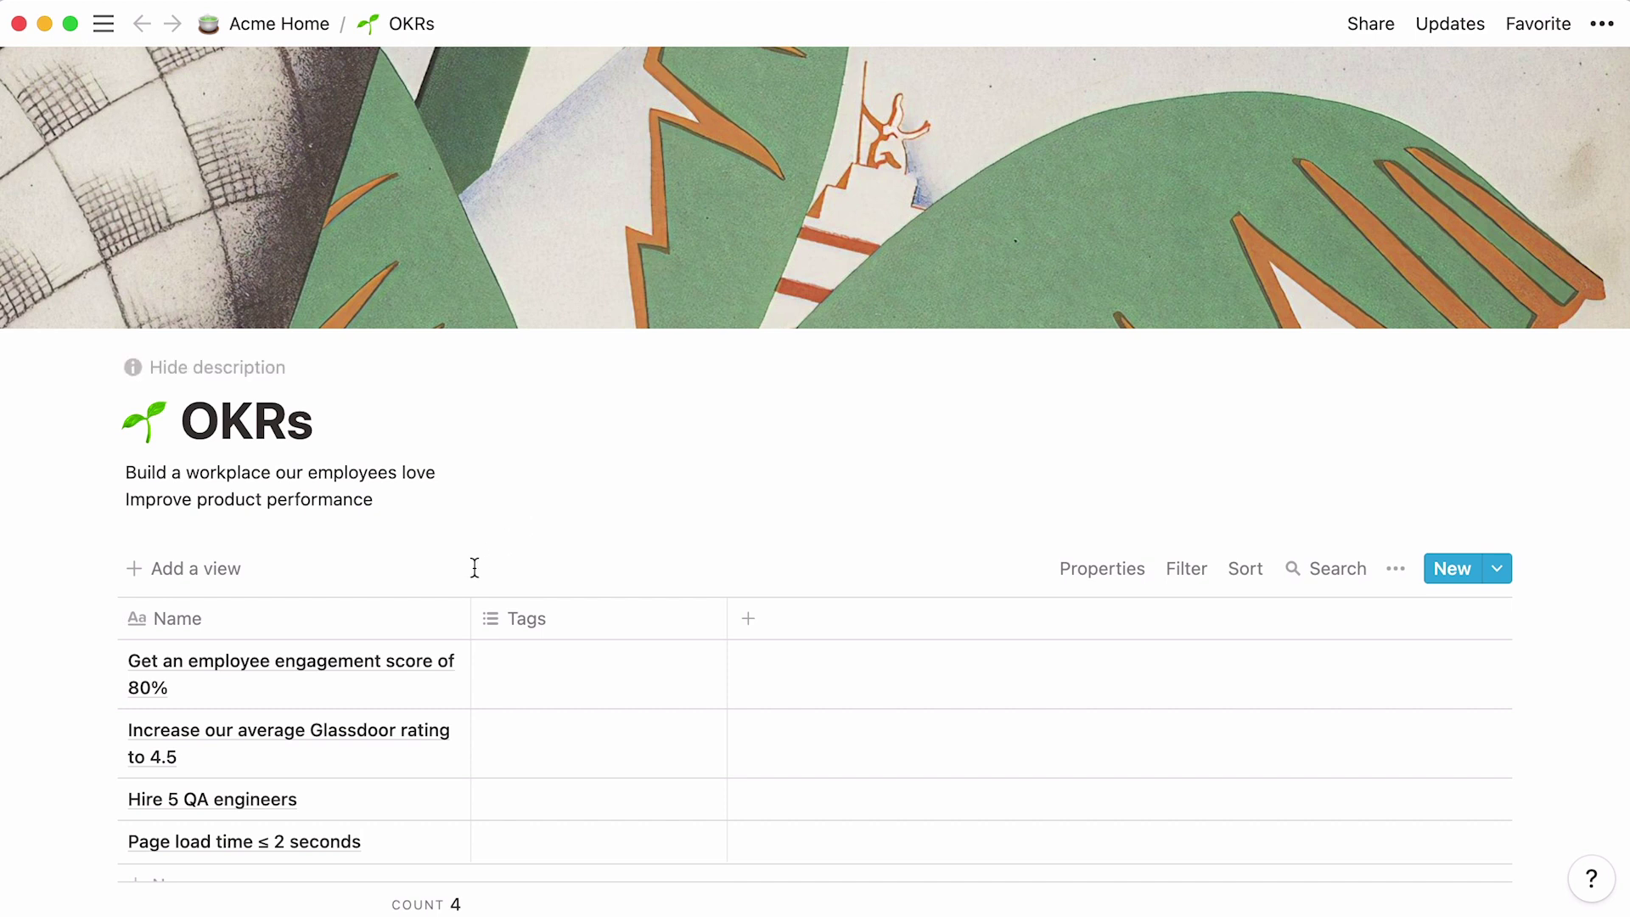
{"action": "mouse_move", "coordinate": [395, 677]}
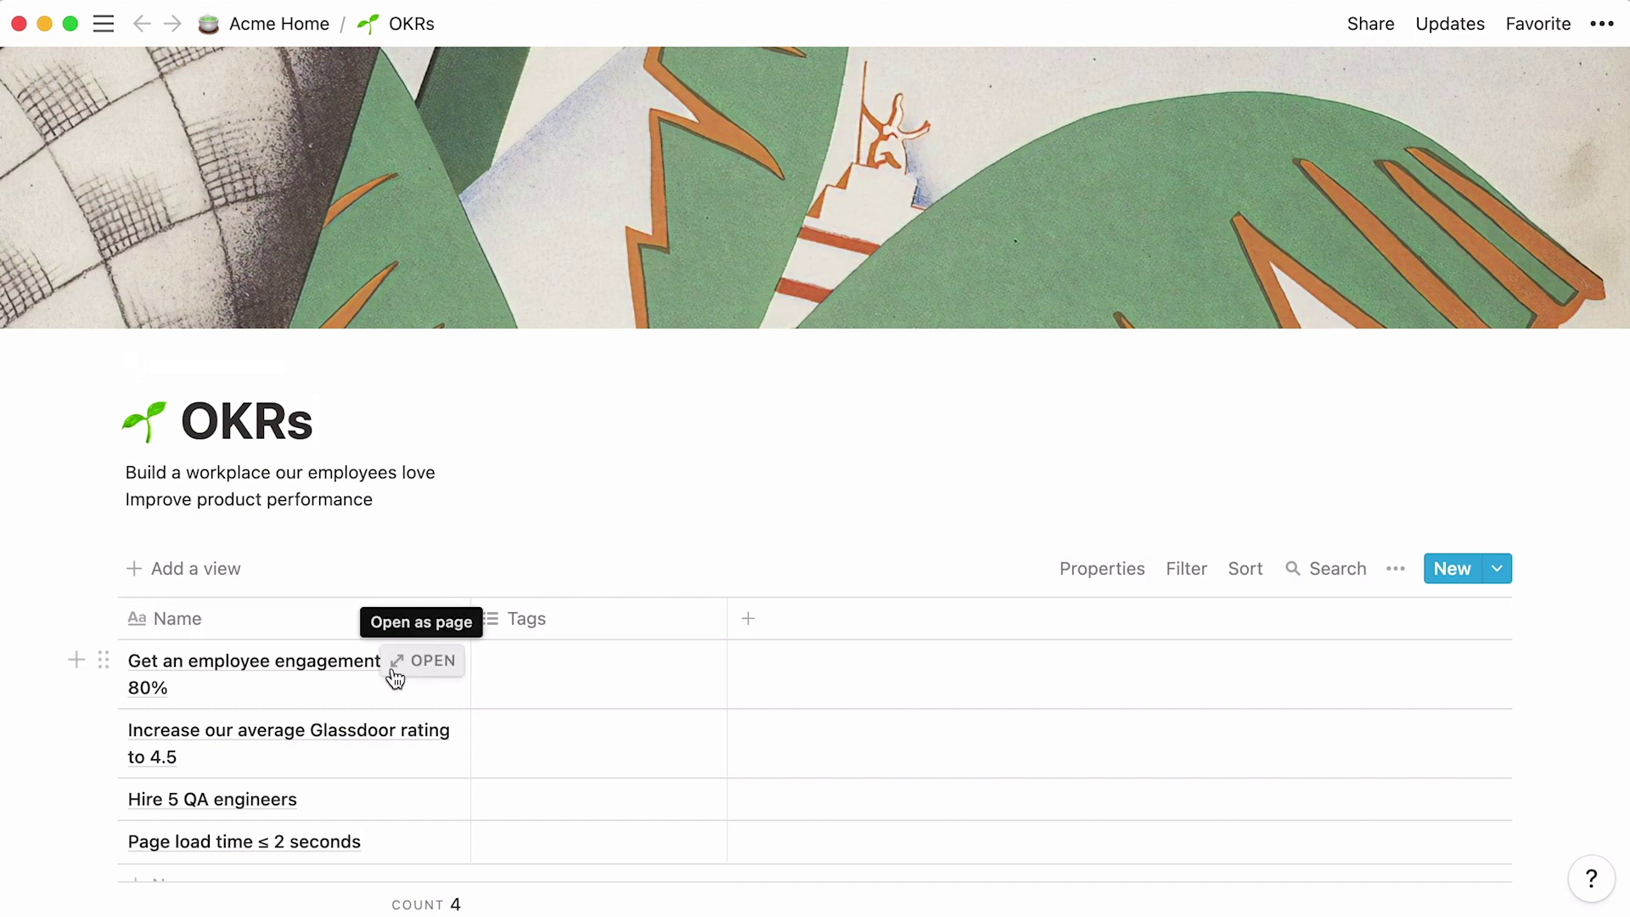
{"action": "left_click", "coordinate": [396, 670]}
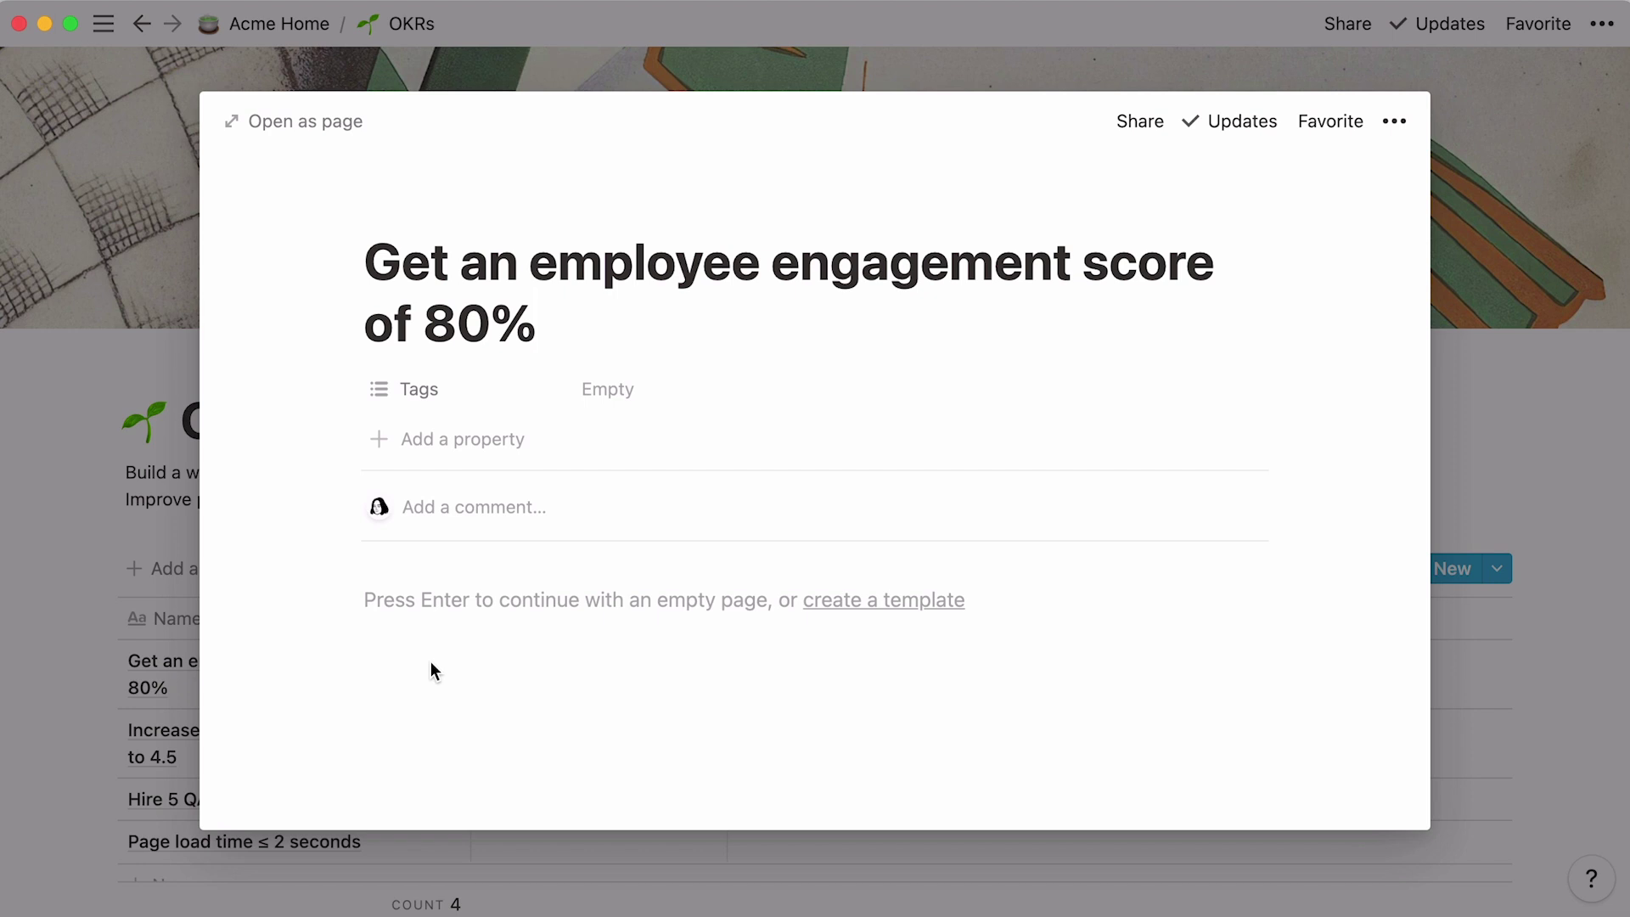
{"action": "type", "text": "Implement consistent 1:1 framework Develop employee feedback loop Organize culture workshop Yearly off-sites"}
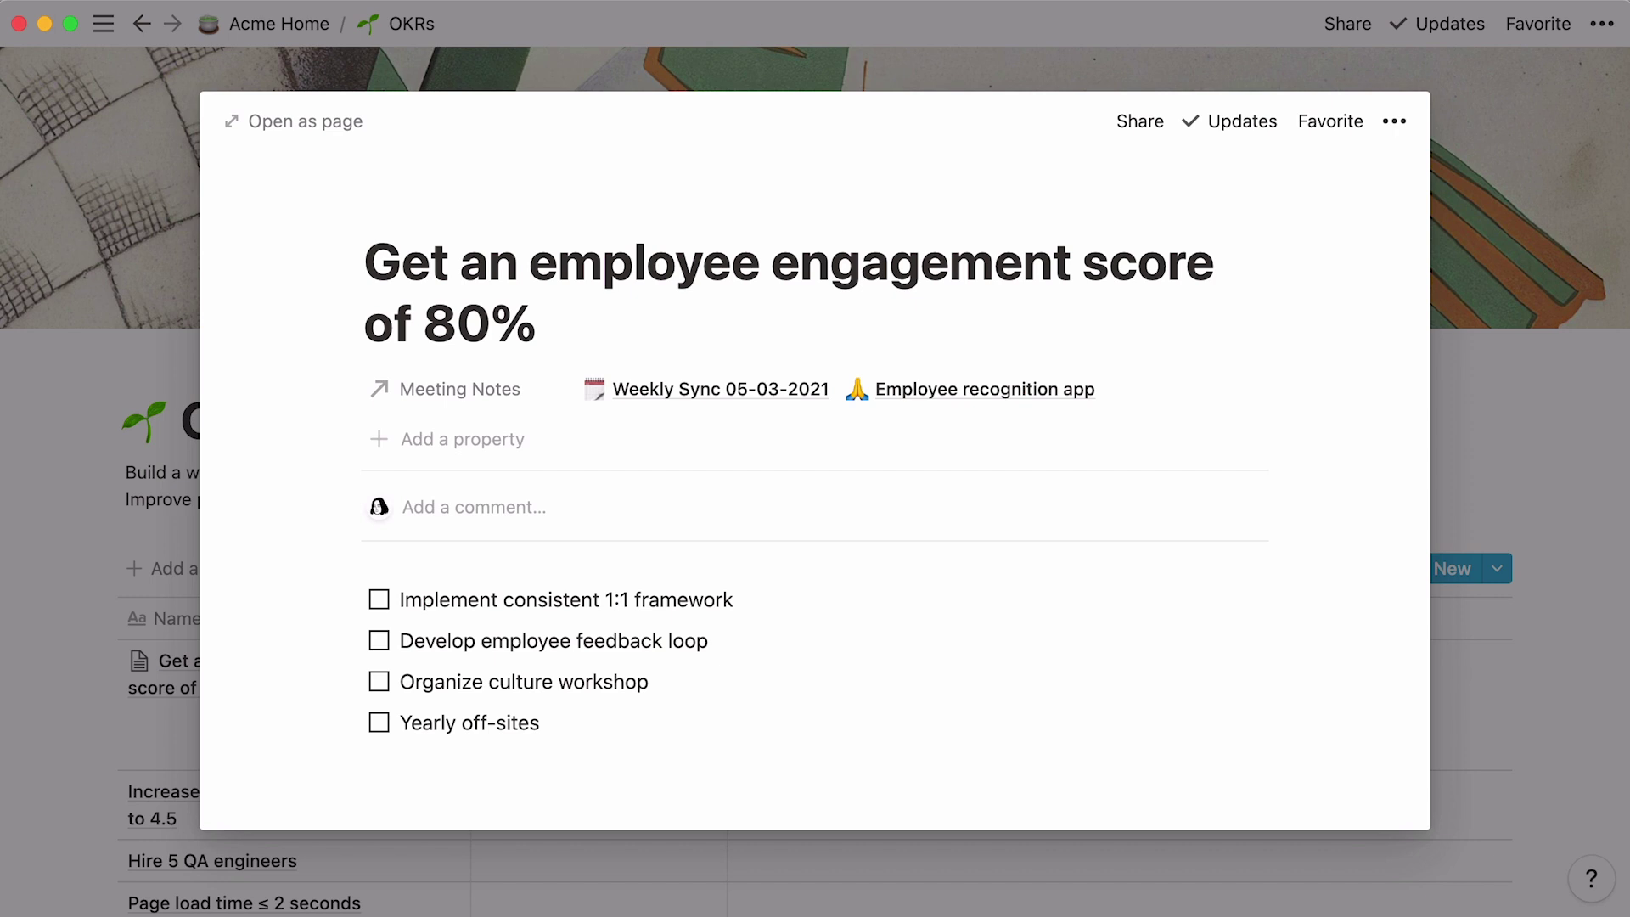
{"action": "key", "text": "super+z"}
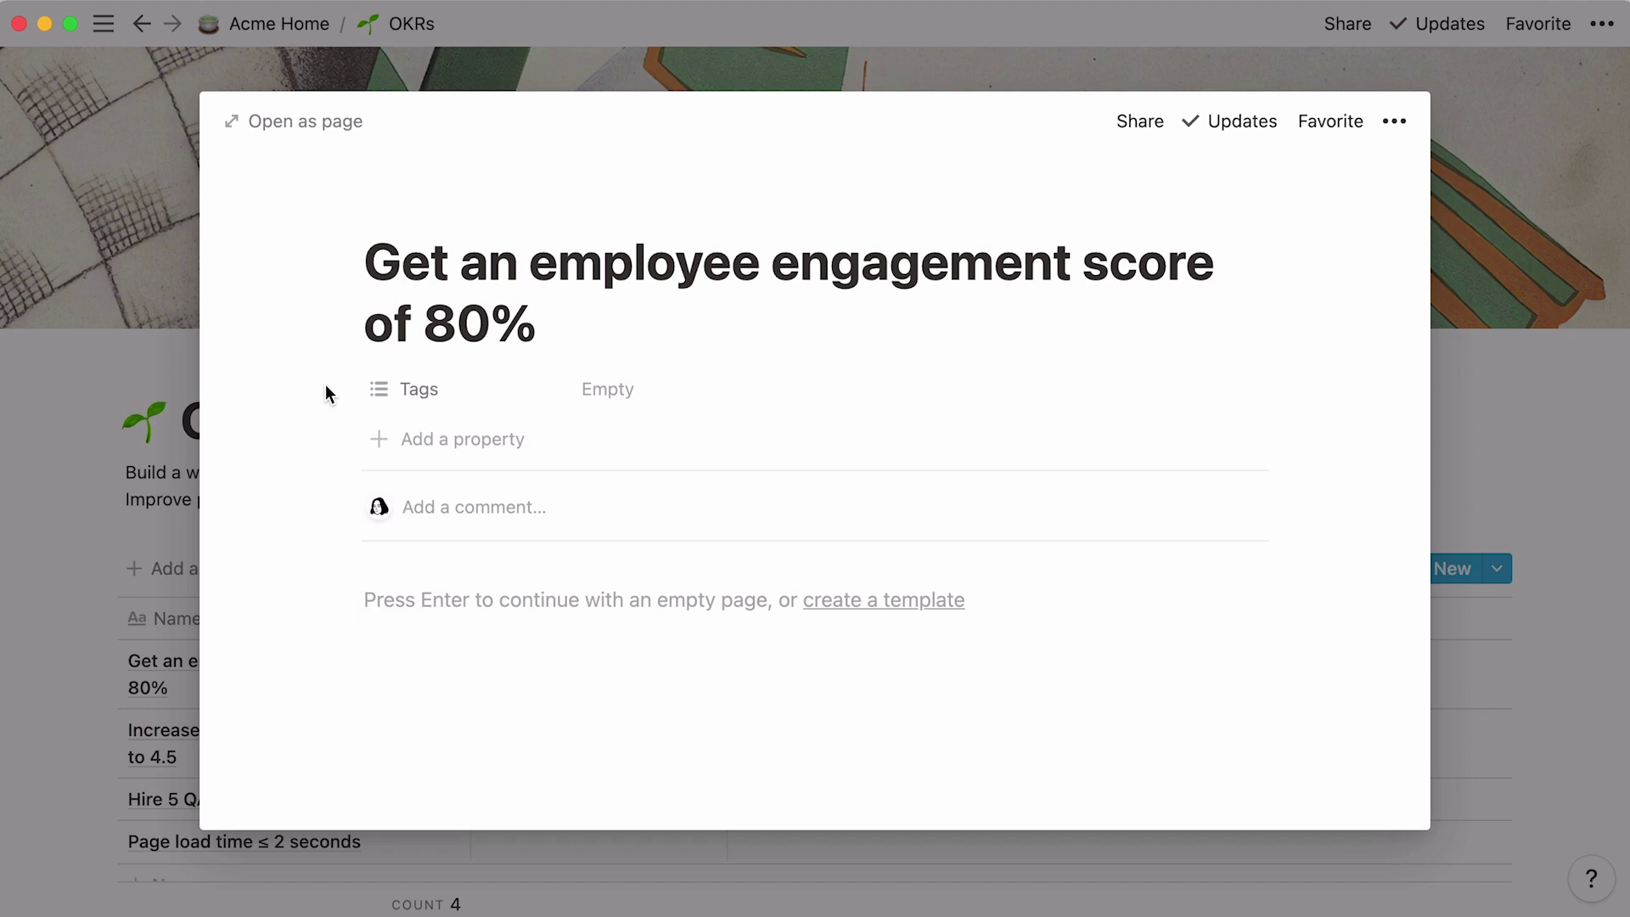
{"action": "left_click", "coordinate": [401, 392]}
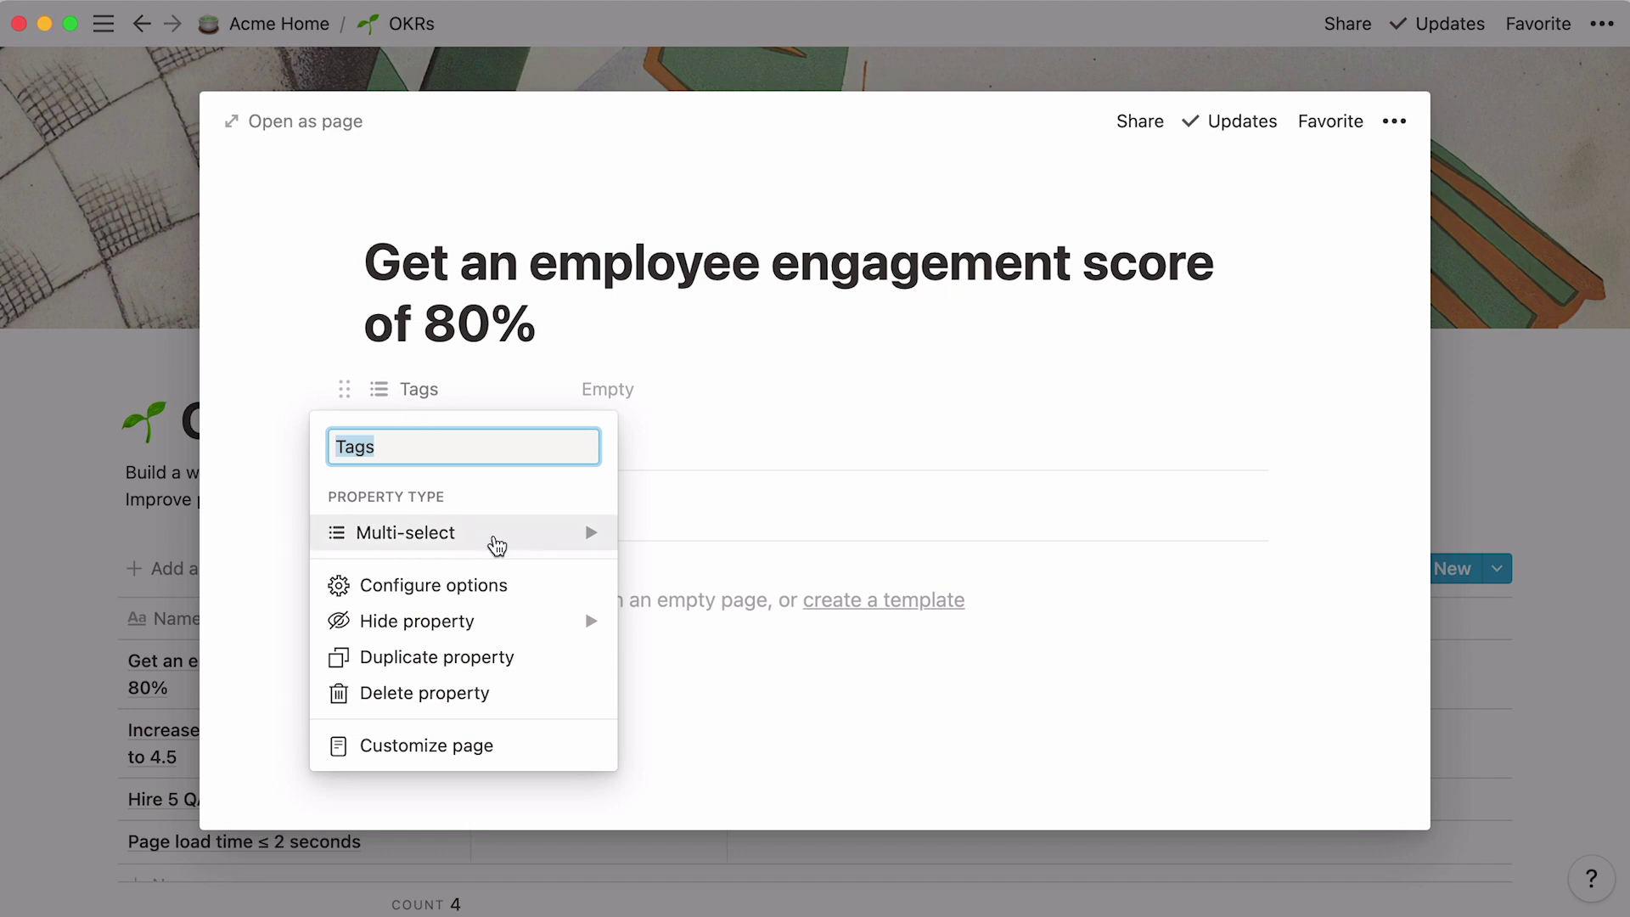
{"action": "mouse_move", "coordinate": [494, 542]}
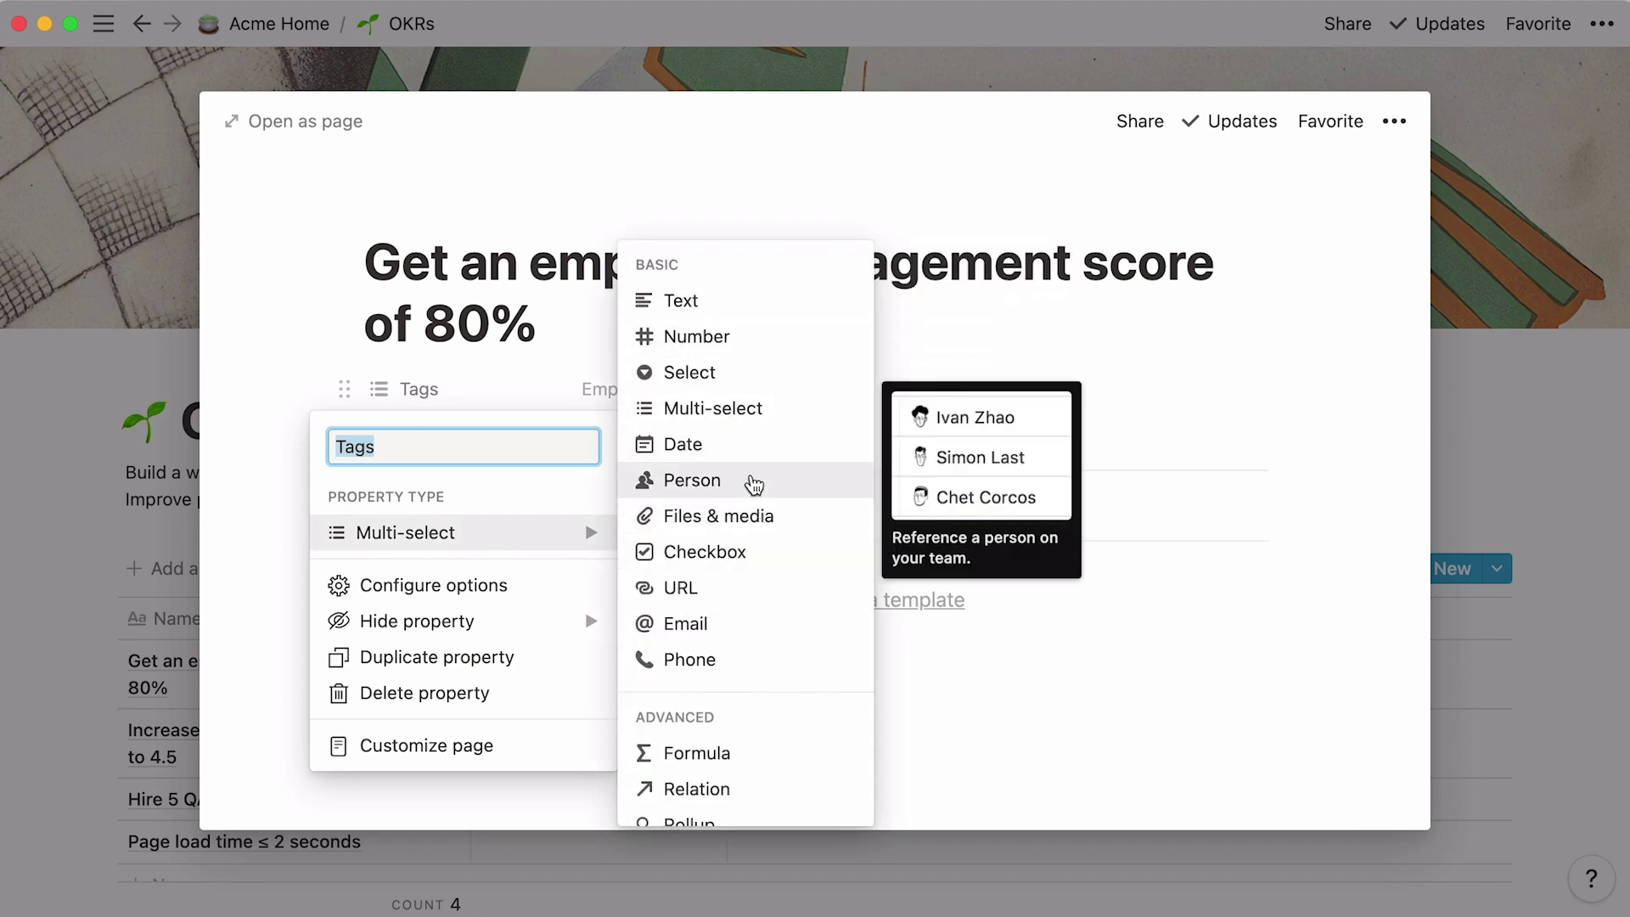
{"action": "left_click", "coordinate": [244, 564]}
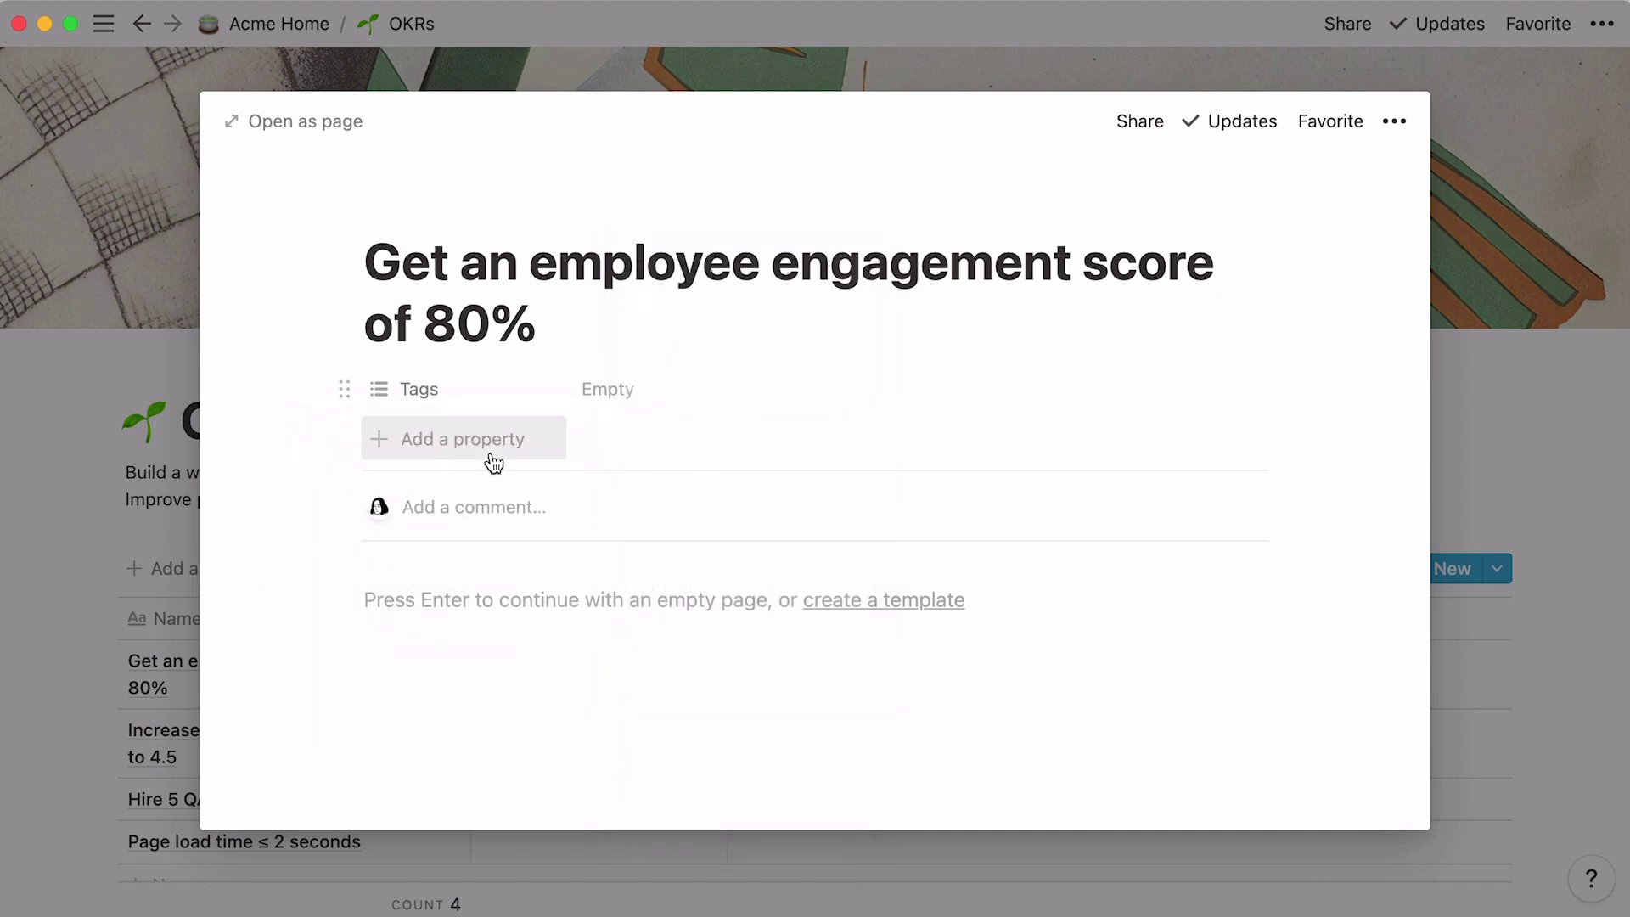
{"action": "left_click", "coordinate": [1434, 429]}
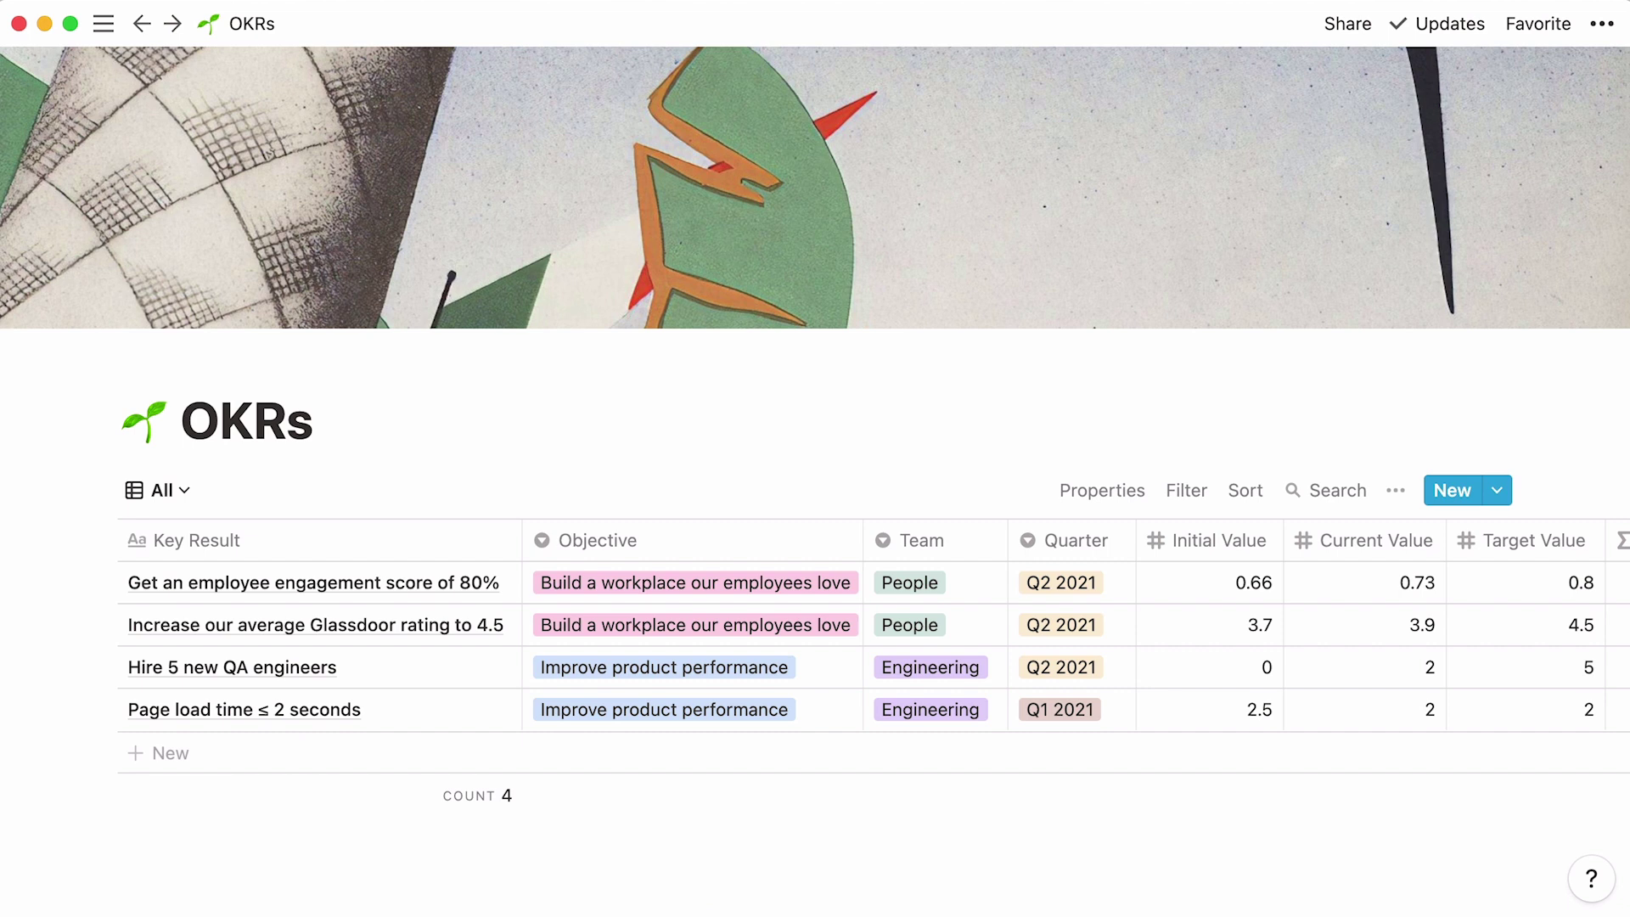
{"action": "scroll", "coordinate": [815, 645], "scroll_direction": "right", "scroll_amount": 10}
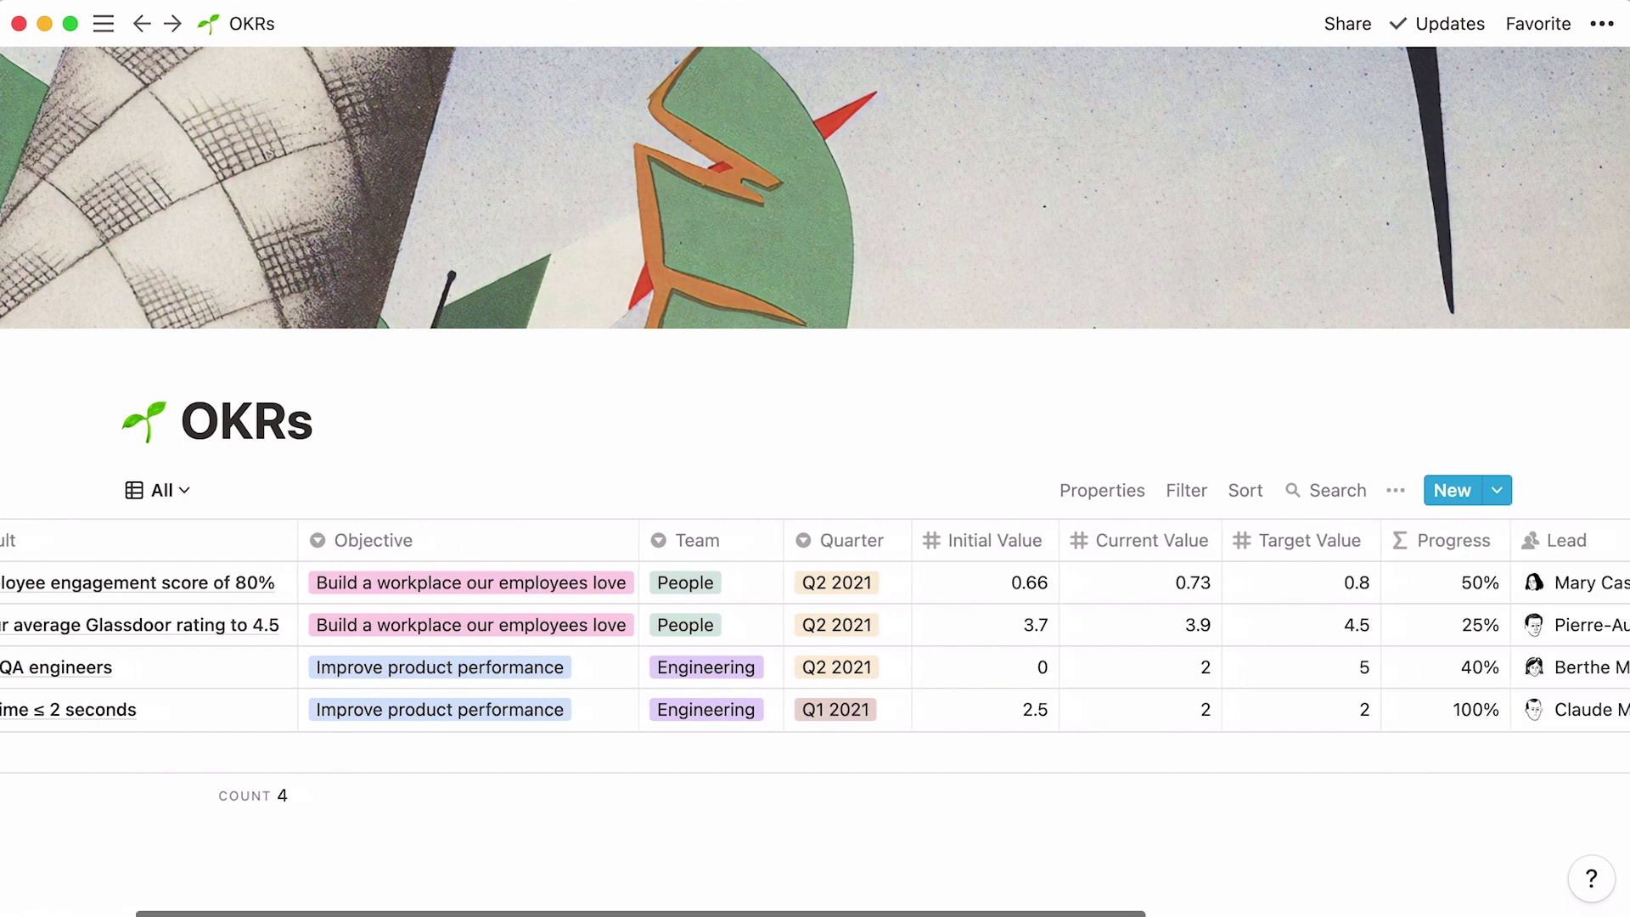
{"action": "scroll", "coordinate": [815, 645], "scroll_direction": "right", "scroll_amount": 10}
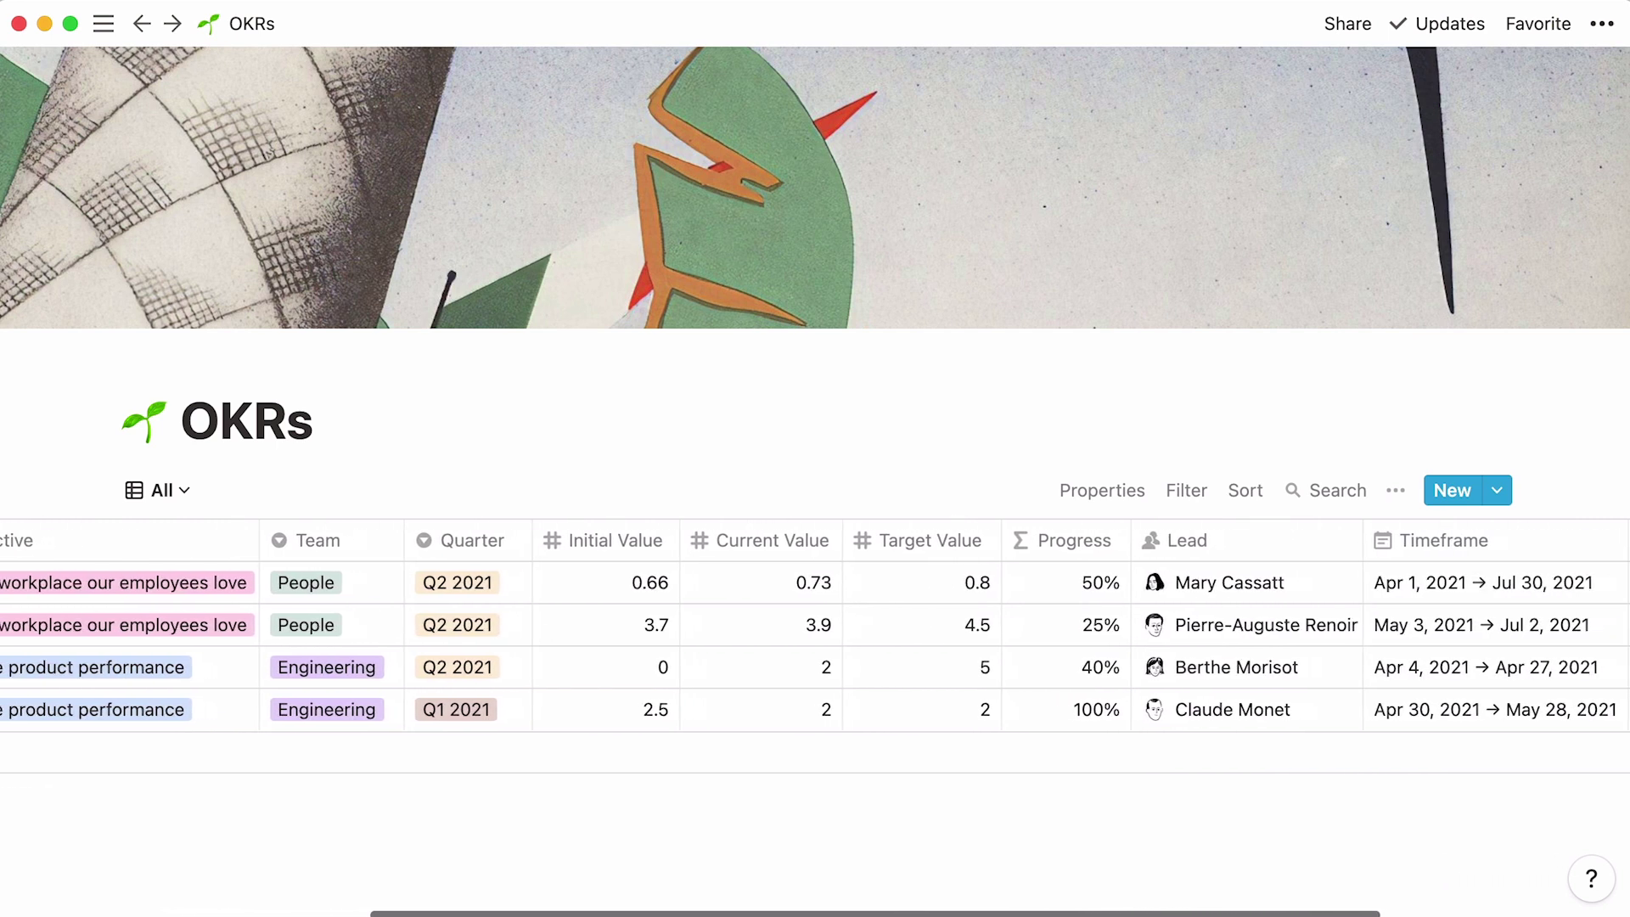
{"action": "scroll", "coordinate": [815, 645], "scroll_direction": "right", "scroll_amount": 4}
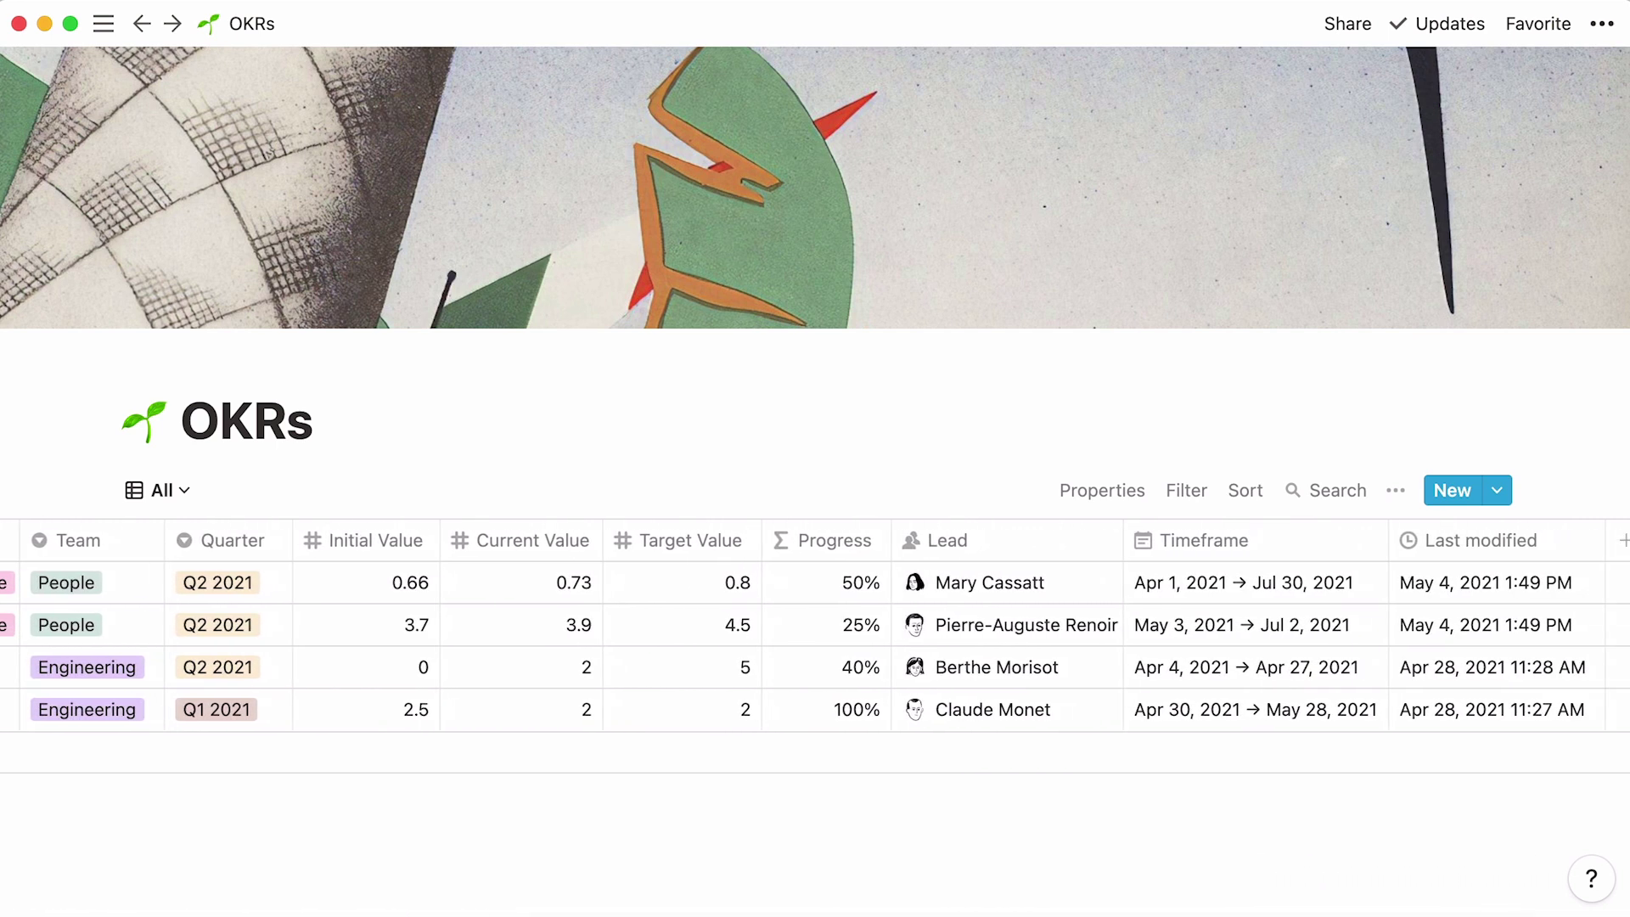
{"action": "scroll", "coordinate": [815, 645], "scroll_direction": "left", "scroll_amount": 20}
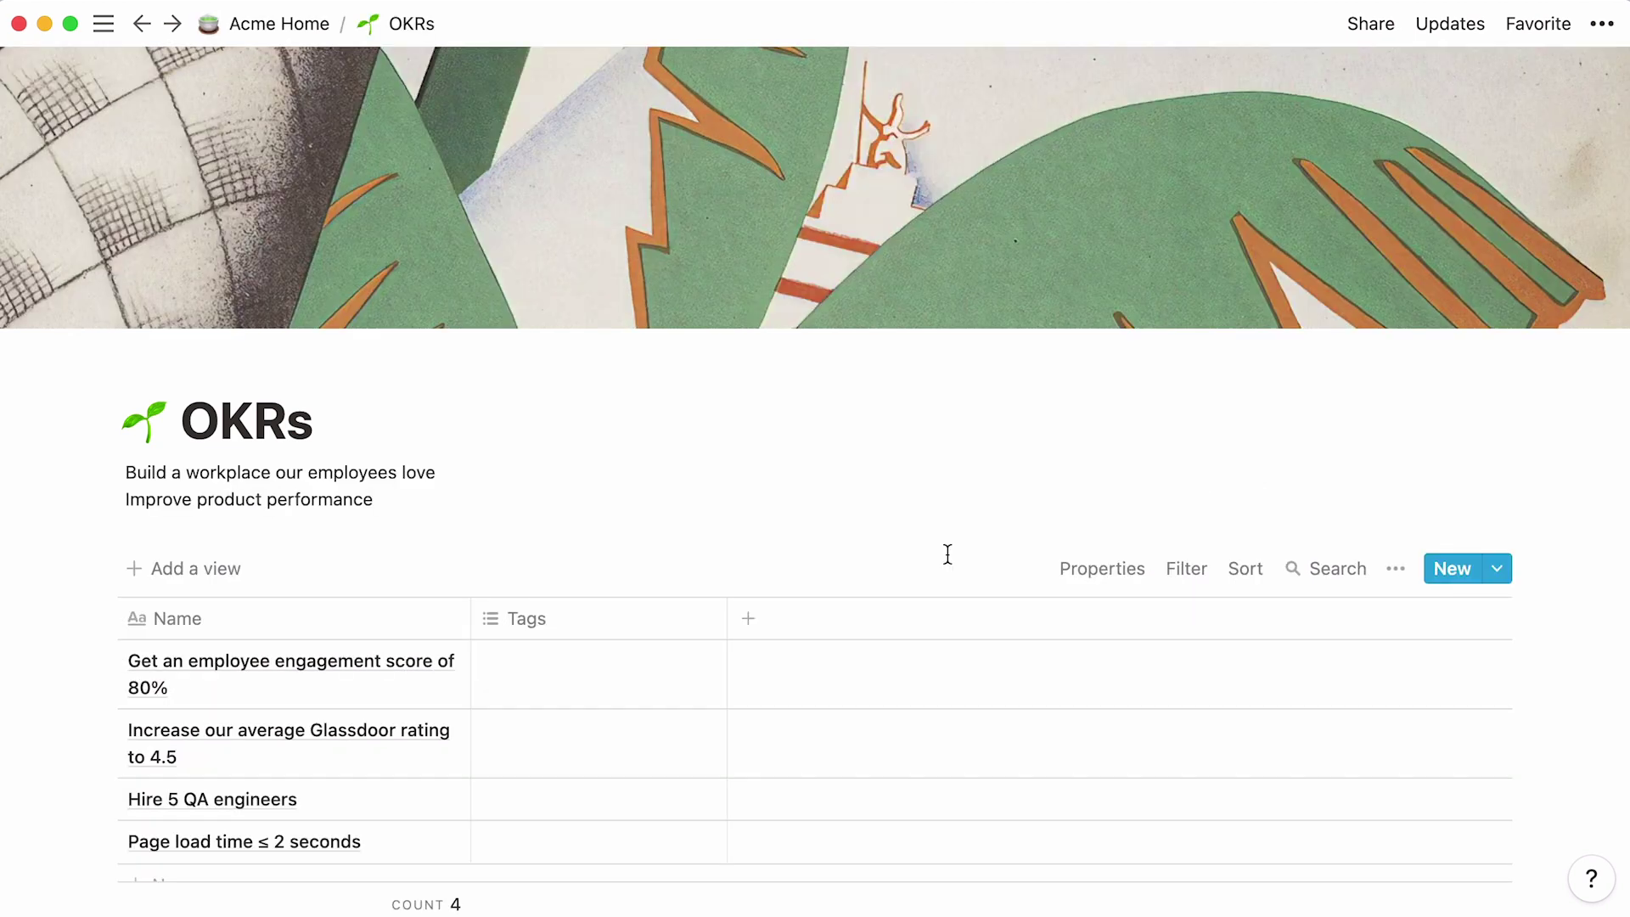
Step: Add Objective, Team and Quarter columns to the OKRs table, each as a Select property
{"action": "left_click", "coordinate": [774, 617]}
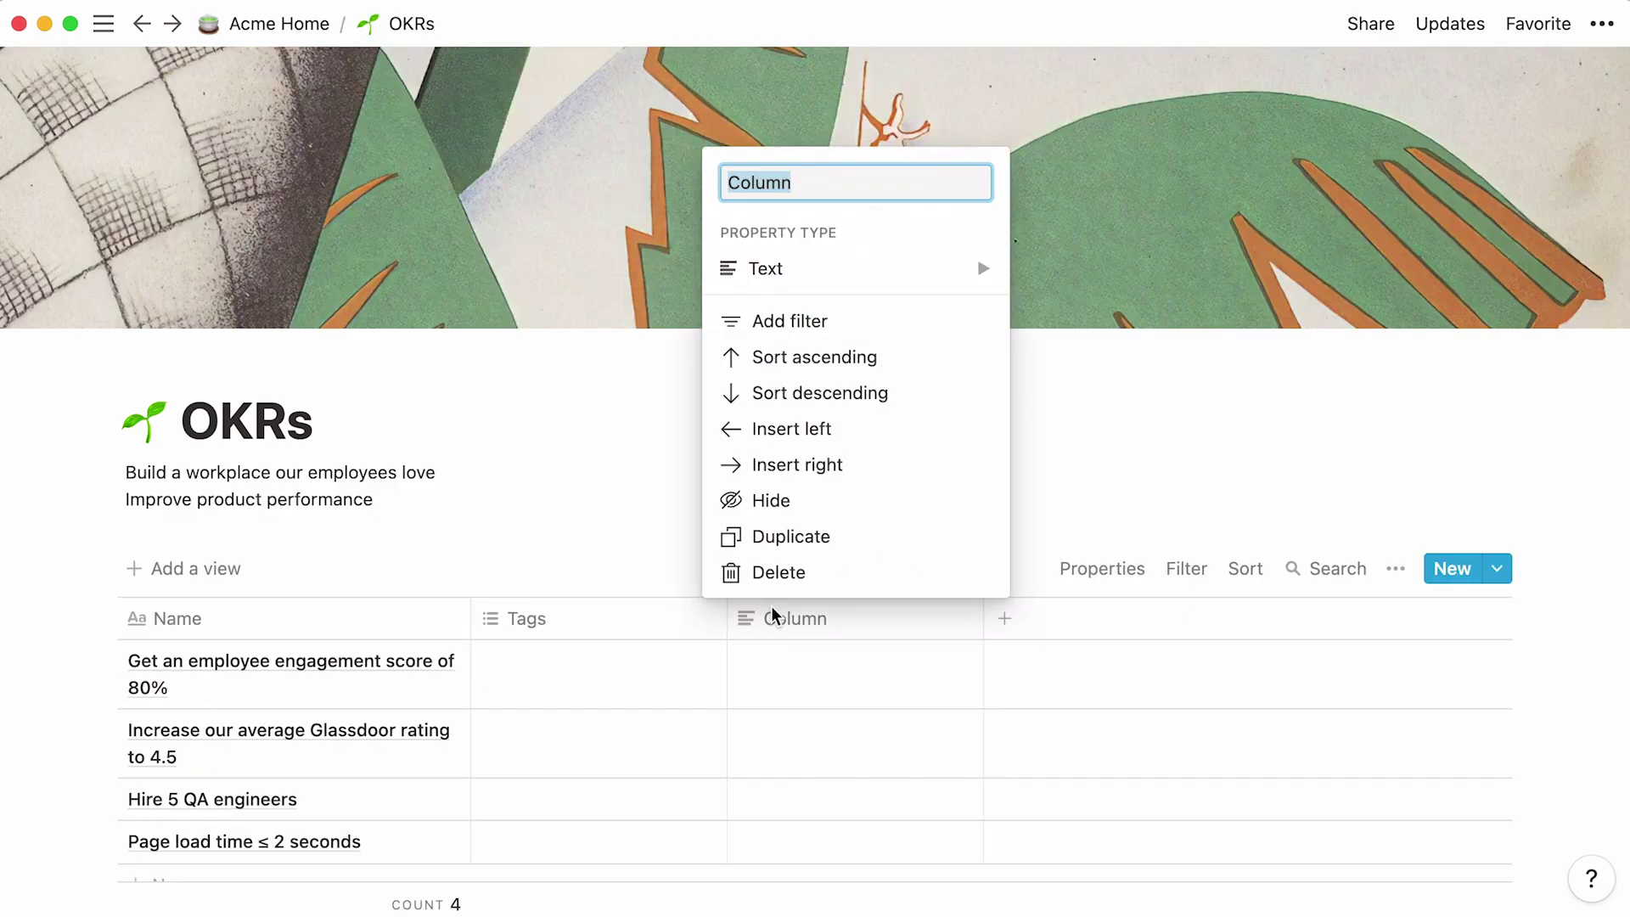
{"action": "type", "text": "Objective"}
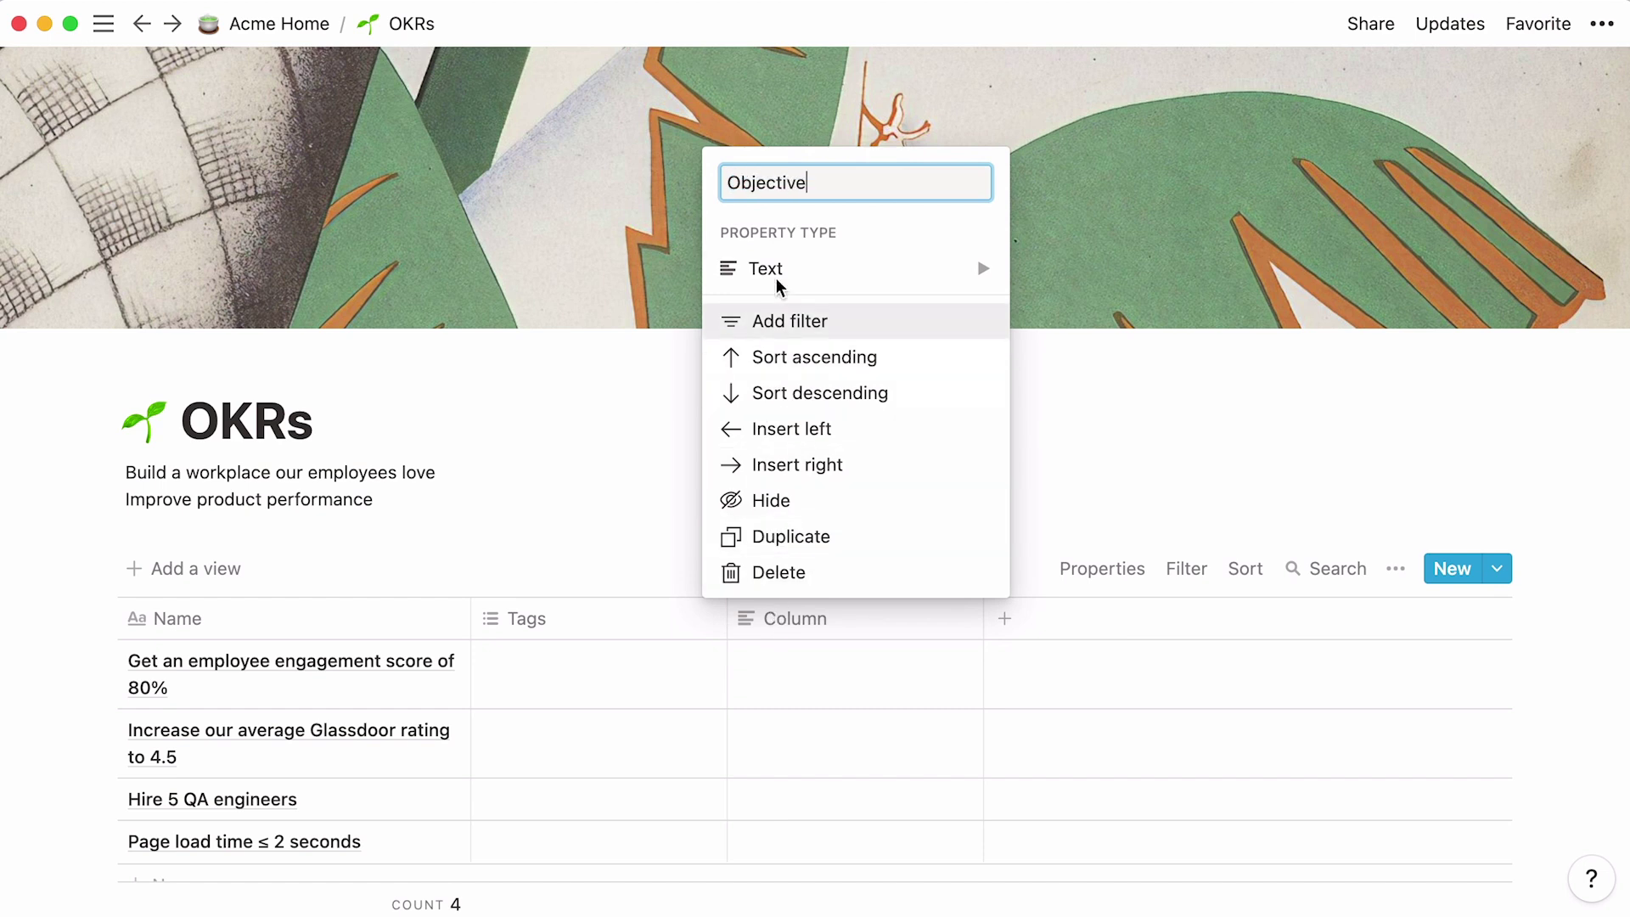
{"action": "mouse_move", "coordinate": [780, 280]}
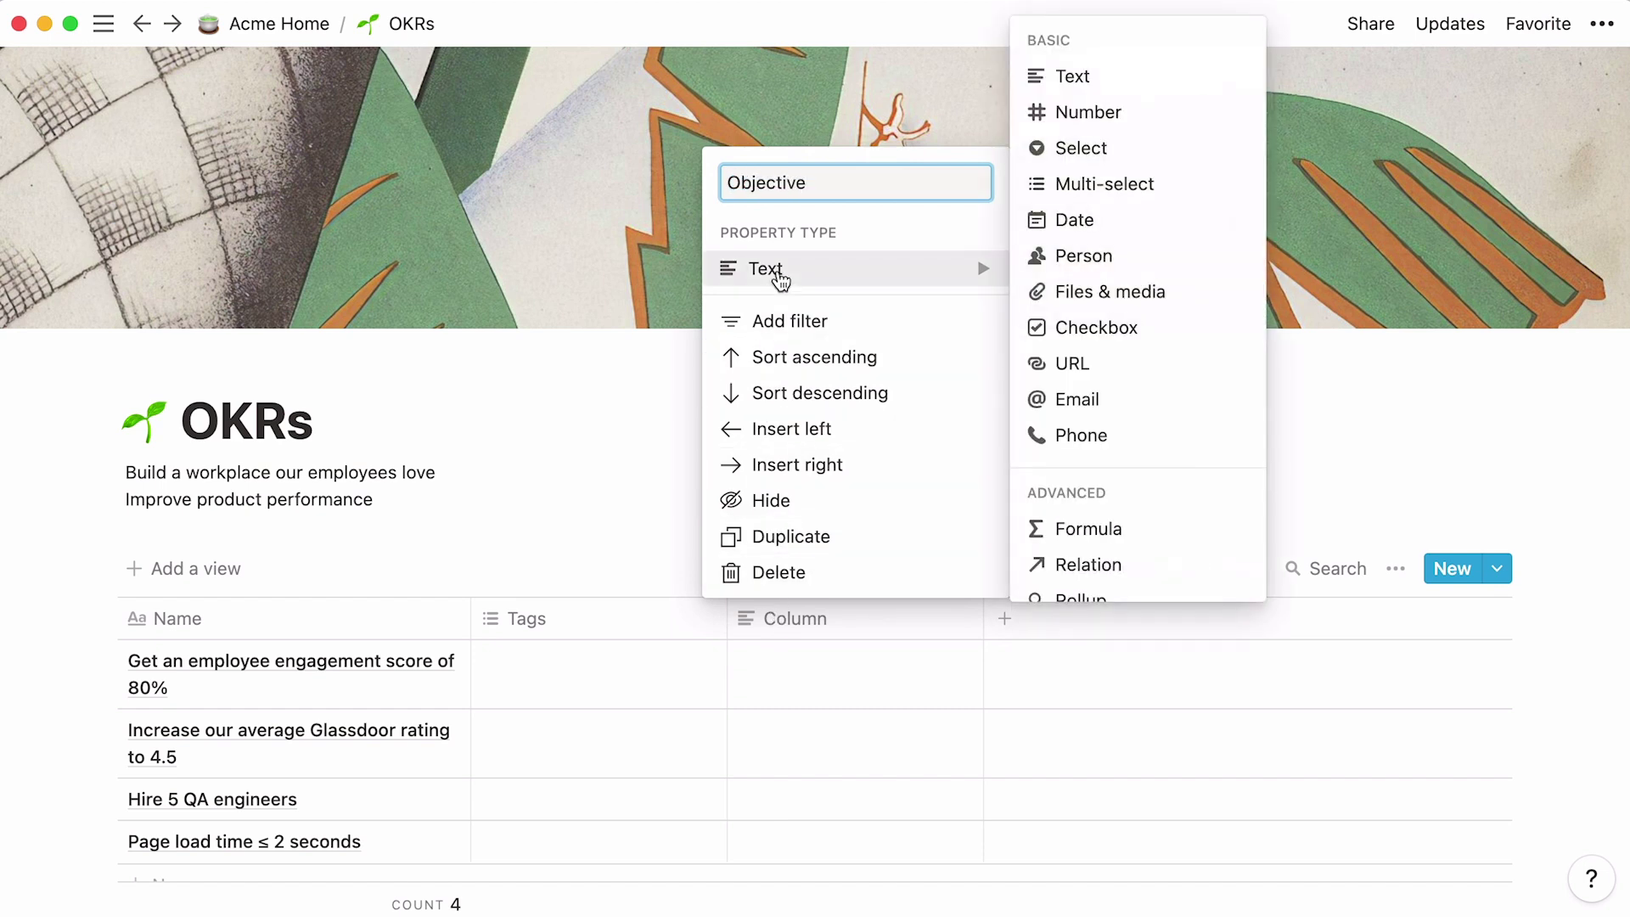
{"action": "left_click", "coordinate": [1169, 152]}
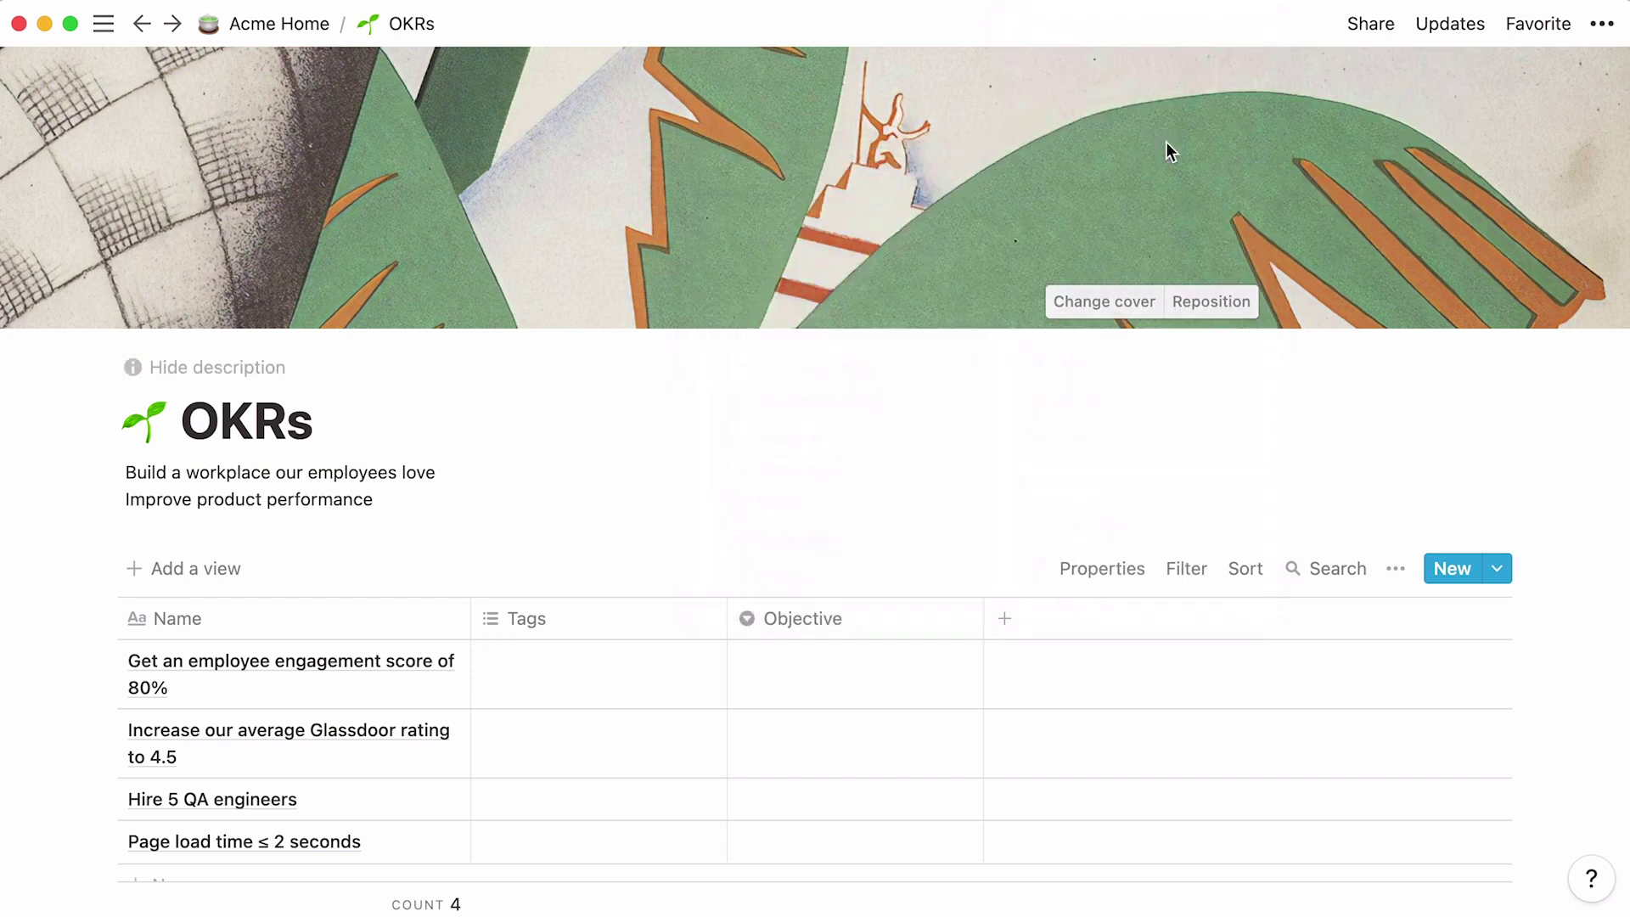
{"action": "left_click", "coordinate": [1059, 626]}
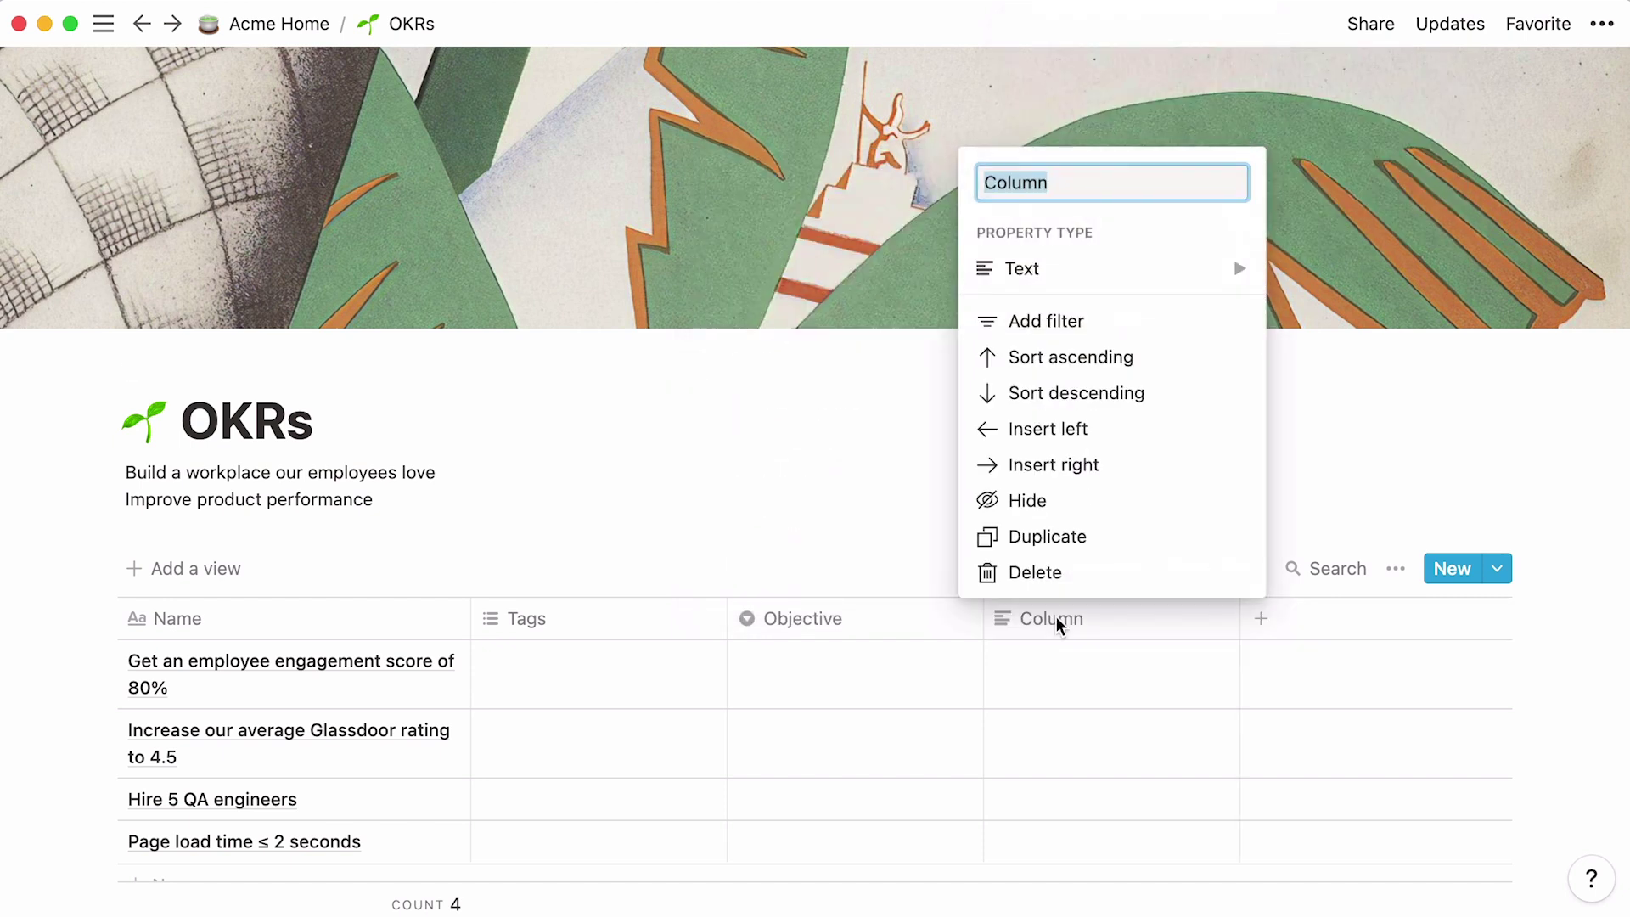
{"action": "type", "text": "Team"}
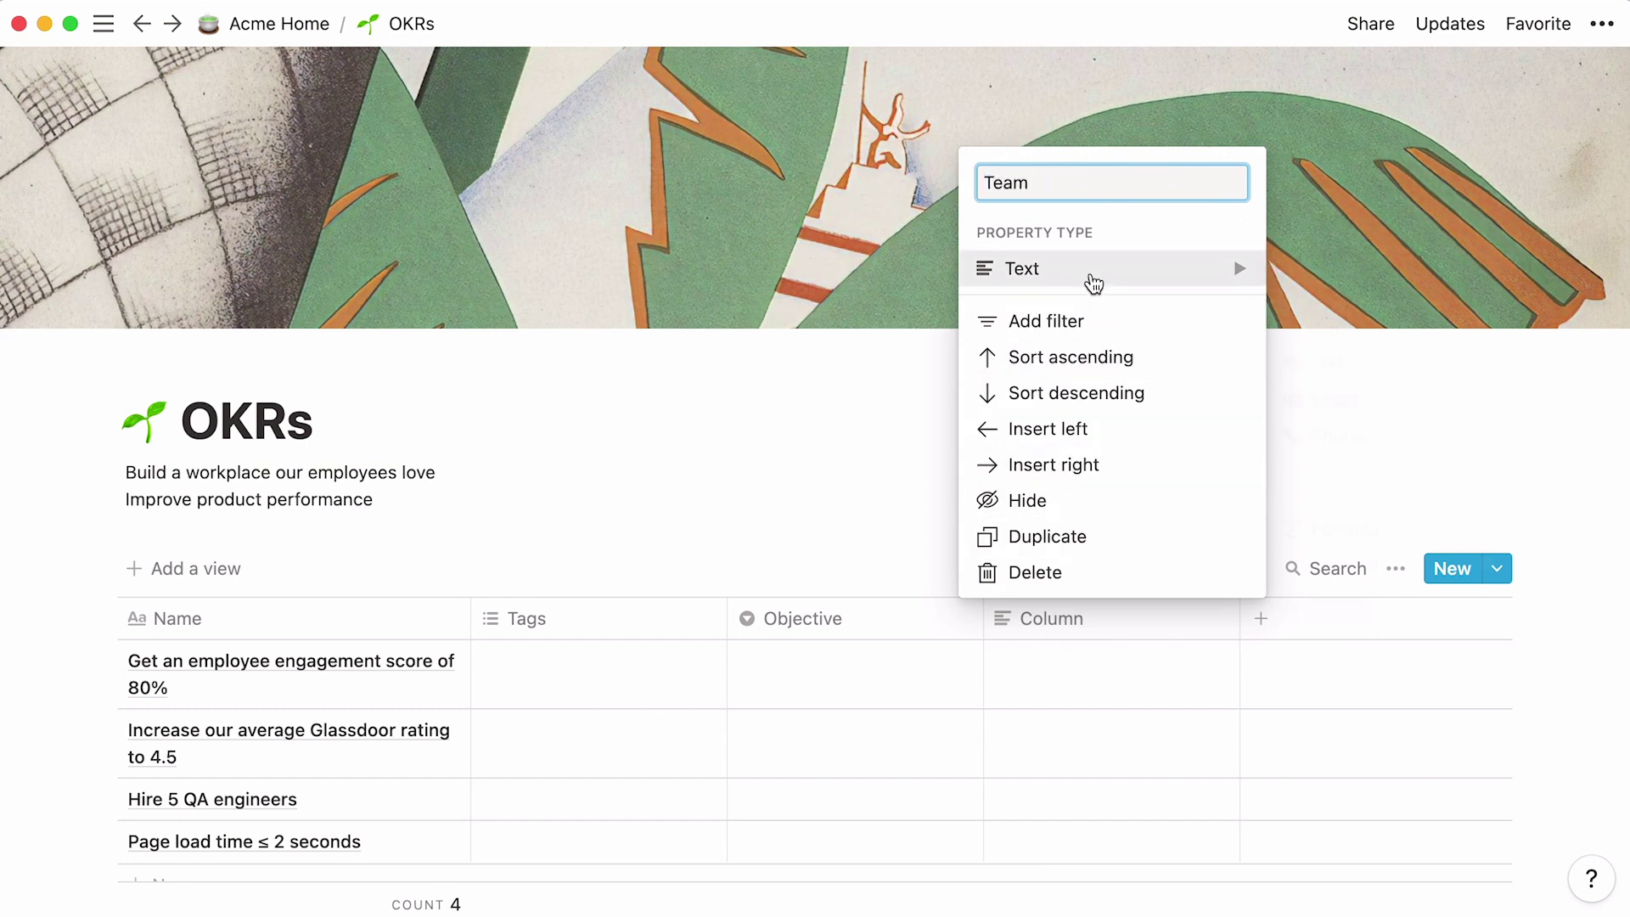
{"action": "mouse_move", "coordinate": [1092, 276]}
{"action": "left_click", "coordinate": [1414, 150]}
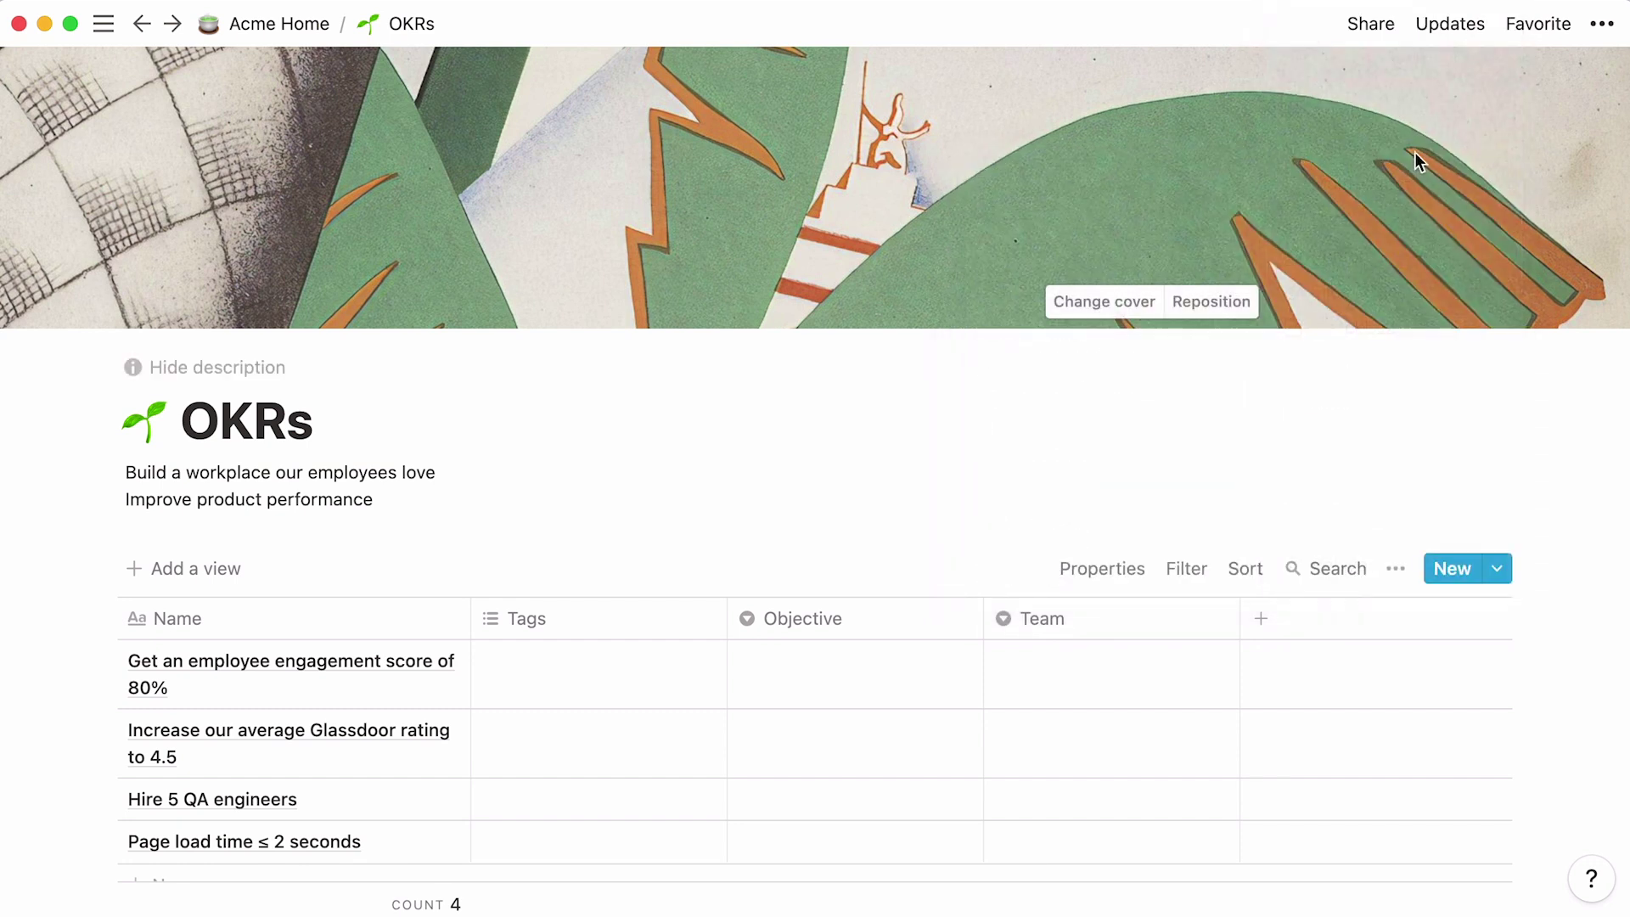
{"action": "left_click", "coordinate": [1261, 618]}
{"action": "type", "text": "Quarter"}
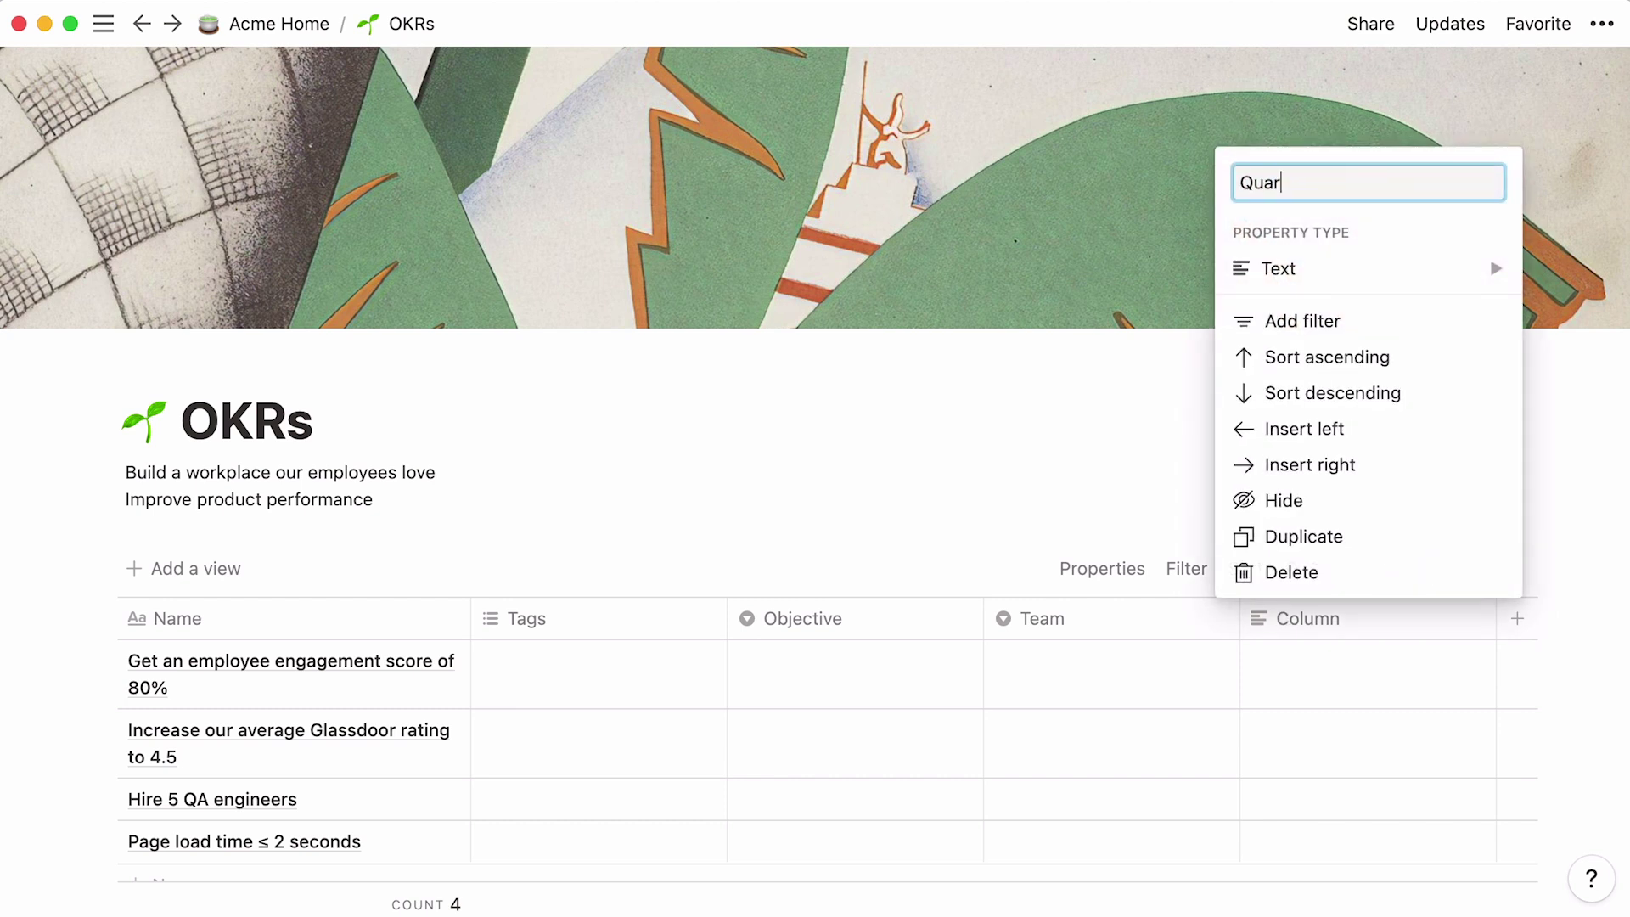
{"action": "mouse_move", "coordinate": [1392, 252]}
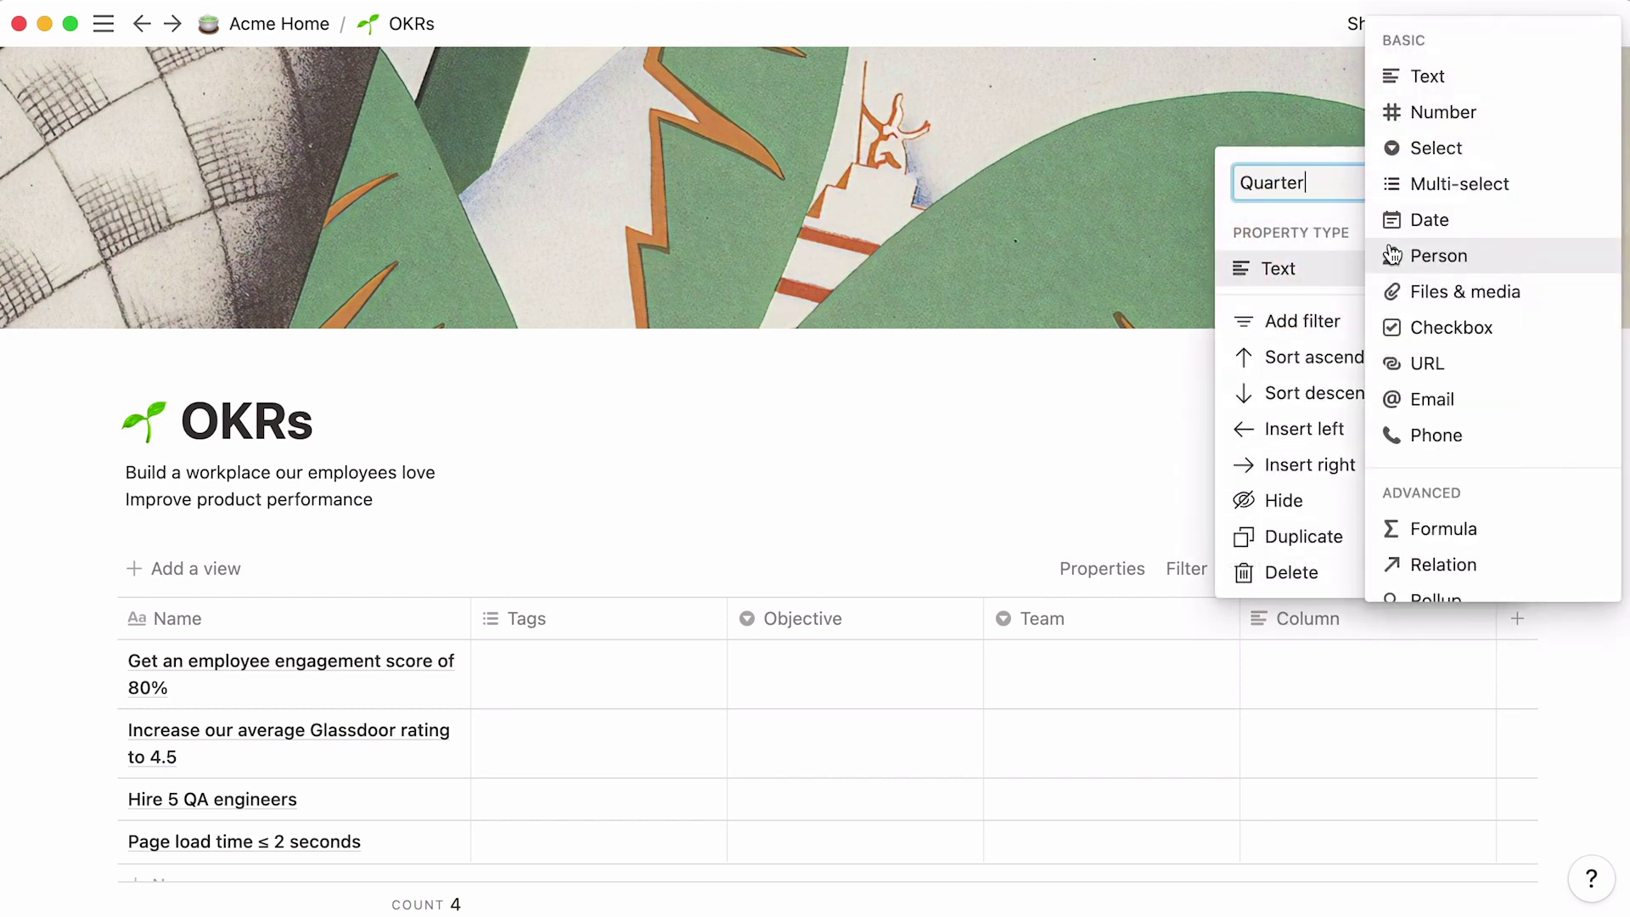
{"action": "left_click", "coordinate": [1451, 153]}
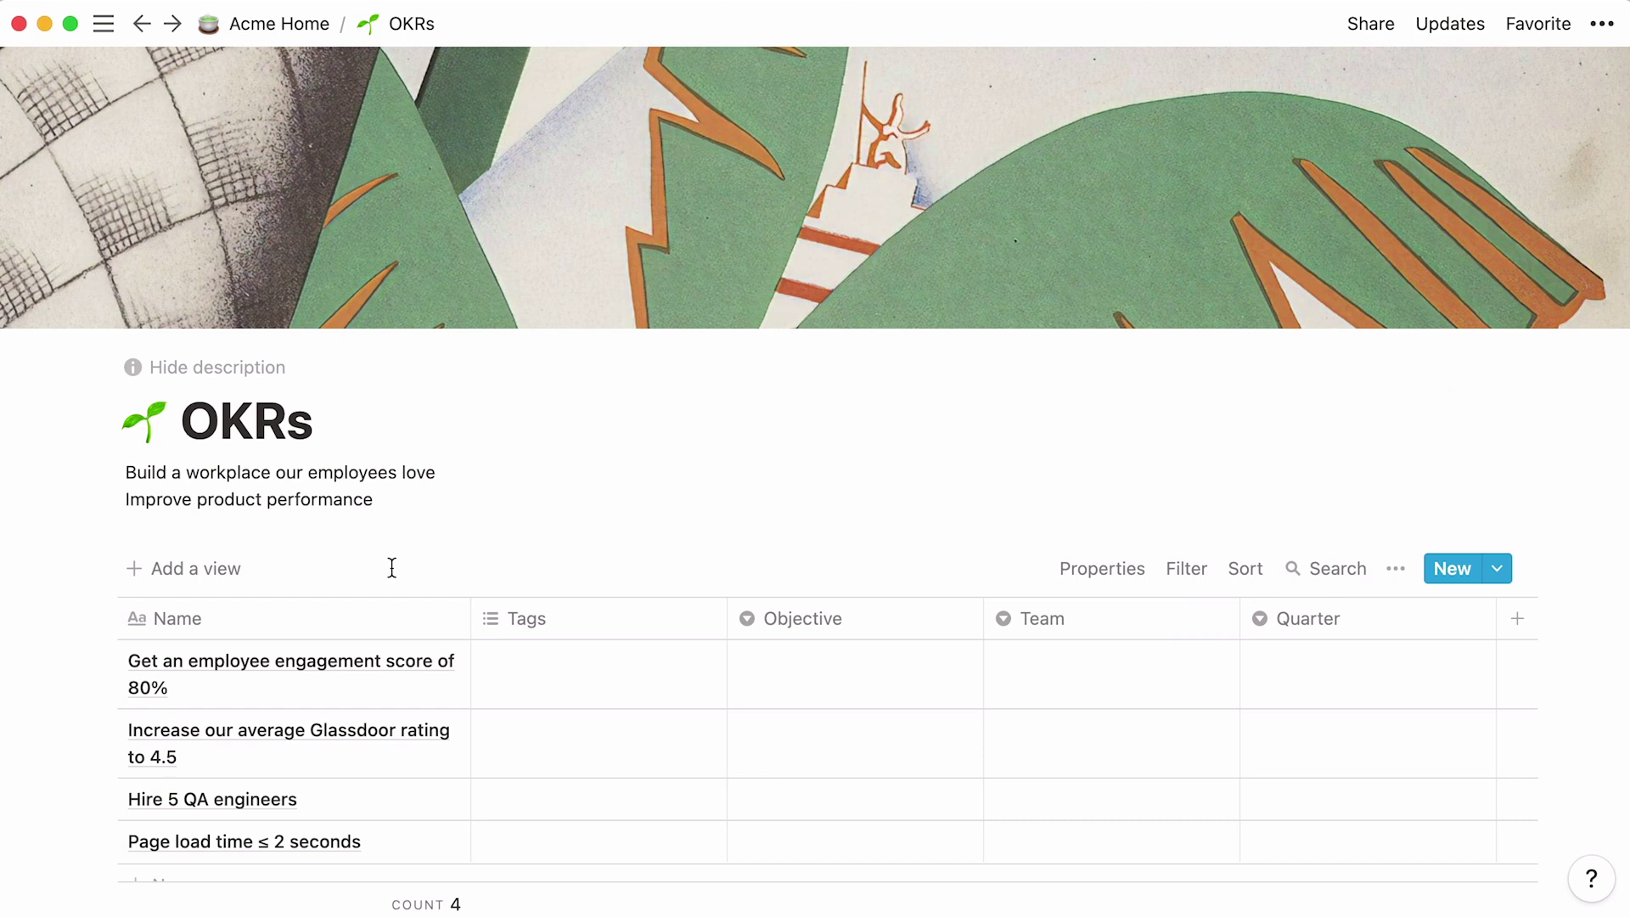
Step: Rename the Name column to 'Key Result' and delete the Tags property
{"action": "left_click", "coordinate": [321, 610]}
{"action": "type", "text": "Key Result"}
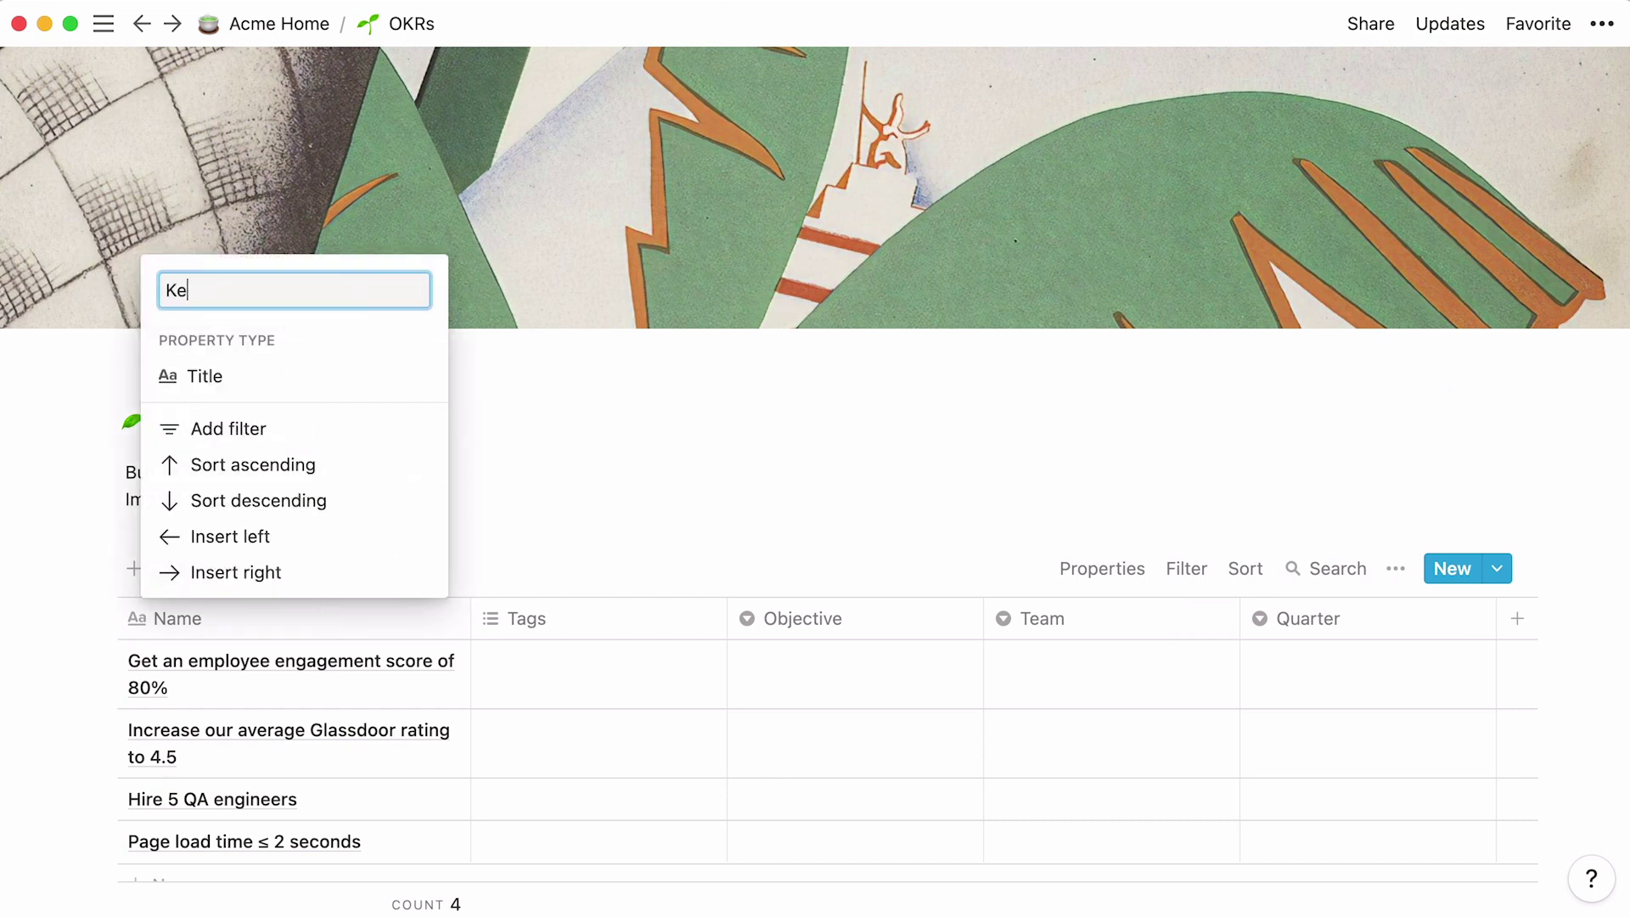
{"action": "left_click", "coordinate": [531, 541]}
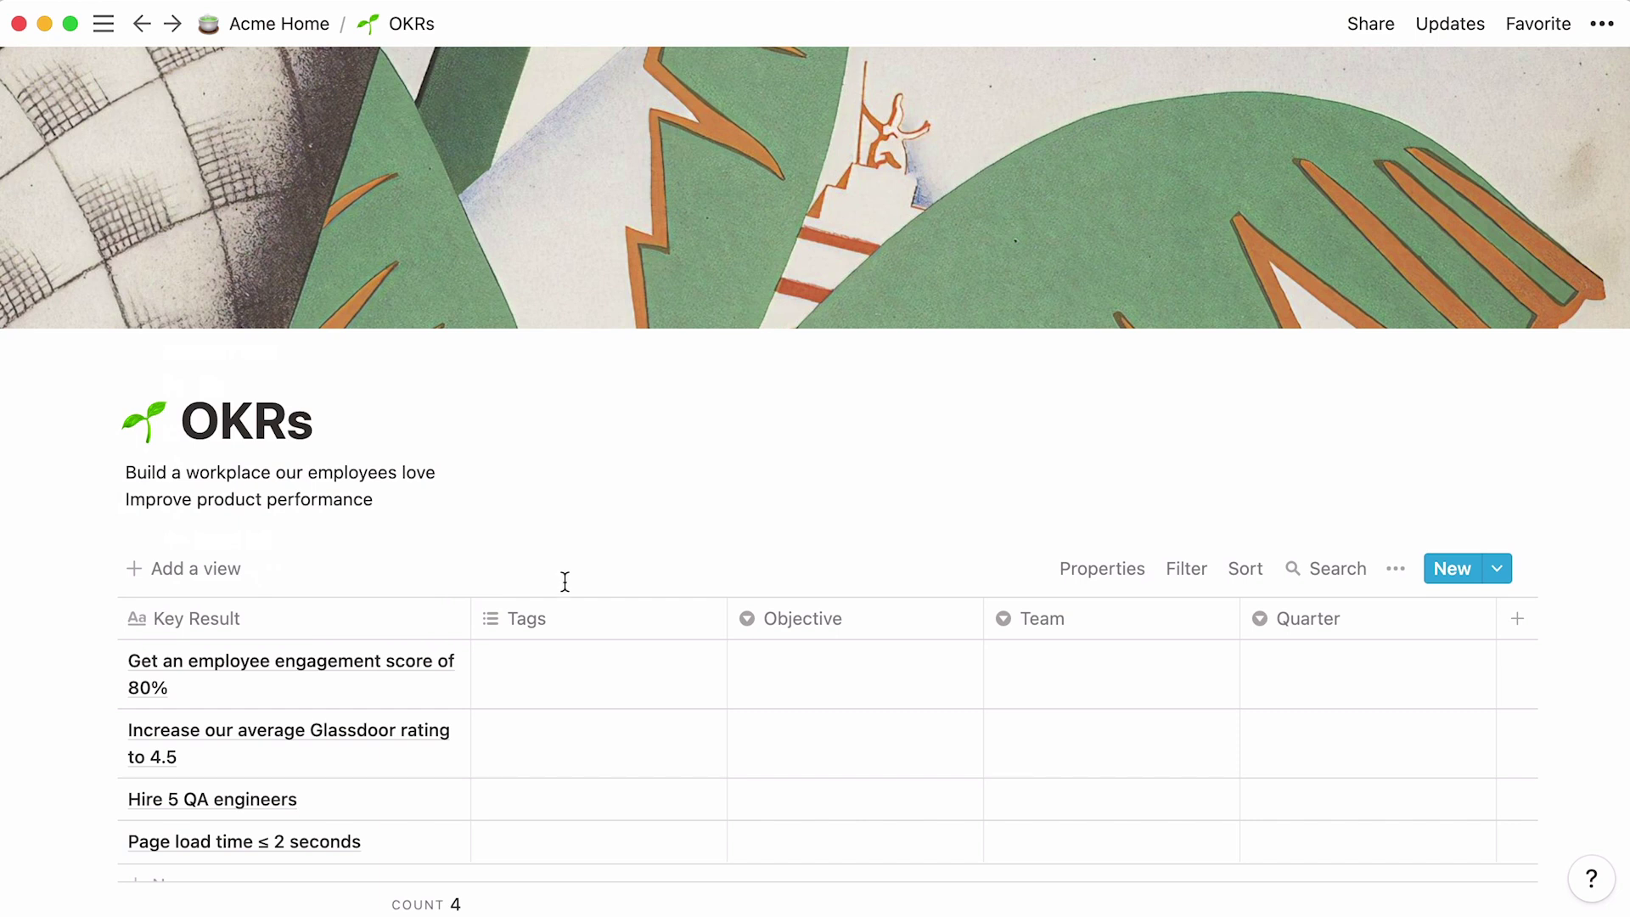
{"action": "left_click", "coordinate": [587, 608]}
{"action": "left_click", "coordinate": [586, 572]}
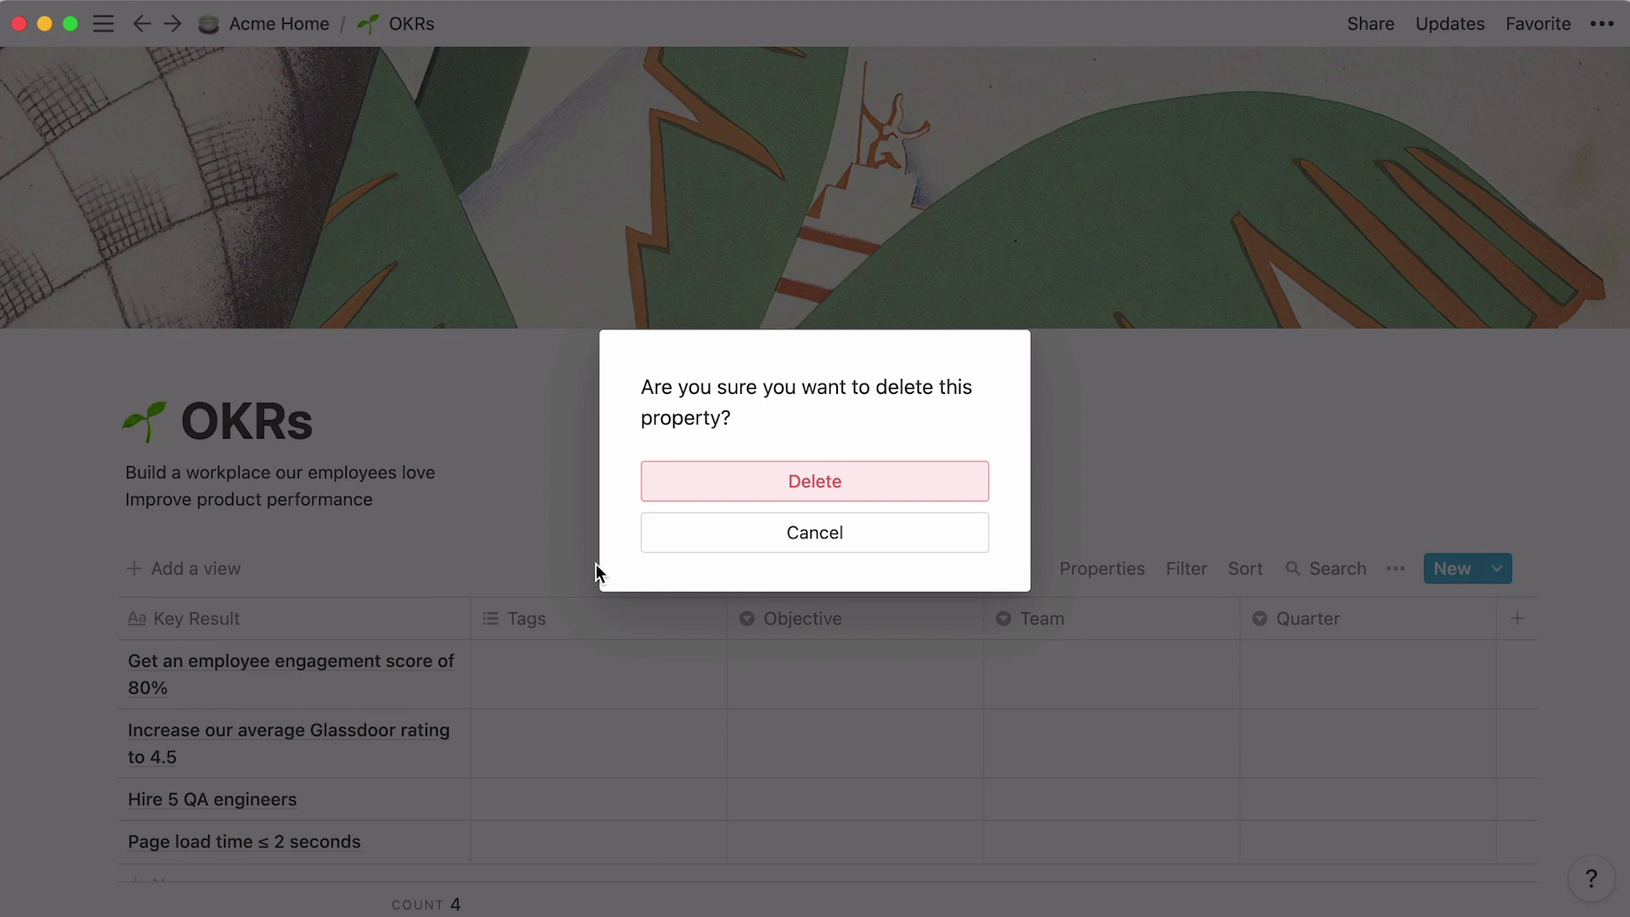
{"action": "left_click", "coordinate": [709, 484]}
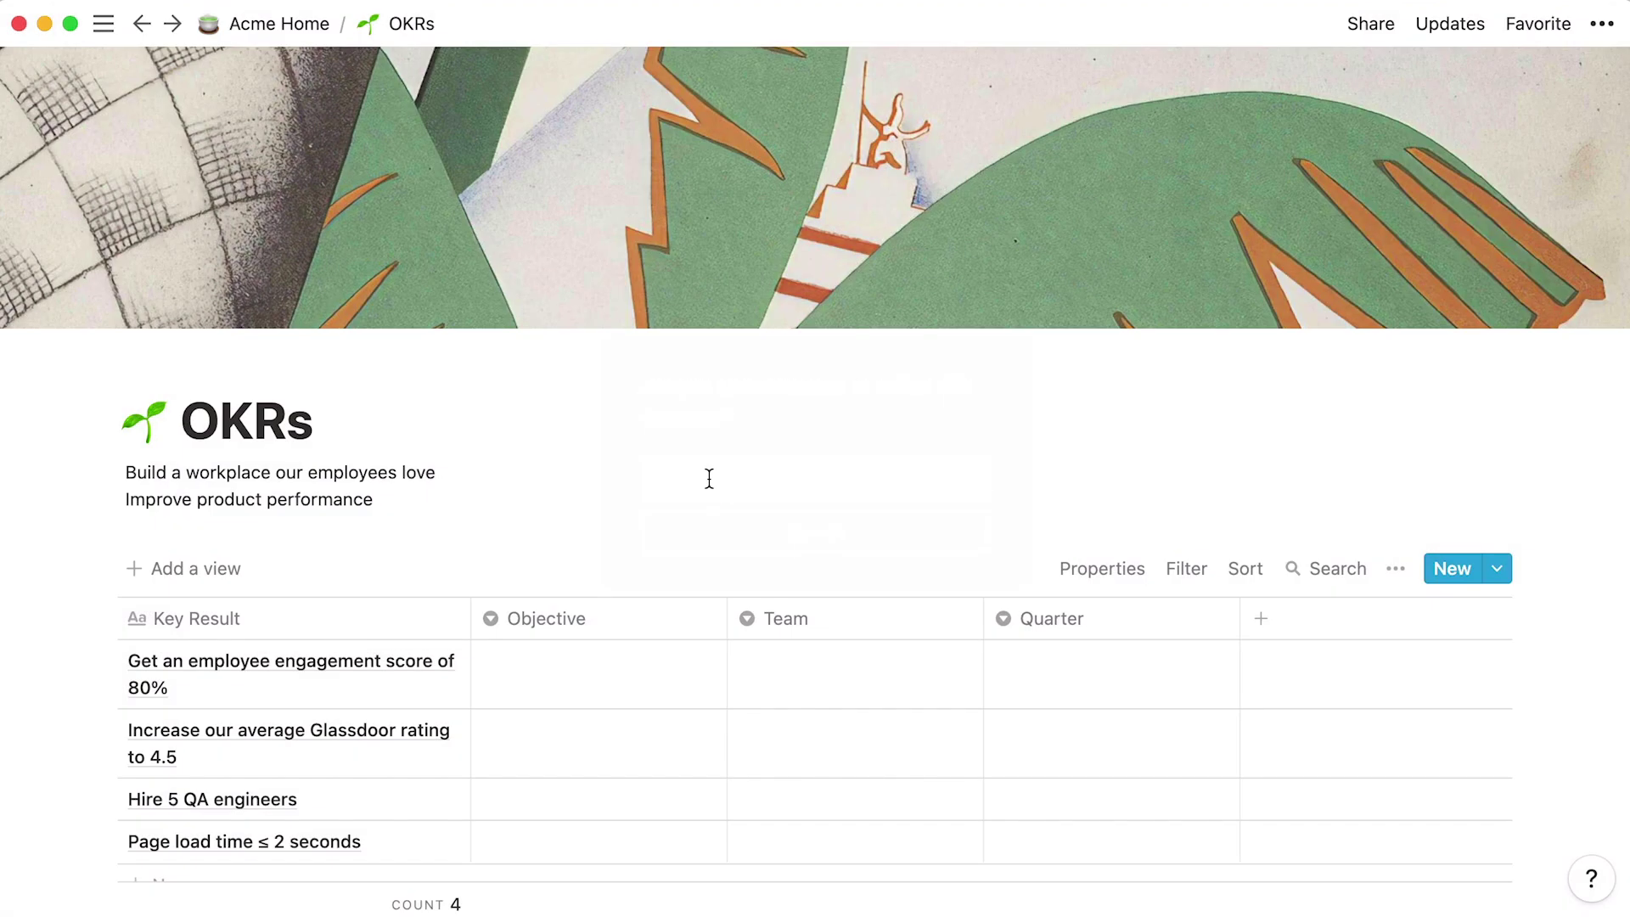
{"action": "mouse_move", "coordinate": [449, 674]}
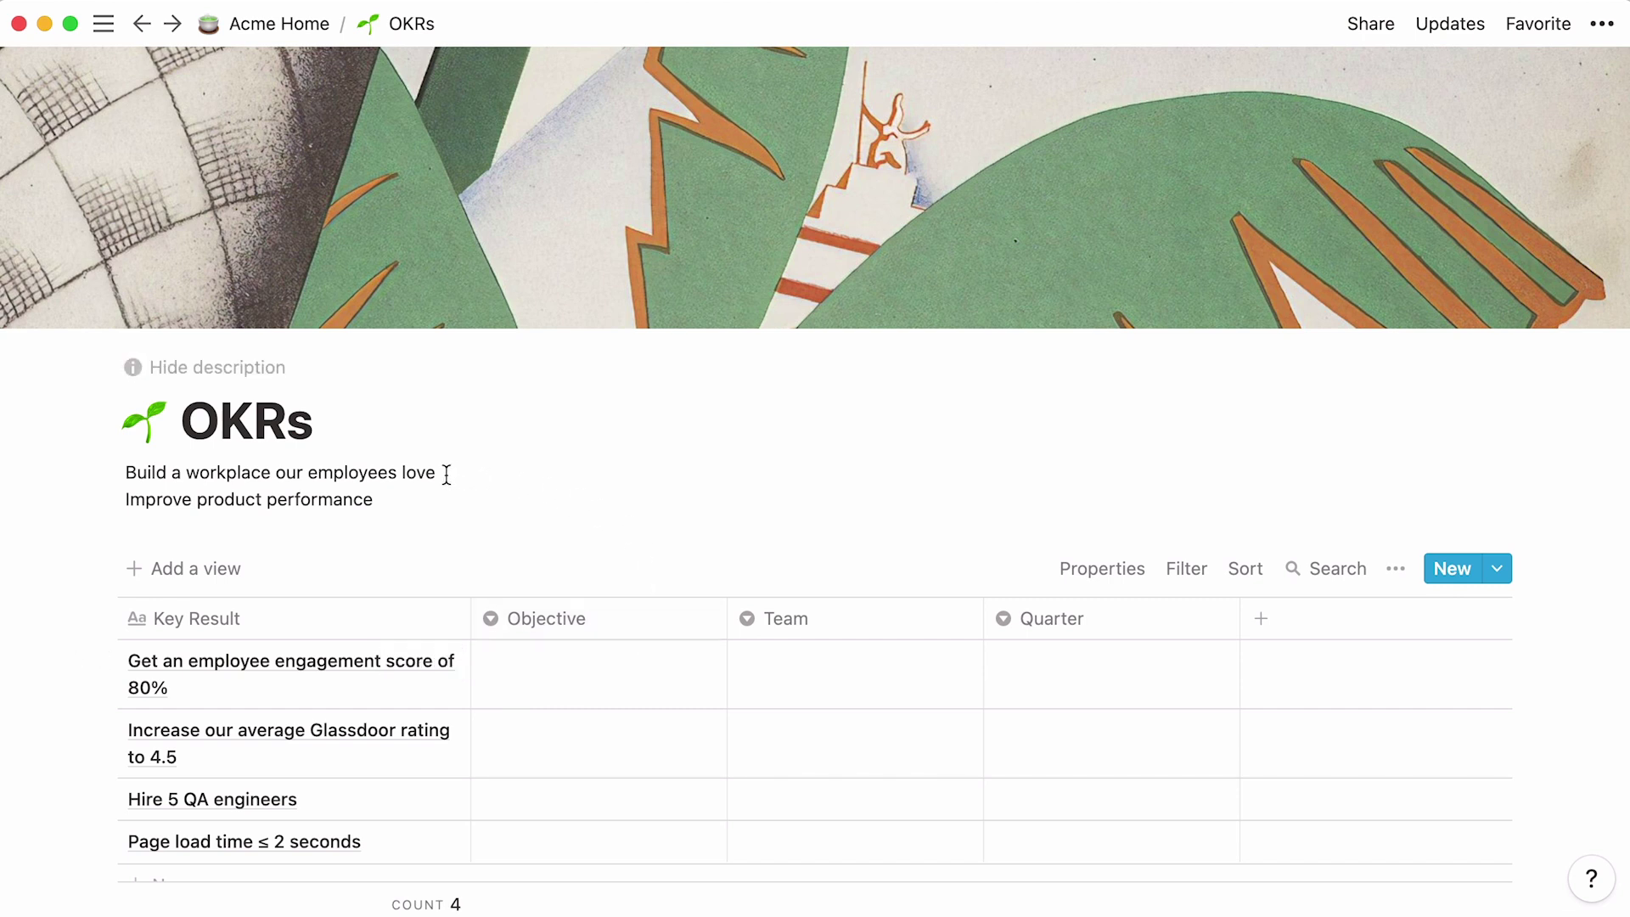
Step: Move 'Build a workplace our employees love' into an Objective option for the first two key results
{"action": "left_click_drag", "start_coordinate": [446, 474], "coordinate": [126, 474]}
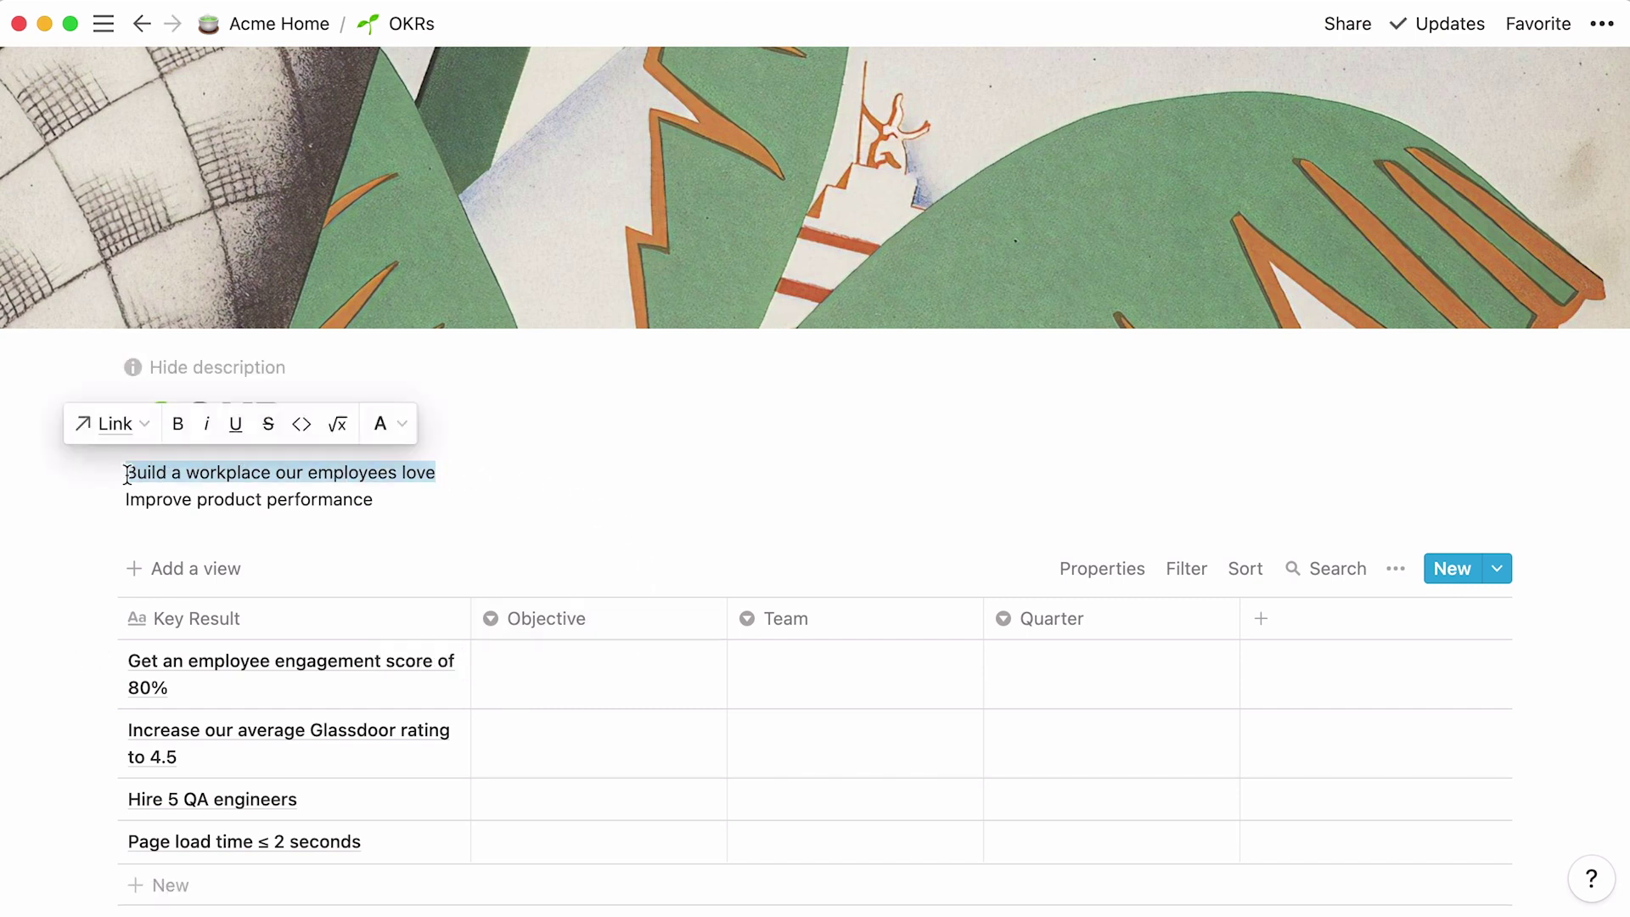
{"action": "right_click", "coordinate": [128, 476]}
{"action": "left_click", "coordinate": [131, 555]}
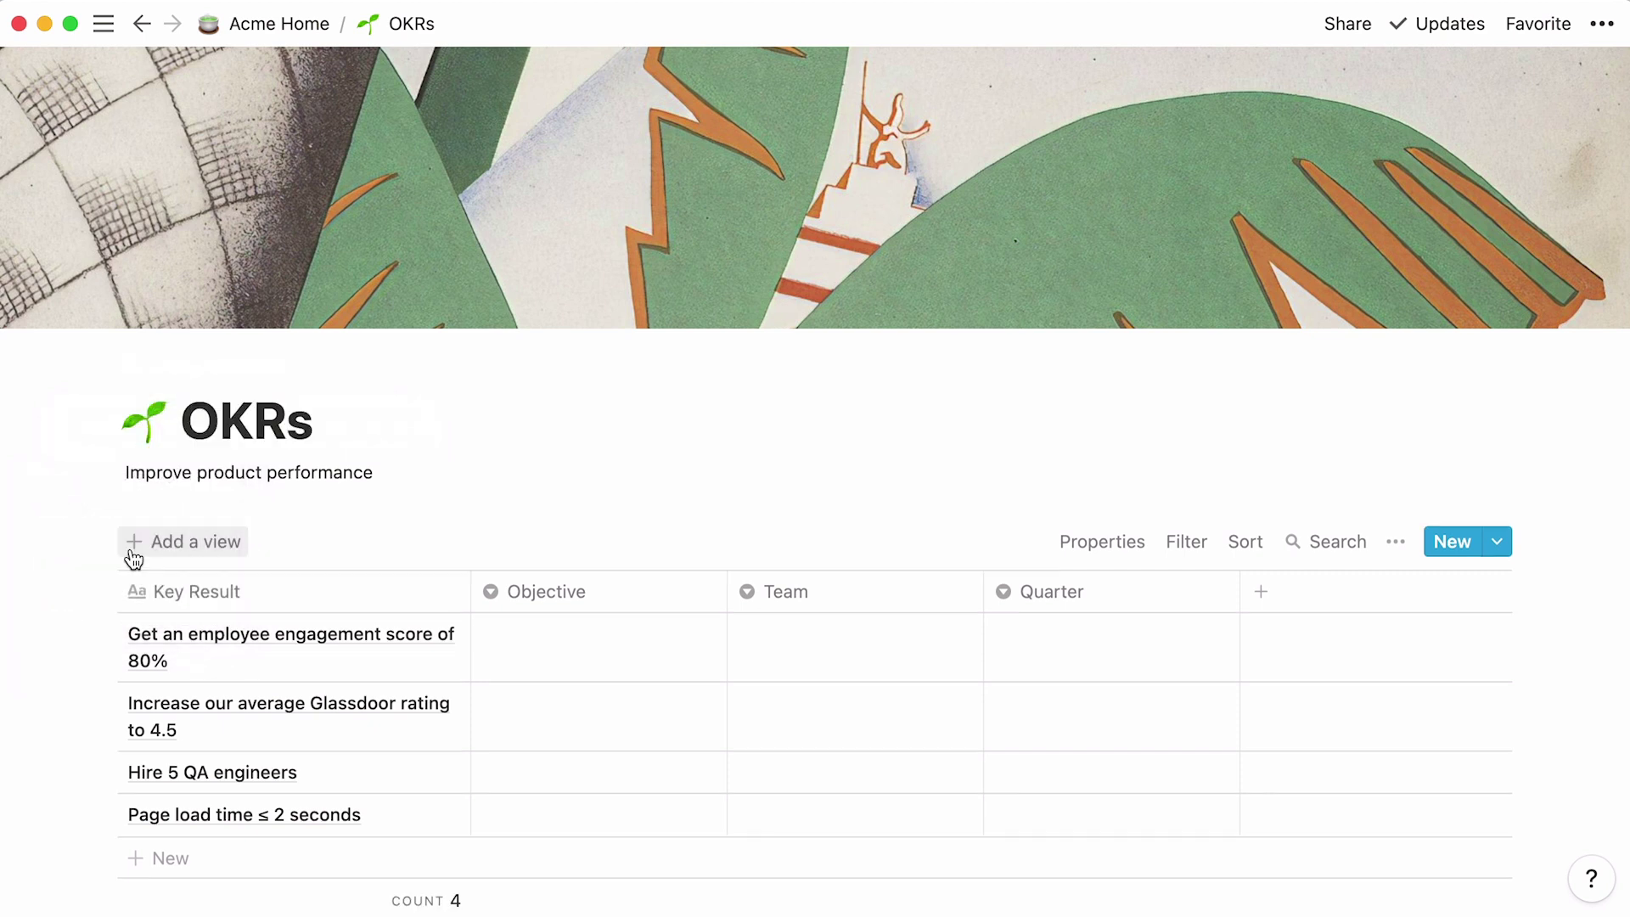
{"action": "left_click", "coordinate": [492, 634]}
{"action": "right_click", "coordinate": [525, 634]}
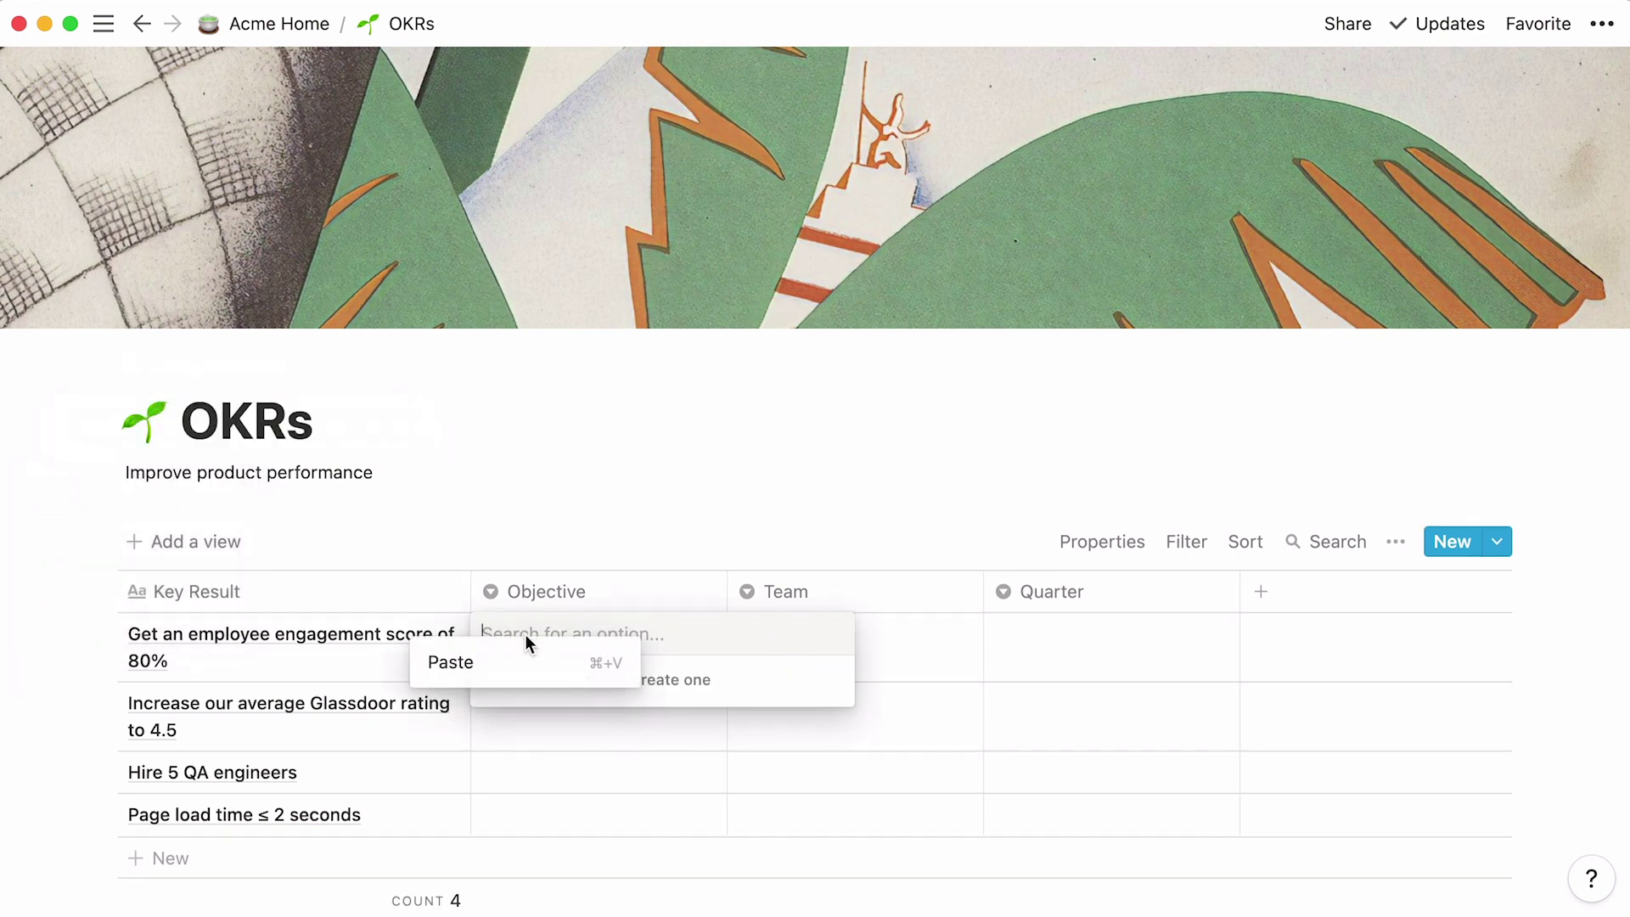
{"action": "left_click", "coordinate": [526, 662]}
{"action": "left_click", "coordinate": [520, 720]}
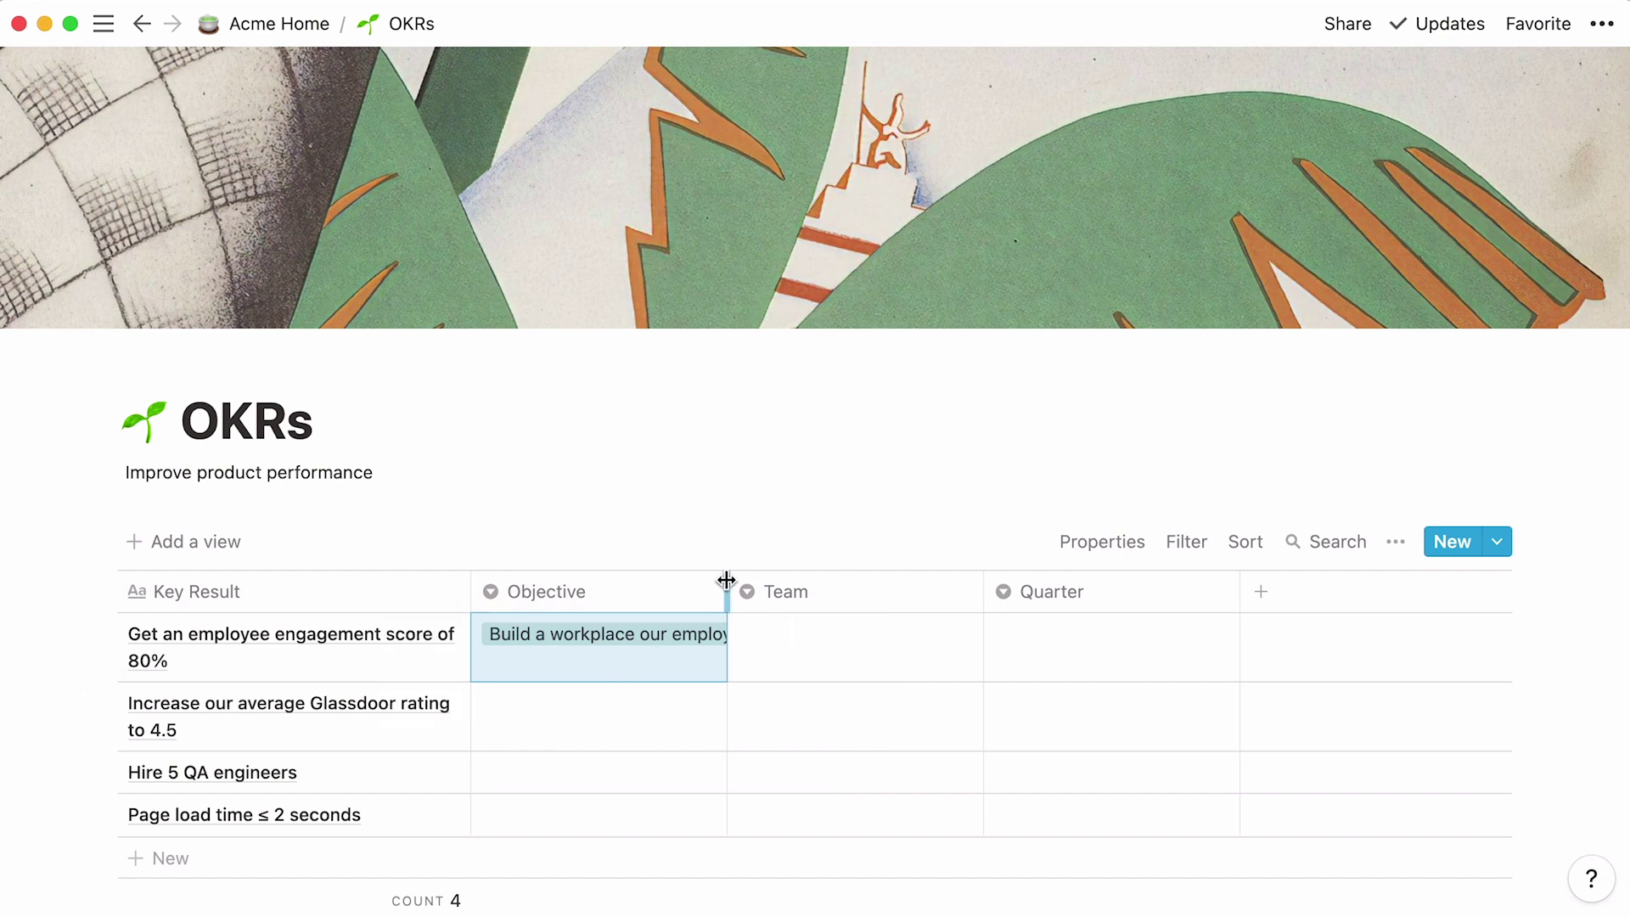
{"action": "left_click_drag", "start_coordinate": [728, 579], "coordinate": [819, 582]}
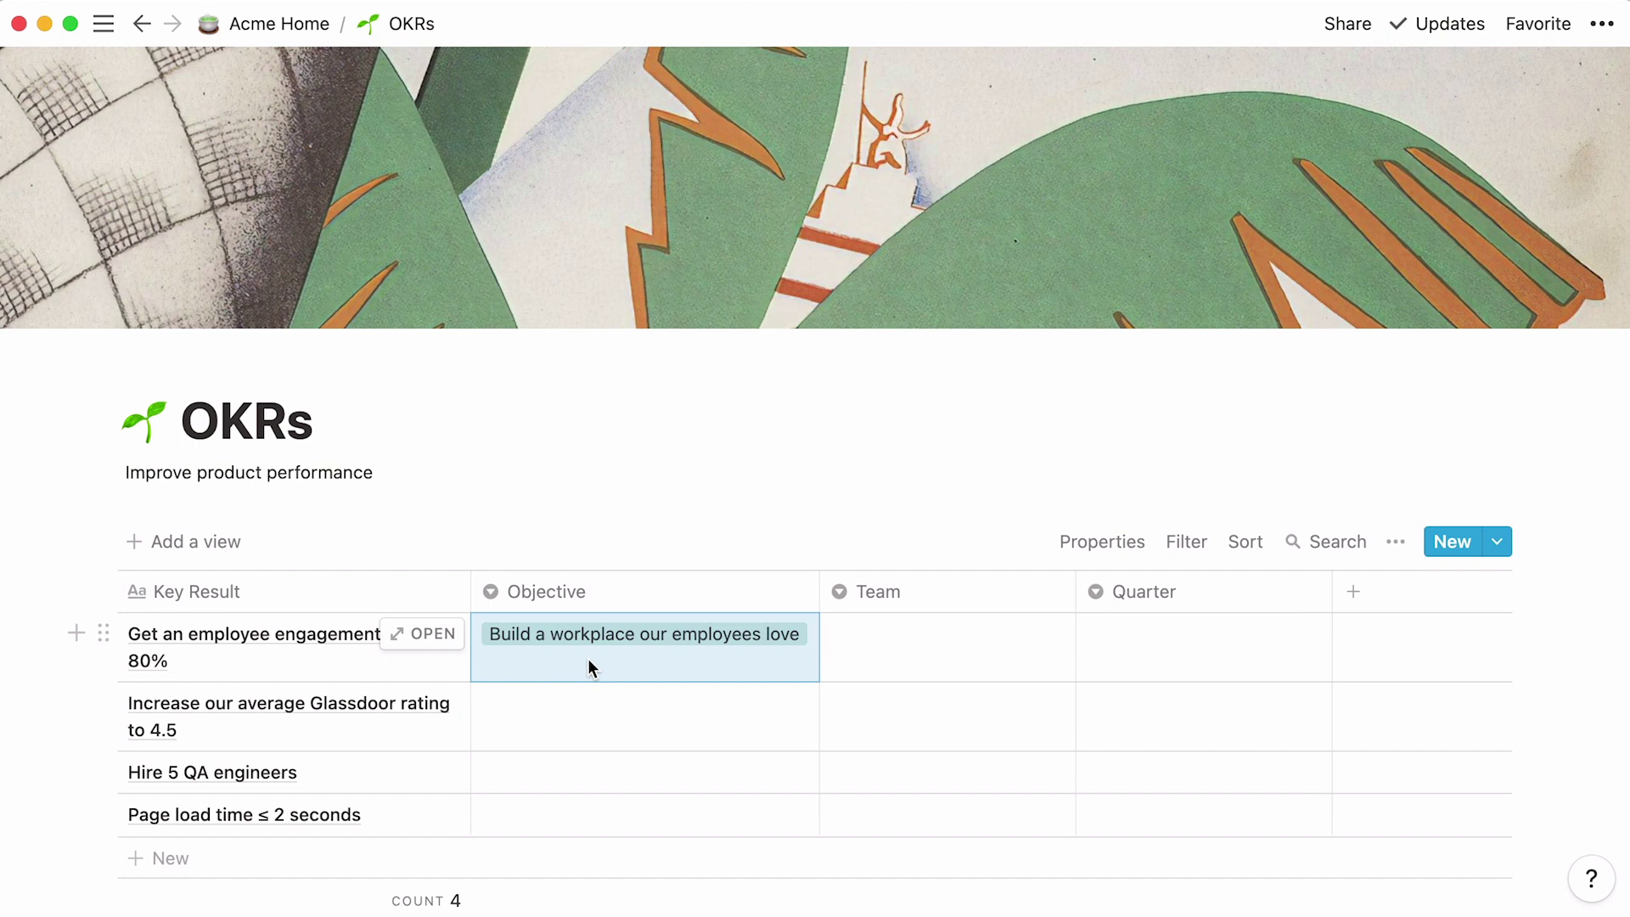
{"action": "left_click", "coordinate": [567, 704]}
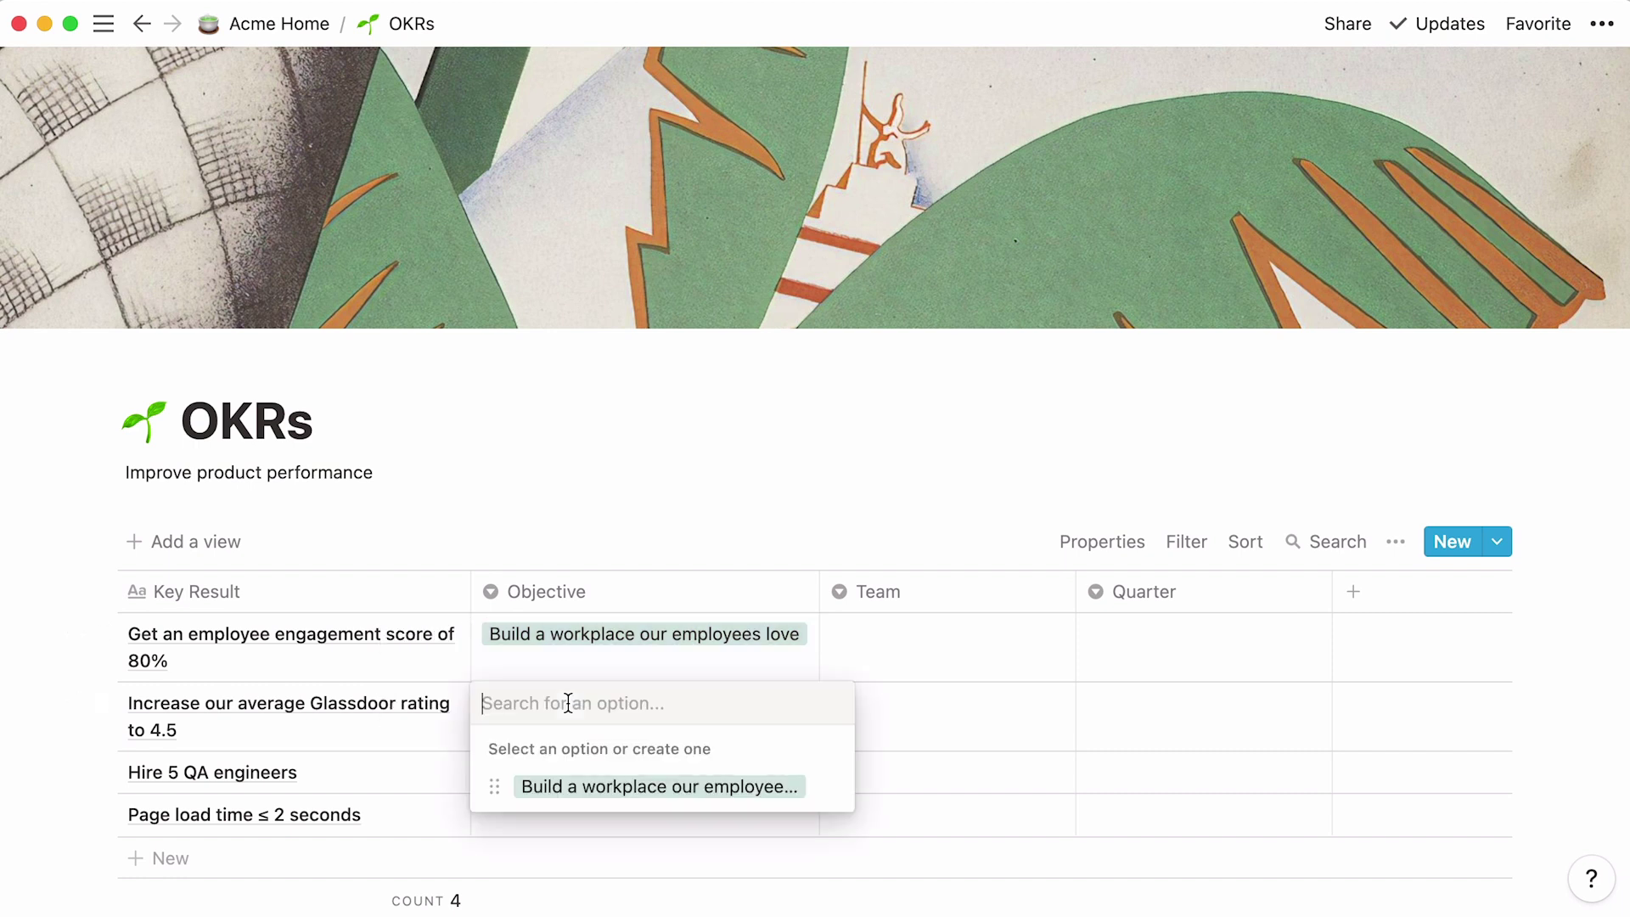
{"action": "left_click", "coordinate": [507, 785]}
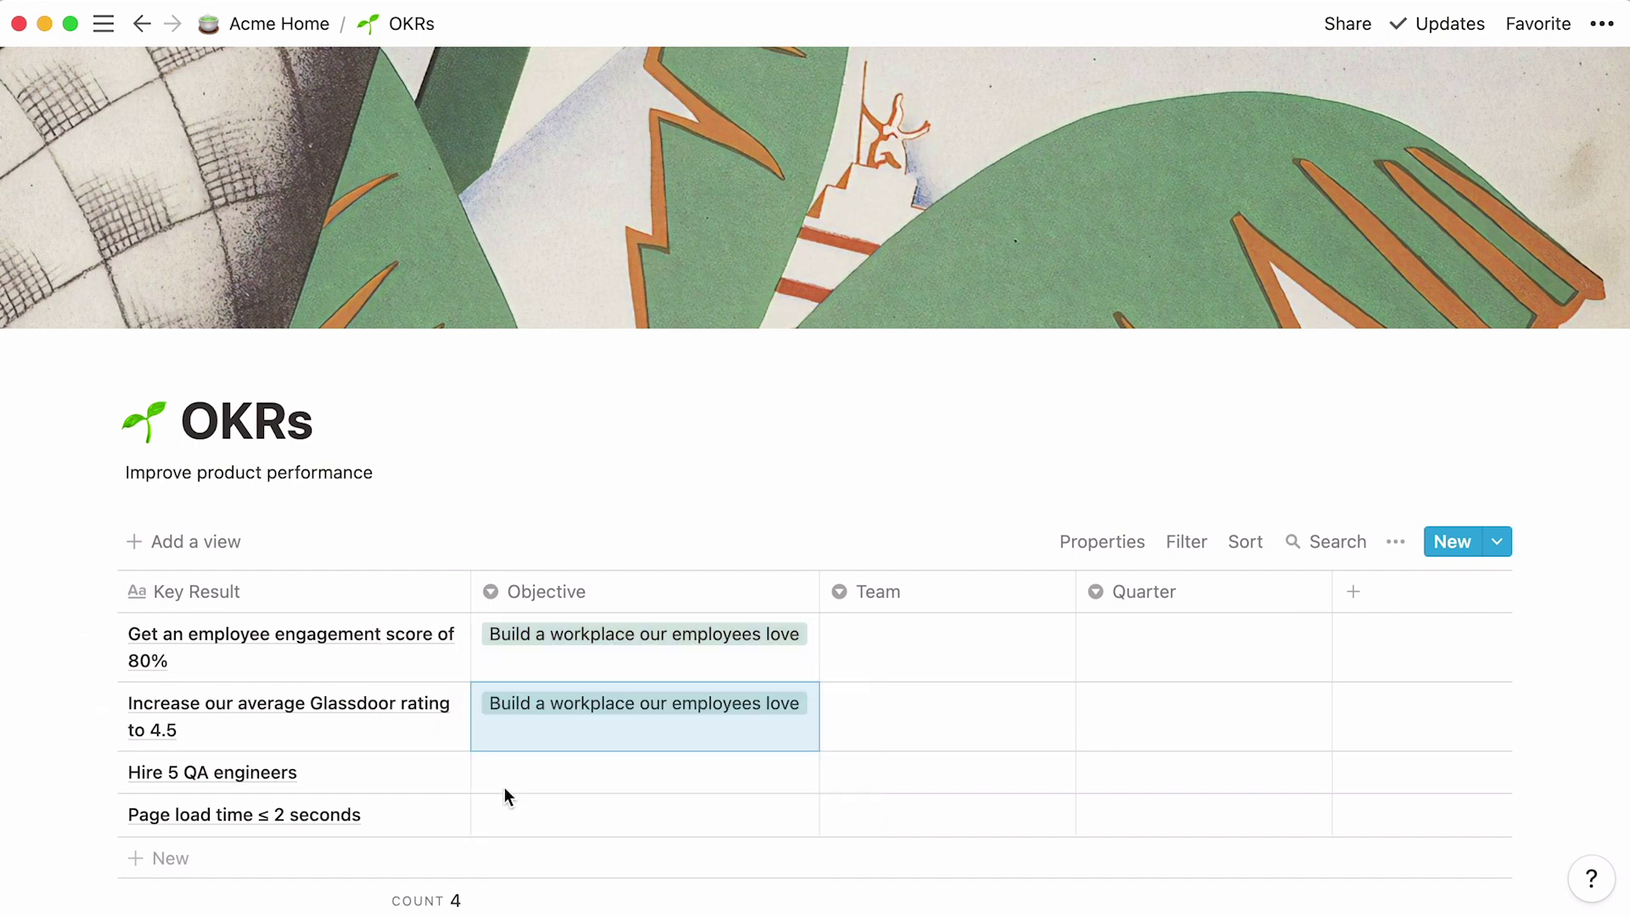
Step: Move 'Improve product performance' into an Objective option for the last two key results
{"action": "left_click_drag", "start_coordinate": [376, 473], "coordinate": [125, 473]}
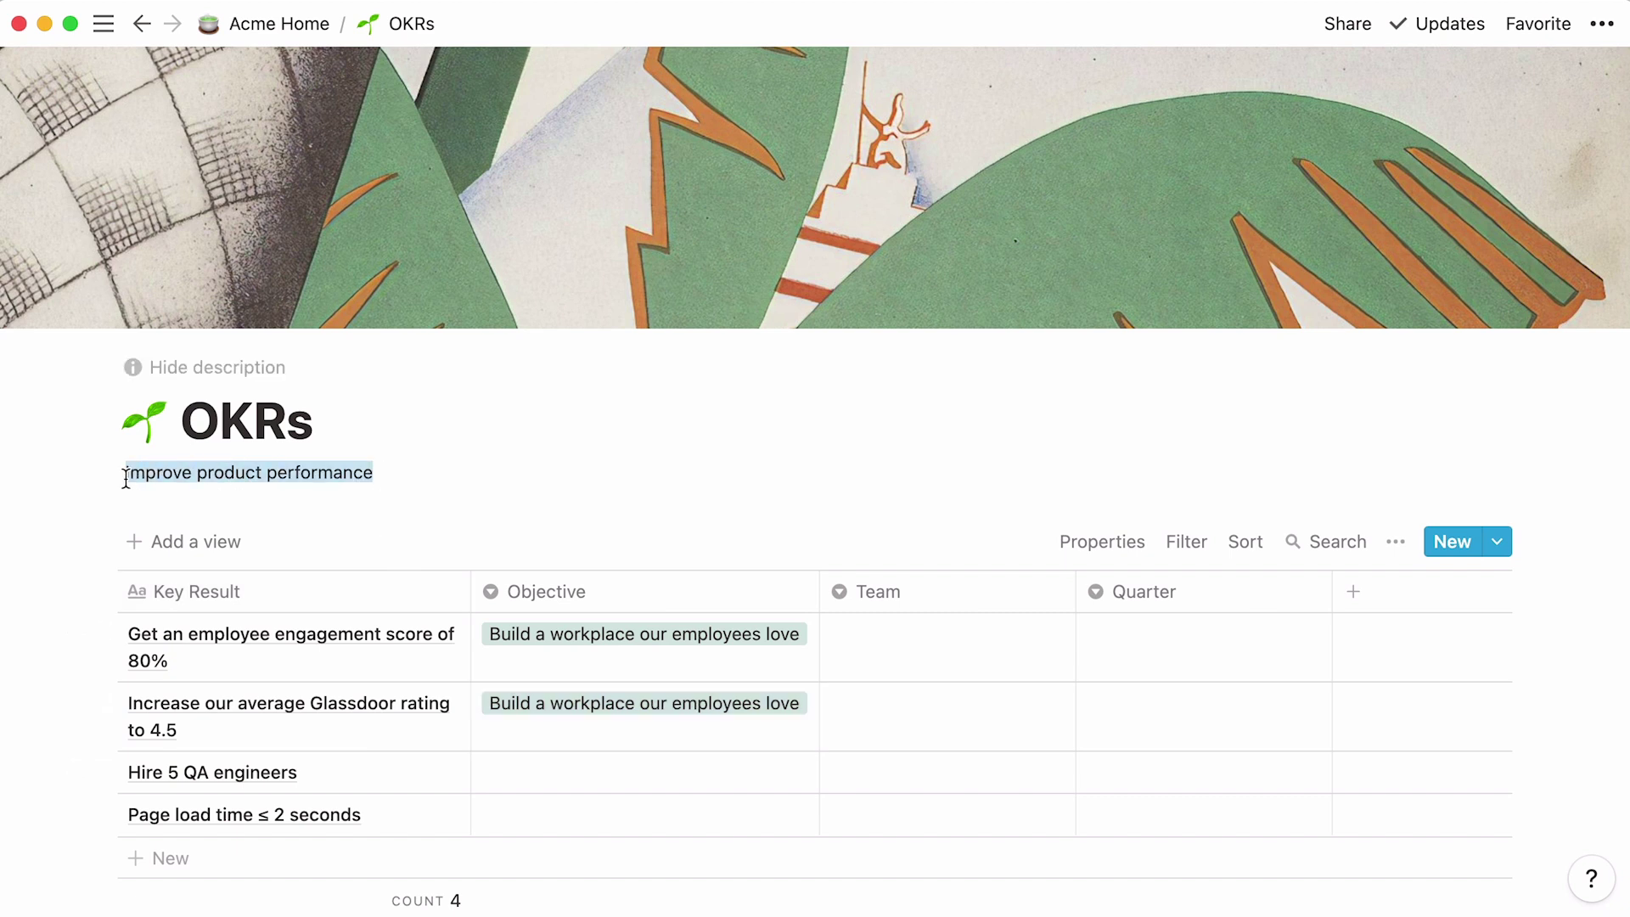
{"action": "right_click", "coordinate": [125, 477]}
{"action": "left_click", "coordinate": [127, 557]}
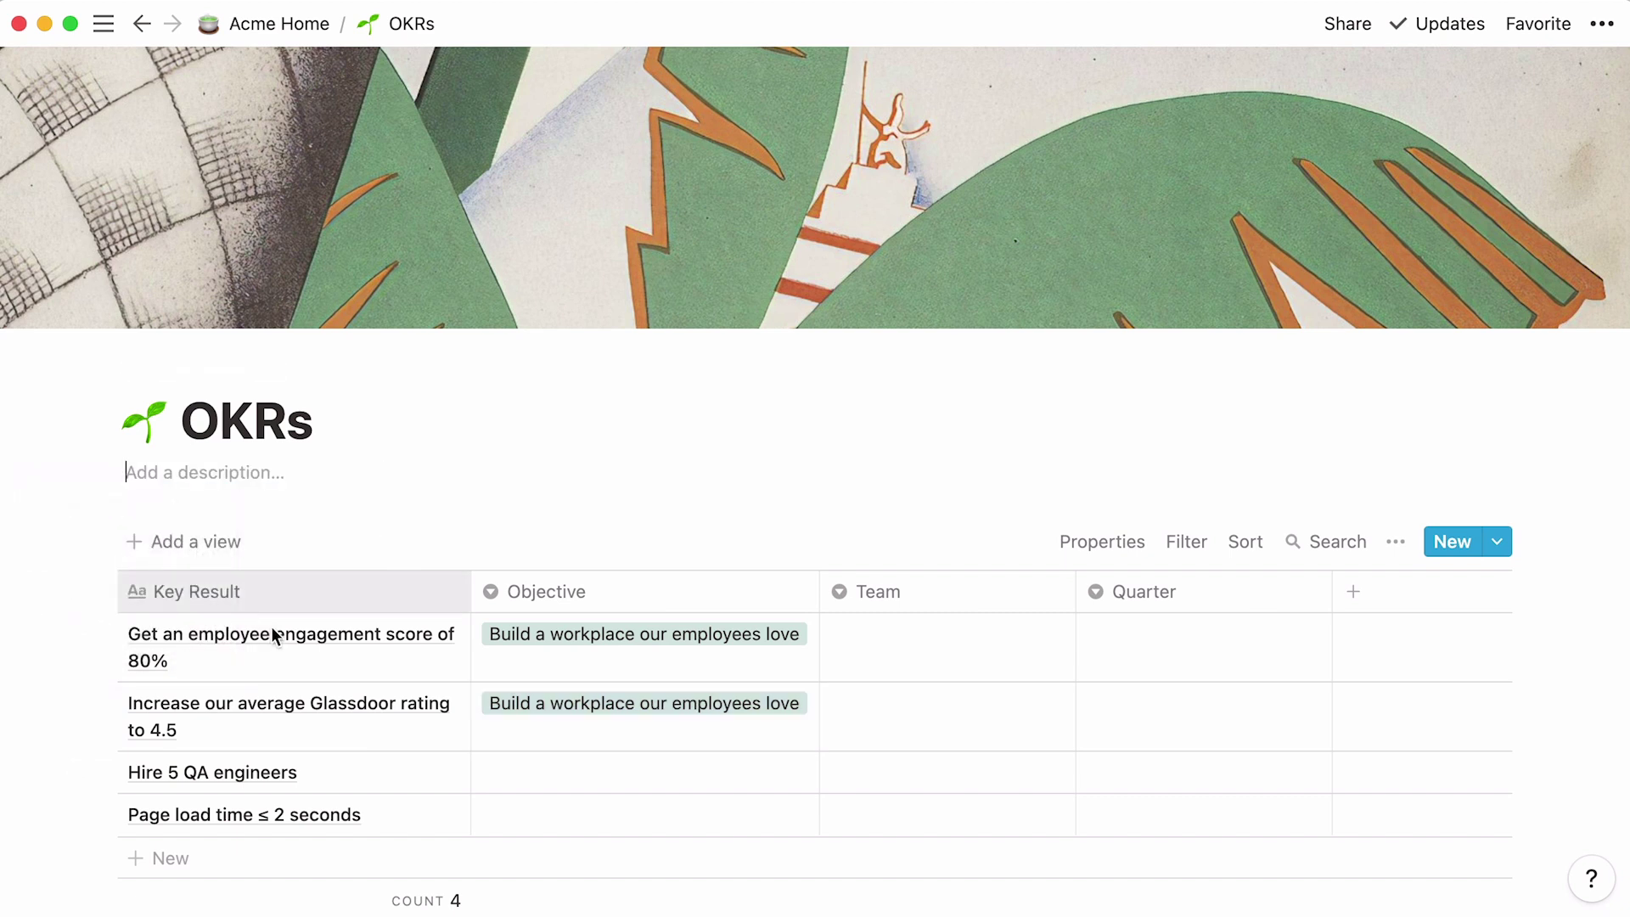
{"action": "left_click", "coordinate": [512, 772]}
{"action": "right_click", "coordinate": [512, 774]}
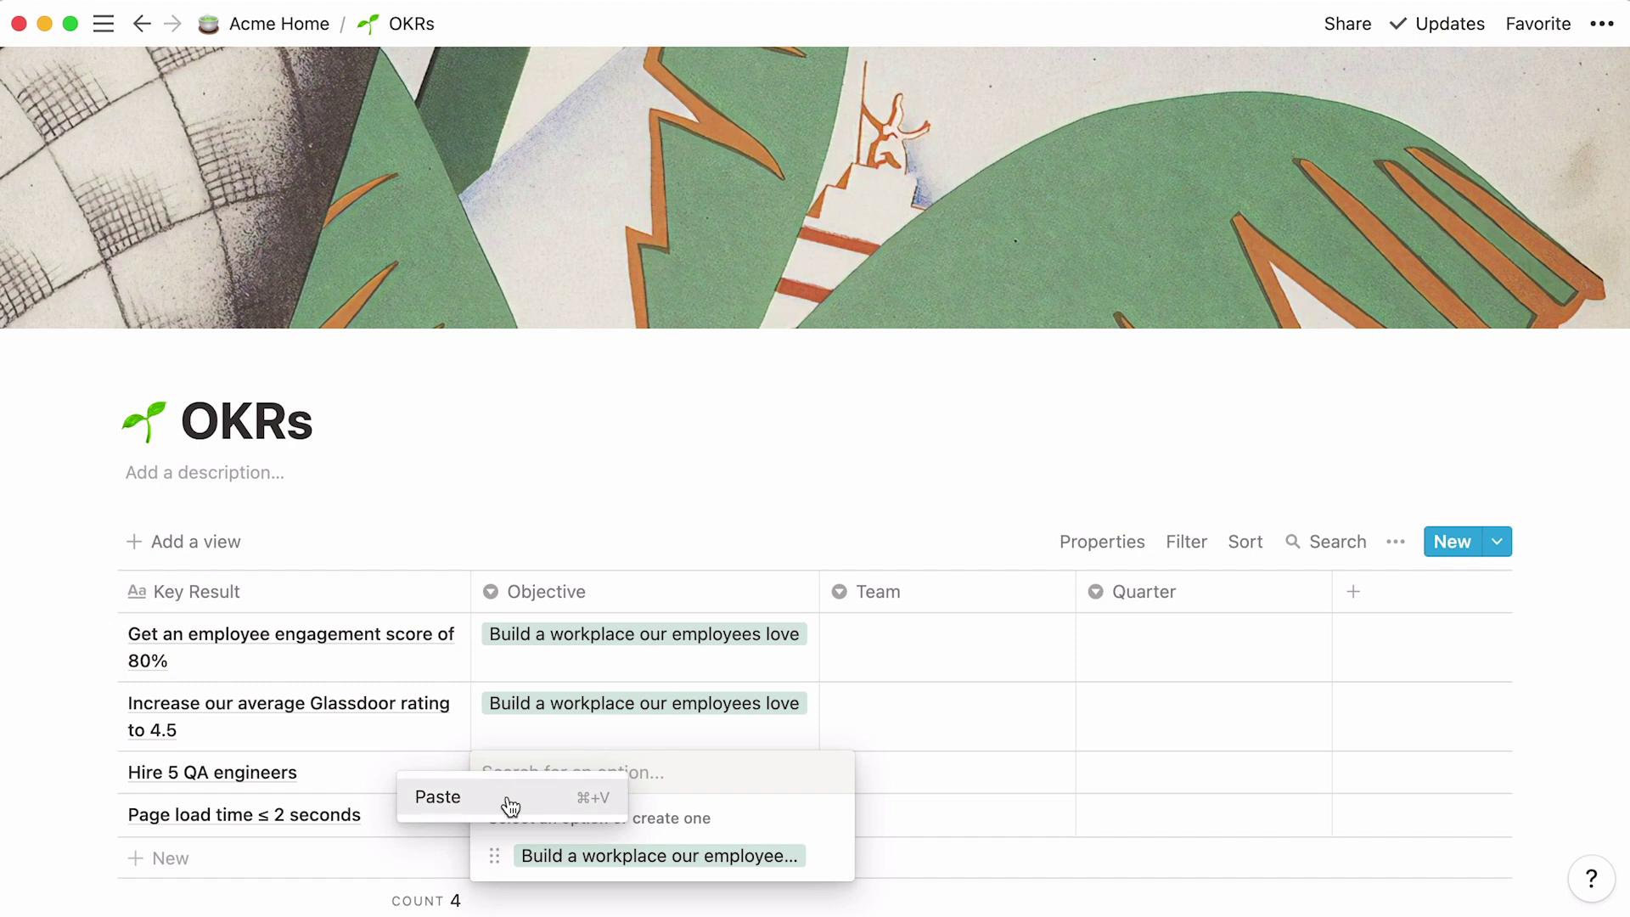
{"action": "left_click", "coordinate": [510, 801]}
{"action": "left_click", "coordinate": [509, 863]}
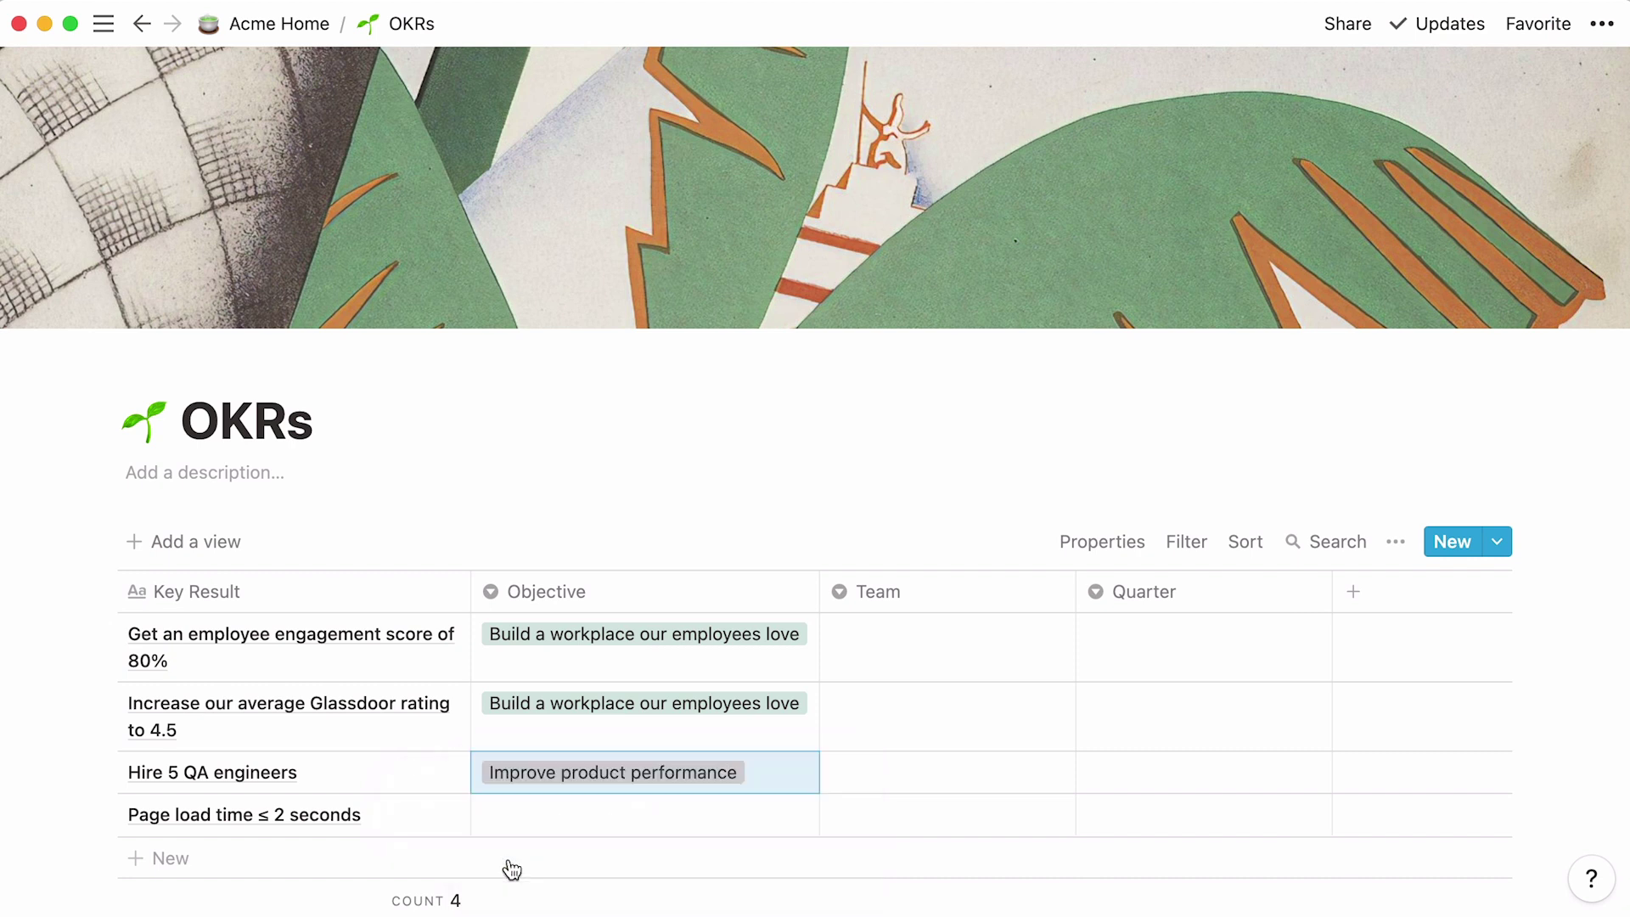
{"action": "left_click", "coordinate": [544, 820]}
{"action": "left_click", "coordinate": [580, 769]}
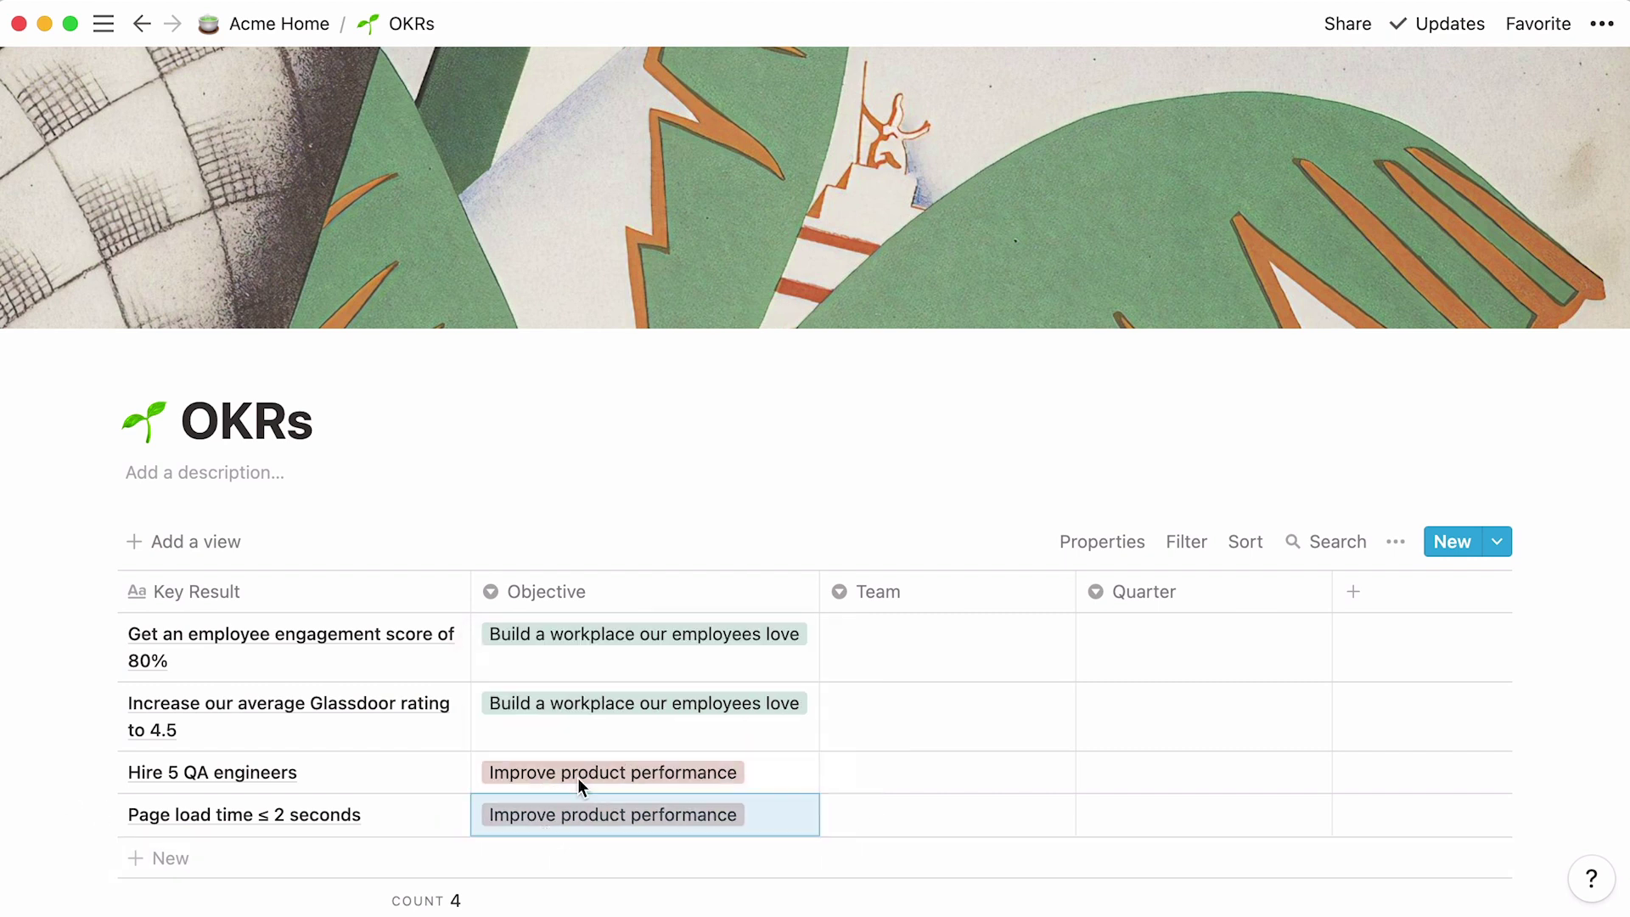
Step: Set the four key results' Team to People, People, Product and Engineering
{"action": "left_click", "coordinate": [945, 654]}
{"action": "type", "text": "People"}
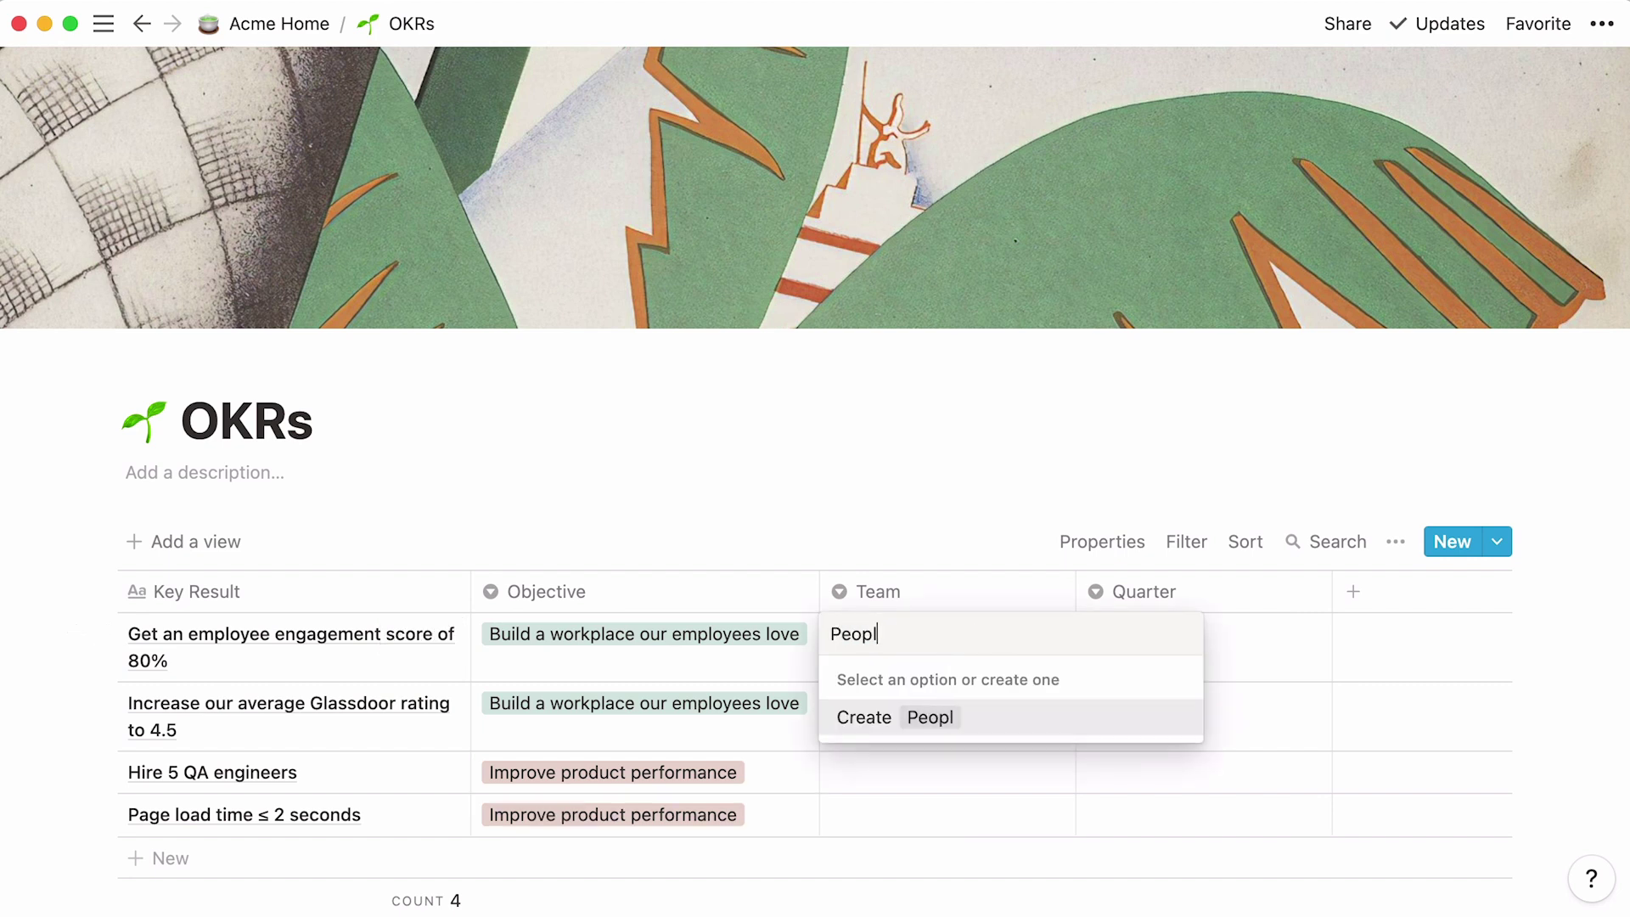
{"action": "left_click", "coordinate": [922, 730]}
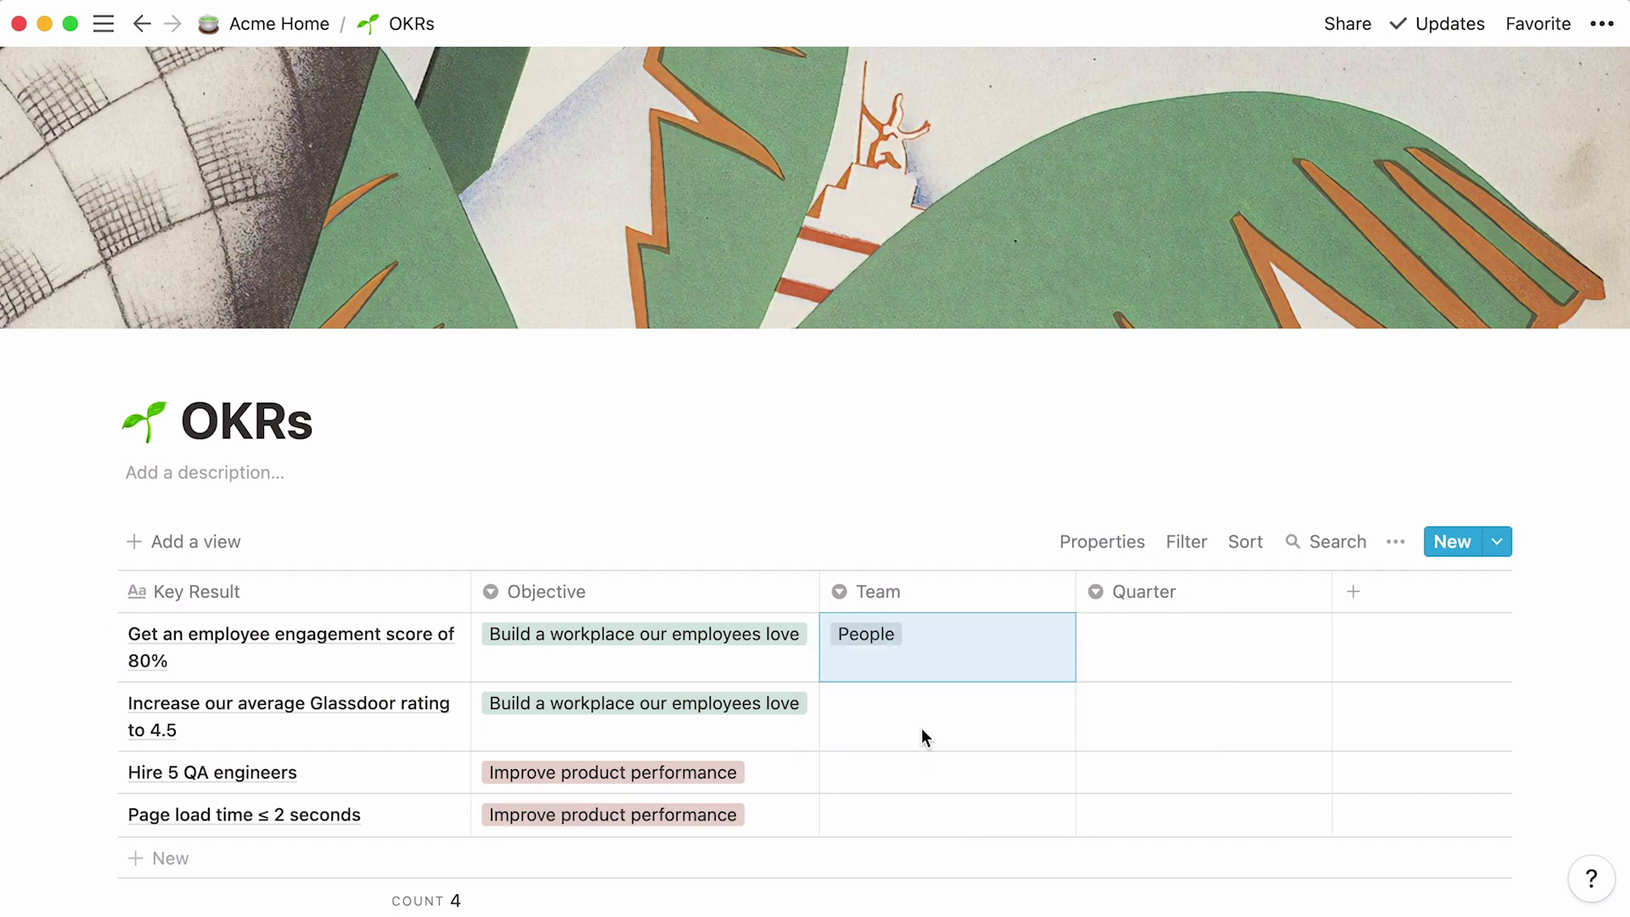
{"action": "left_click", "coordinate": [921, 727]}
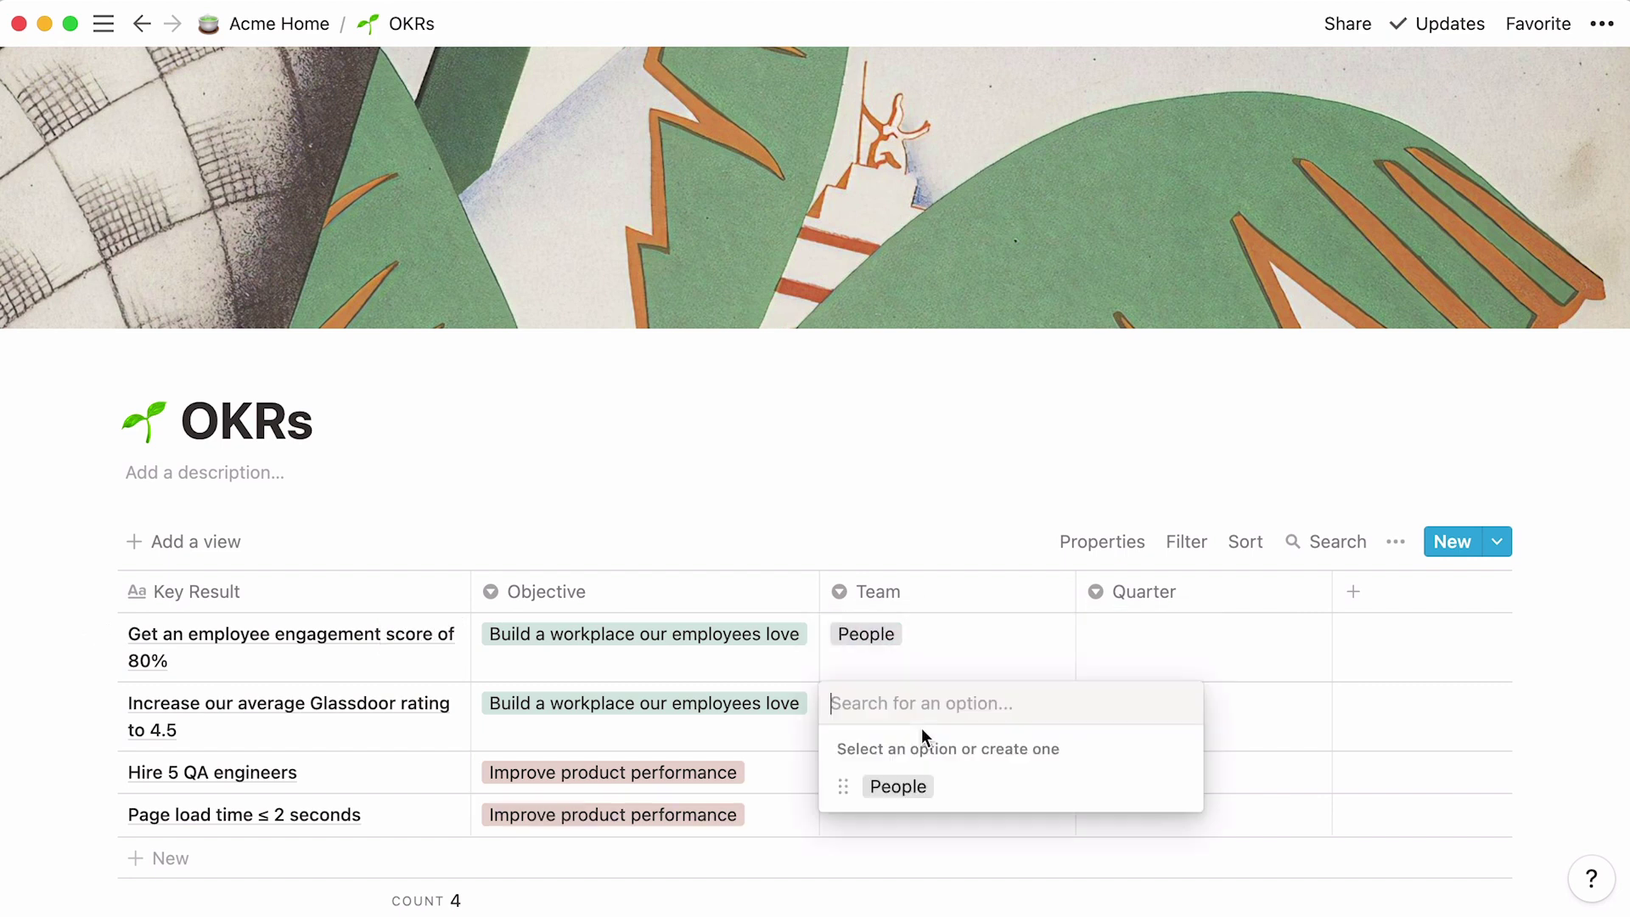
{"action": "left_click", "coordinate": [962, 779]}
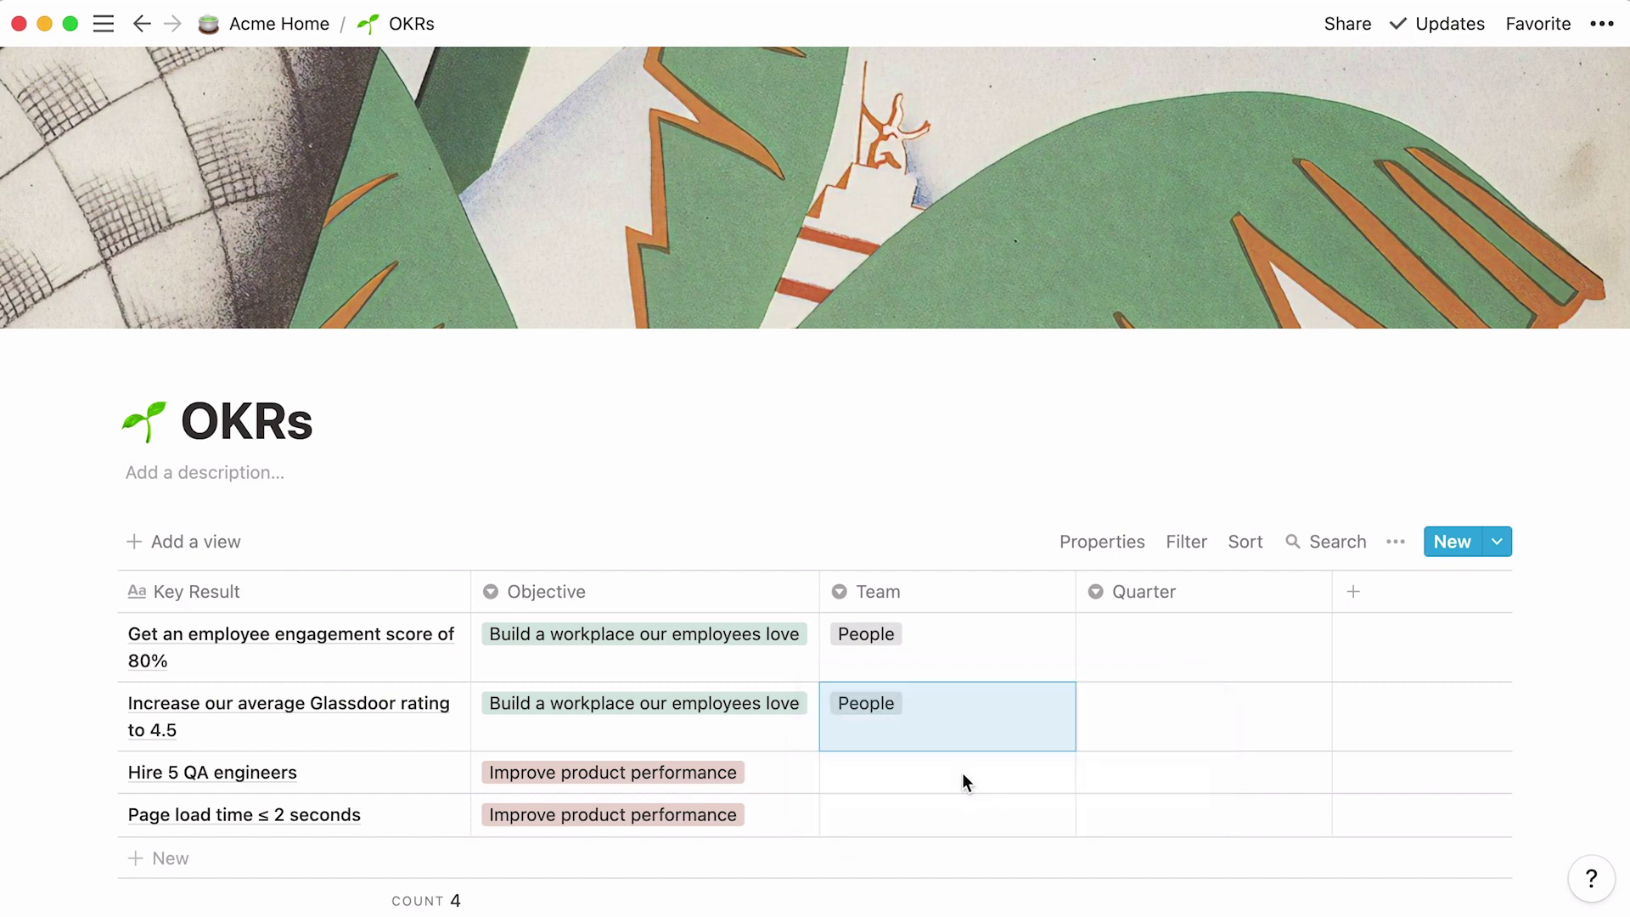
{"action": "left_click", "coordinate": [962, 779]}
{"action": "type", "text": "Product"}
{"action": "key", "text": "Return"}
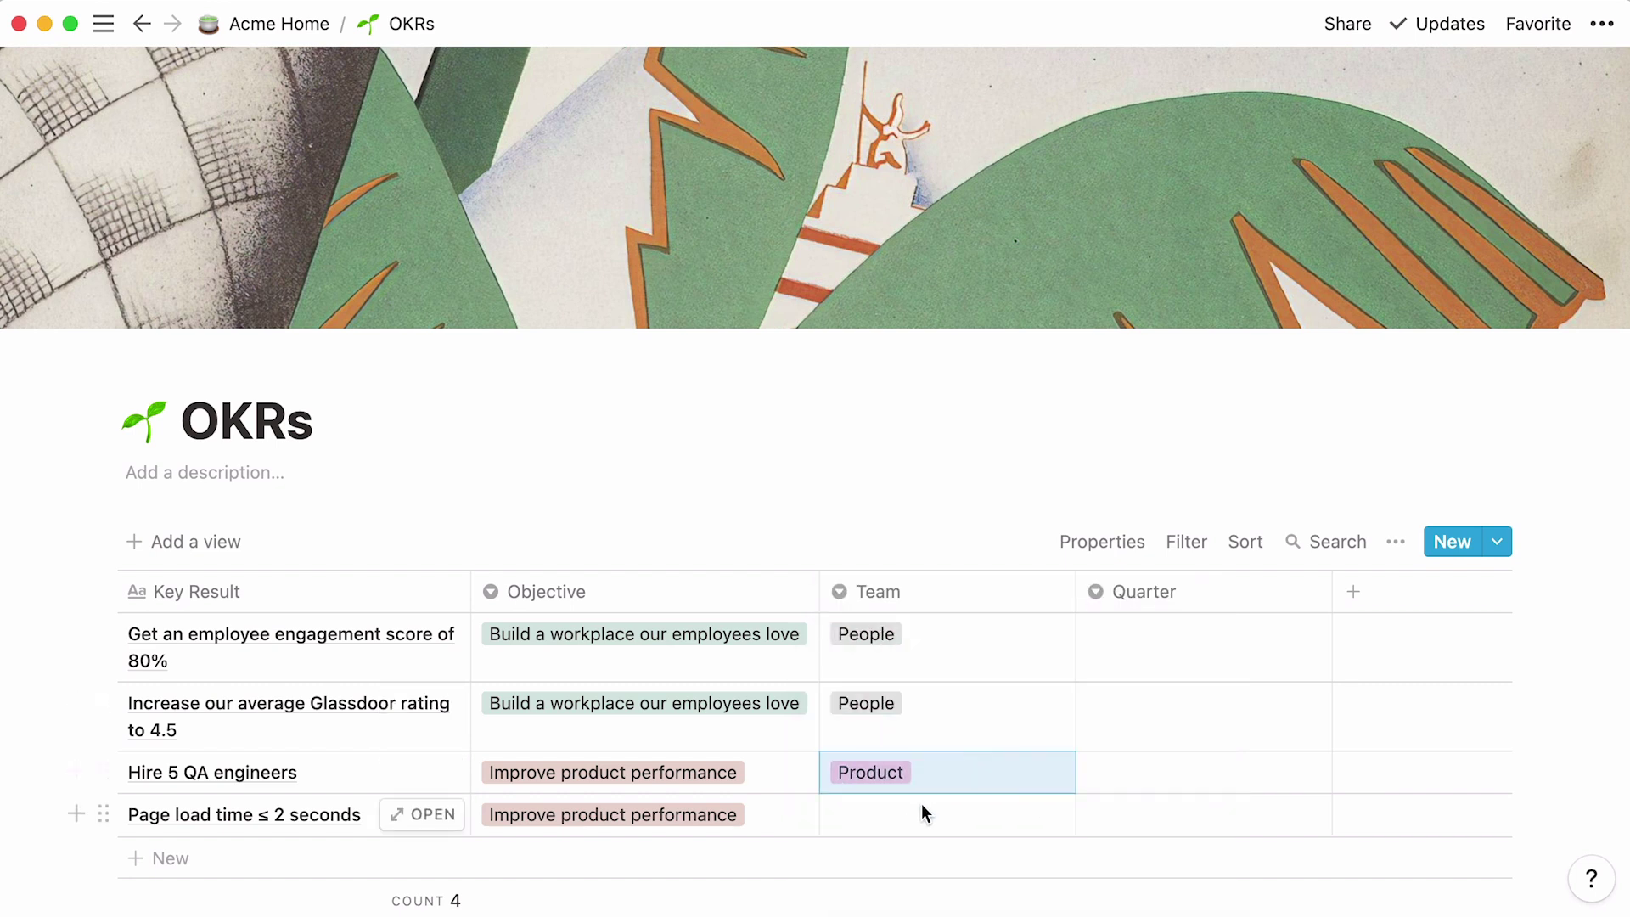
{"action": "left_click", "coordinate": [920, 809]}
{"action": "type", "text": "Engineering"}
{"action": "left_click", "coordinate": [959, 788]}
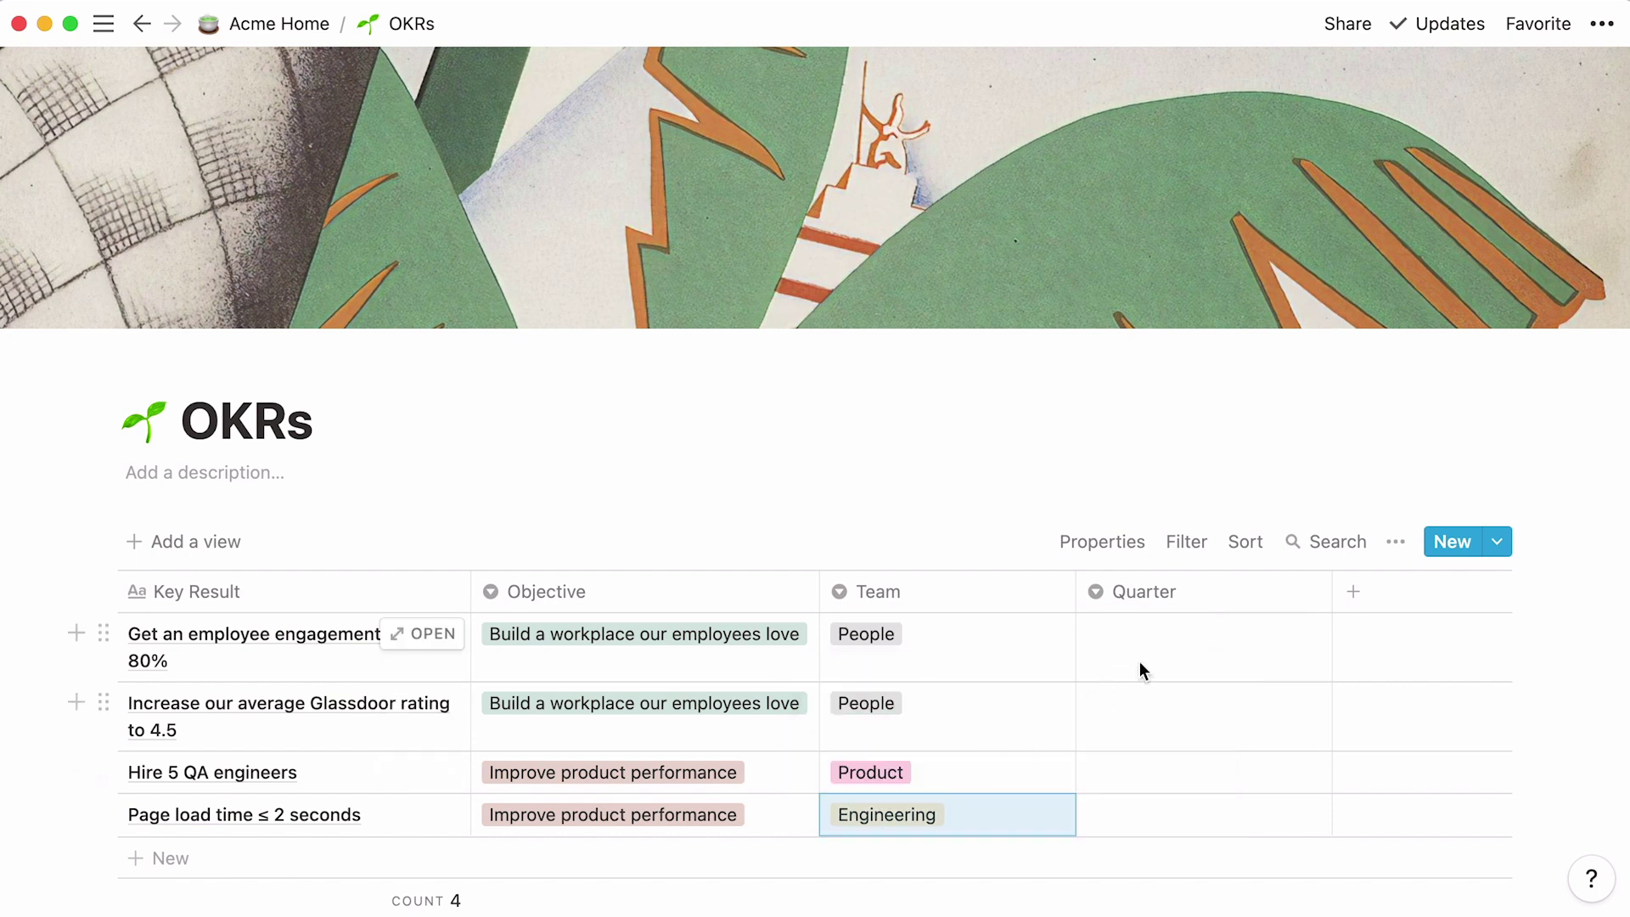
Step: Set Quarter to Q2 2021 for the first three key results and Q1 2021 for page load time
{"action": "left_click", "coordinate": [1140, 660]}
{"action": "type", "text": "Q2 2021"}
{"action": "key", "text": "Return"}
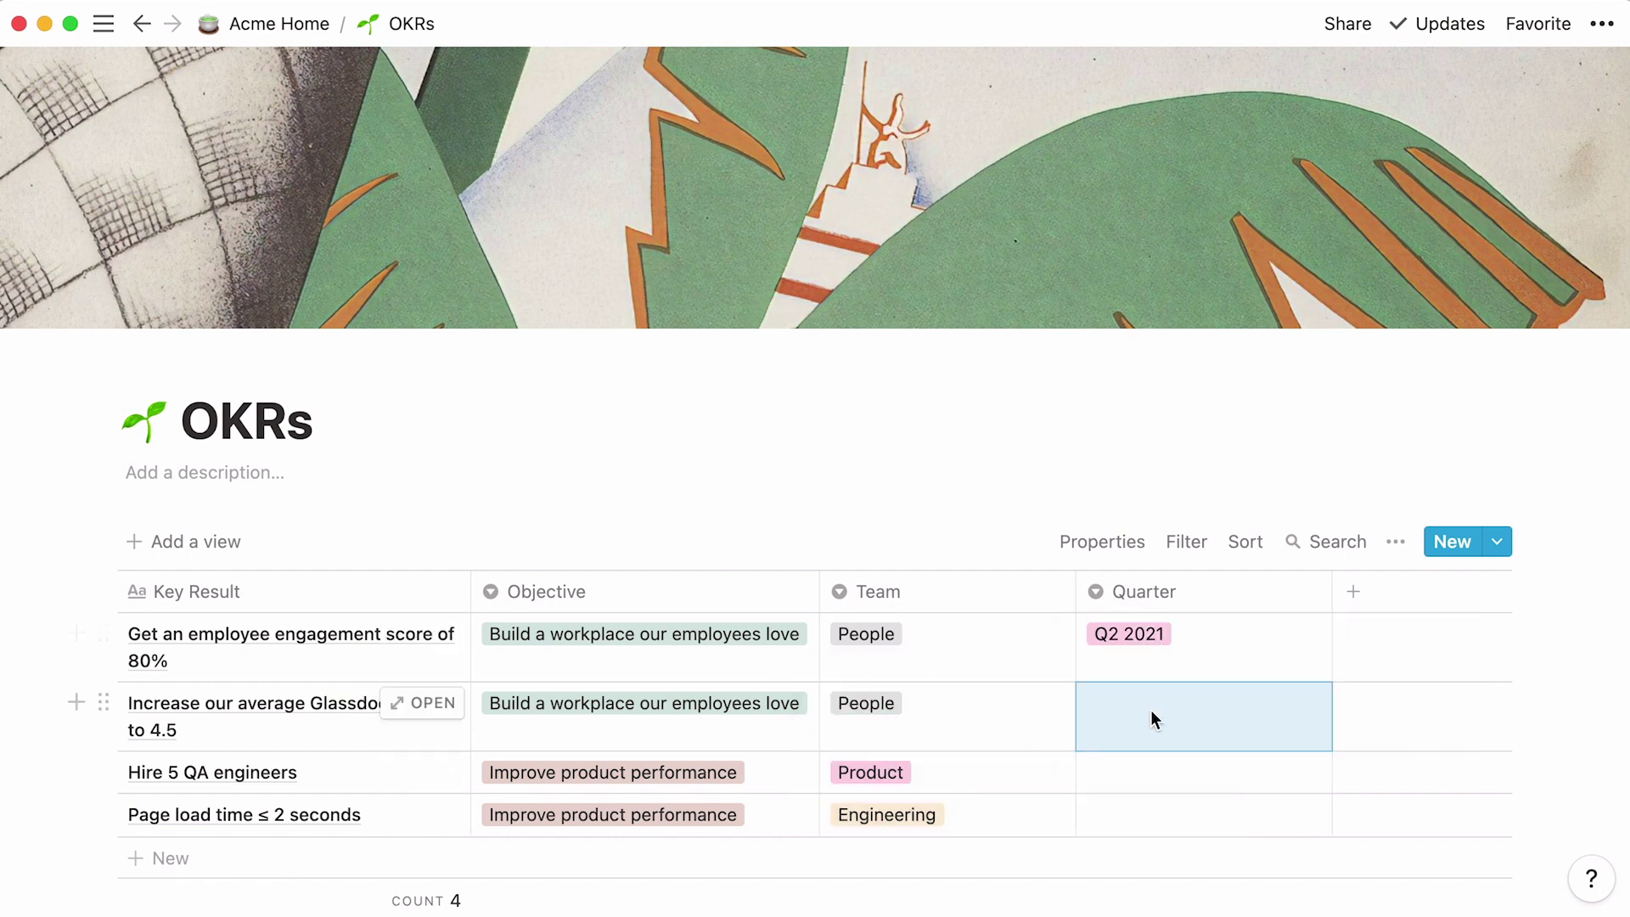
{"action": "left_click", "coordinate": [1150, 709]}
{"action": "left_click", "coordinate": [1230, 782]}
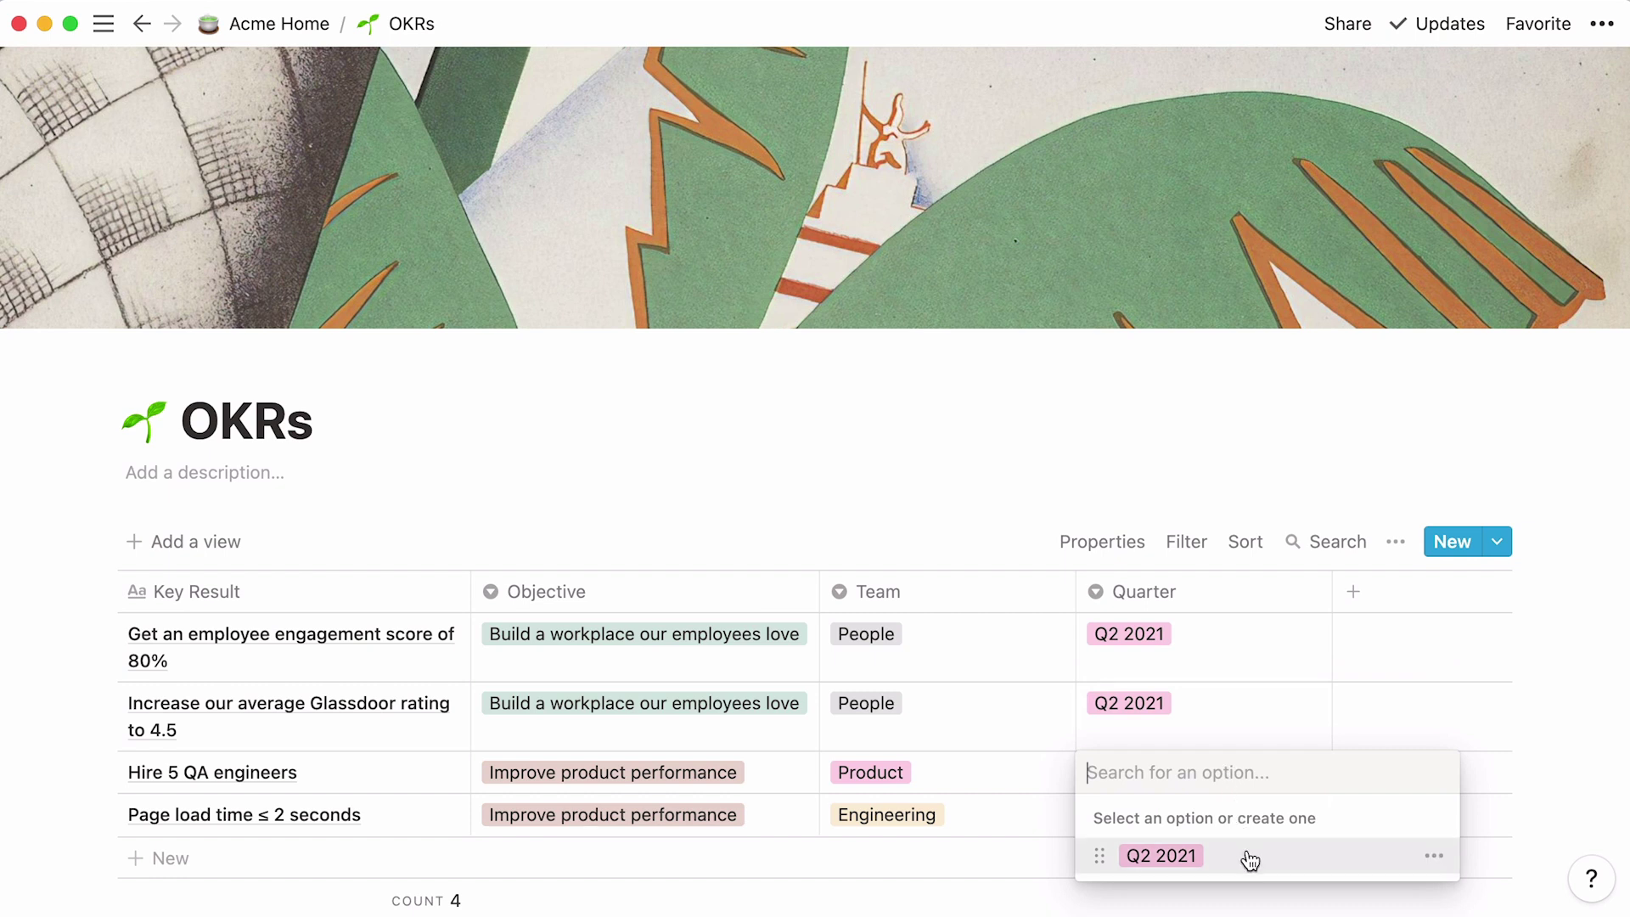
{"action": "left_click", "coordinate": [1245, 855]}
{"action": "left_click", "coordinate": [1240, 815]}
{"action": "type", "text": "Q1 2021"}
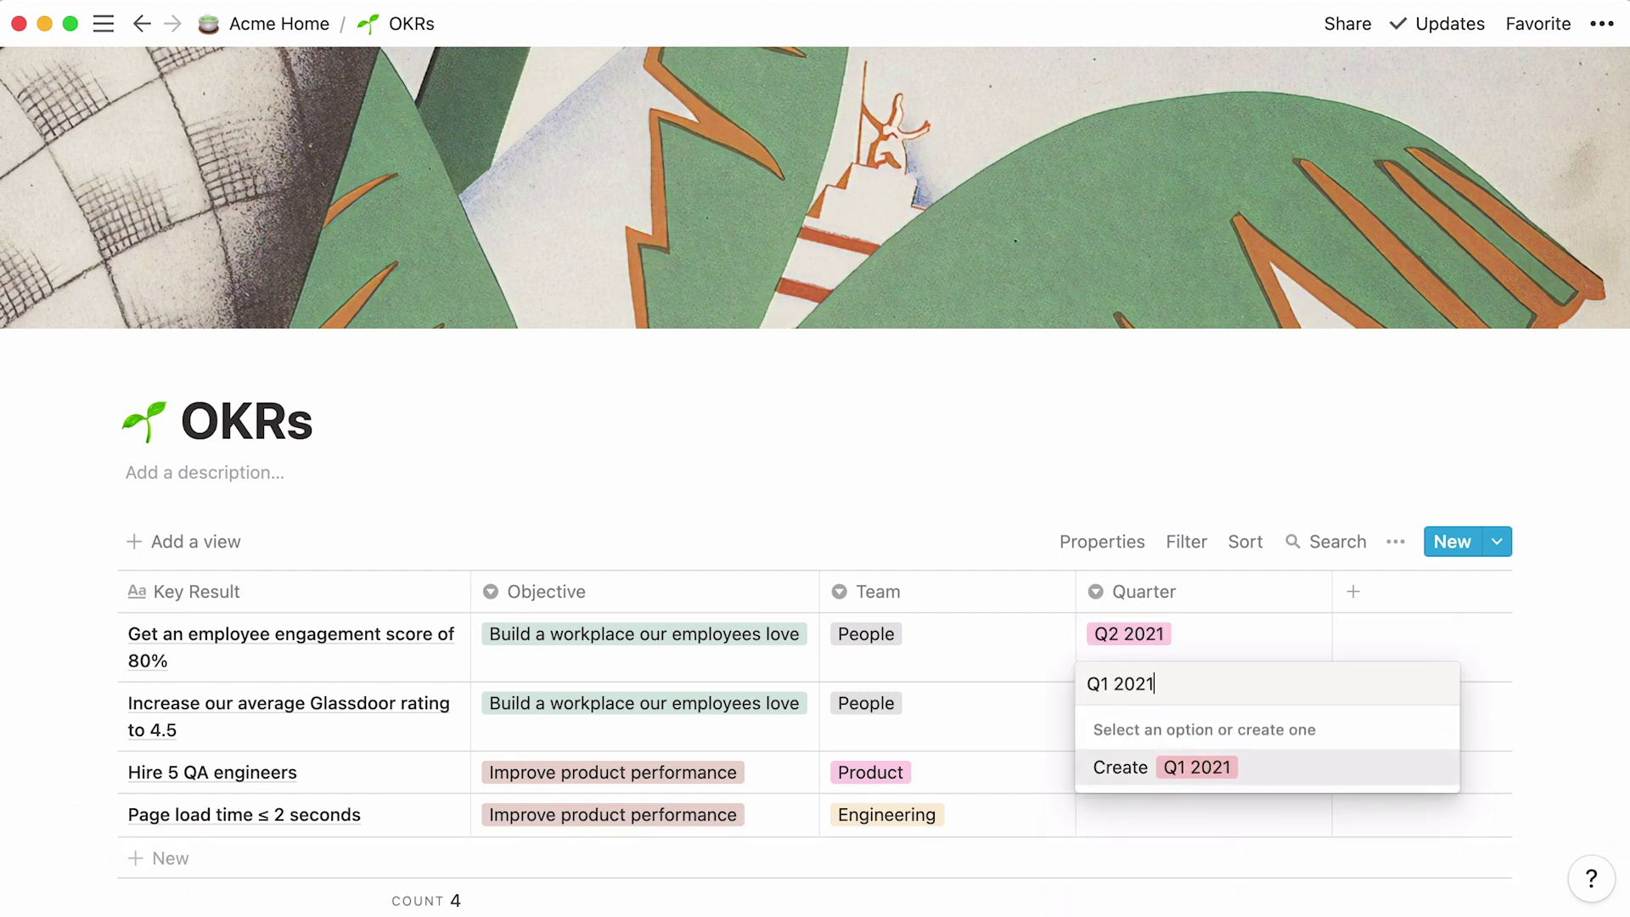
{"action": "key", "text": "Return"}
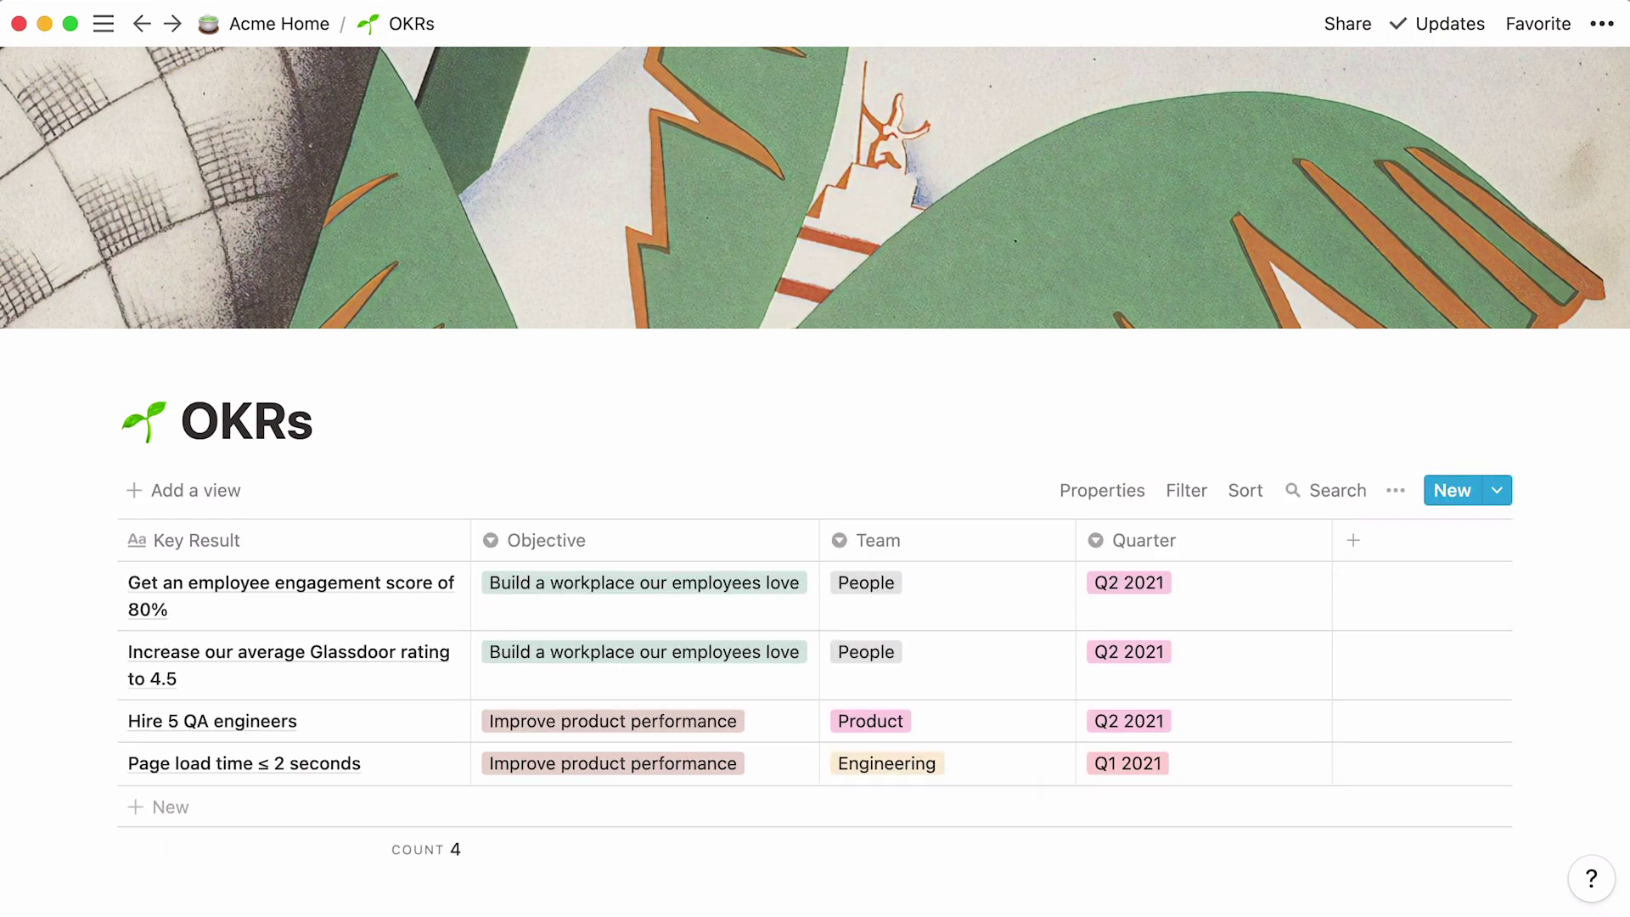
Step: In the Objective options, colour 'Build a workplace our employees love' Pink and 'Improve product performance' Blue
{"action": "left_click", "coordinate": [592, 593]}
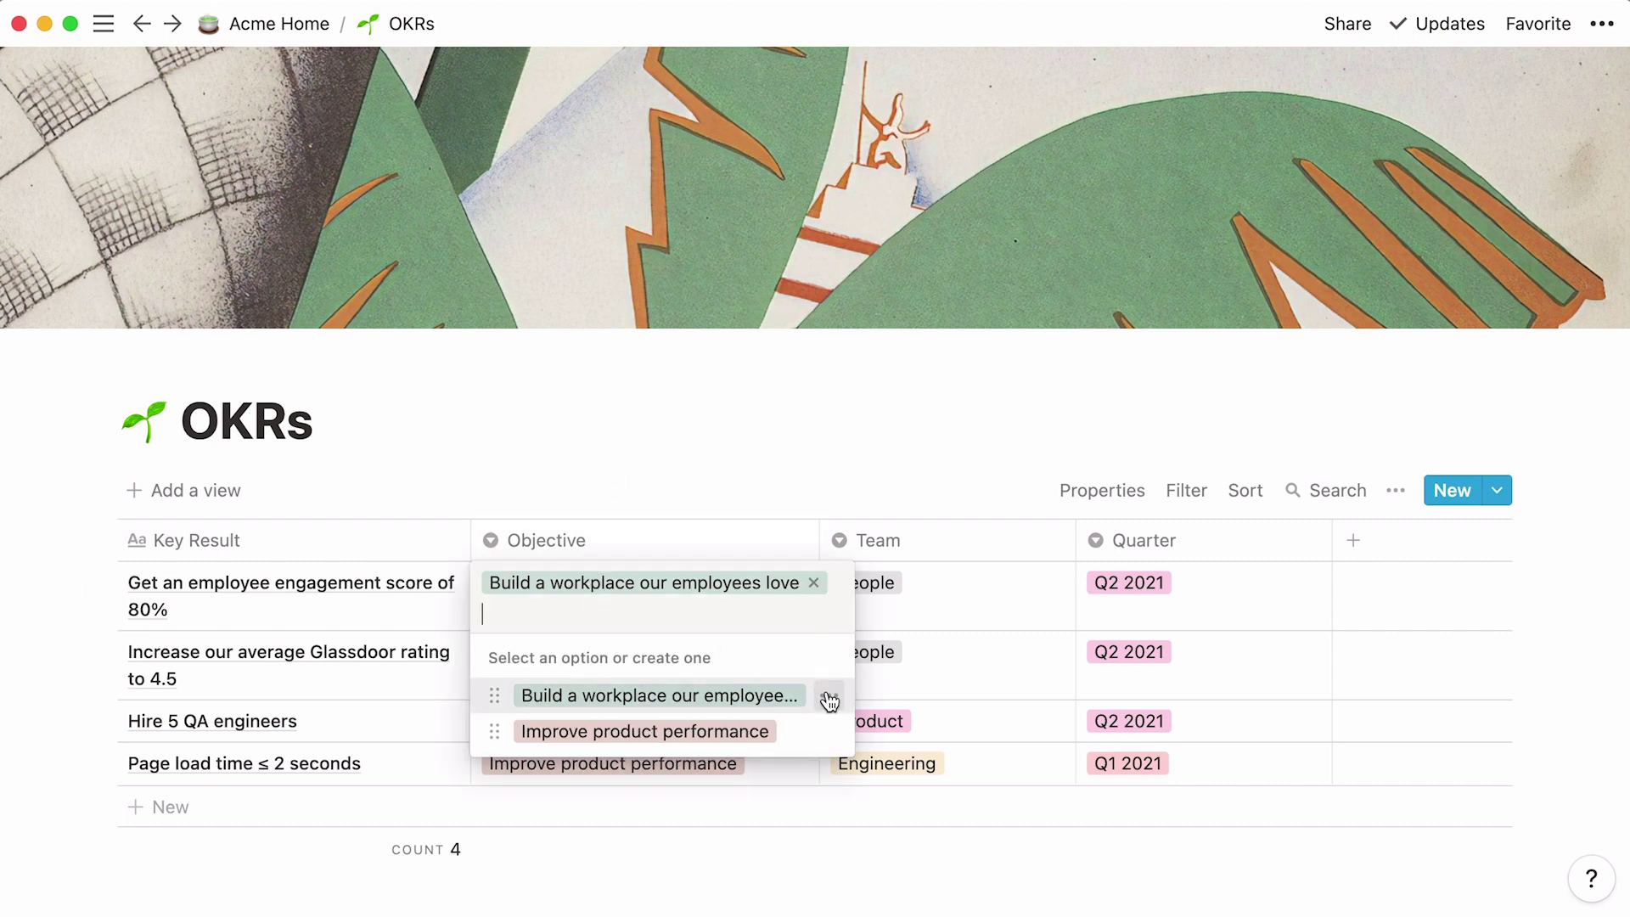
{"action": "left_click", "coordinate": [828, 695]}
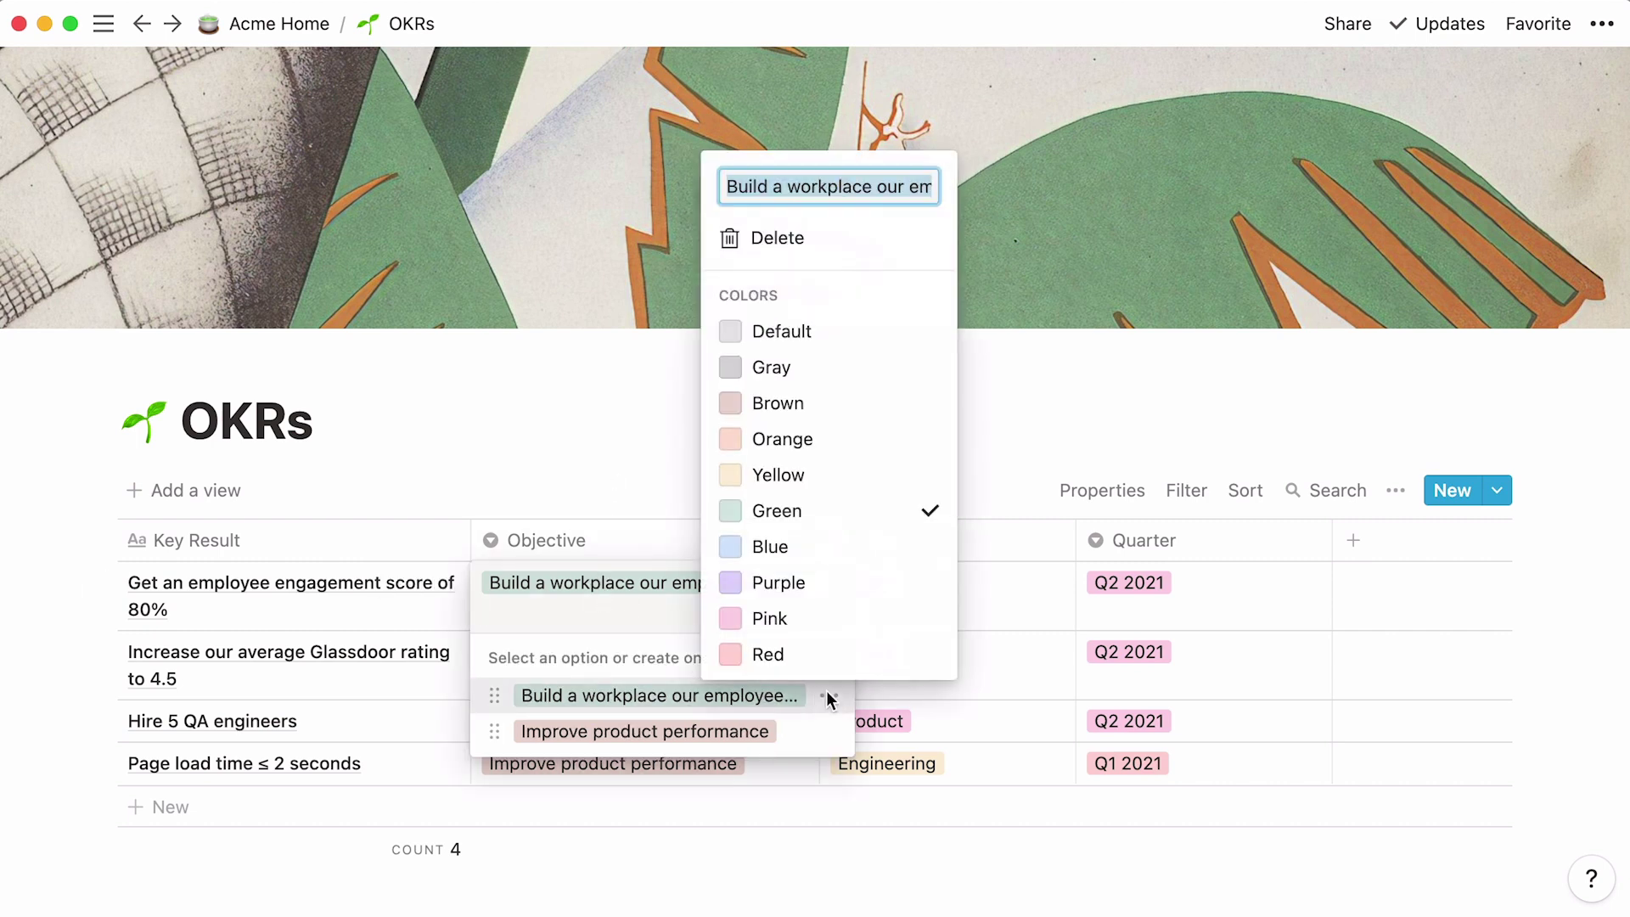
{"action": "left_click", "coordinate": [829, 633]}
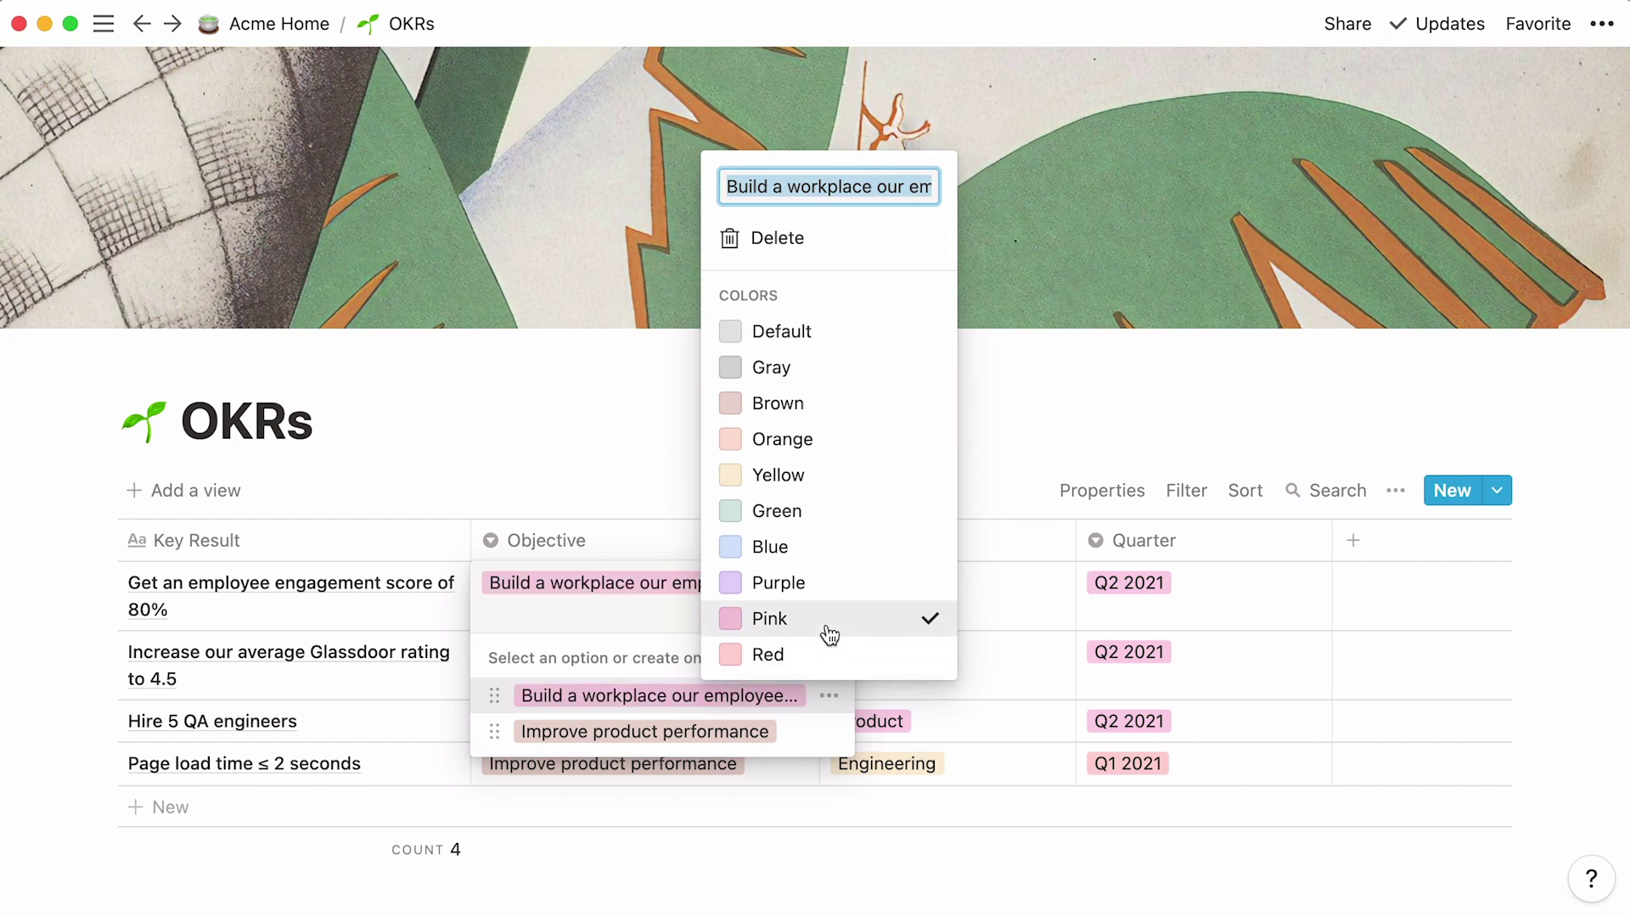
{"action": "left_click", "coordinate": [833, 745]}
{"action": "left_click", "coordinate": [829, 732]}
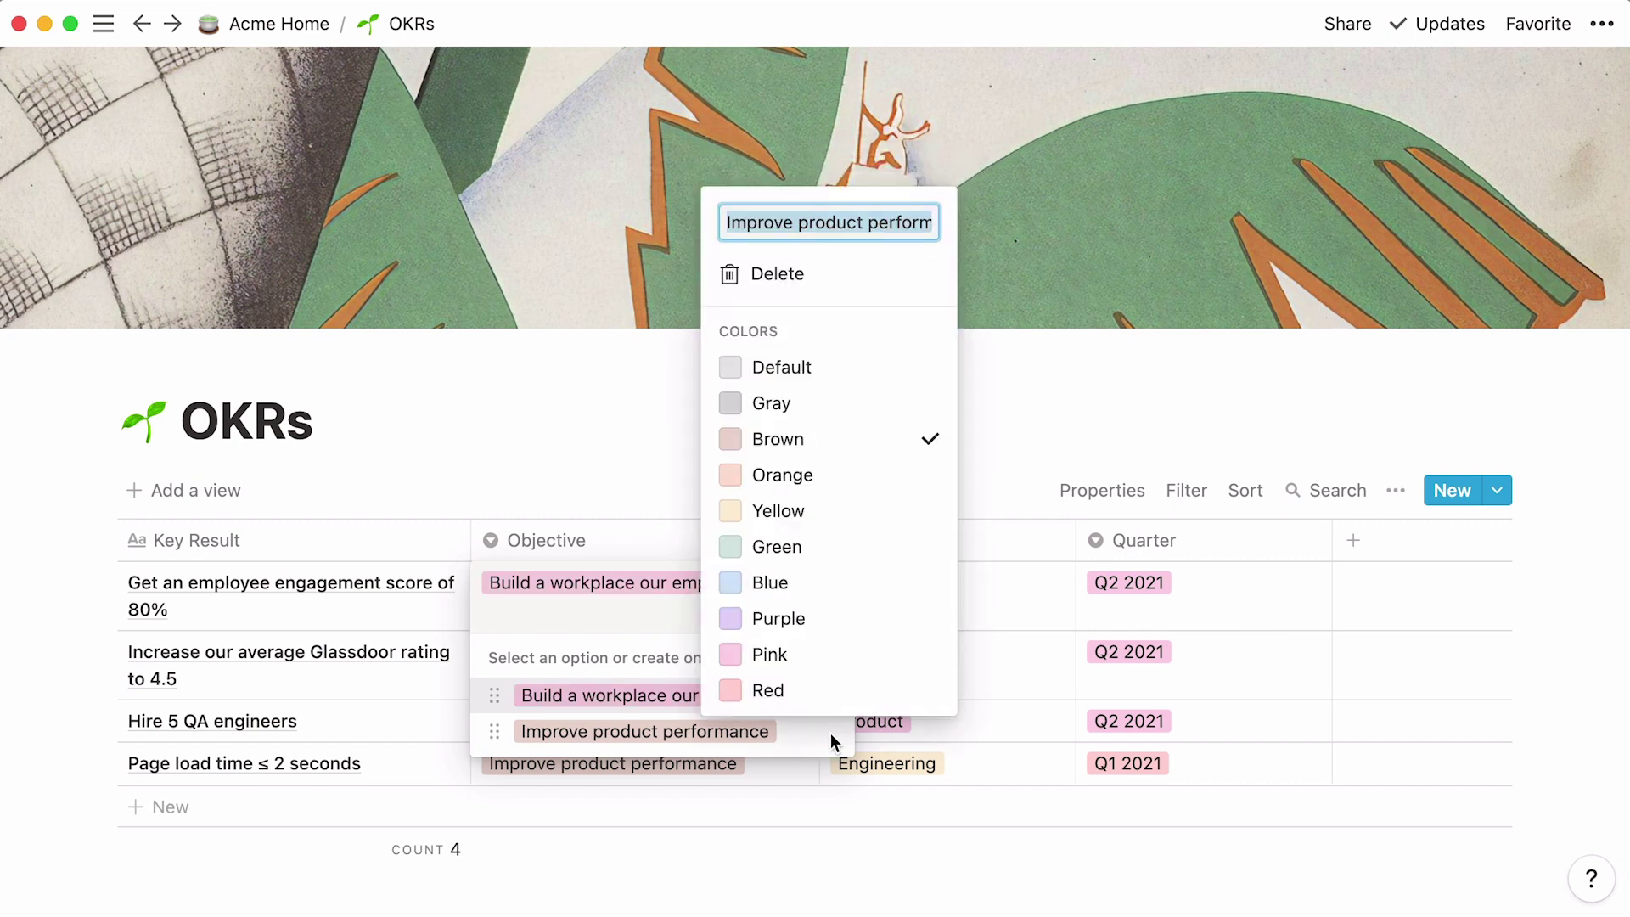
{"action": "left_click", "coordinate": [844, 590]}
{"action": "left_click", "coordinate": [1021, 462]}
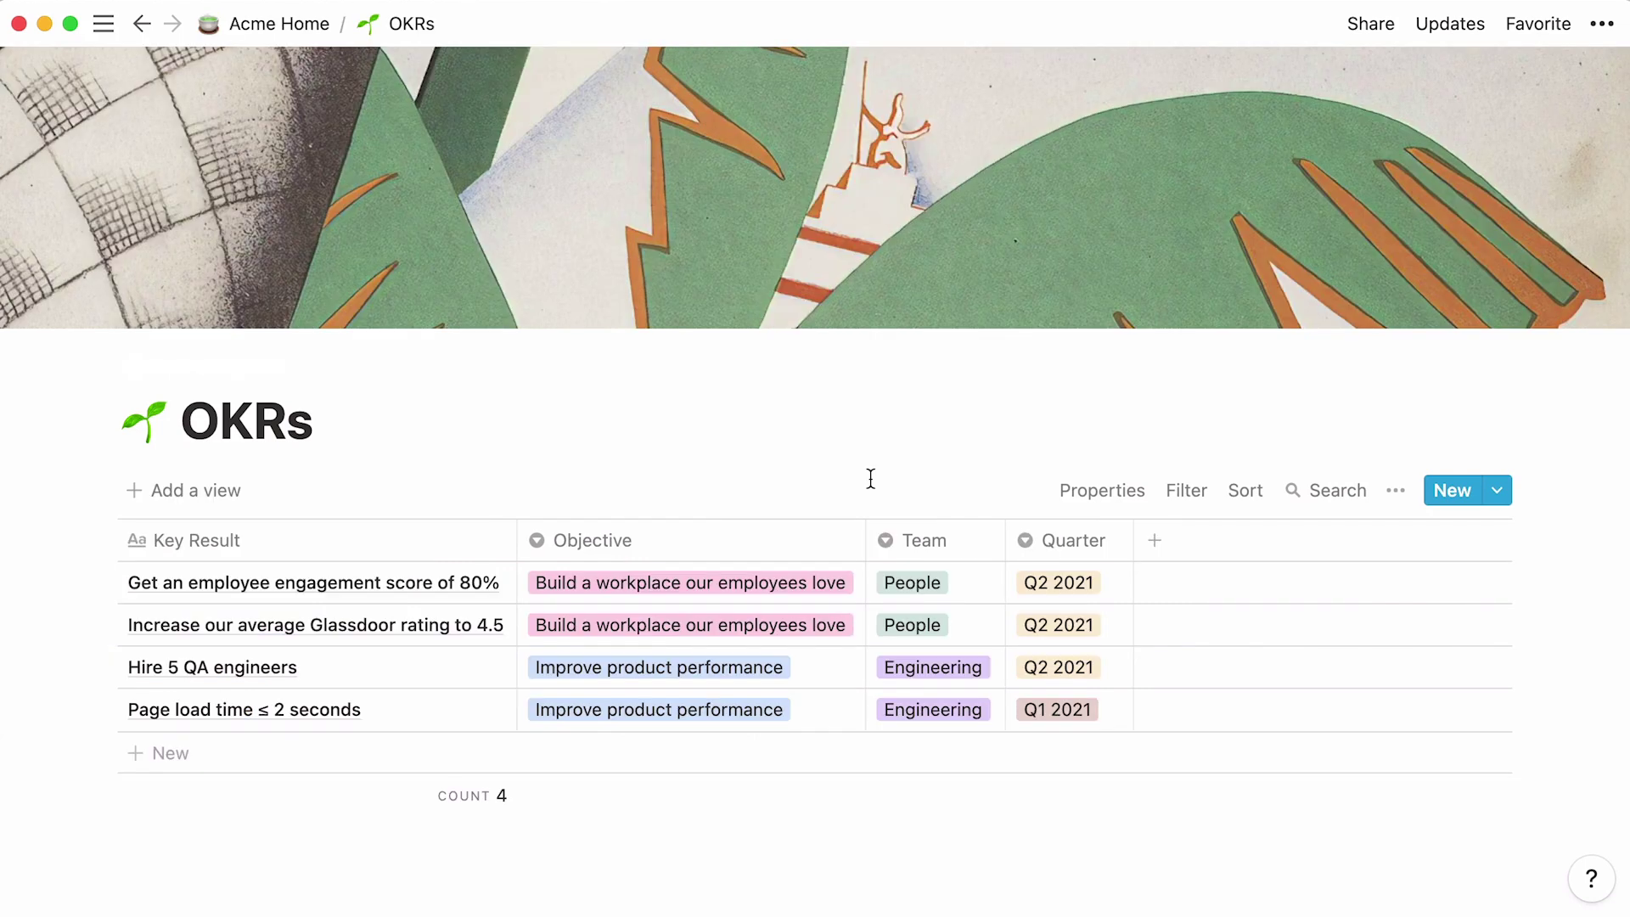
Step: Add Initial Value, Current Value and Target Value number columns after Quarter
{"action": "left_click", "coordinate": [1155, 540]}
{"action": "type", "text": "Initial Value"}
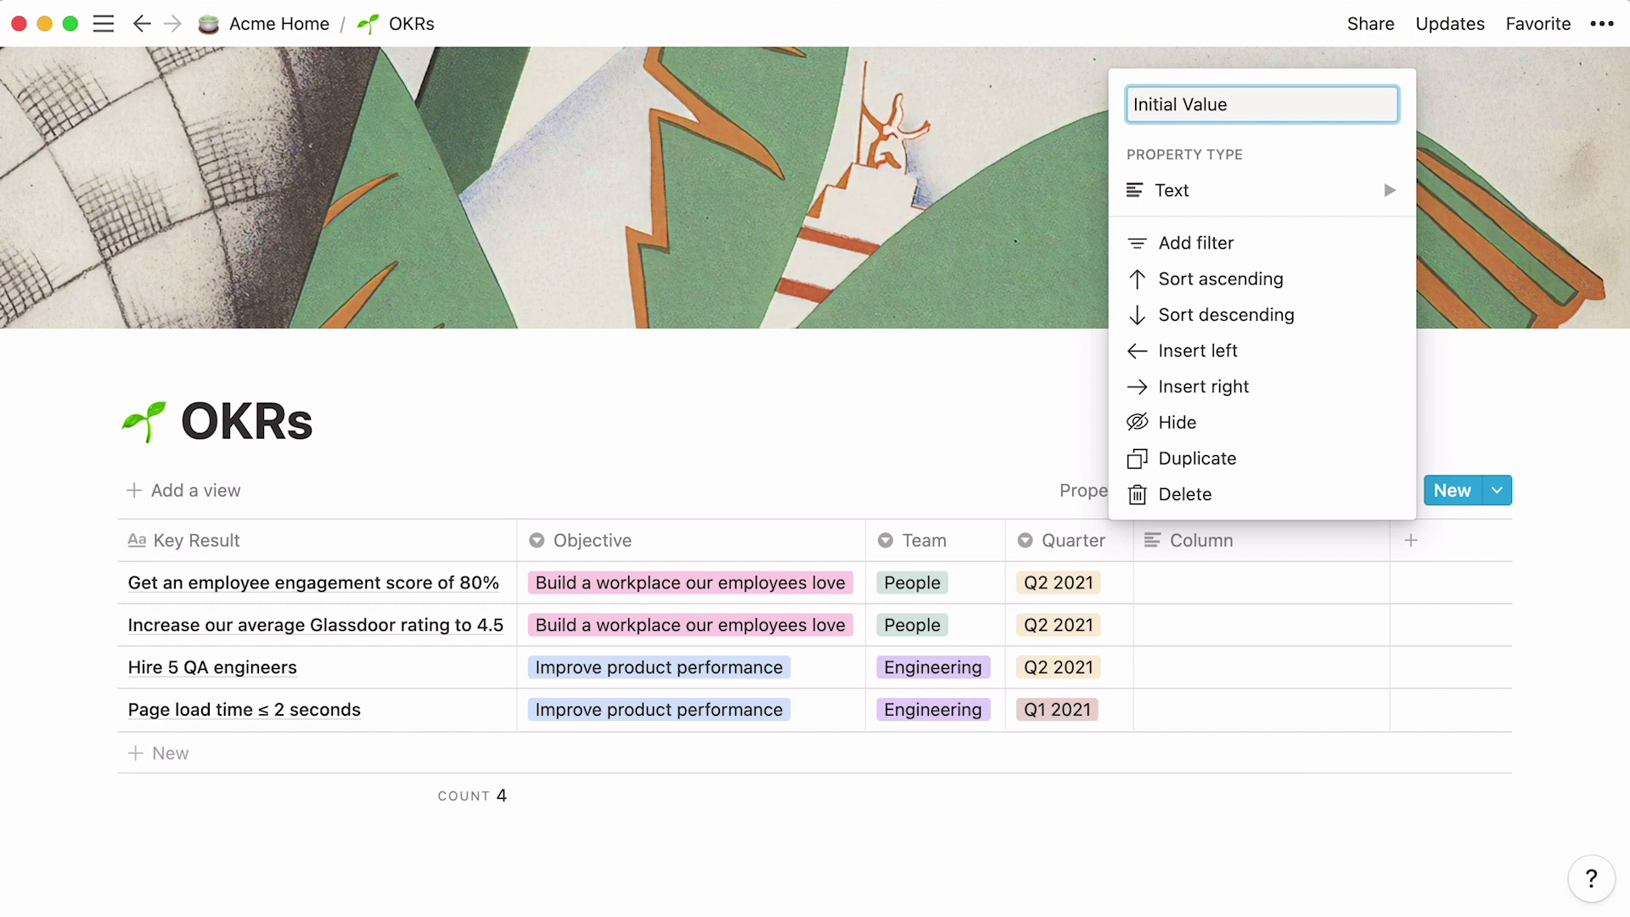
{"action": "left_click", "coordinate": [1214, 197]}
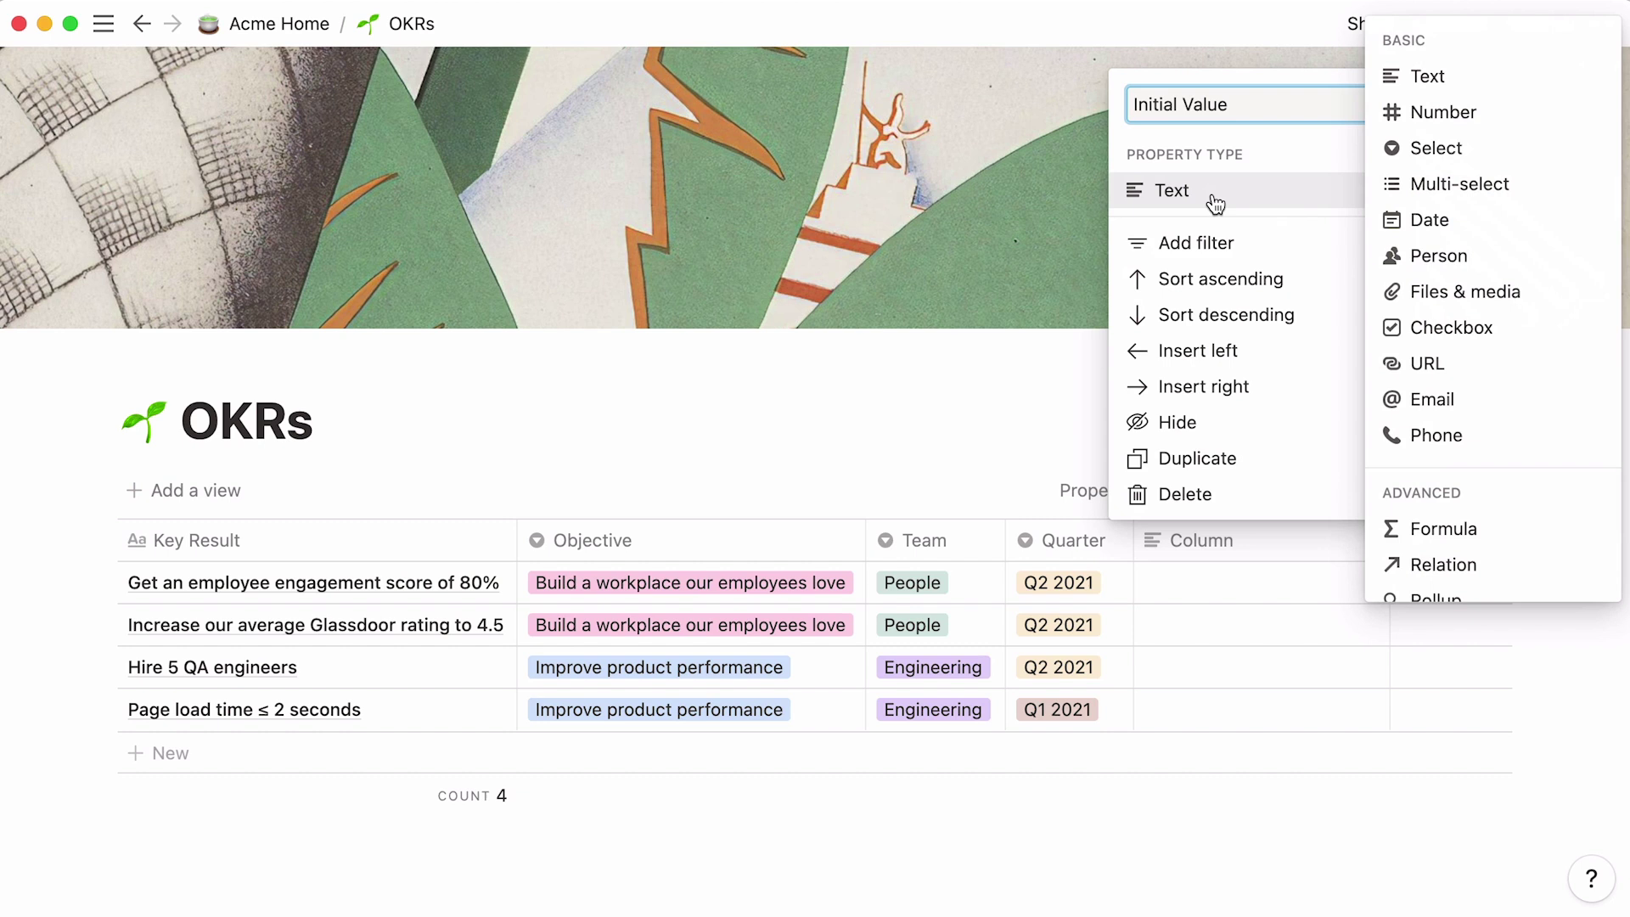
{"action": "left_click", "coordinate": [1492, 121]}
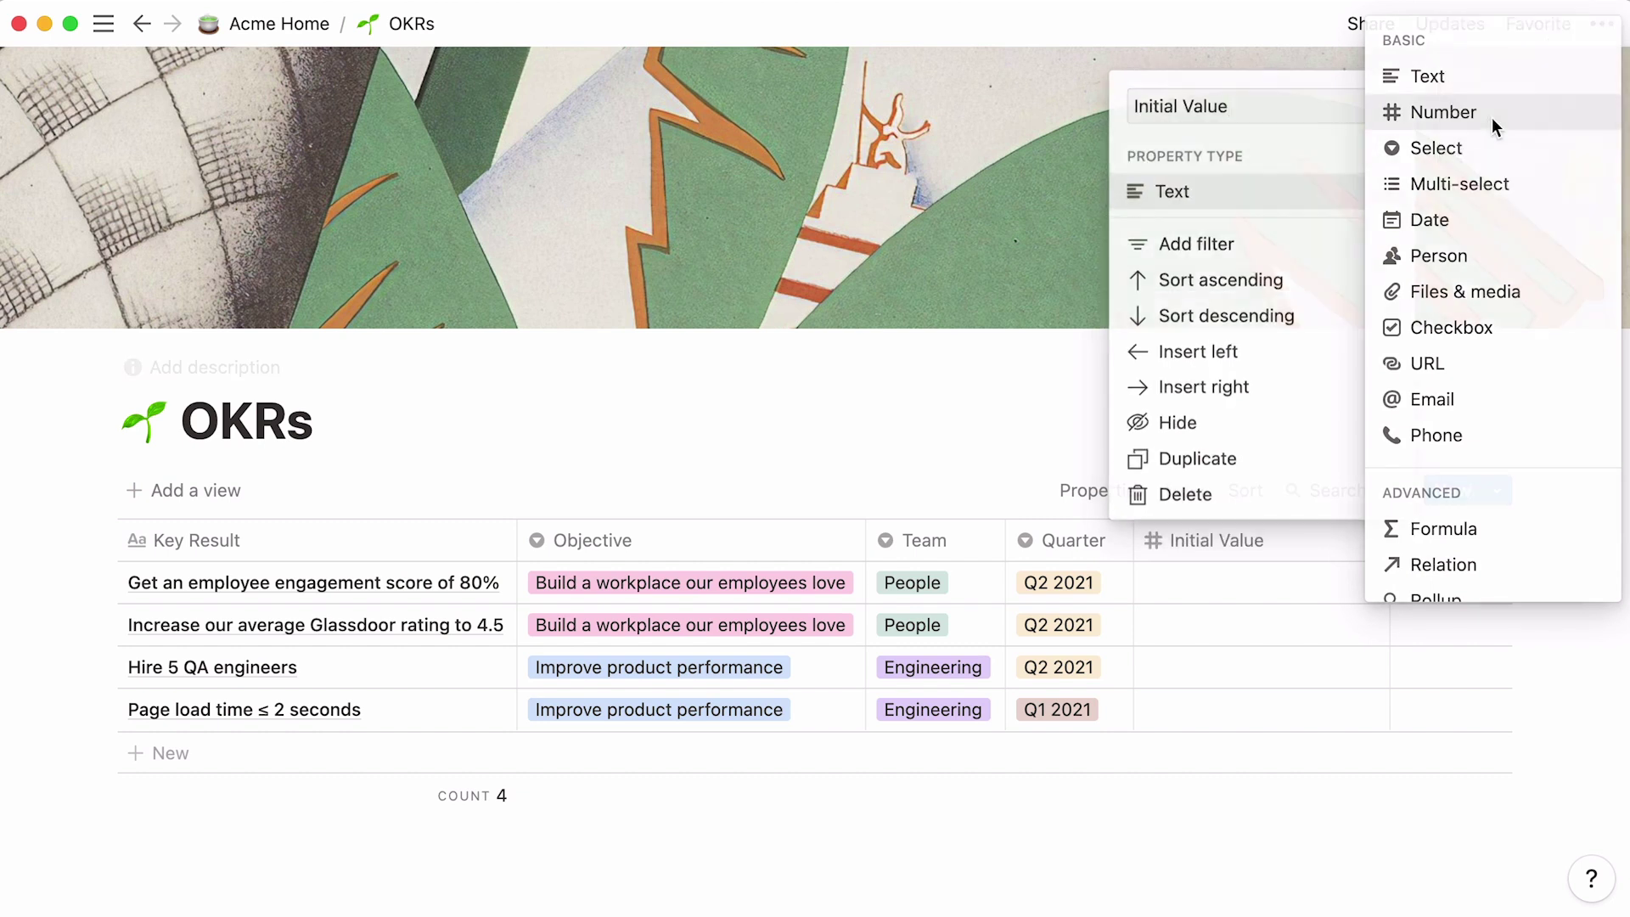
{"action": "left_click", "coordinate": [1436, 542]}
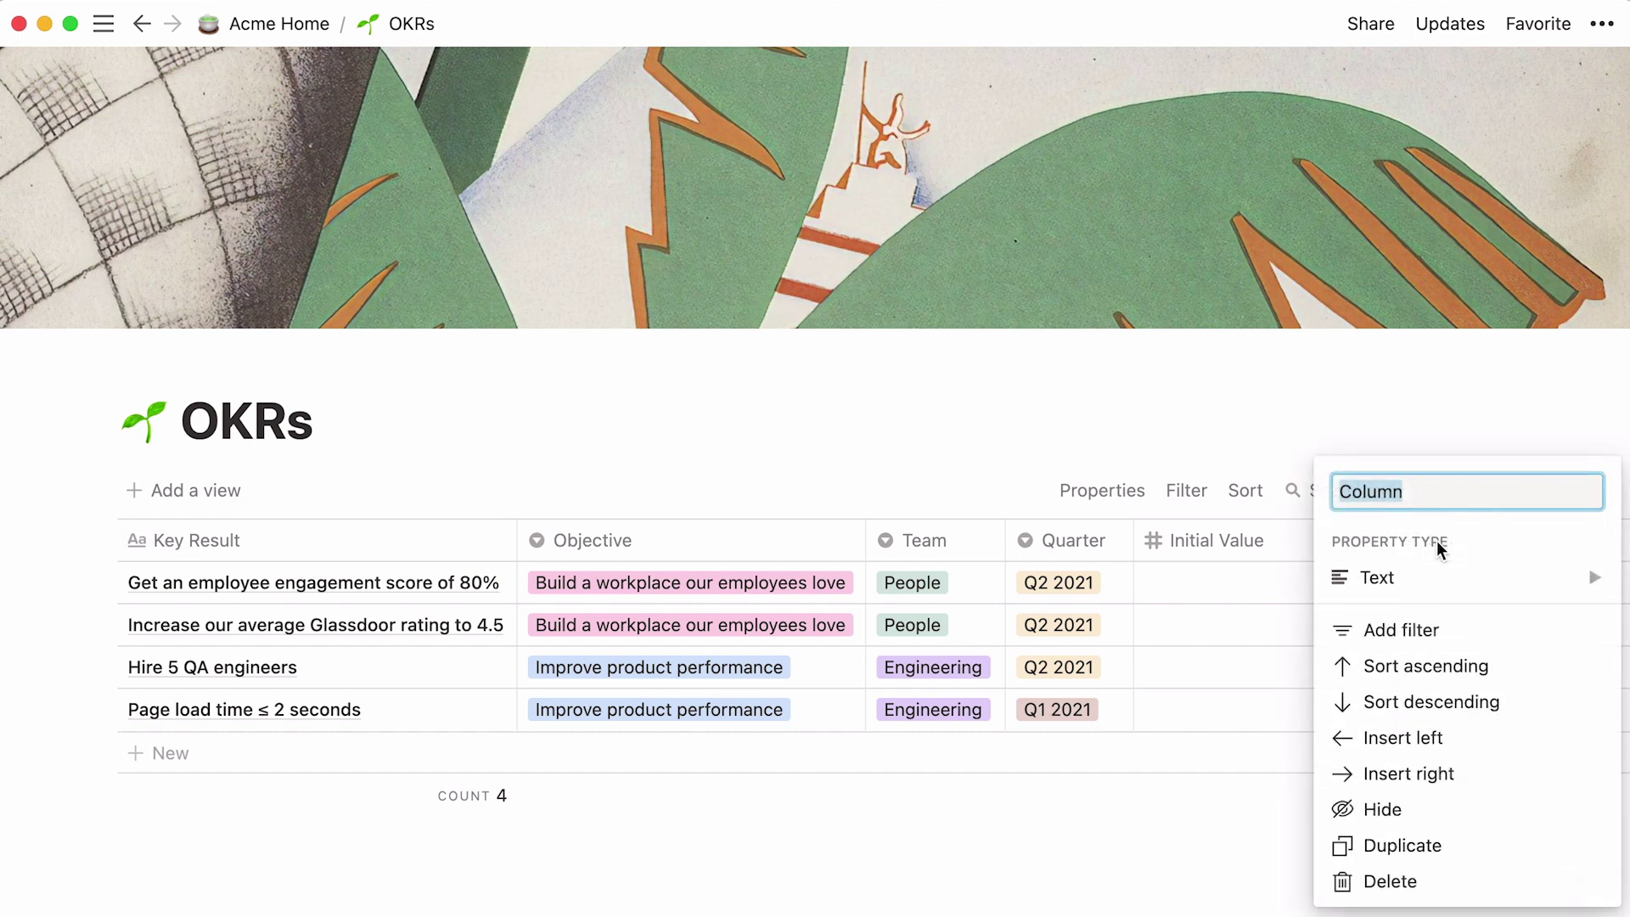
{"action": "type", "text": "Current Value"}
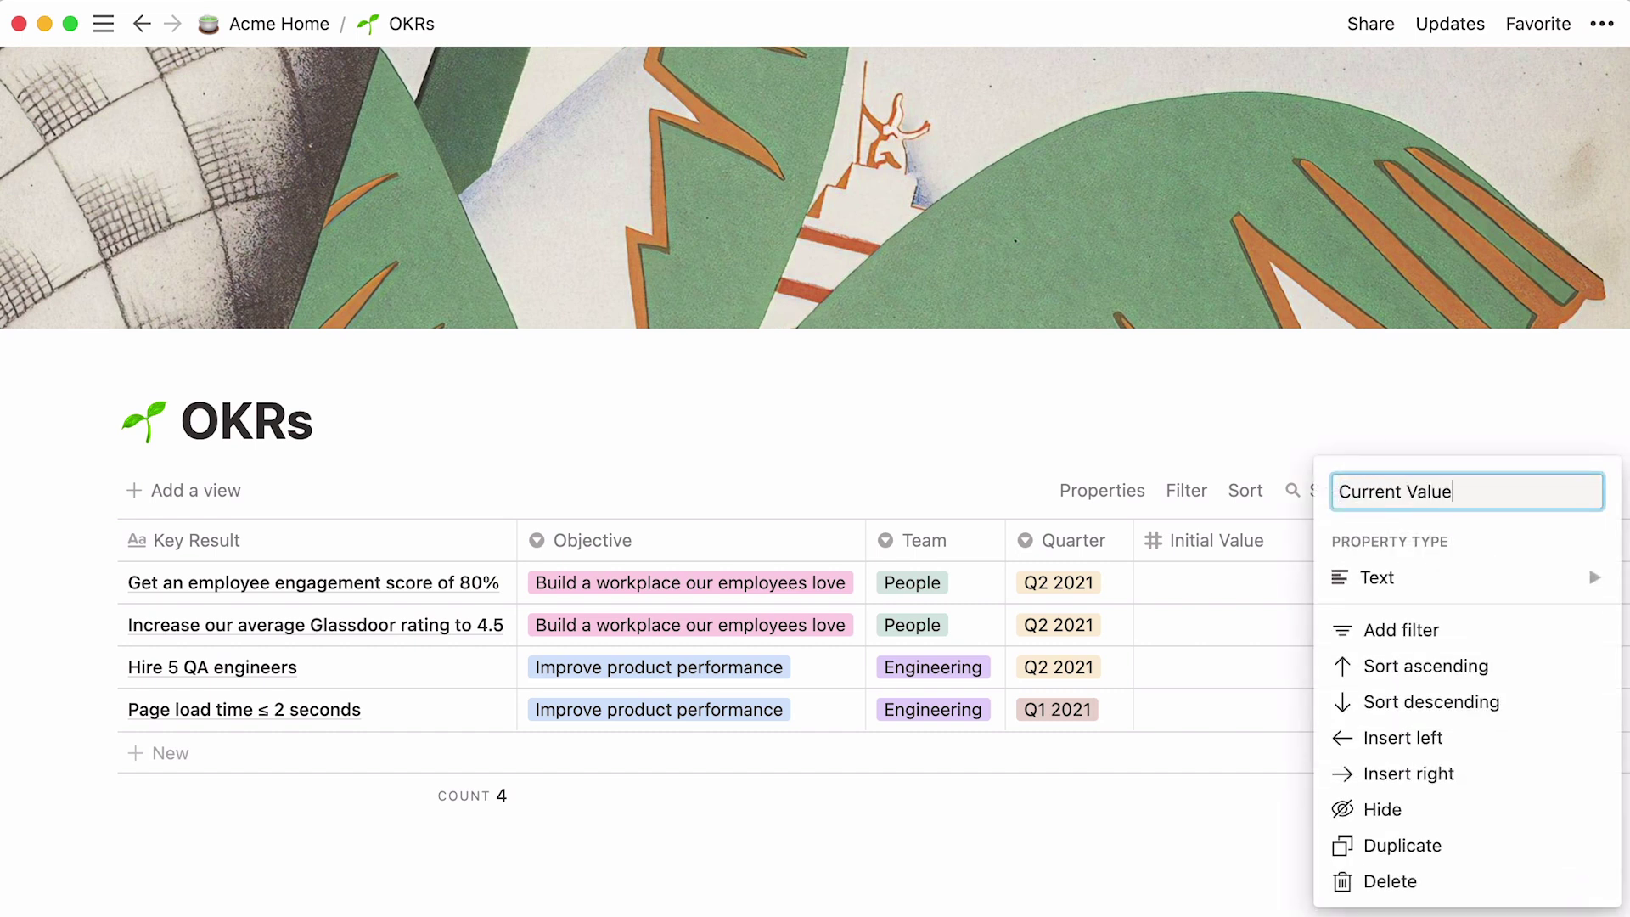
{"action": "mouse_move", "coordinate": [1445, 594]}
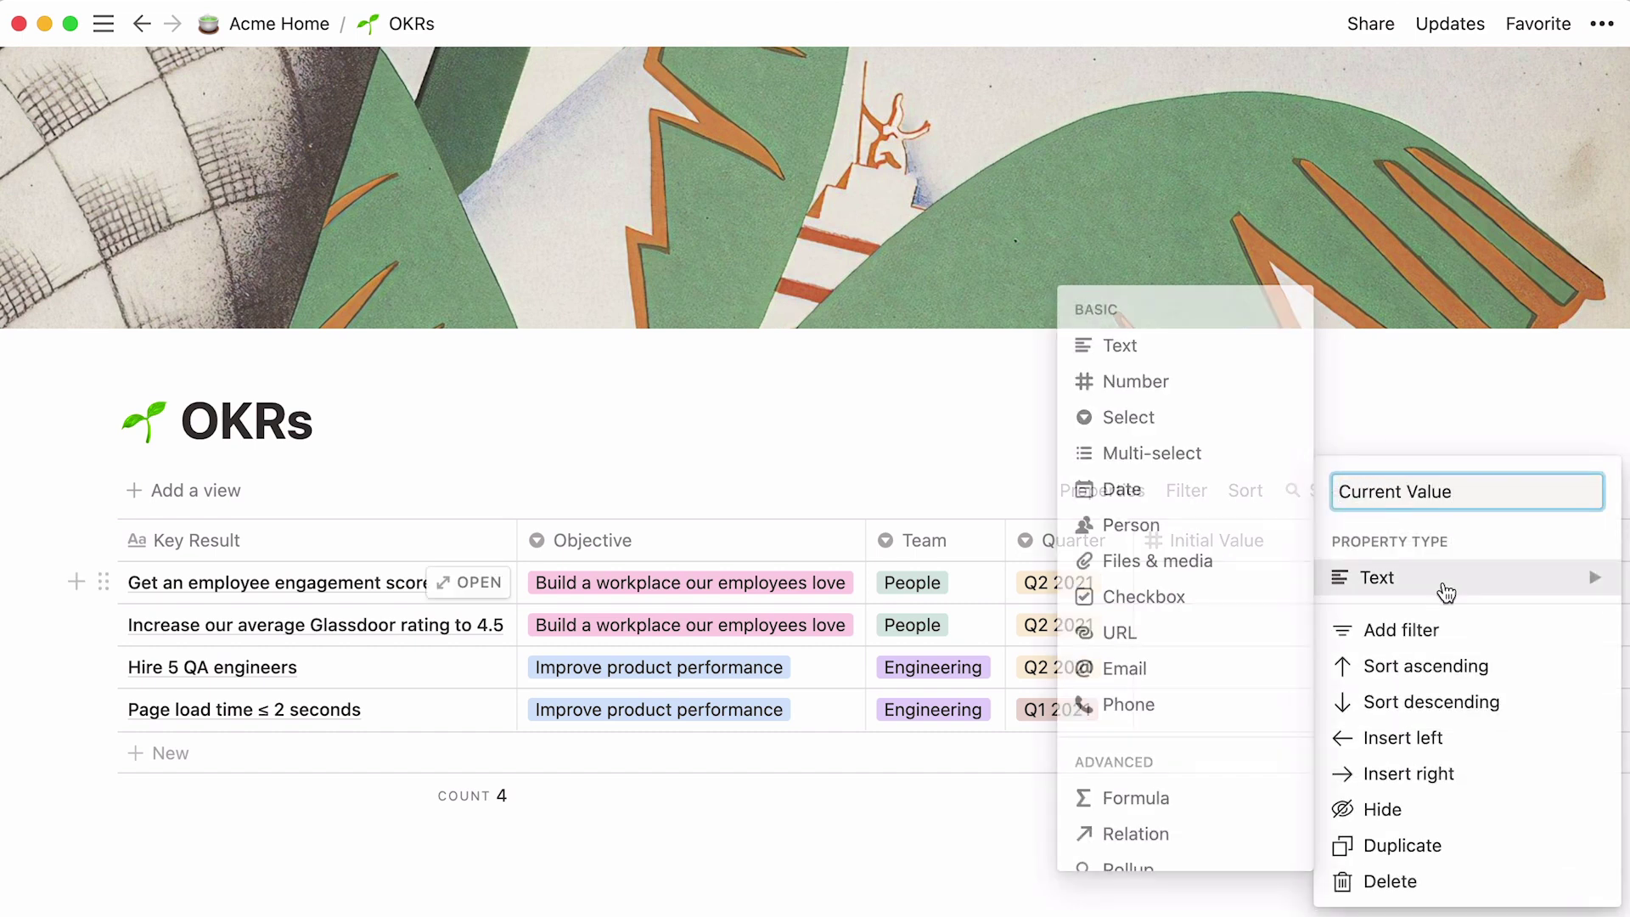
{"action": "left_click", "coordinate": [1190, 379]}
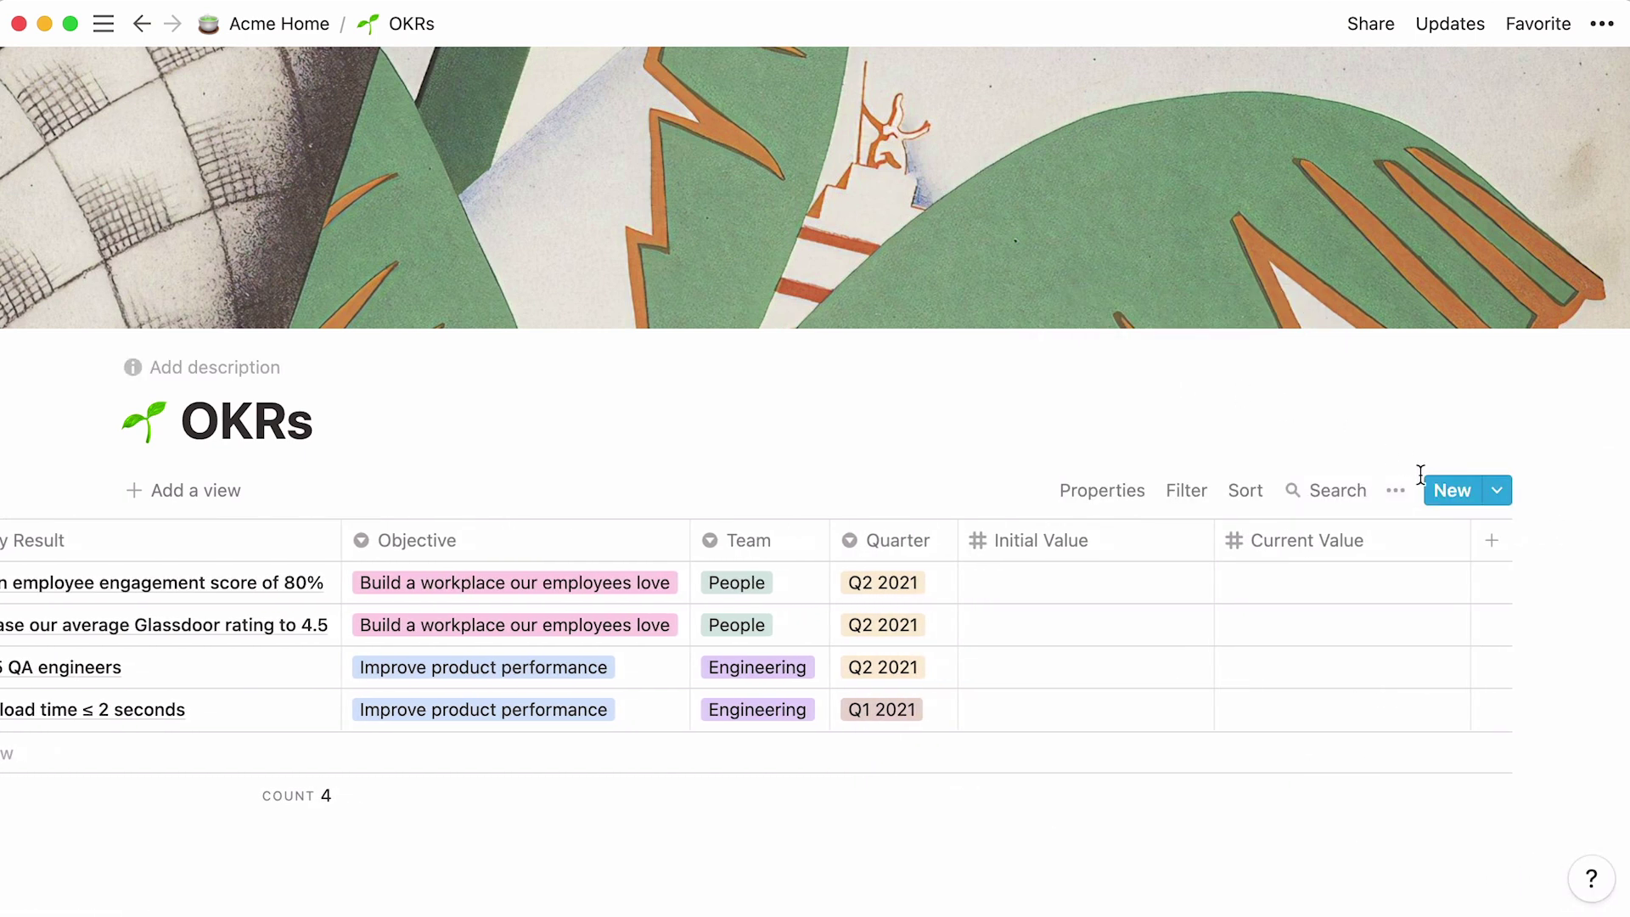
{"action": "left_click", "coordinate": [1494, 544]}
{"action": "type", "text": "Target Value"}
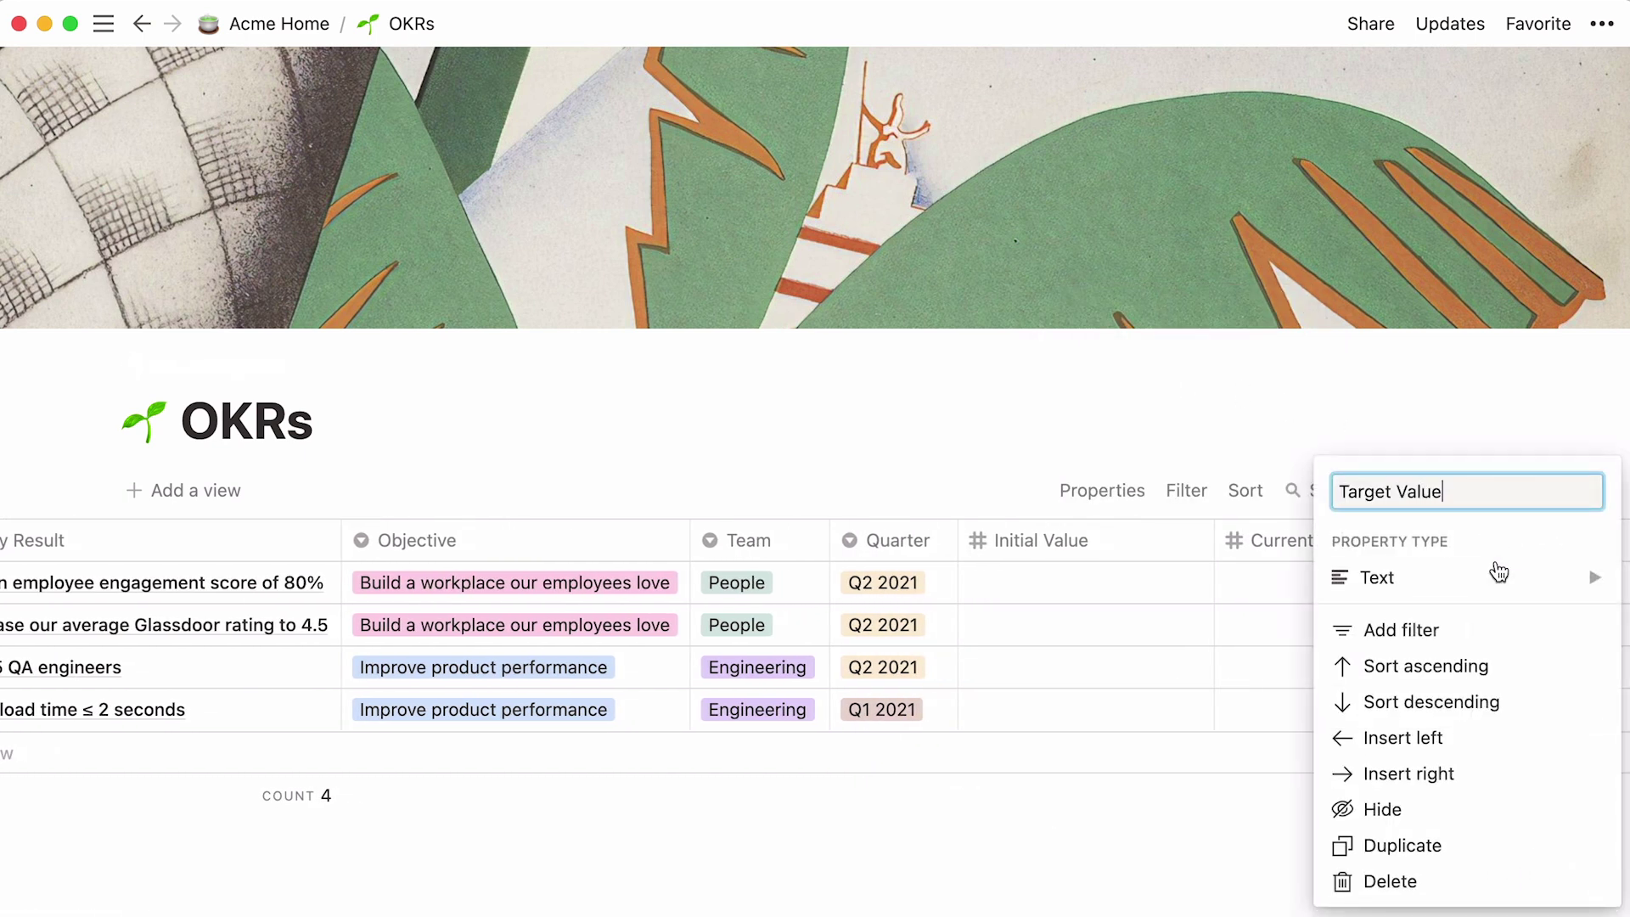
{"action": "mouse_move", "coordinate": [1499, 577]}
{"action": "left_click", "coordinate": [1172, 380]}
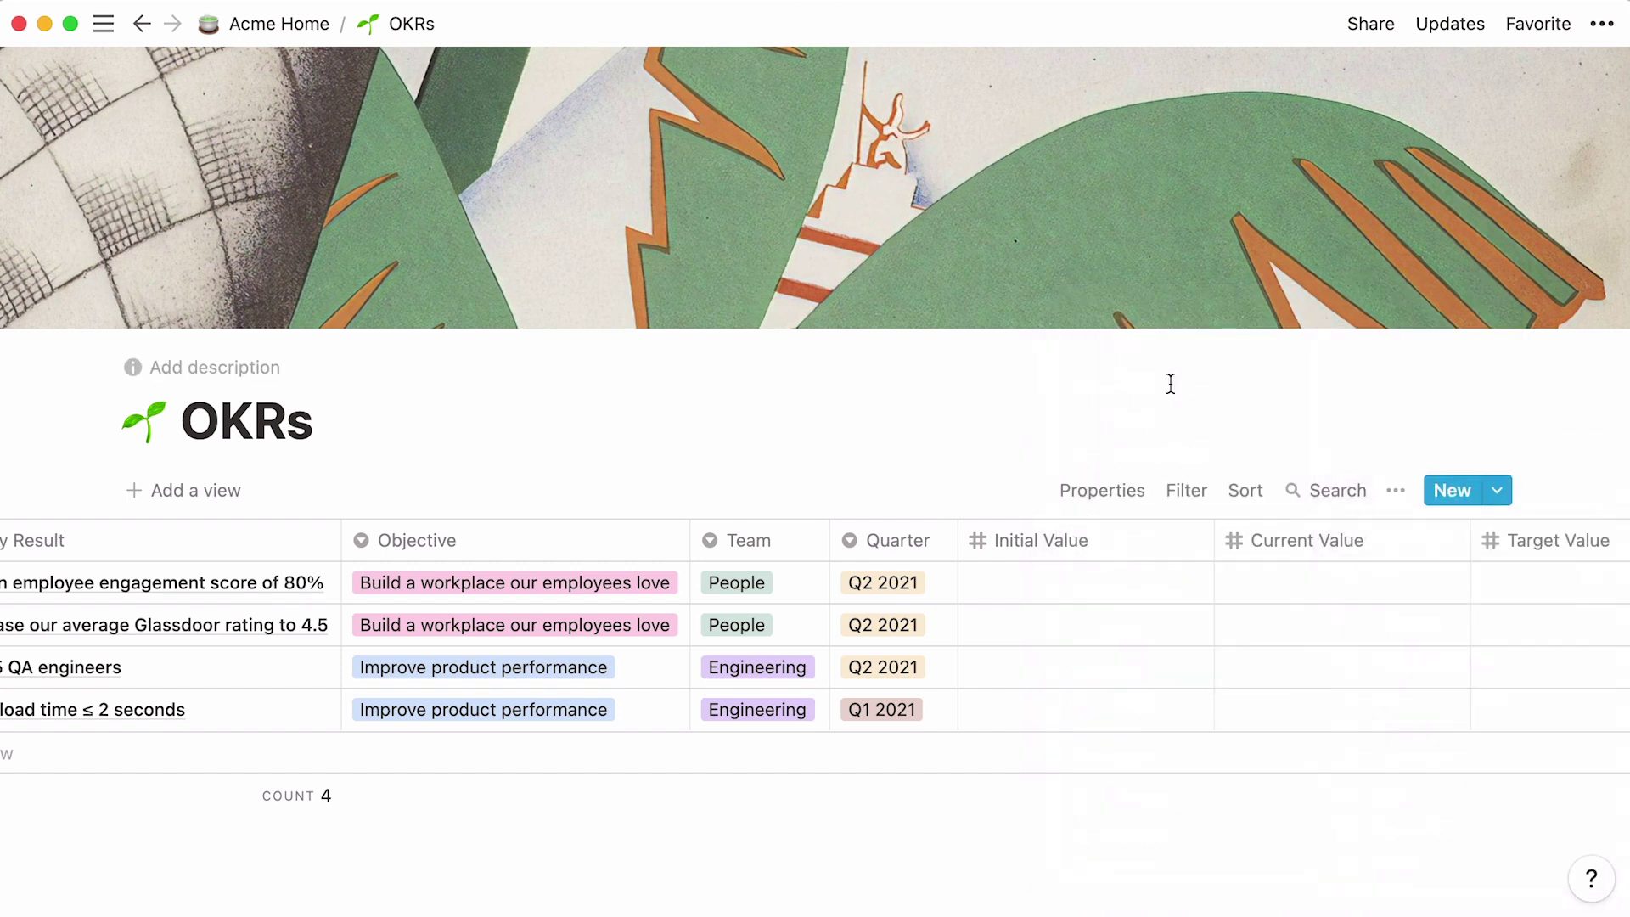
Step: Narrow the Initial Value, Current Value and Target Value columns so the table fits
{"action": "left_click_drag", "start_coordinate": [1214, 540], "coordinate": [1108, 540]}
{"action": "left_click_drag", "start_coordinate": [1364, 540], "coordinate": [1274, 540]}
{"action": "left_click_drag", "start_coordinate": [1512, 542], "coordinate": [1444, 540]}
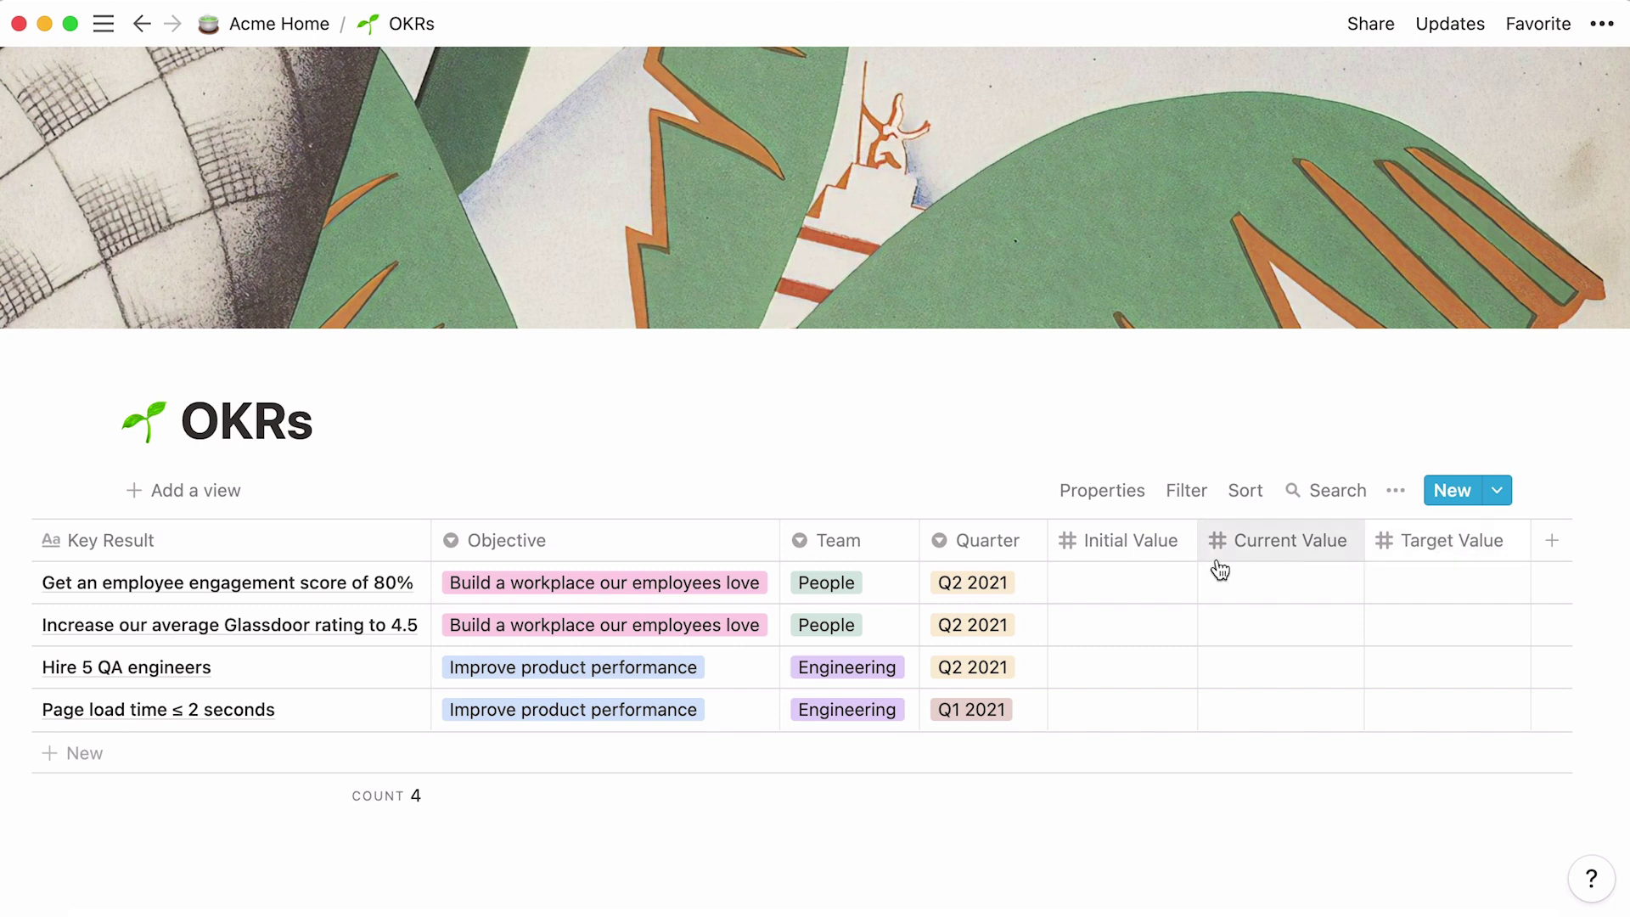
Step: Give the engagement key result initial 0.66, current 0.73 and target 0.8
{"action": "left_click", "coordinate": [1127, 578]}
{"action": "type", "text": "0.66"}
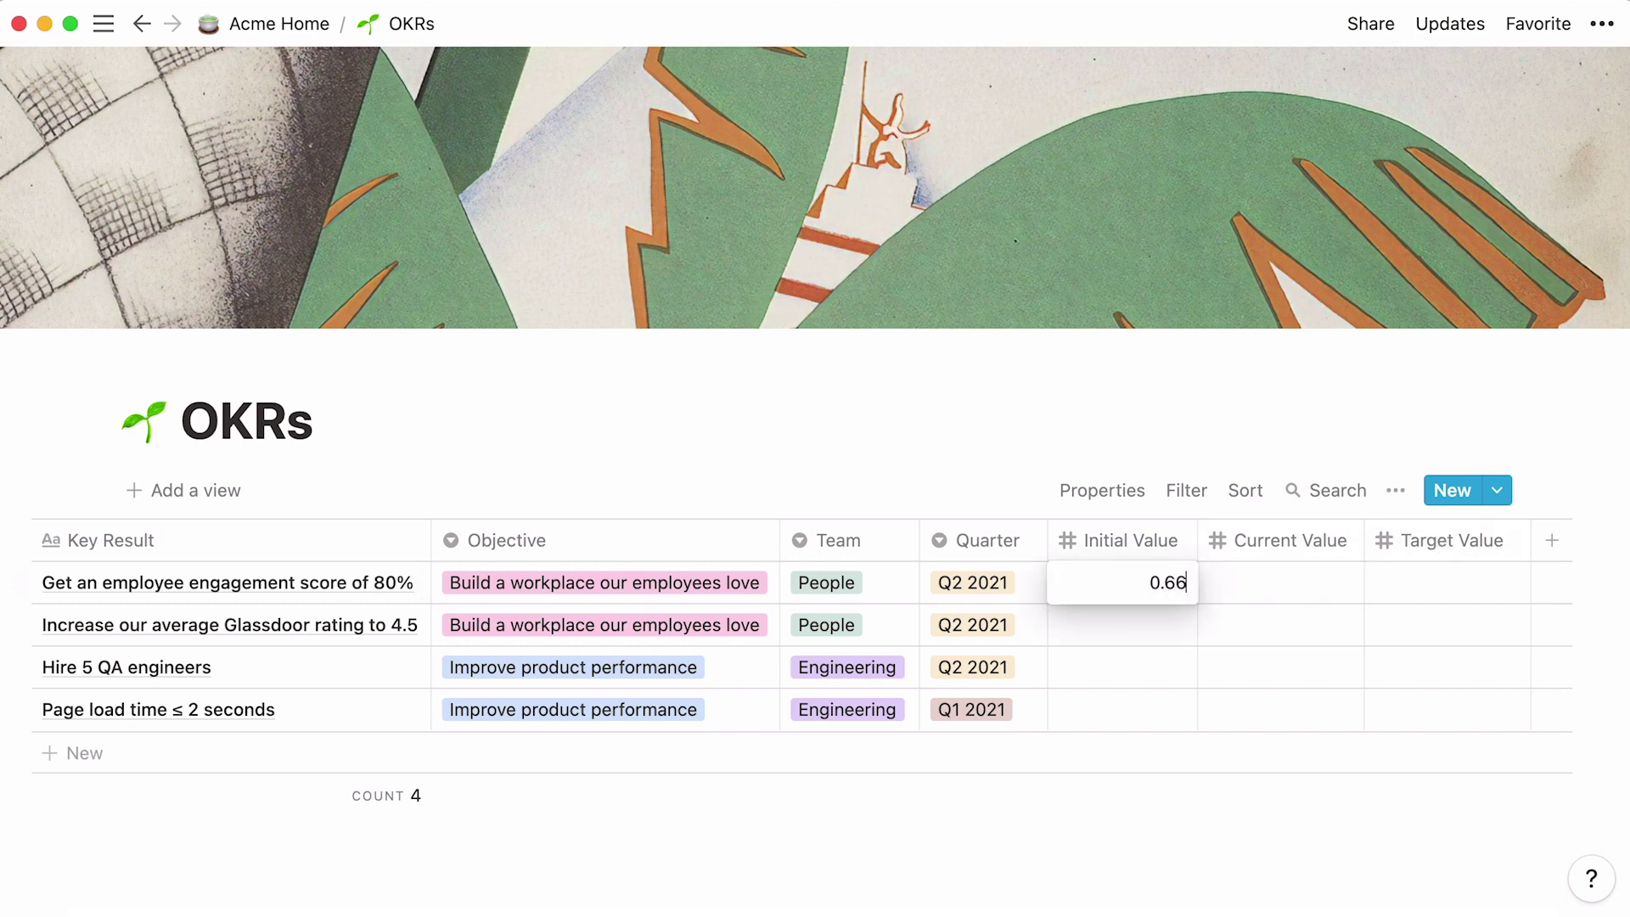
{"action": "key", "text": "Return"}
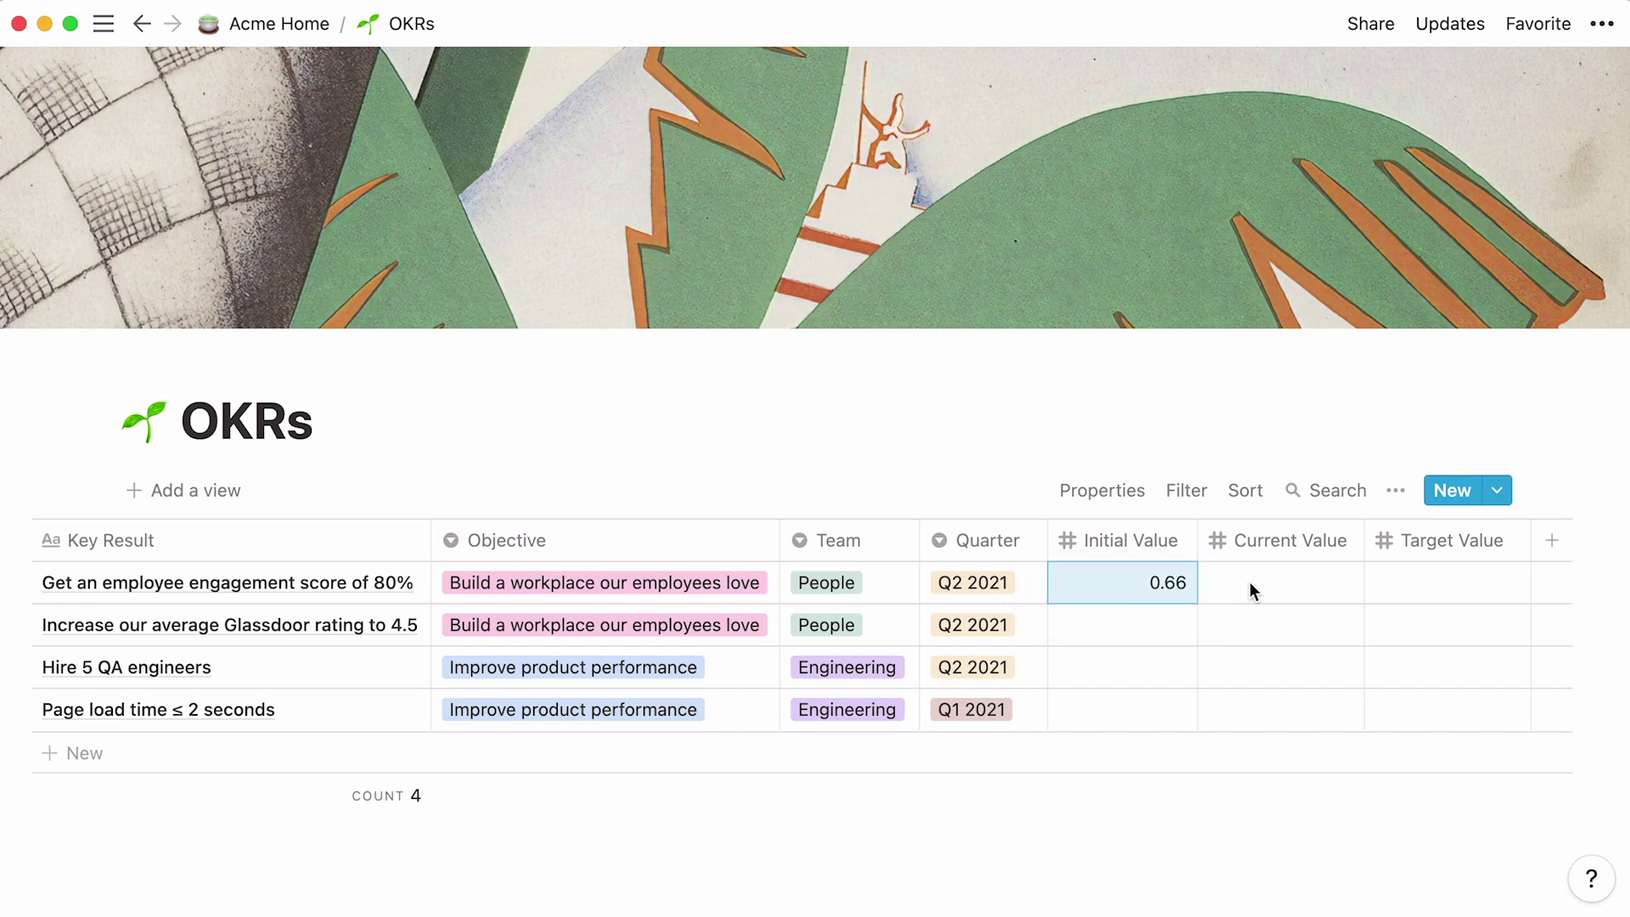
{"action": "left_click", "coordinate": [1250, 582]}
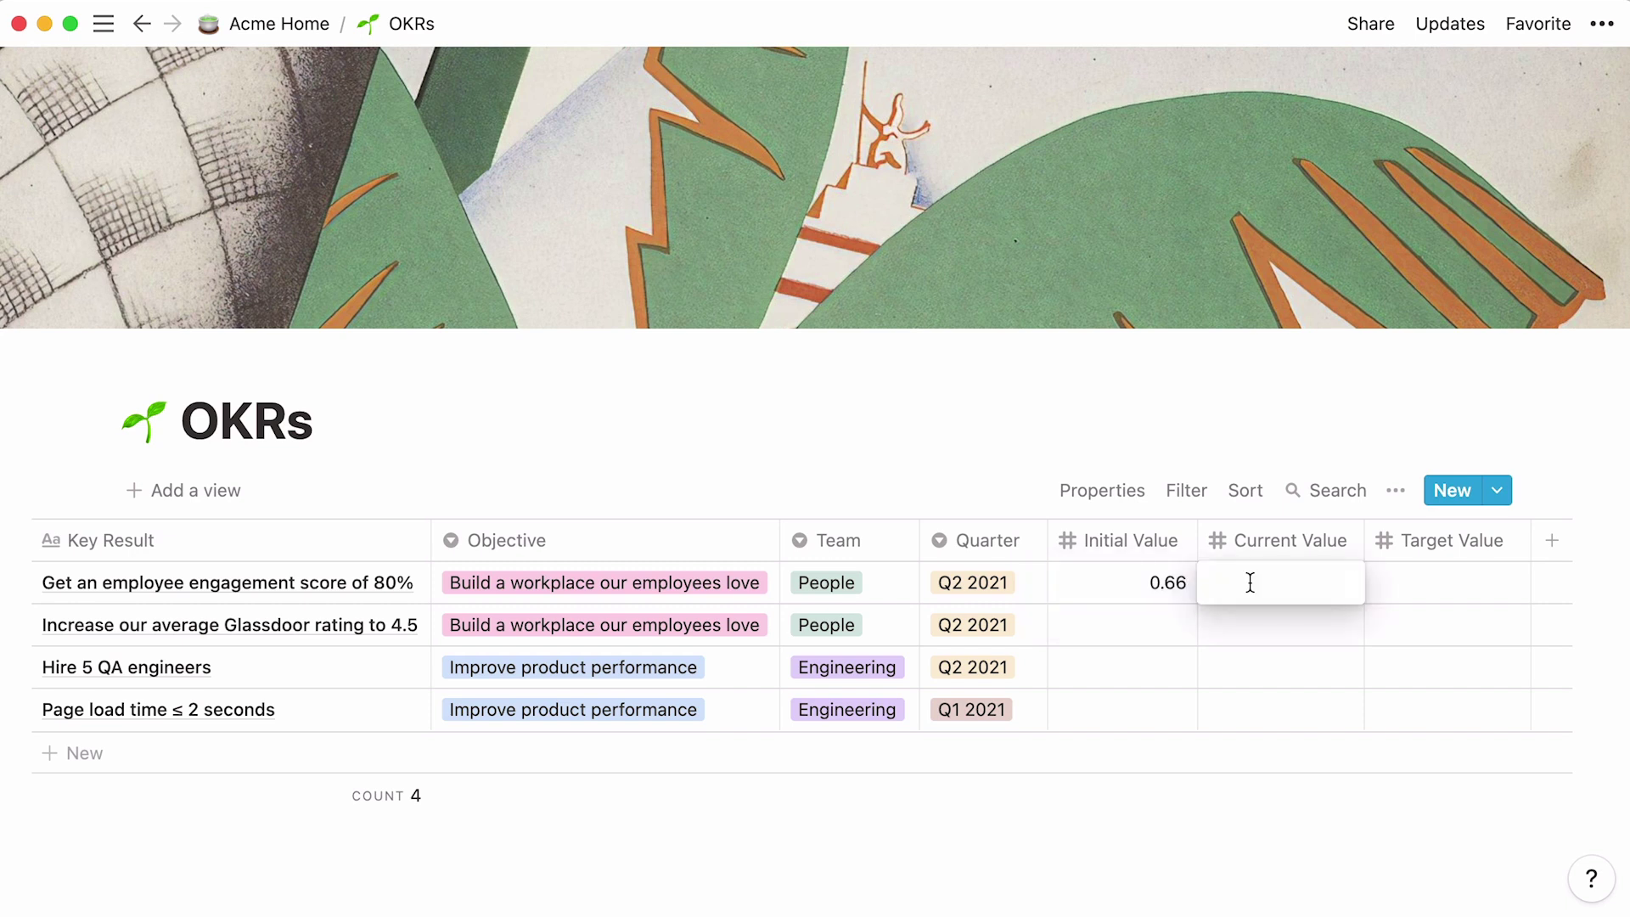
{"action": "type", "text": "0.73"}
{"action": "key", "text": "Return"}
{"action": "left_click", "coordinate": [1408, 580]}
{"action": "type", "text": "0.8"}
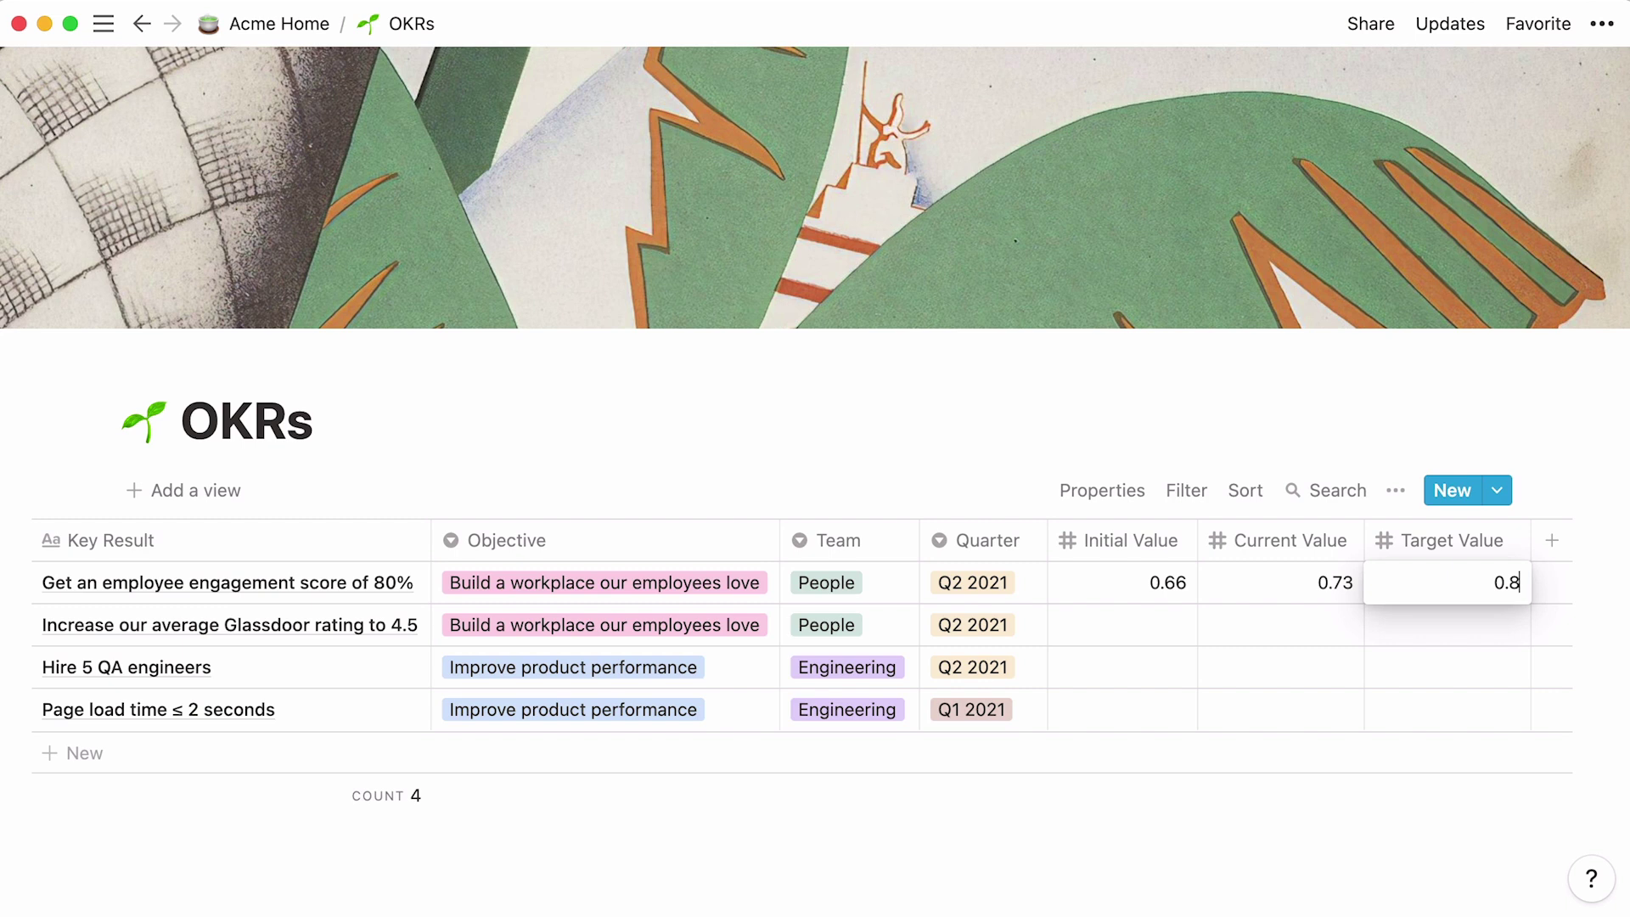
{"action": "key", "text": "Return"}
Step: Give the Glassdoor key result target 4.5, initial 3.7 and current 3.9
{"action": "left_click", "coordinate": [1415, 618]}
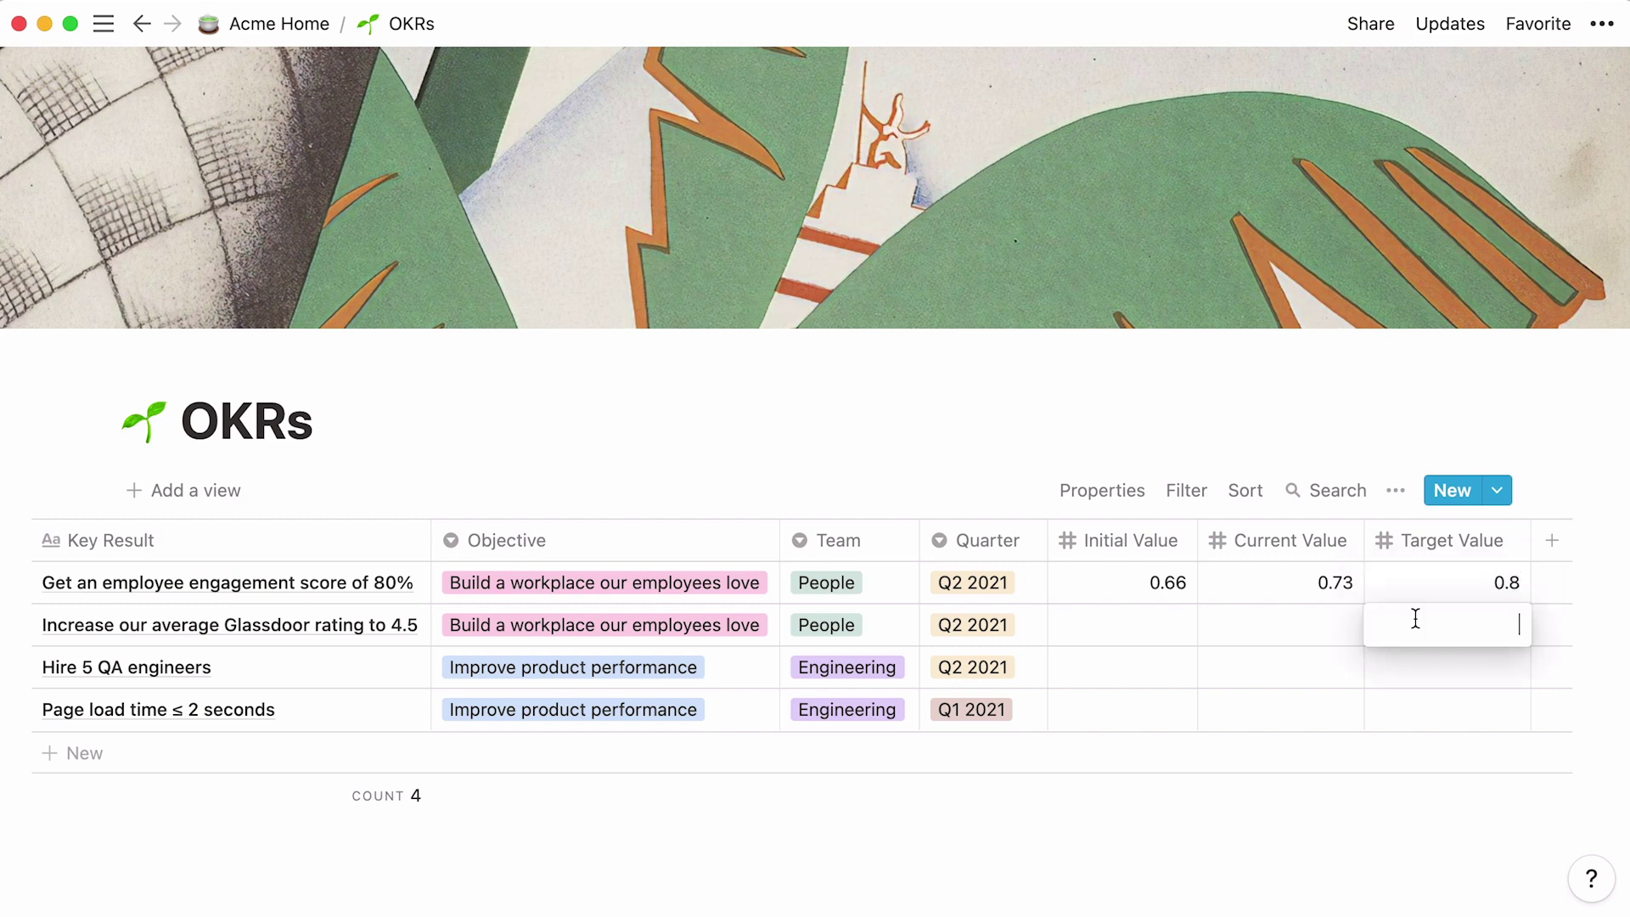
{"action": "type", "text": "4.5"}
{"action": "key", "text": "Return"}
{"action": "left_click", "coordinate": [1155, 625]}
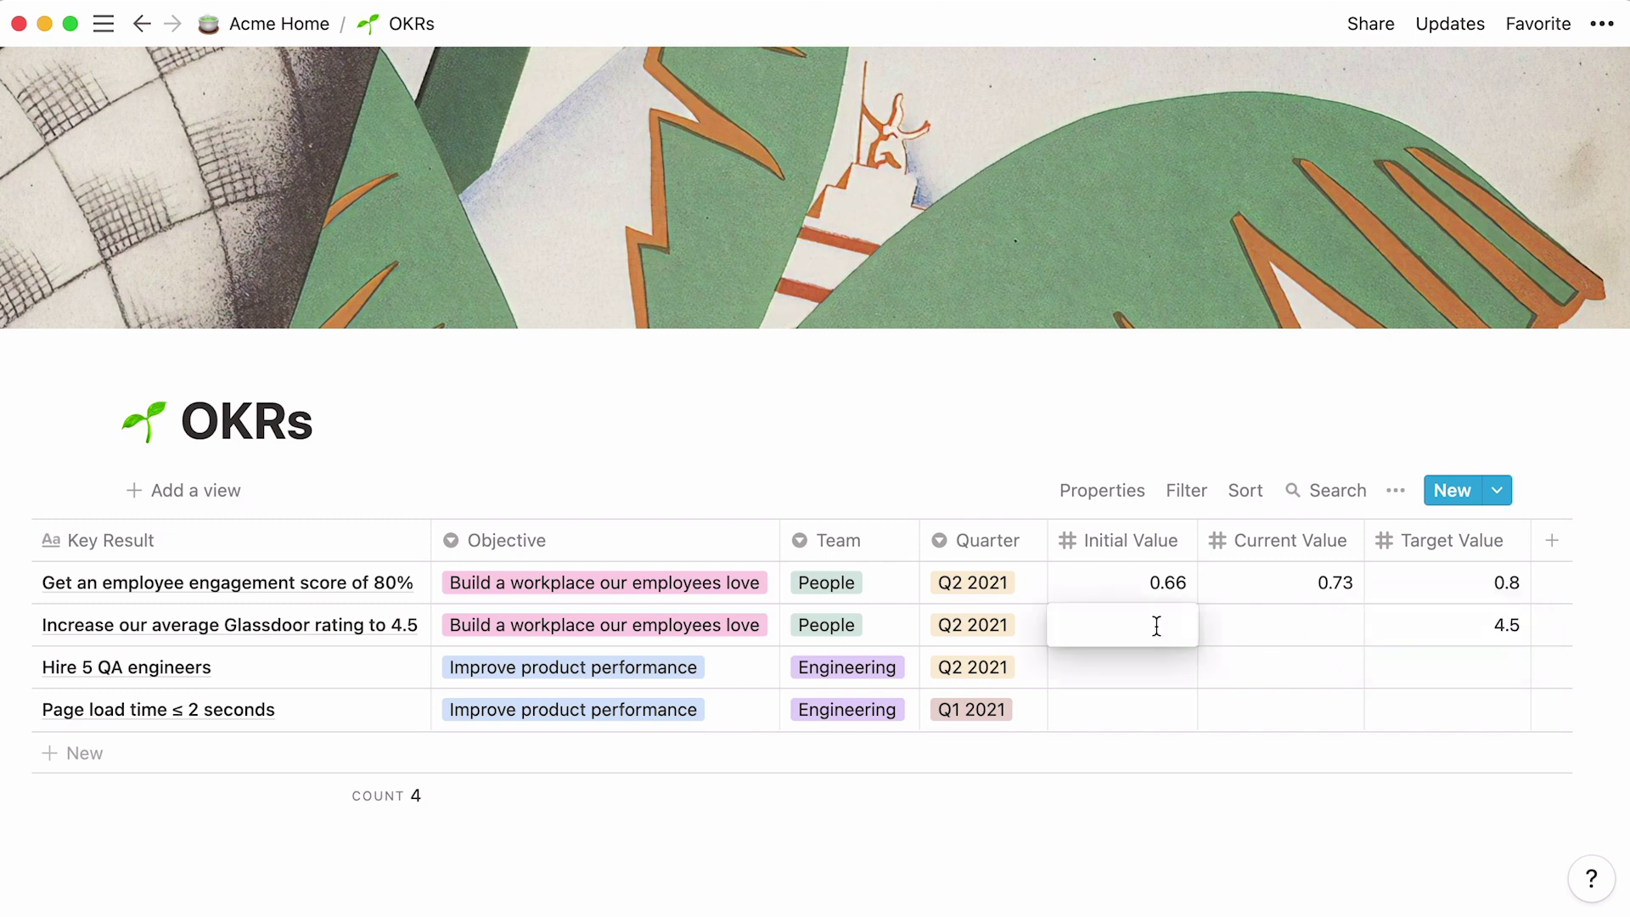
{"action": "type", "text": "3.7"}
{"action": "key", "text": "Return"}
{"action": "left_click", "coordinate": [1263, 625]}
{"action": "type", "text": "3.9"}
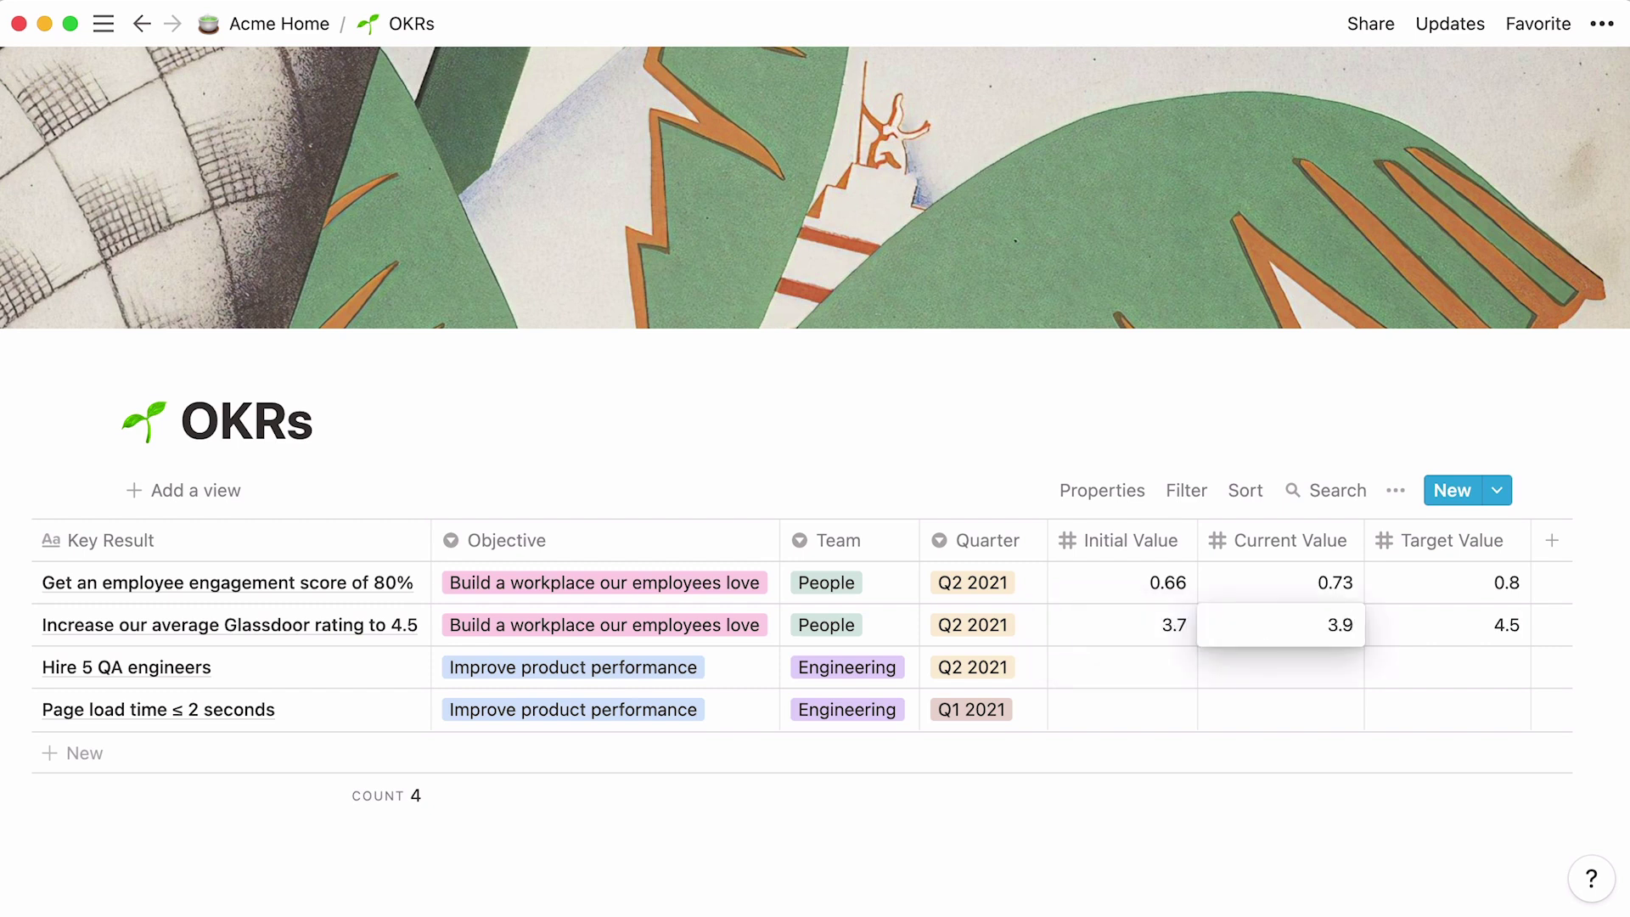
Step: Give the QA engineers key result initial 0, current 2 and target 5
{"action": "left_click", "coordinate": [1160, 666]}
{"action": "type", "text": "0"}
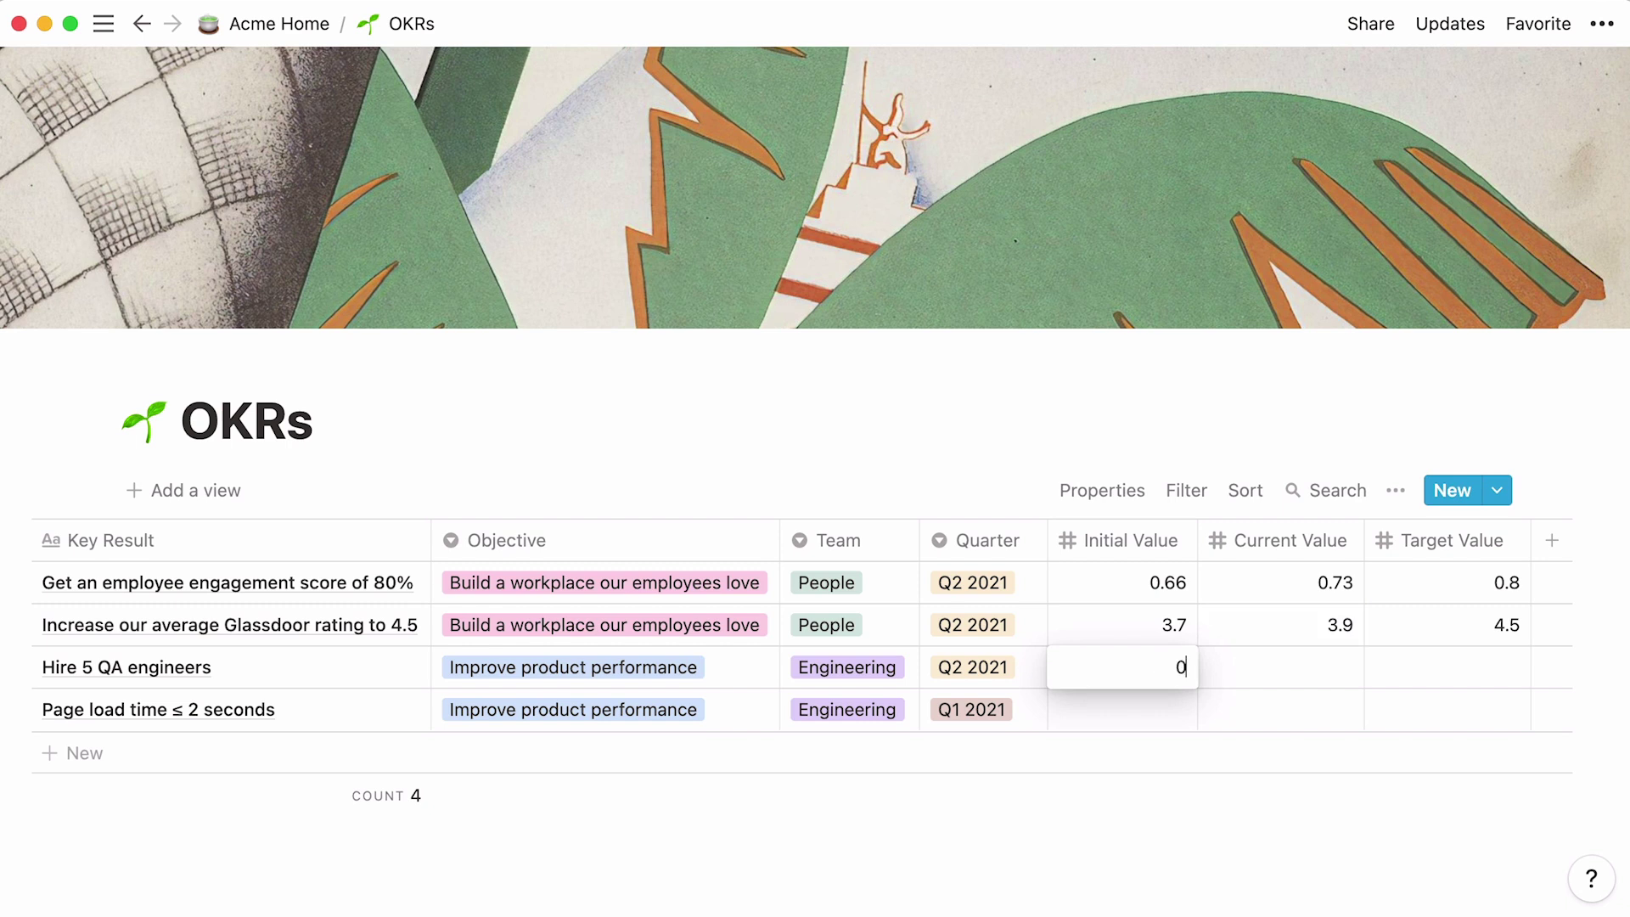
{"action": "key", "text": "Escape"}
{"action": "left_click", "coordinate": [1251, 668]}
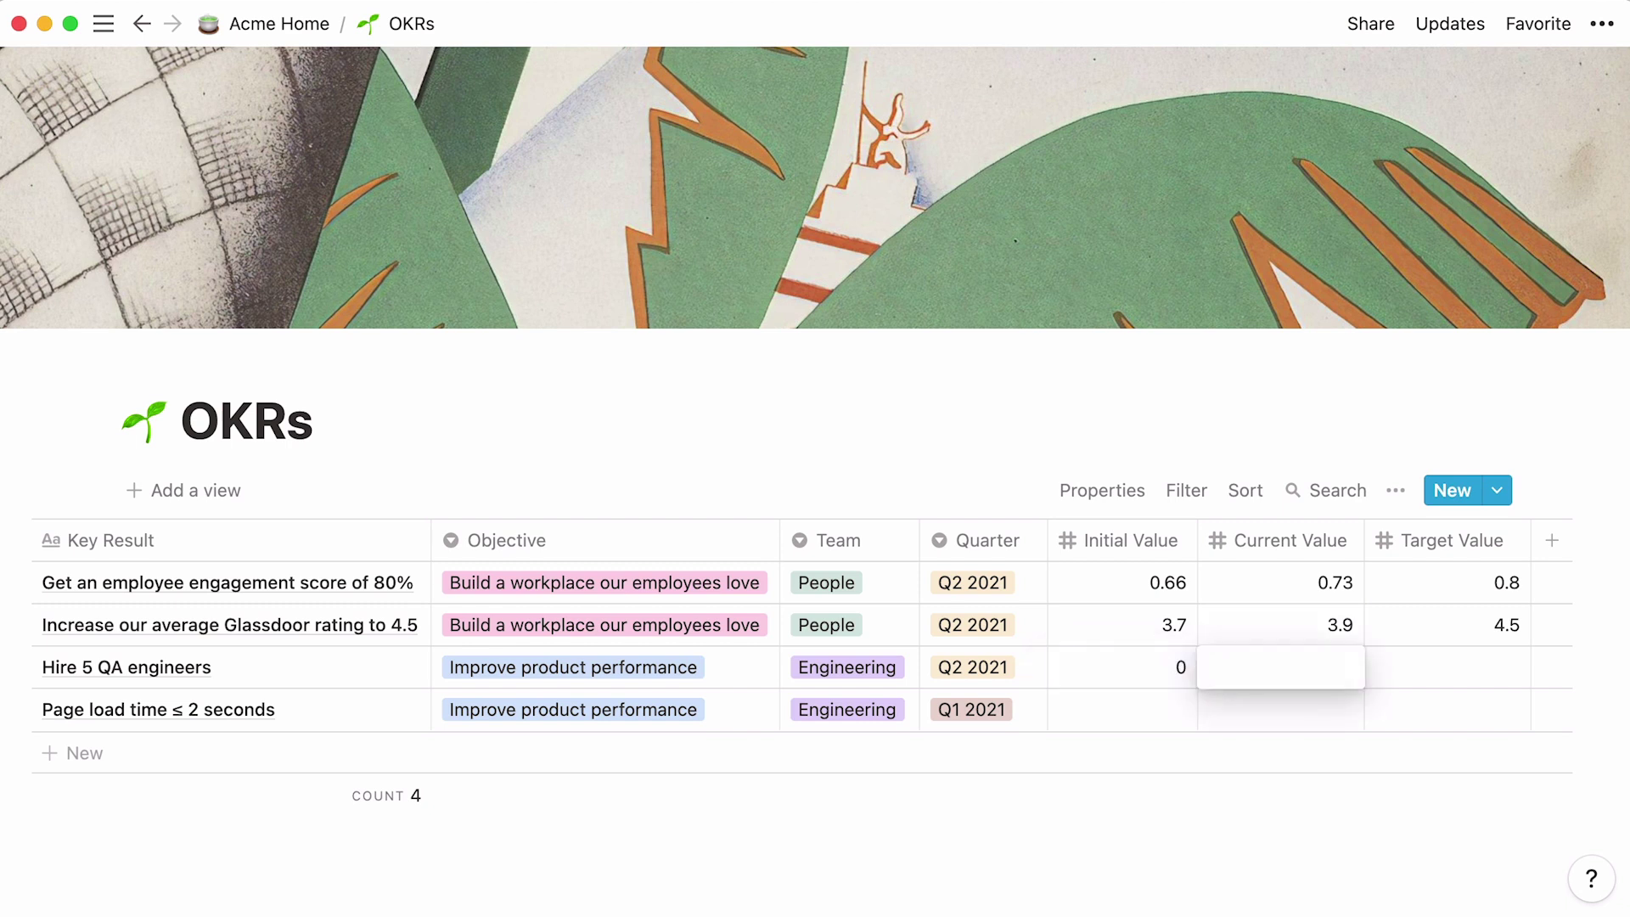
{"action": "type", "text": "2"}
{"action": "left_click", "coordinate": [1424, 659]}
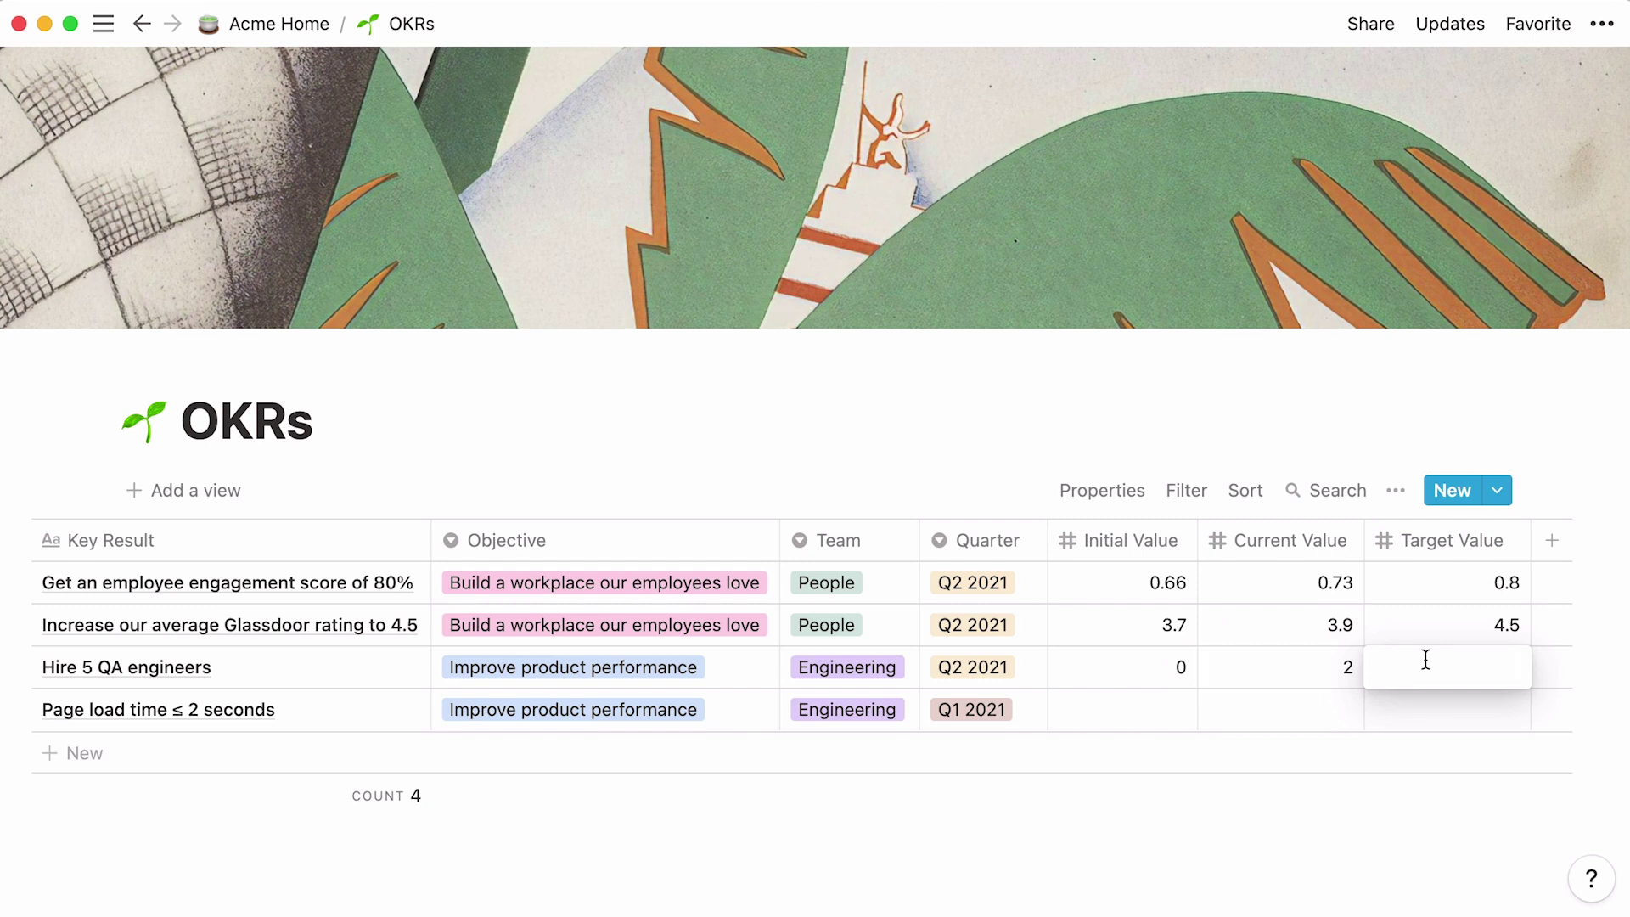
{"action": "type", "text": "5"}
{"action": "key", "text": "Escape"}
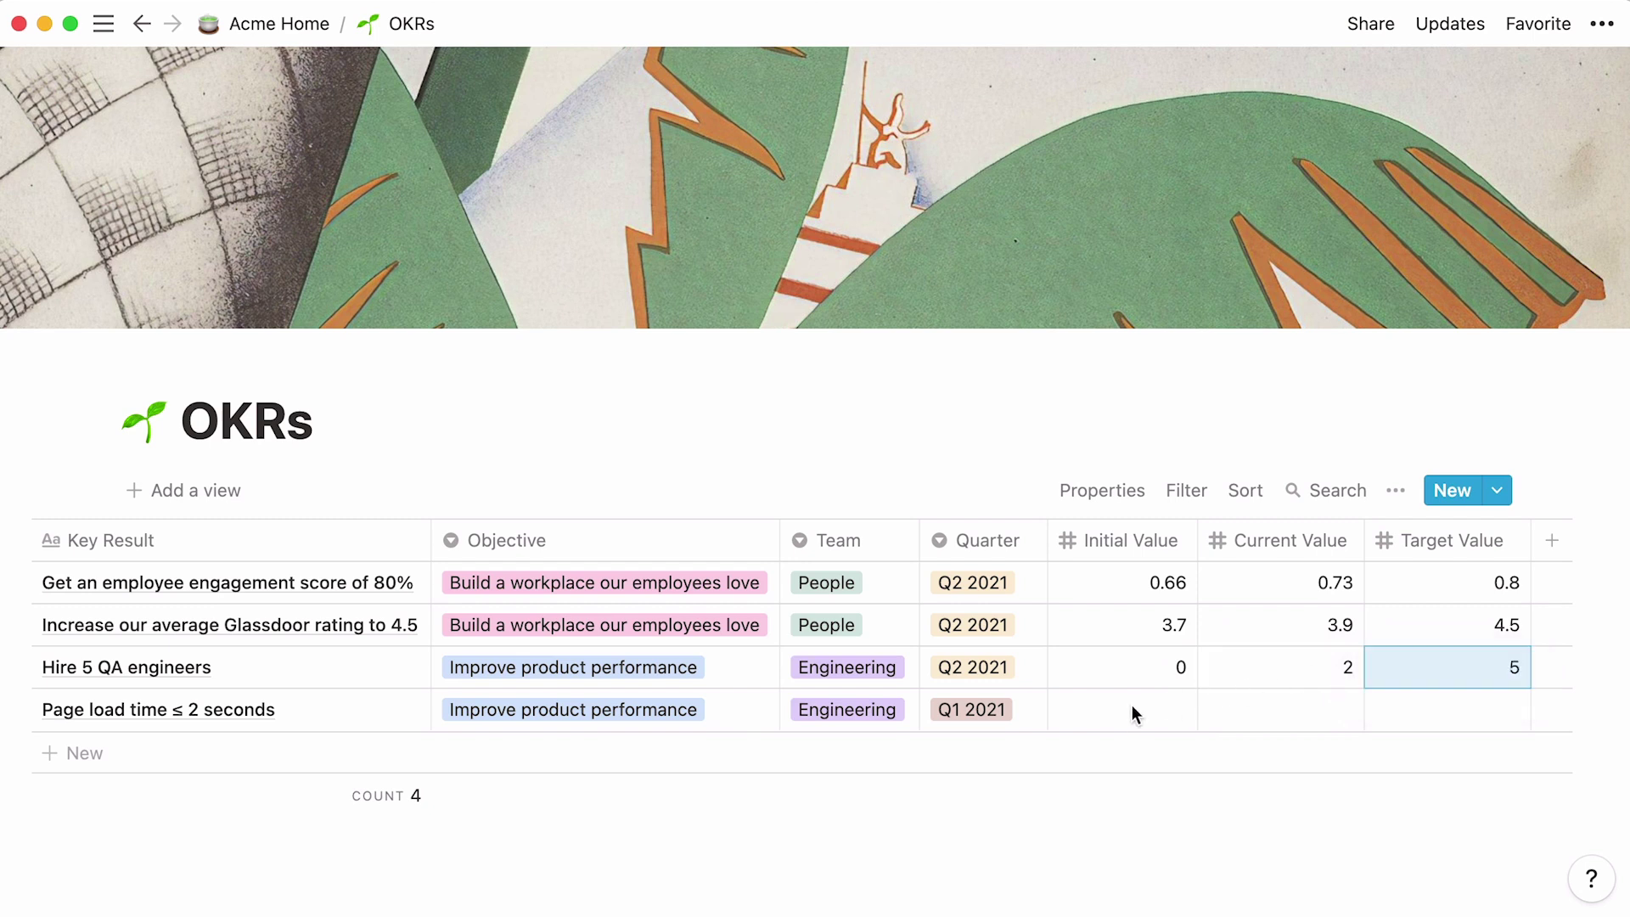
Step: Give the page load key result initial 2.5, current 2 and target 2
{"action": "left_click", "coordinate": [1135, 714]}
{"action": "type", "text": "2.5"}
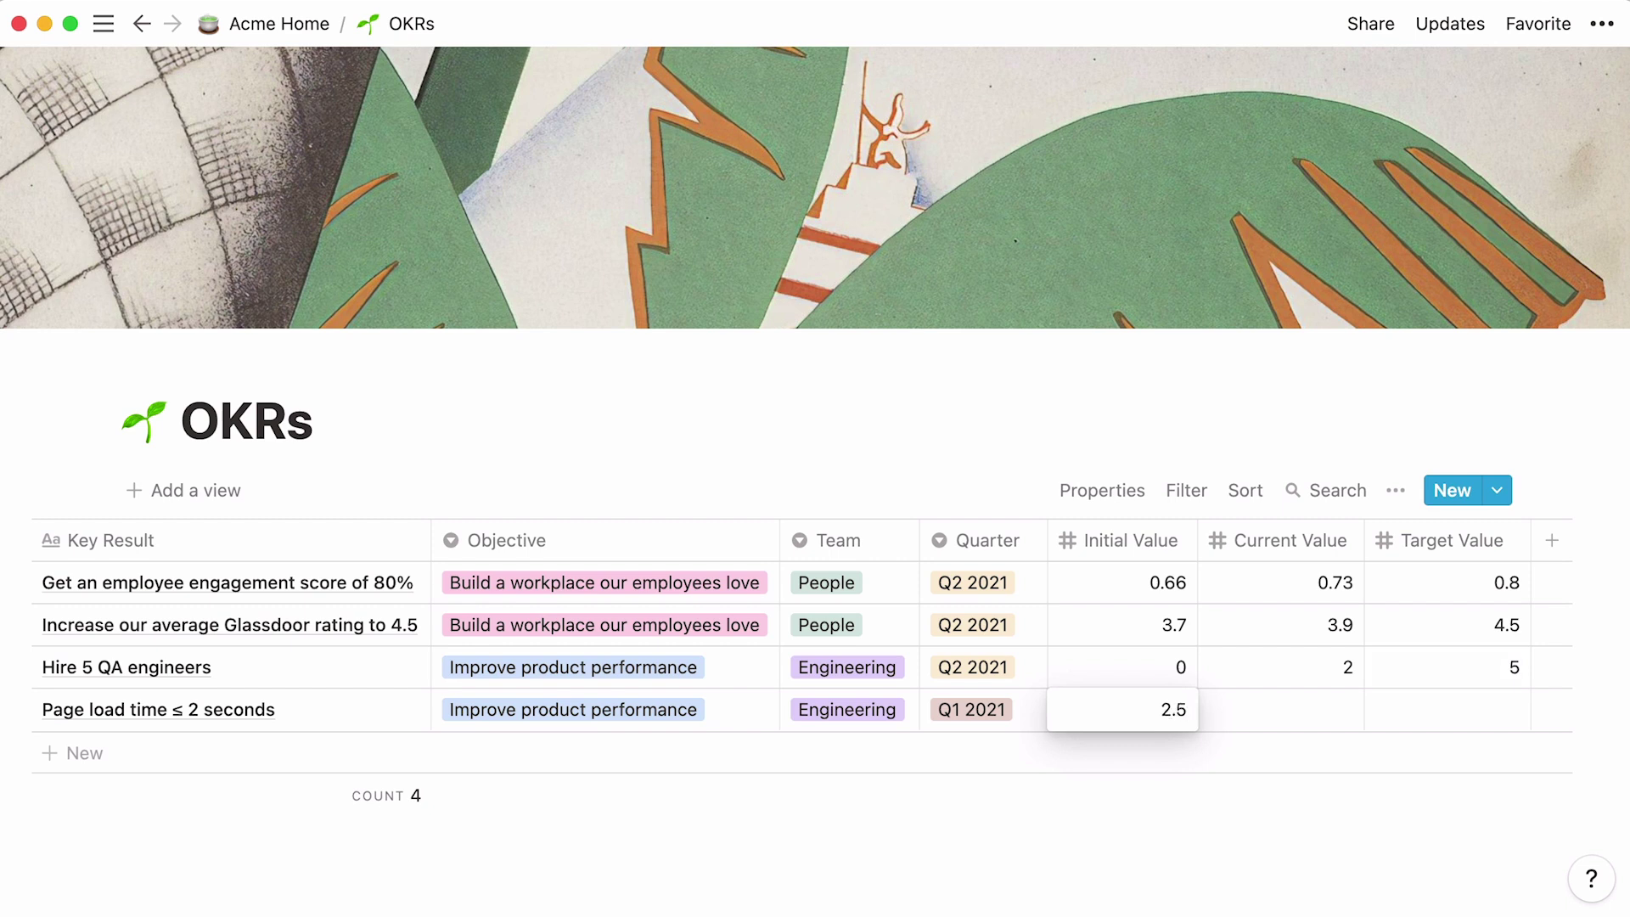
{"action": "key", "text": "Escape"}
{"action": "left_click", "coordinate": [1270, 706]}
{"action": "type", "text": "2"}
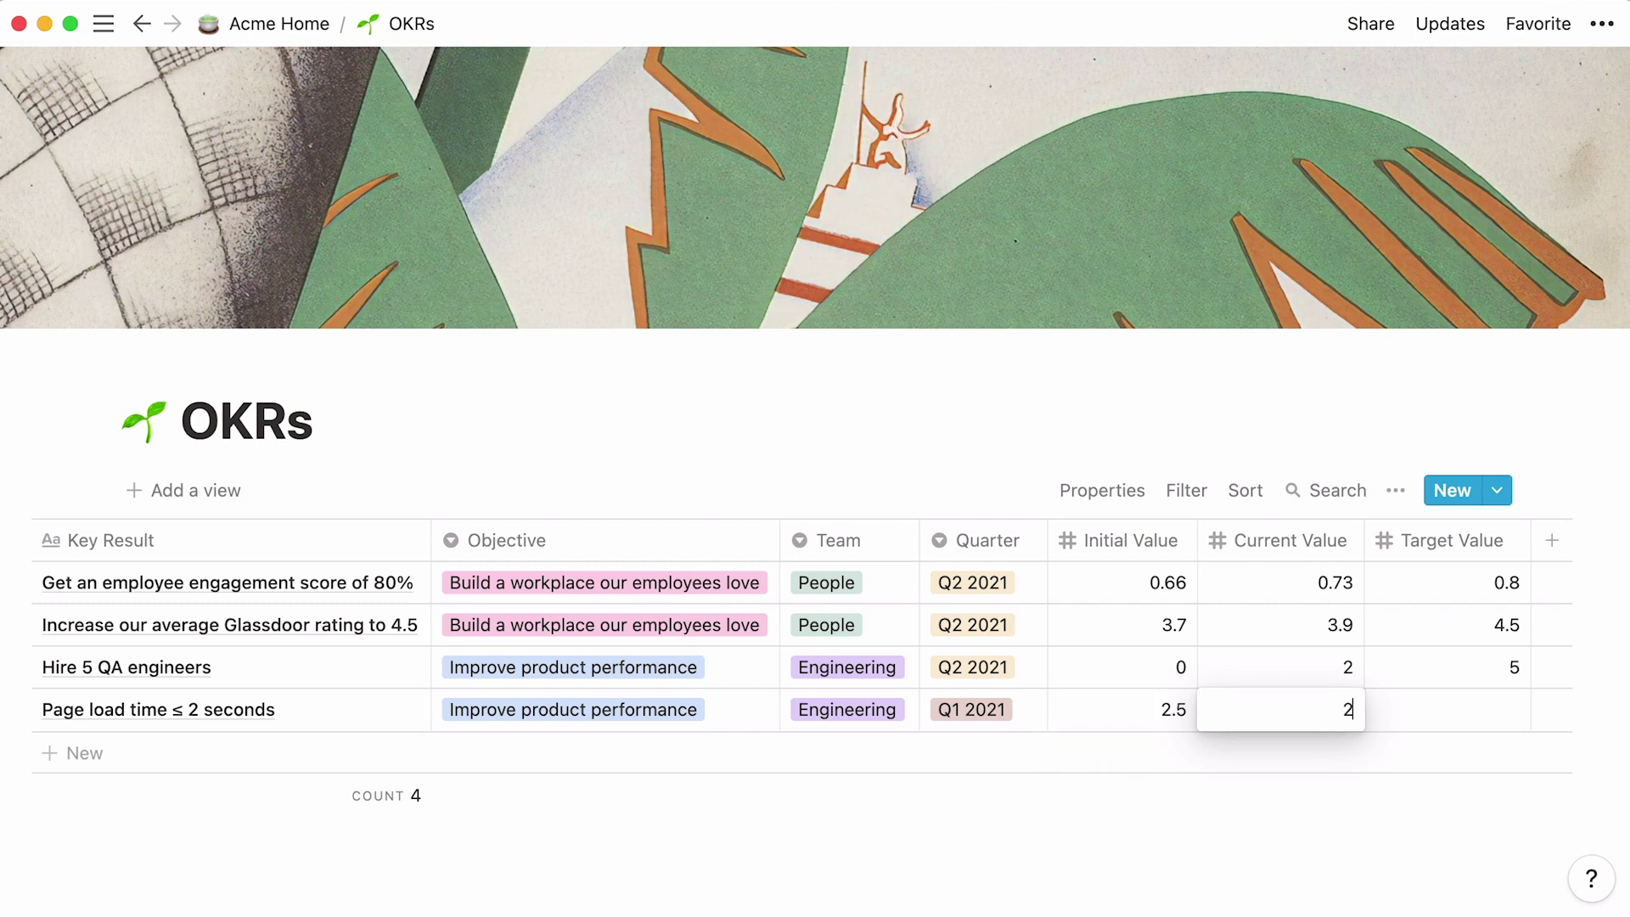
{"action": "key", "text": "Escape"}
{"action": "left_click", "coordinate": [1413, 706]}
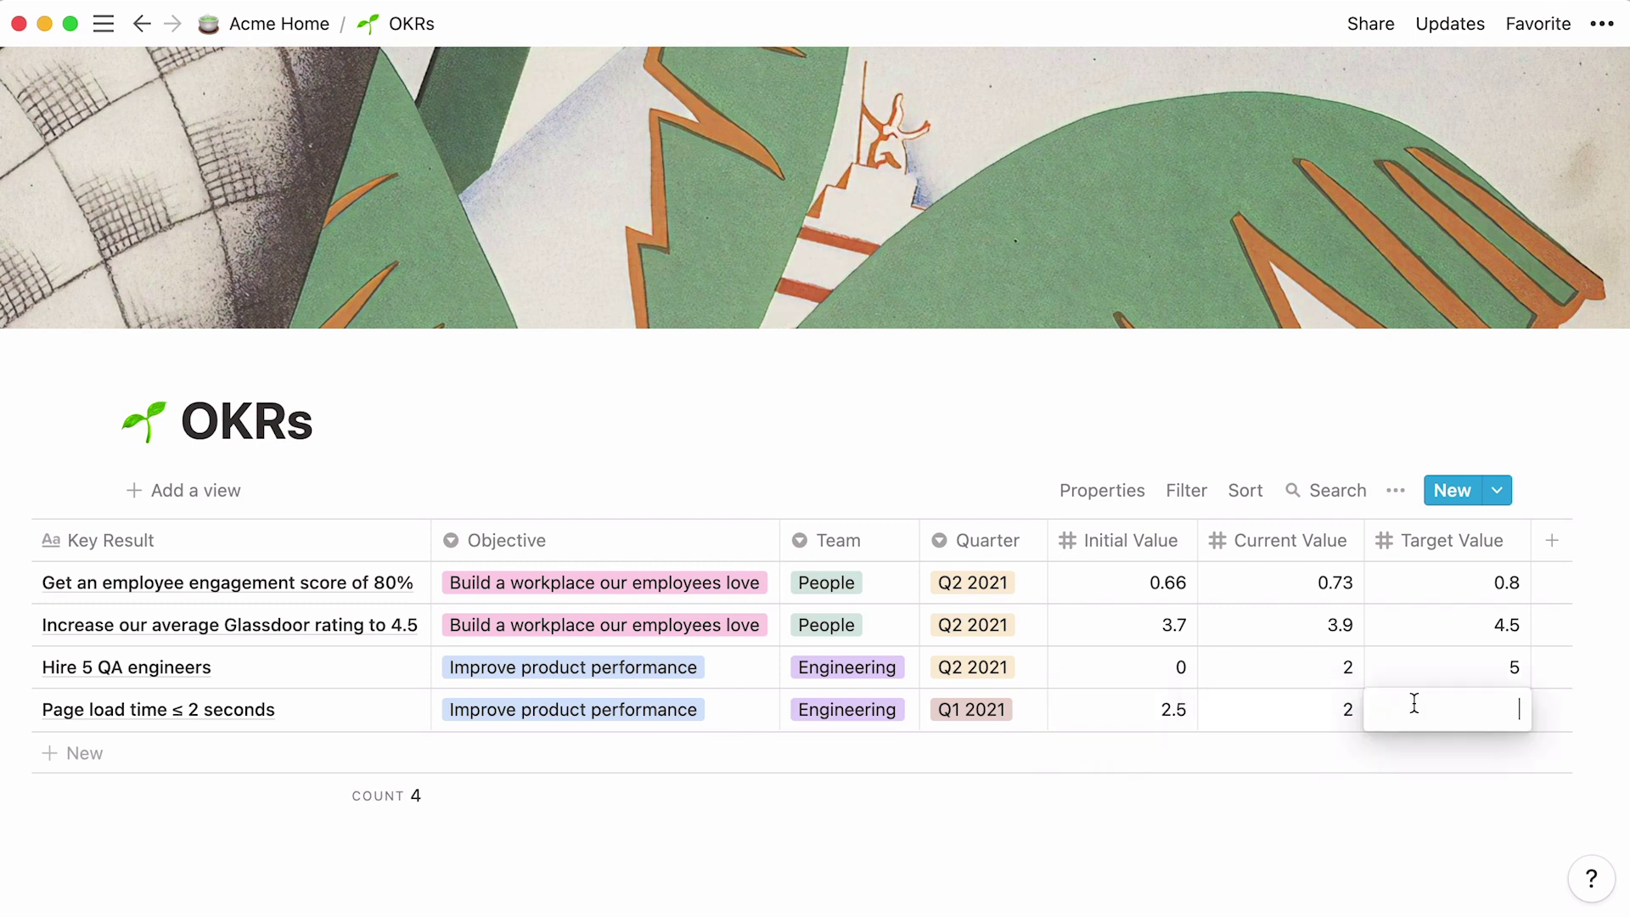
{"action": "type", "text": "2"}
{"action": "key", "text": "Escape"}
{"action": "key", "text": "Escape"}
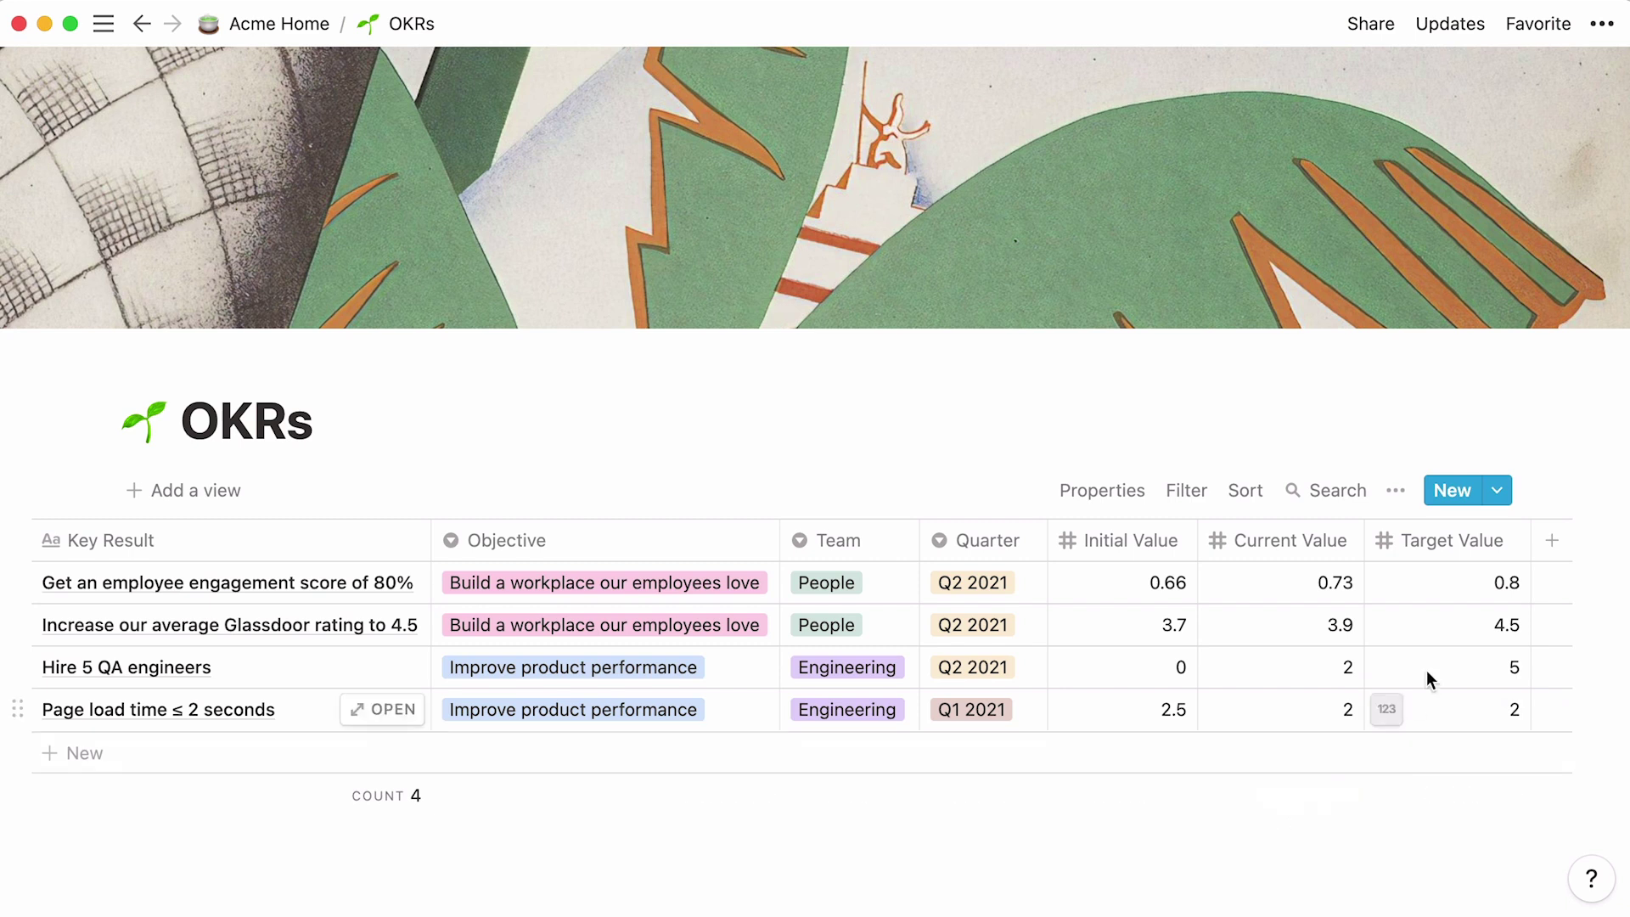
Step: Add a new formula property named Progress to the OKRs table
{"action": "left_click", "coordinate": [1552, 540]}
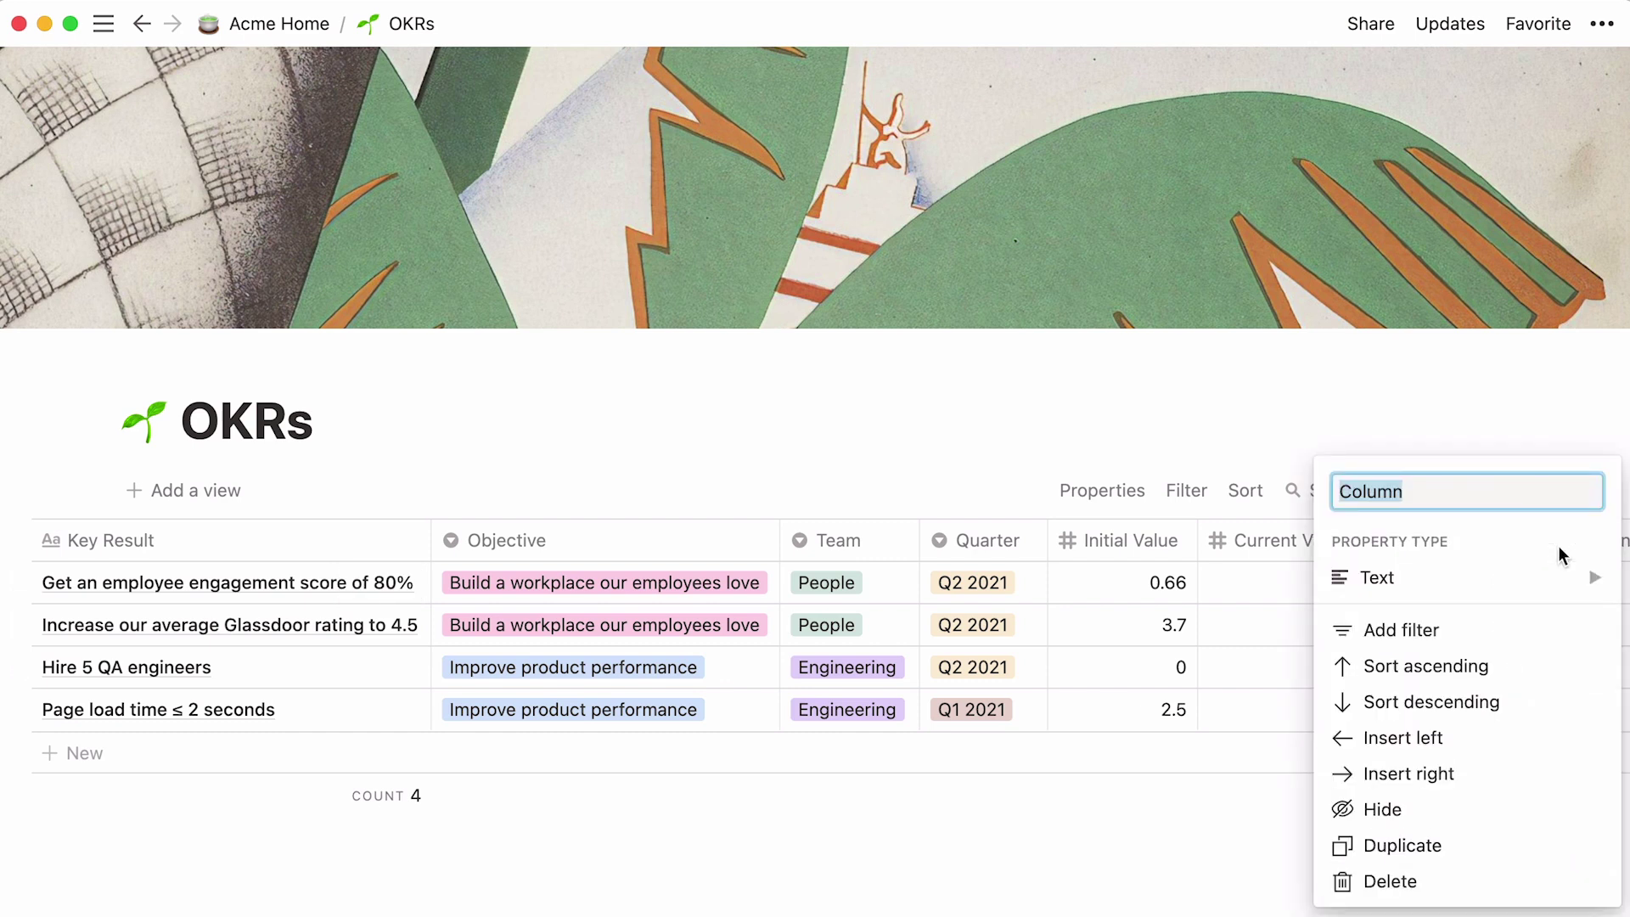
{"action": "type", "text": "Progress"}
{"action": "mouse_move", "coordinate": [1564, 582]}
{"action": "left_click", "coordinate": [1200, 798]}
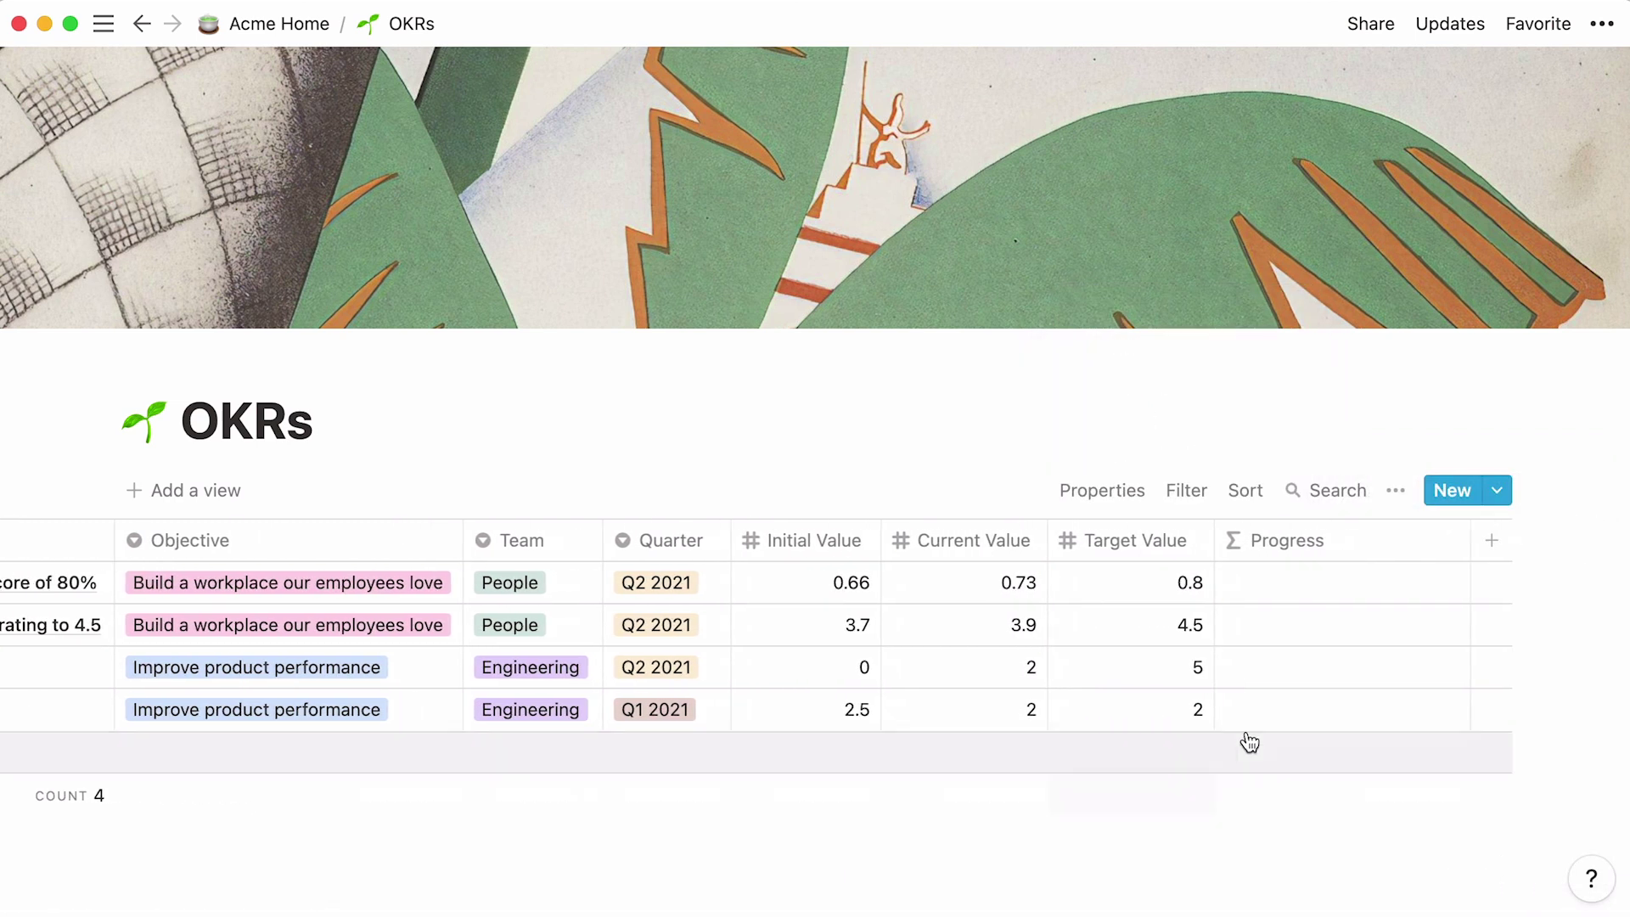
Step: Set the Progress formula to (Current Value − Initial Value)/(Target Value − Initial Value)
{"action": "left_click", "coordinate": [1297, 671]}
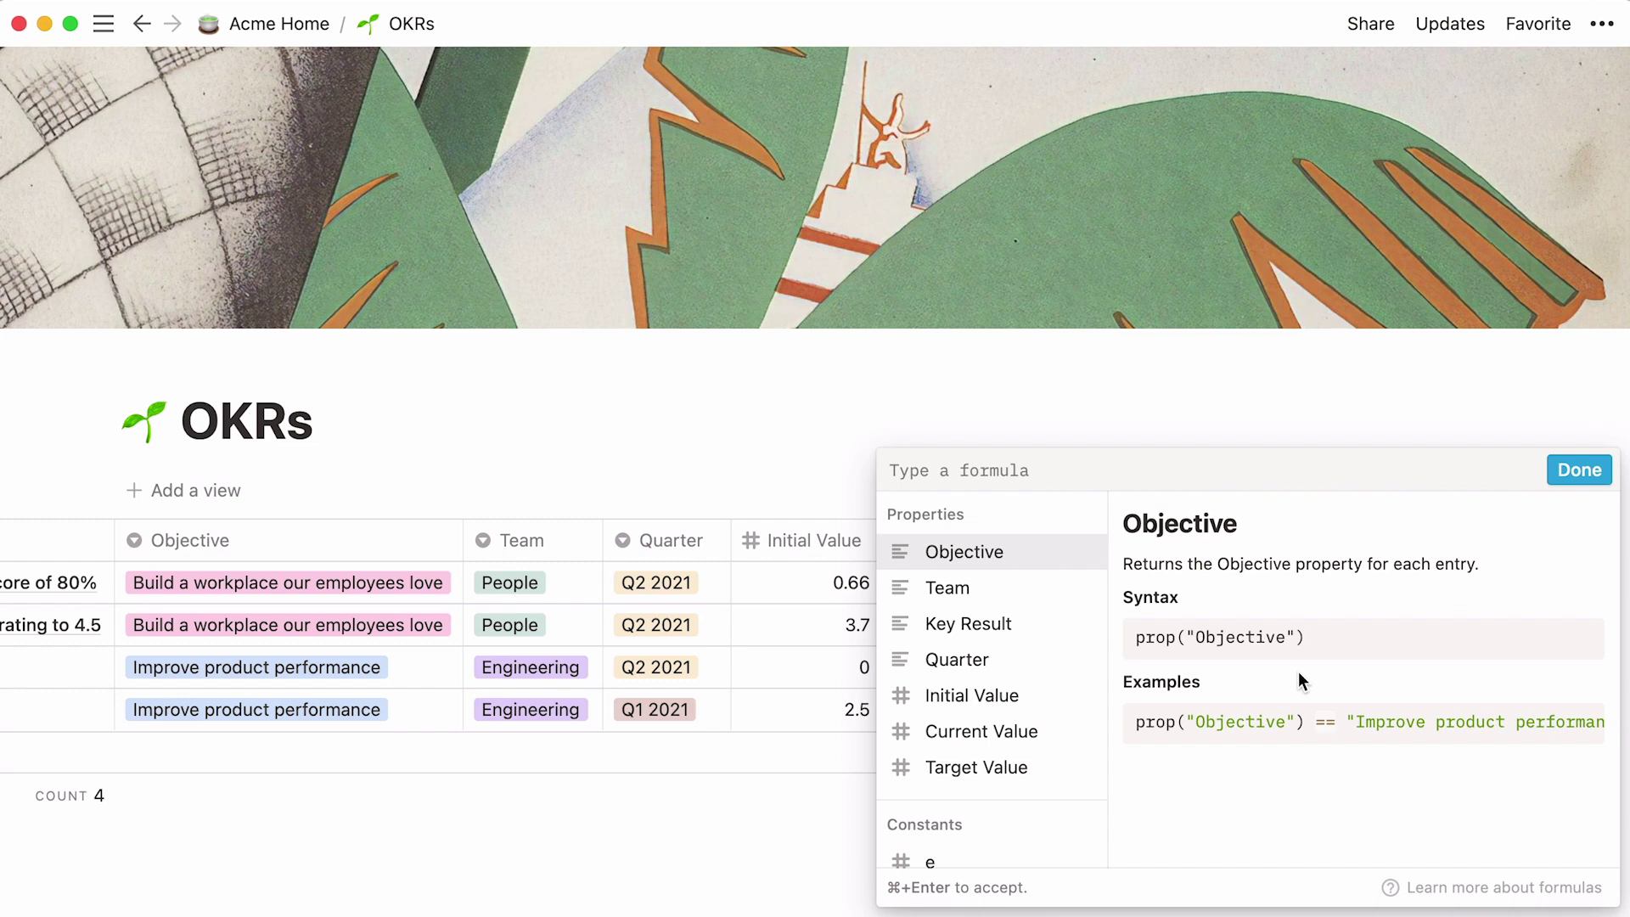
{"action": "type", "text": "("}
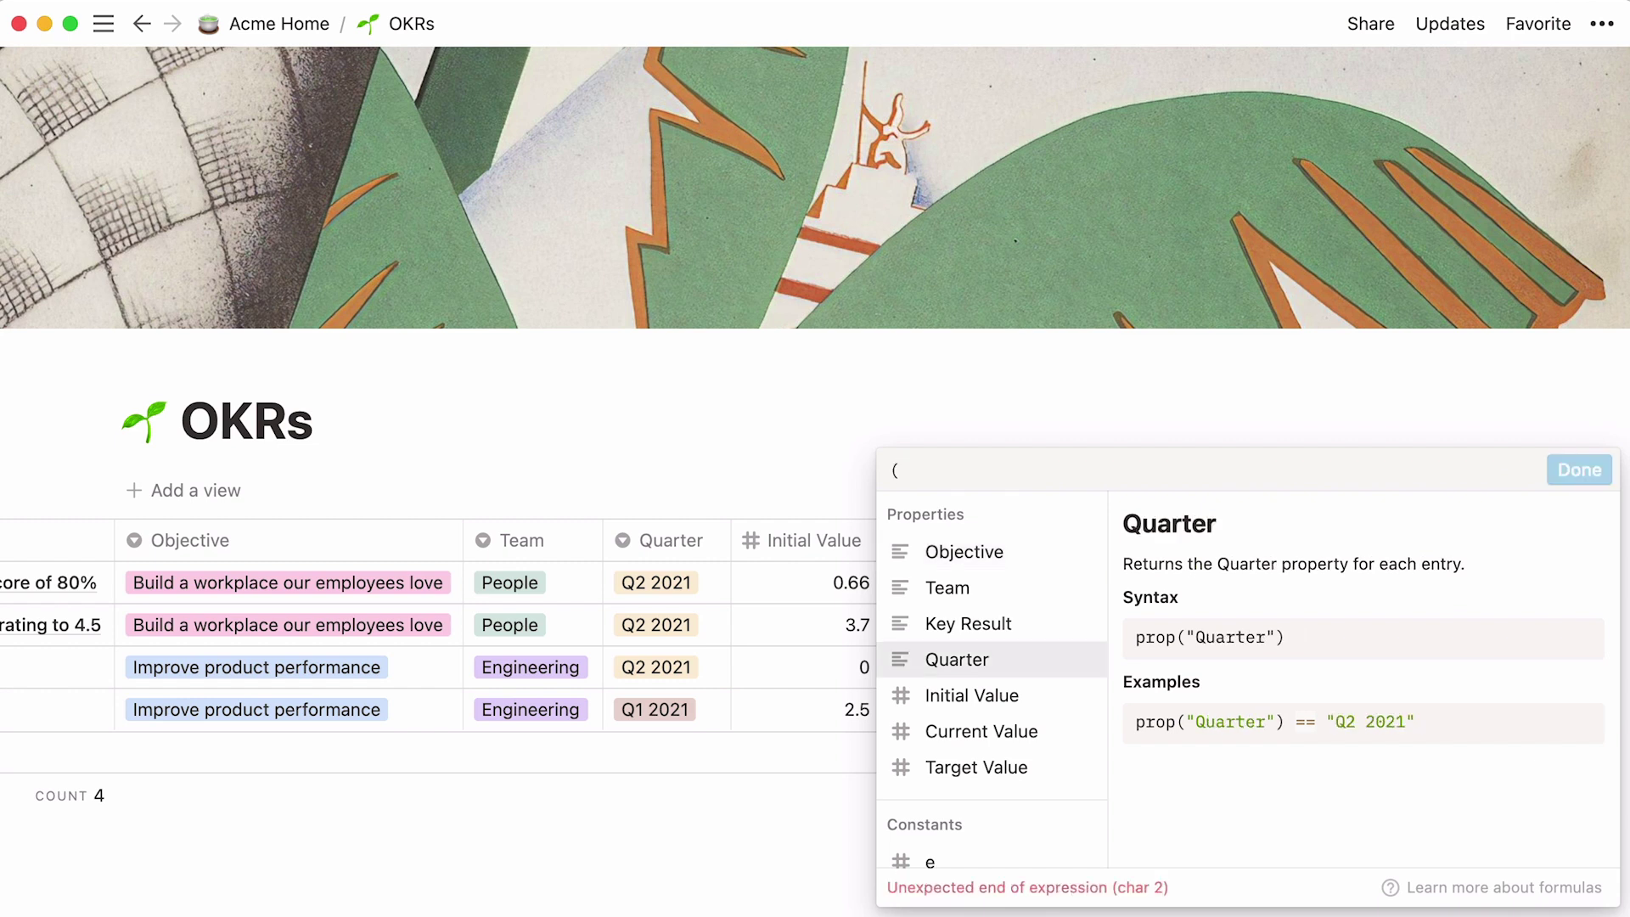
{"action": "left_click", "coordinate": [1024, 743]}
{"action": "type", "text": "-"}
{"action": "left_click", "coordinate": [1024, 706]}
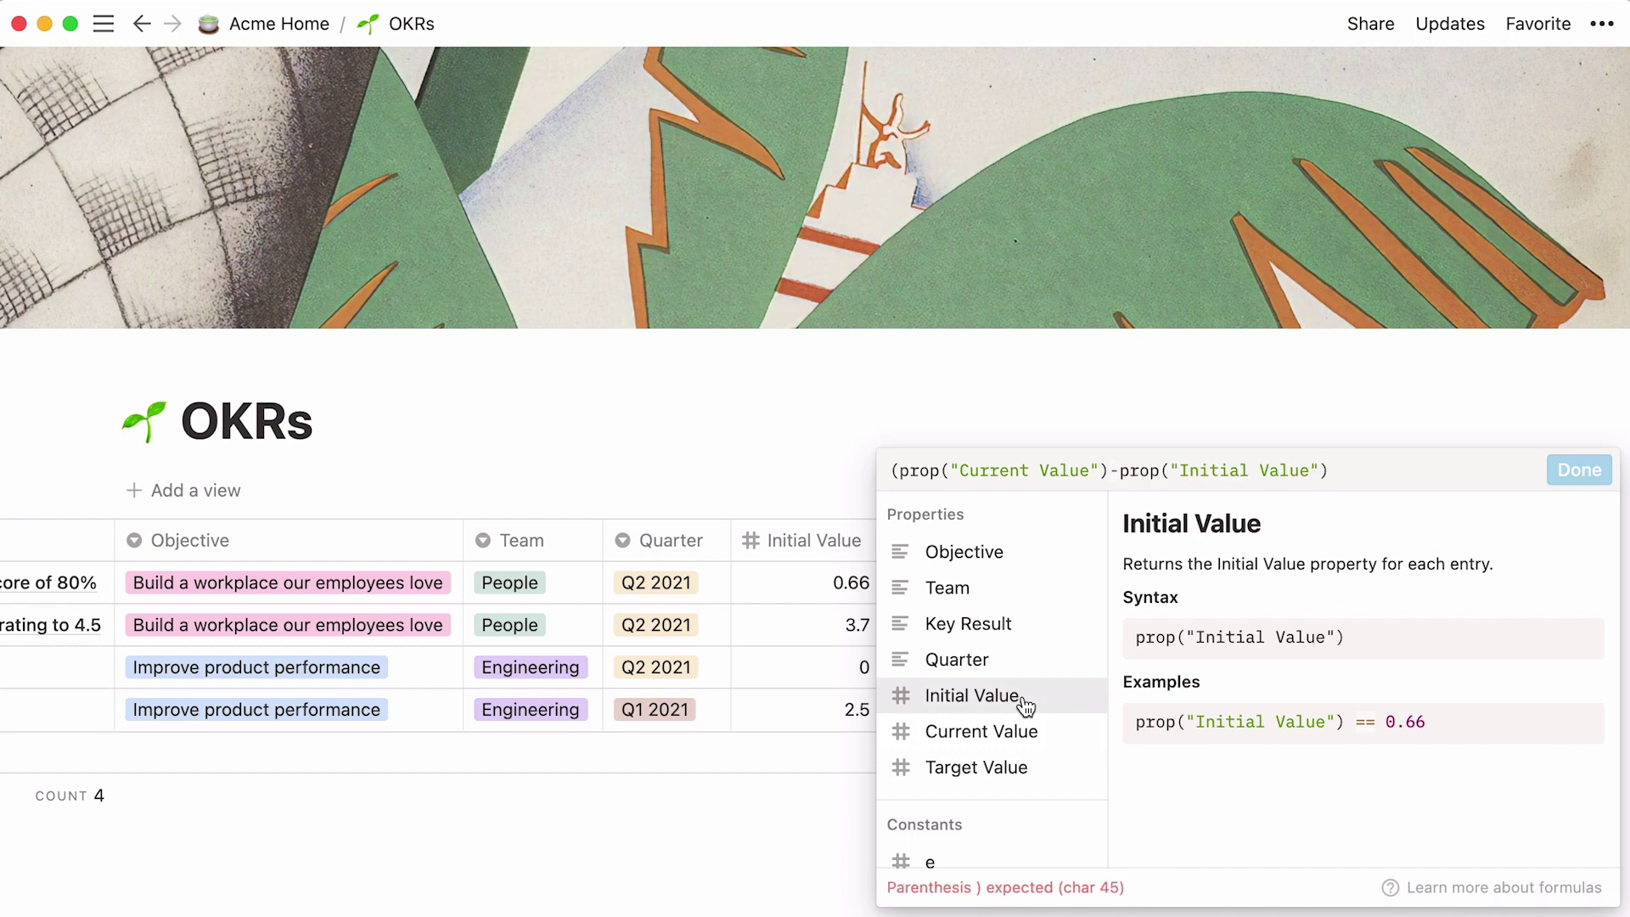
{"action": "type", "text": ")/("}
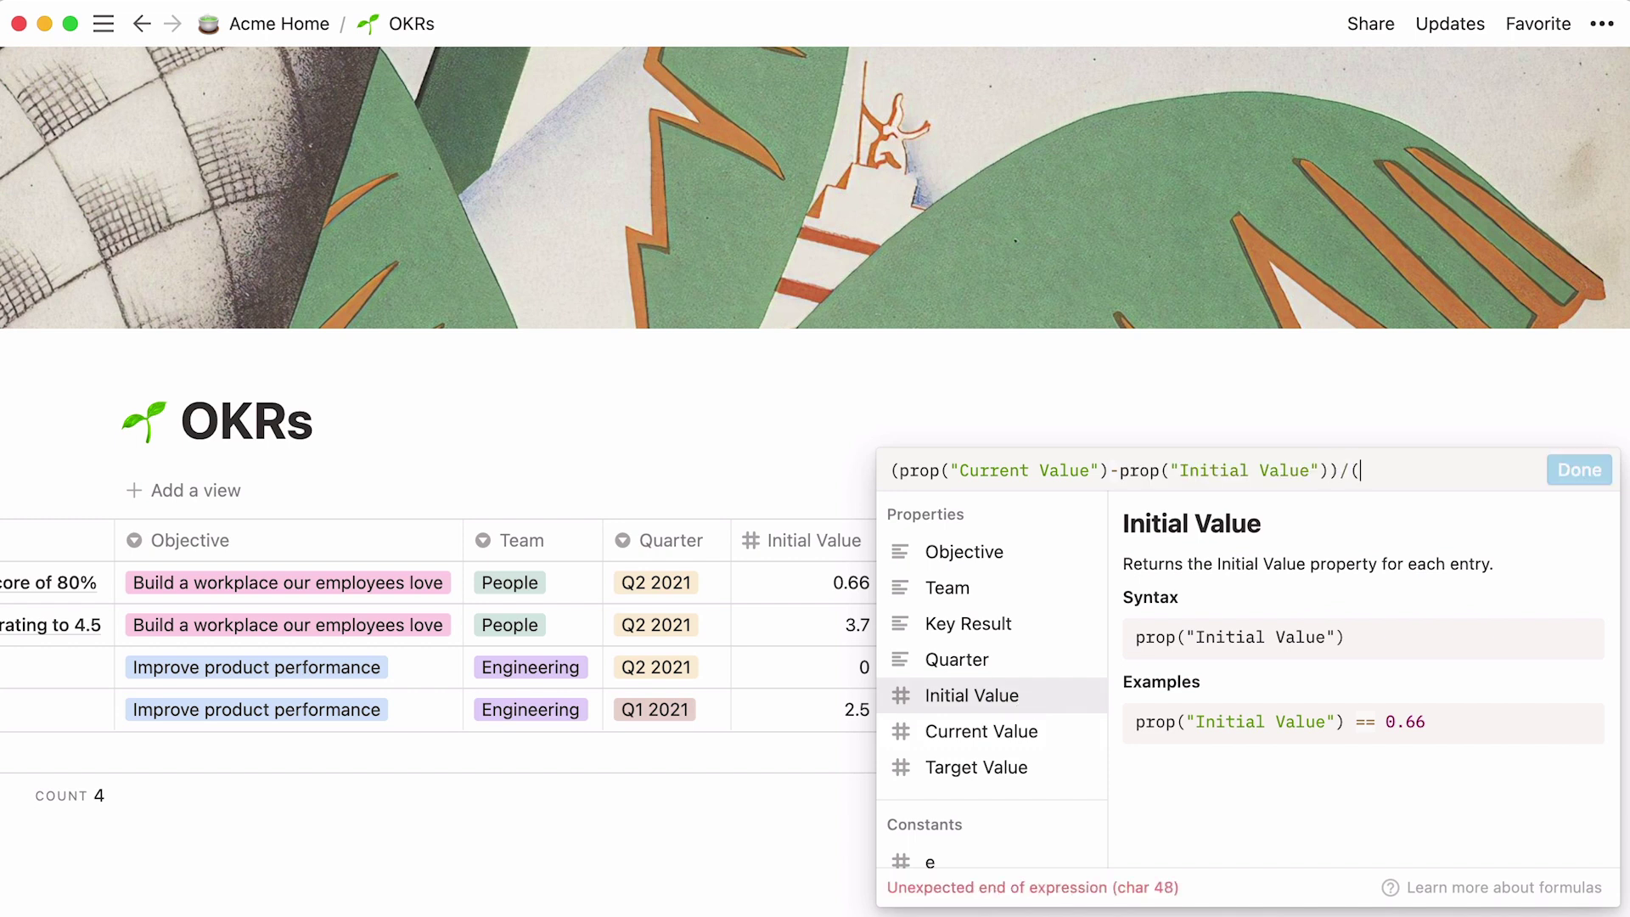
{"action": "left_click", "coordinate": [1029, 767]}
{"action": "type", "text": "-"}
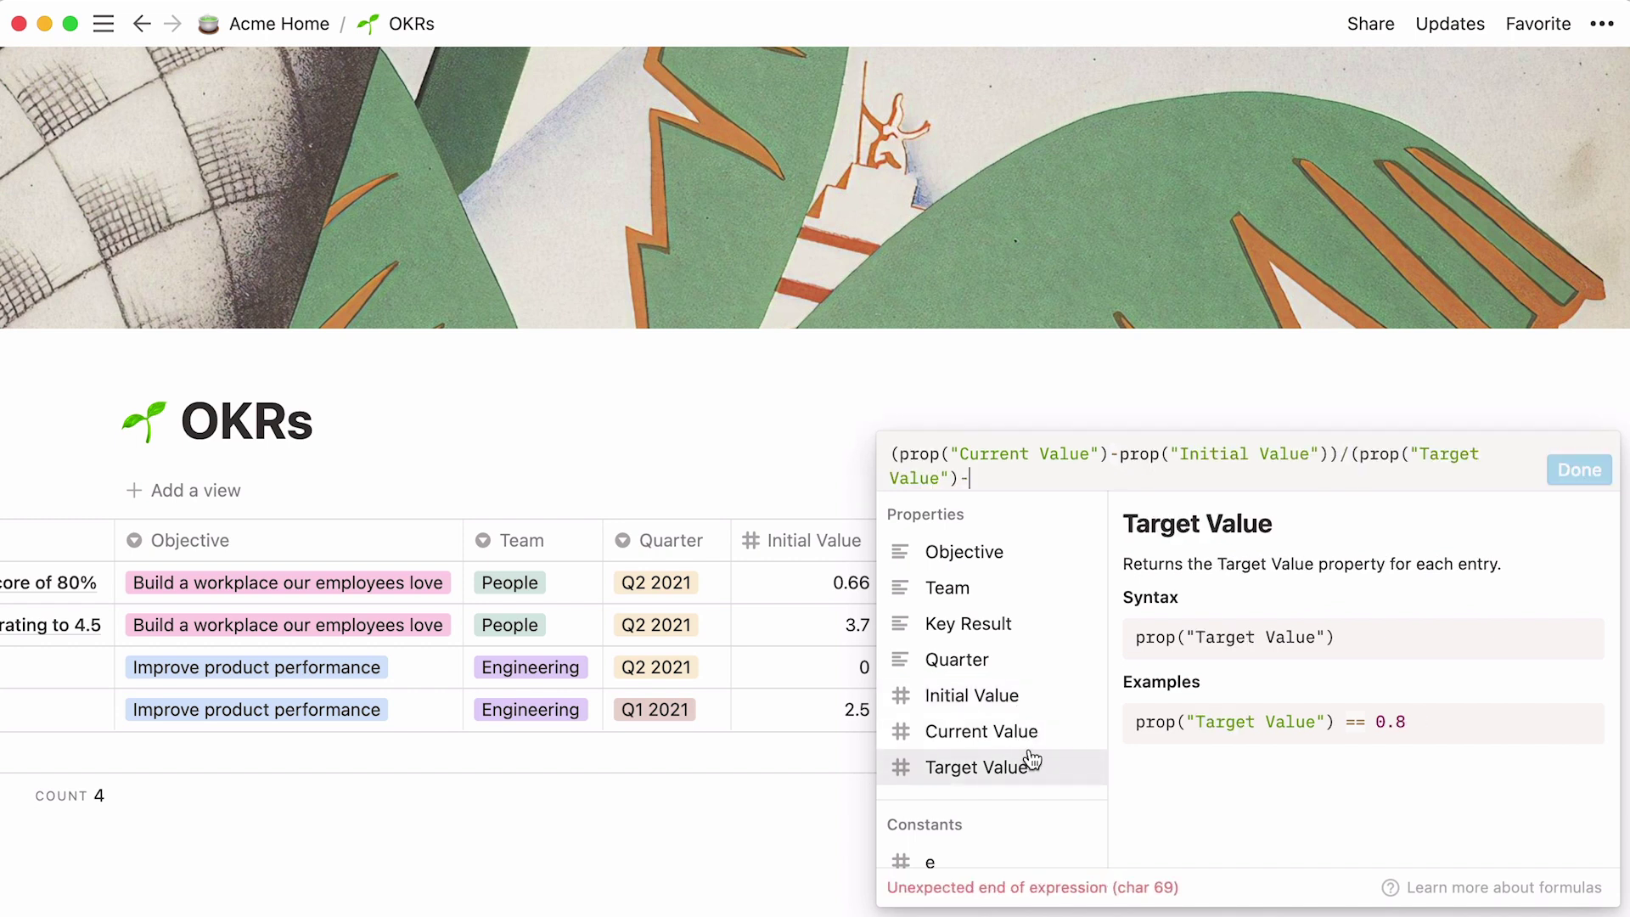
{"action": "left_click", "coordinate": [1051, 705]}
{"action": "type", "text": ")"}
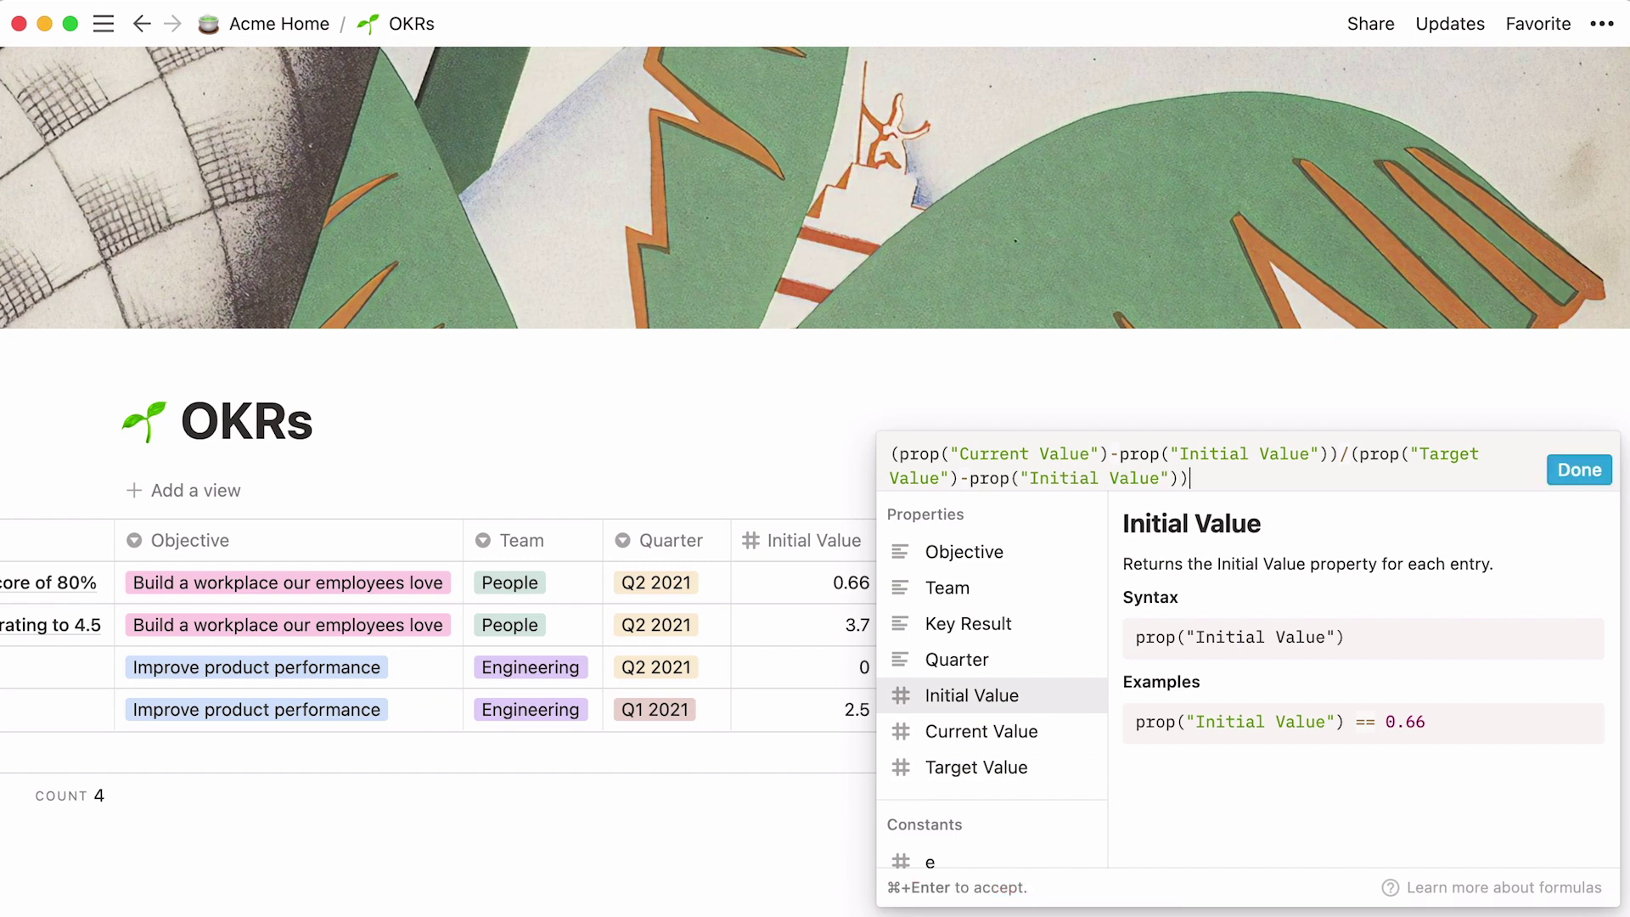
{"action": "left_click", "coordinate": [1579, 471]}
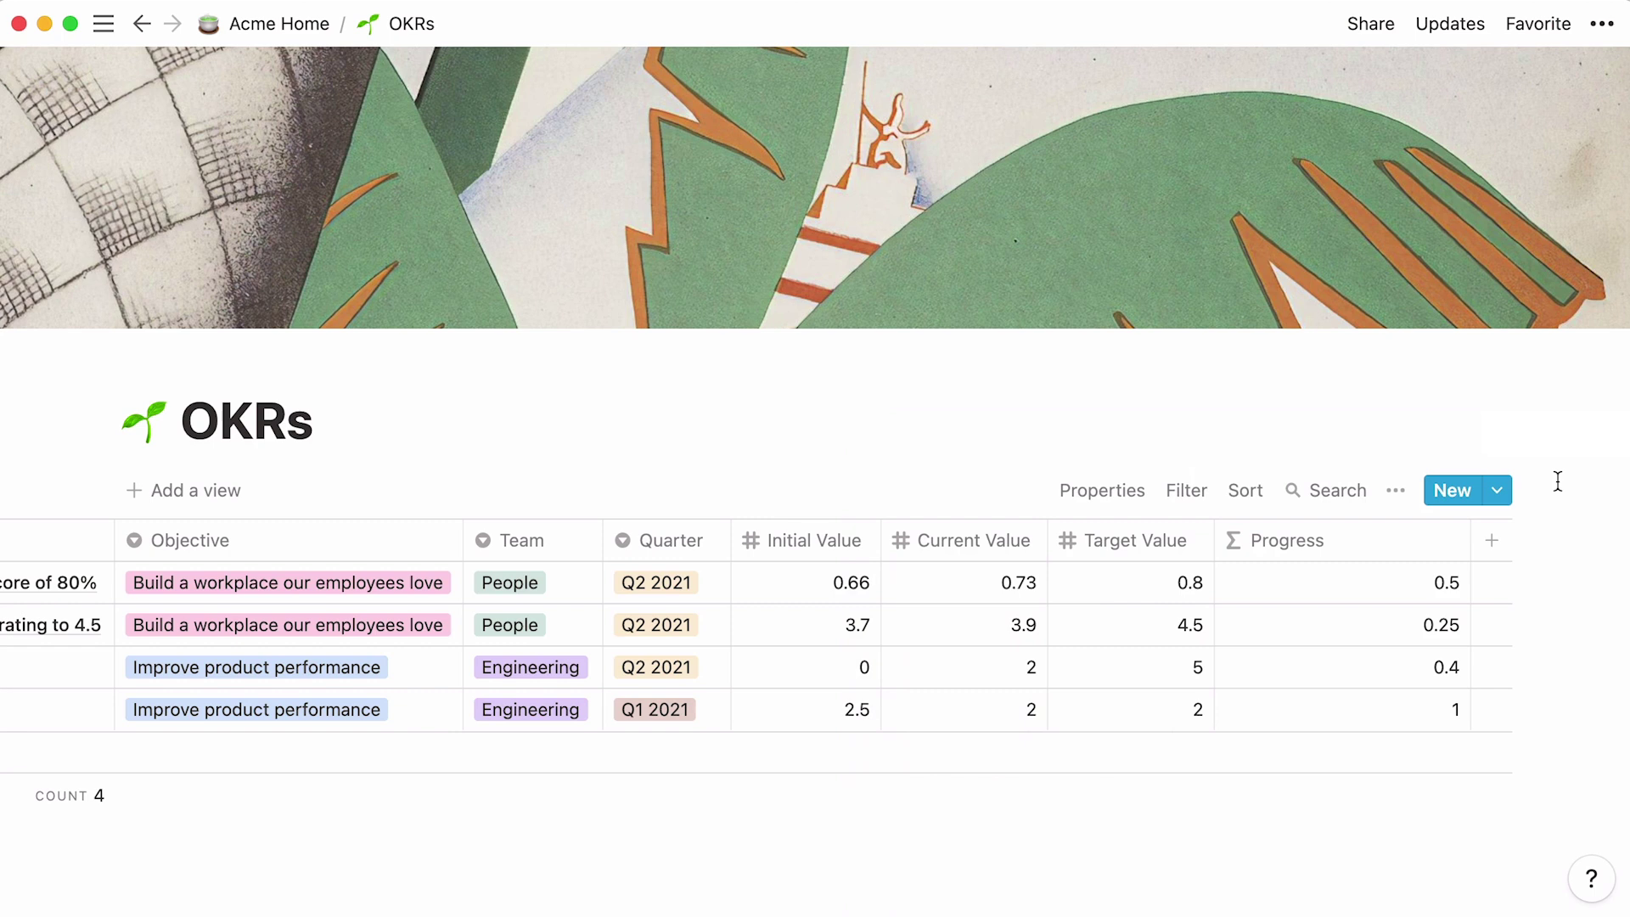
Step: Format Progress as Percent and narrow the Progress column
{"action": "mouse_move", "coordinate": [1338, 584]}
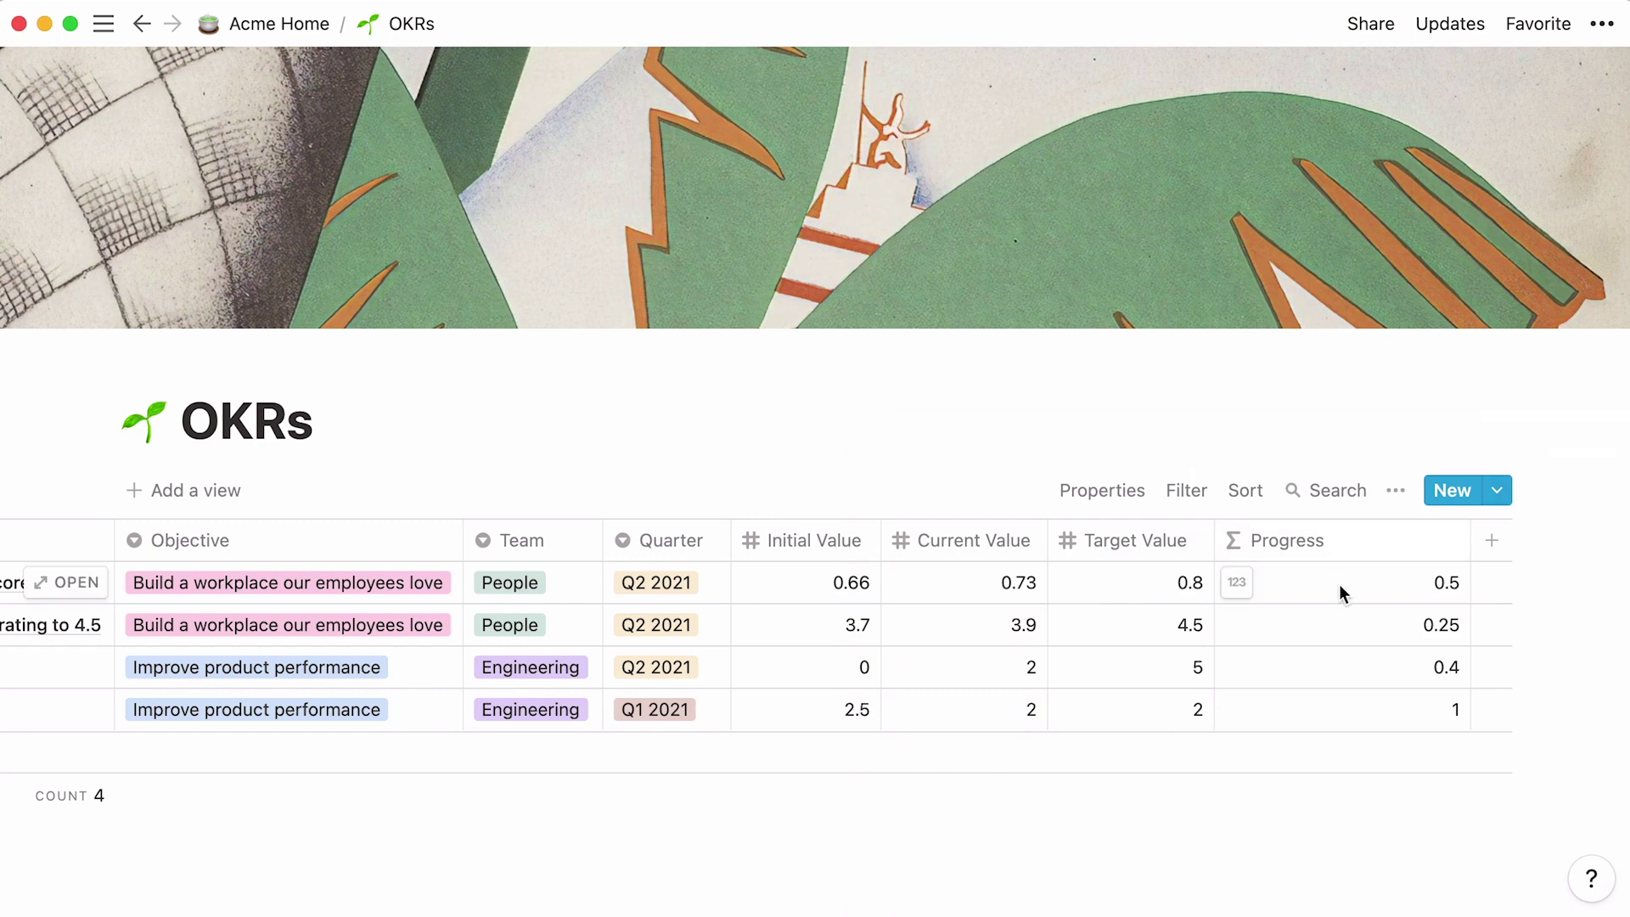
{"action": "left_click", "coordinate": [1237, 582]}
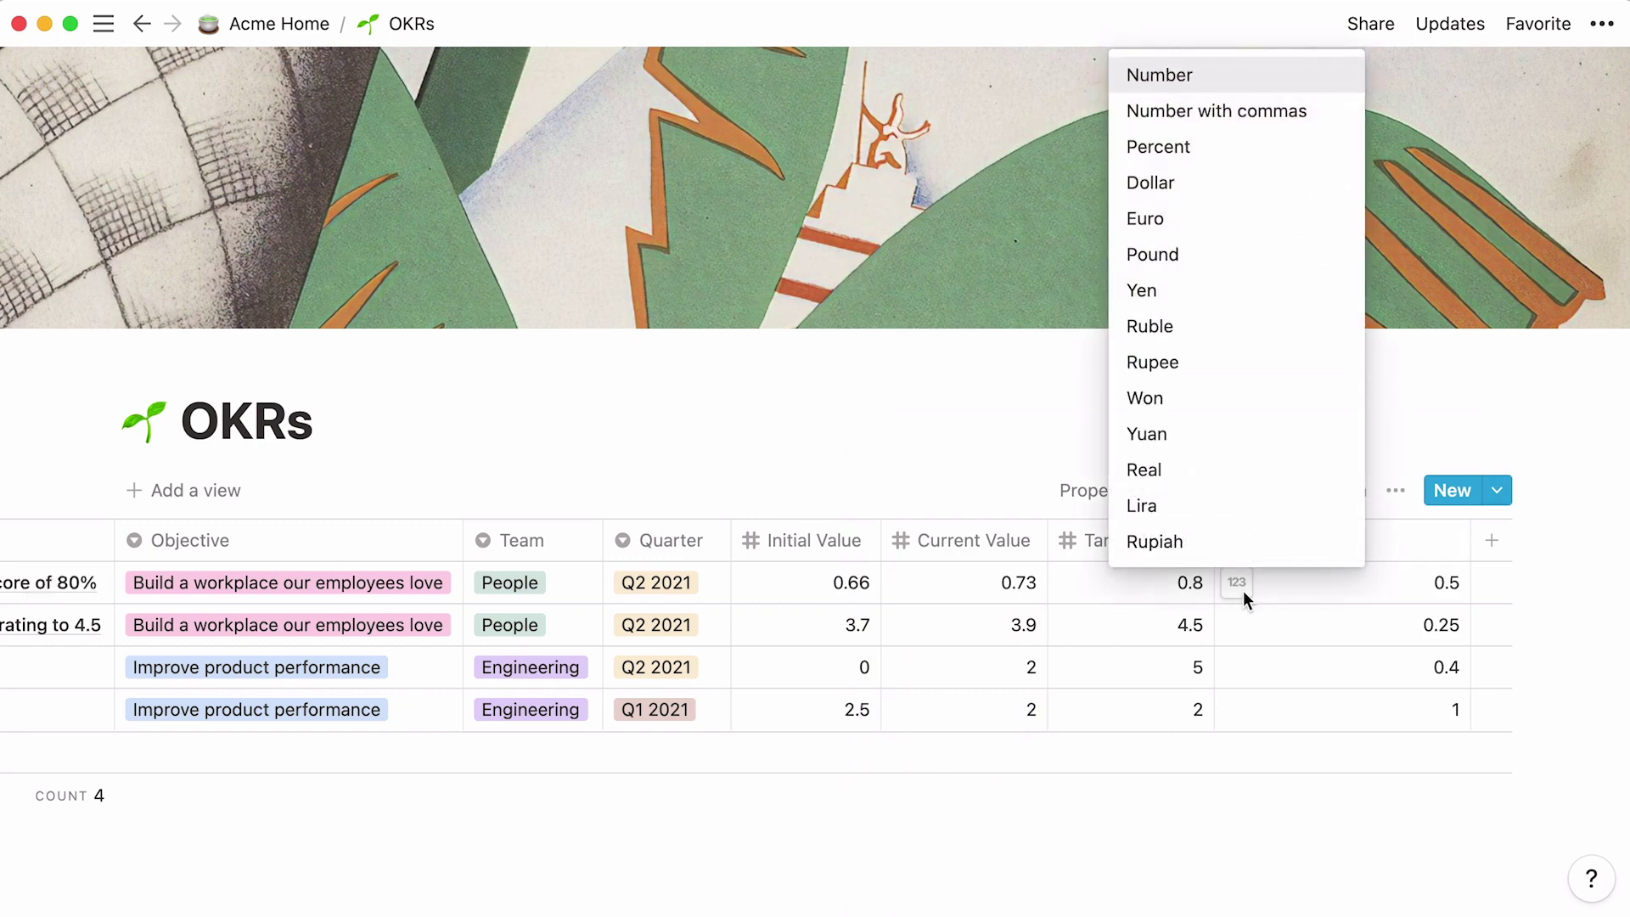
{"action": "left_click", "coordinate": [1250, 149]}
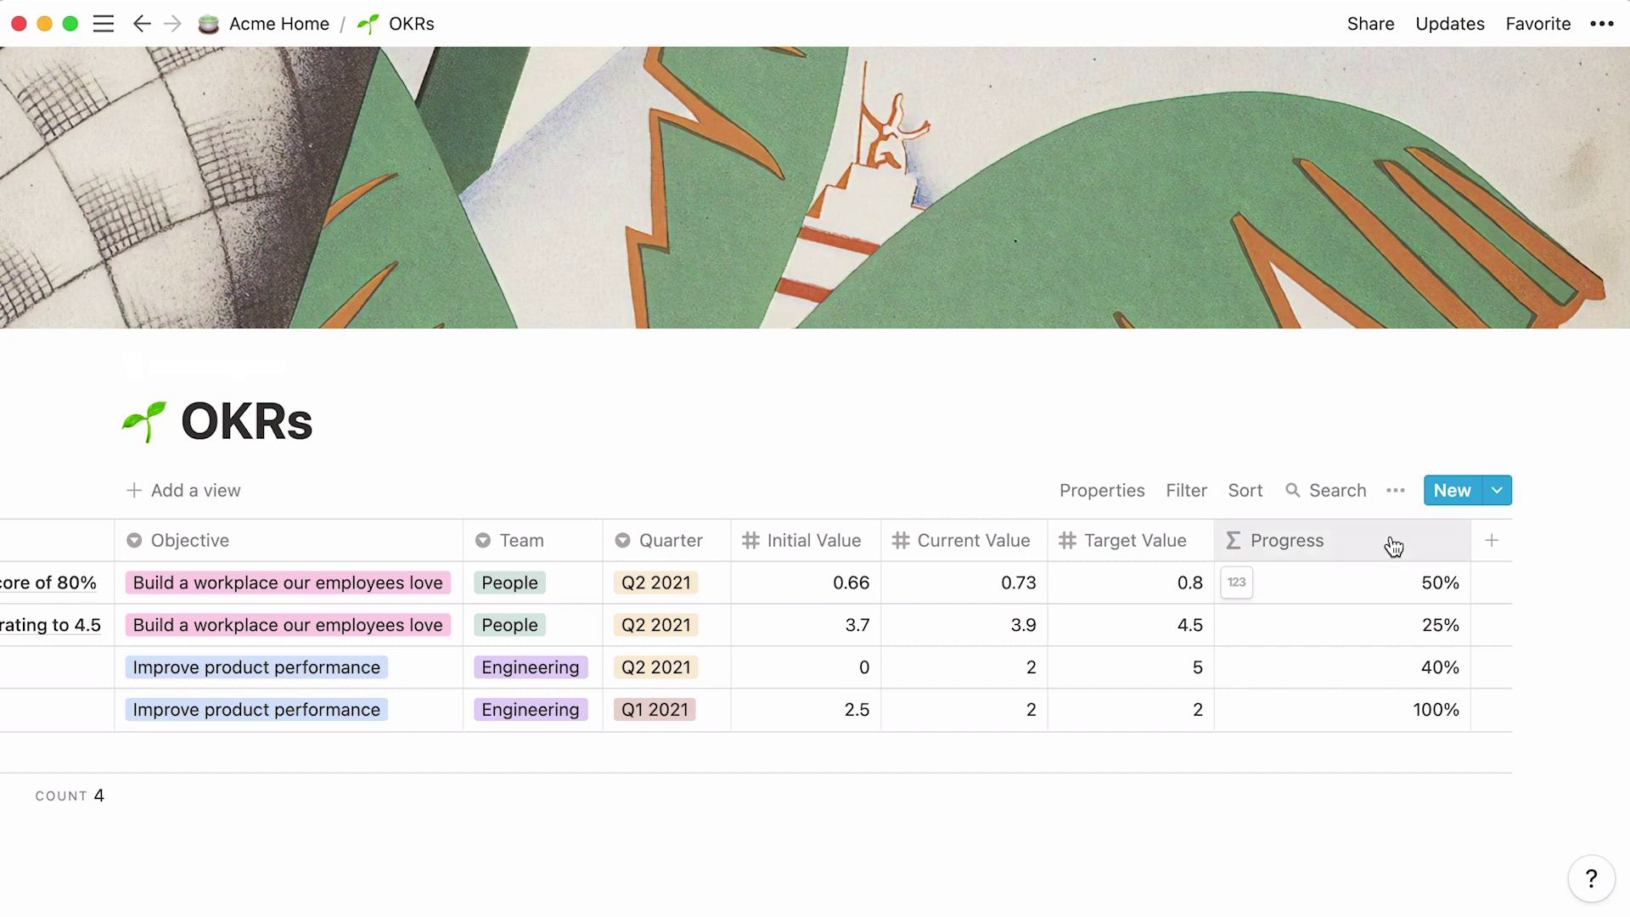
{"action": "left_click_drag", "start_coordinate": [1471, 535], "coordinate": [1358, 543]}
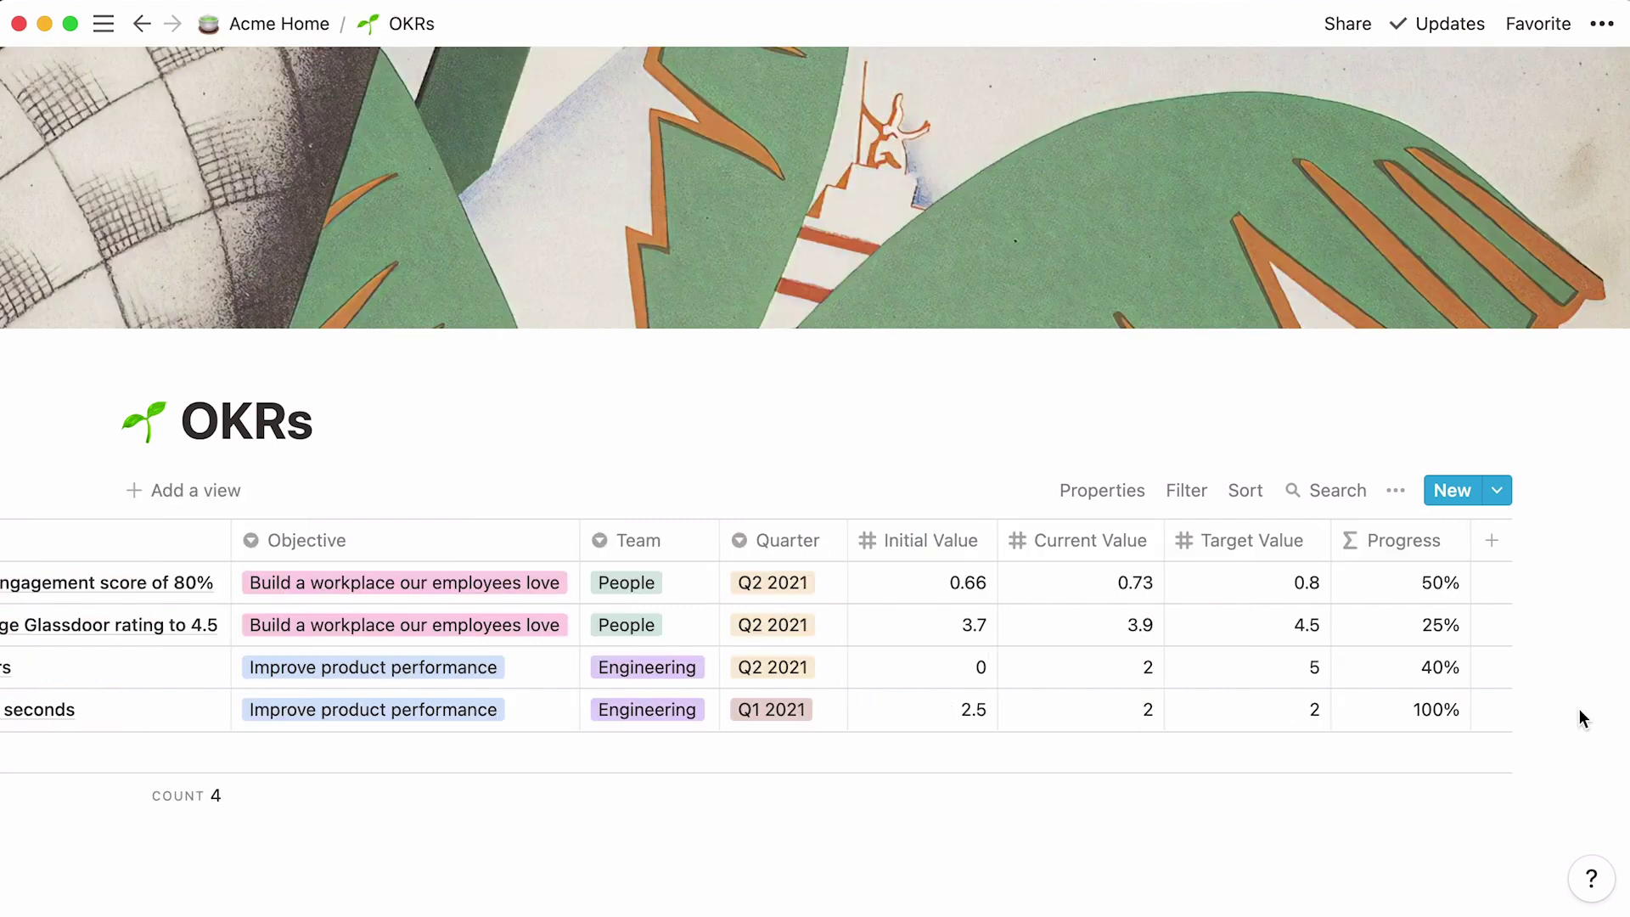
Step: Add a Lead property of type Person
{"action": "left_click", "coordinate": [1497, 555]}
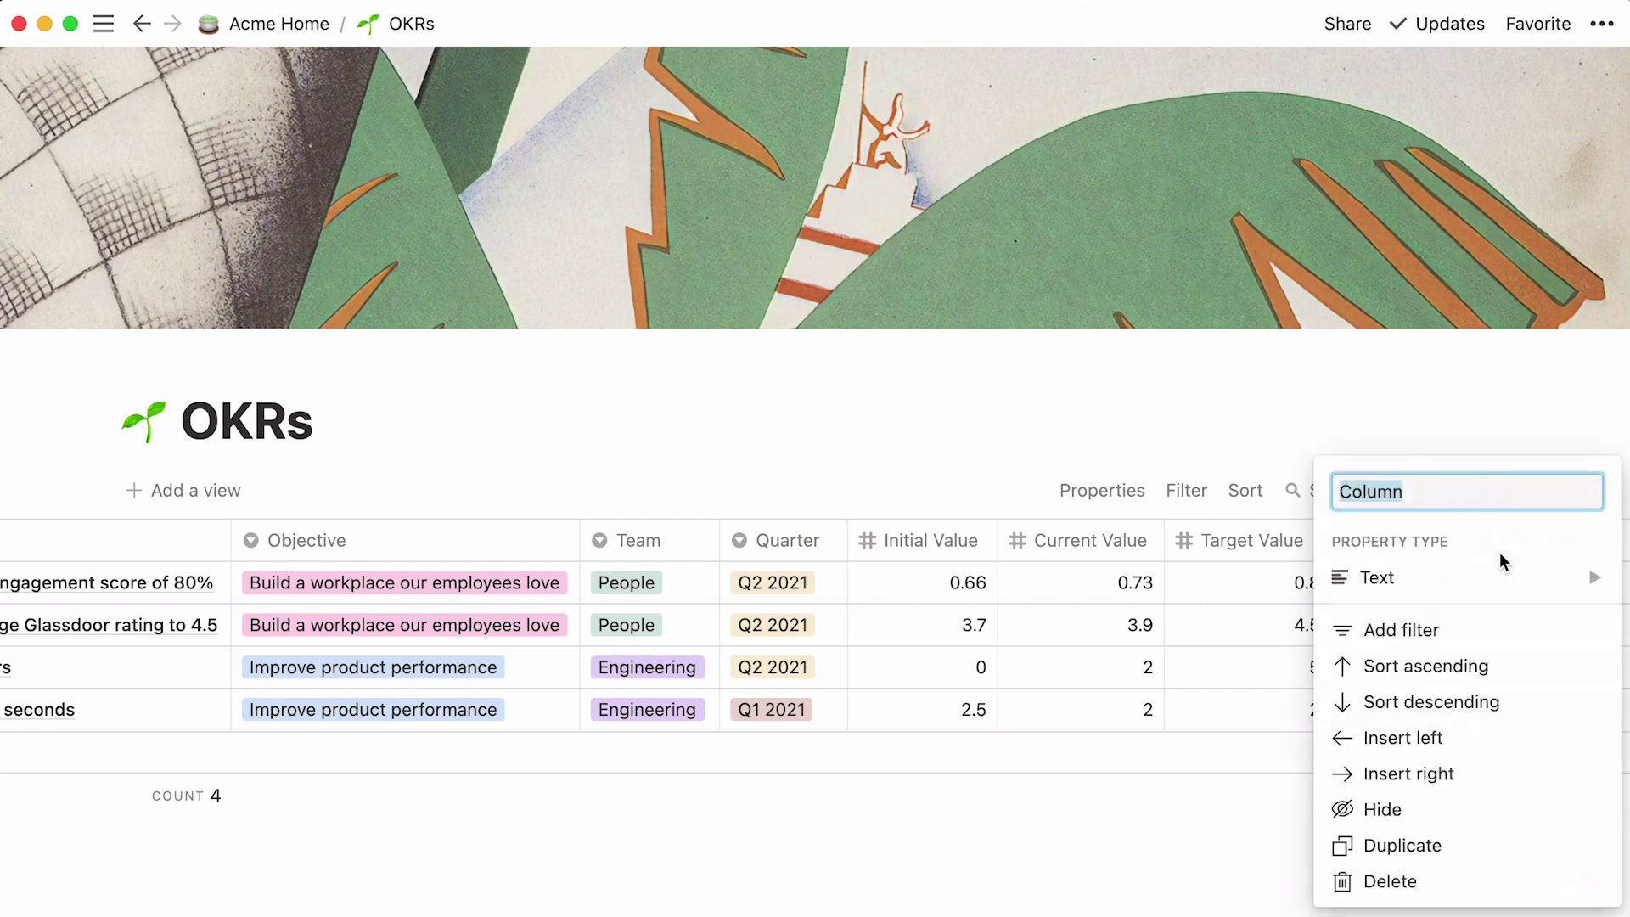
{"action": "type", "text": "Lead"}
{"action": "left_click", "coordinate": [1502, 581]}
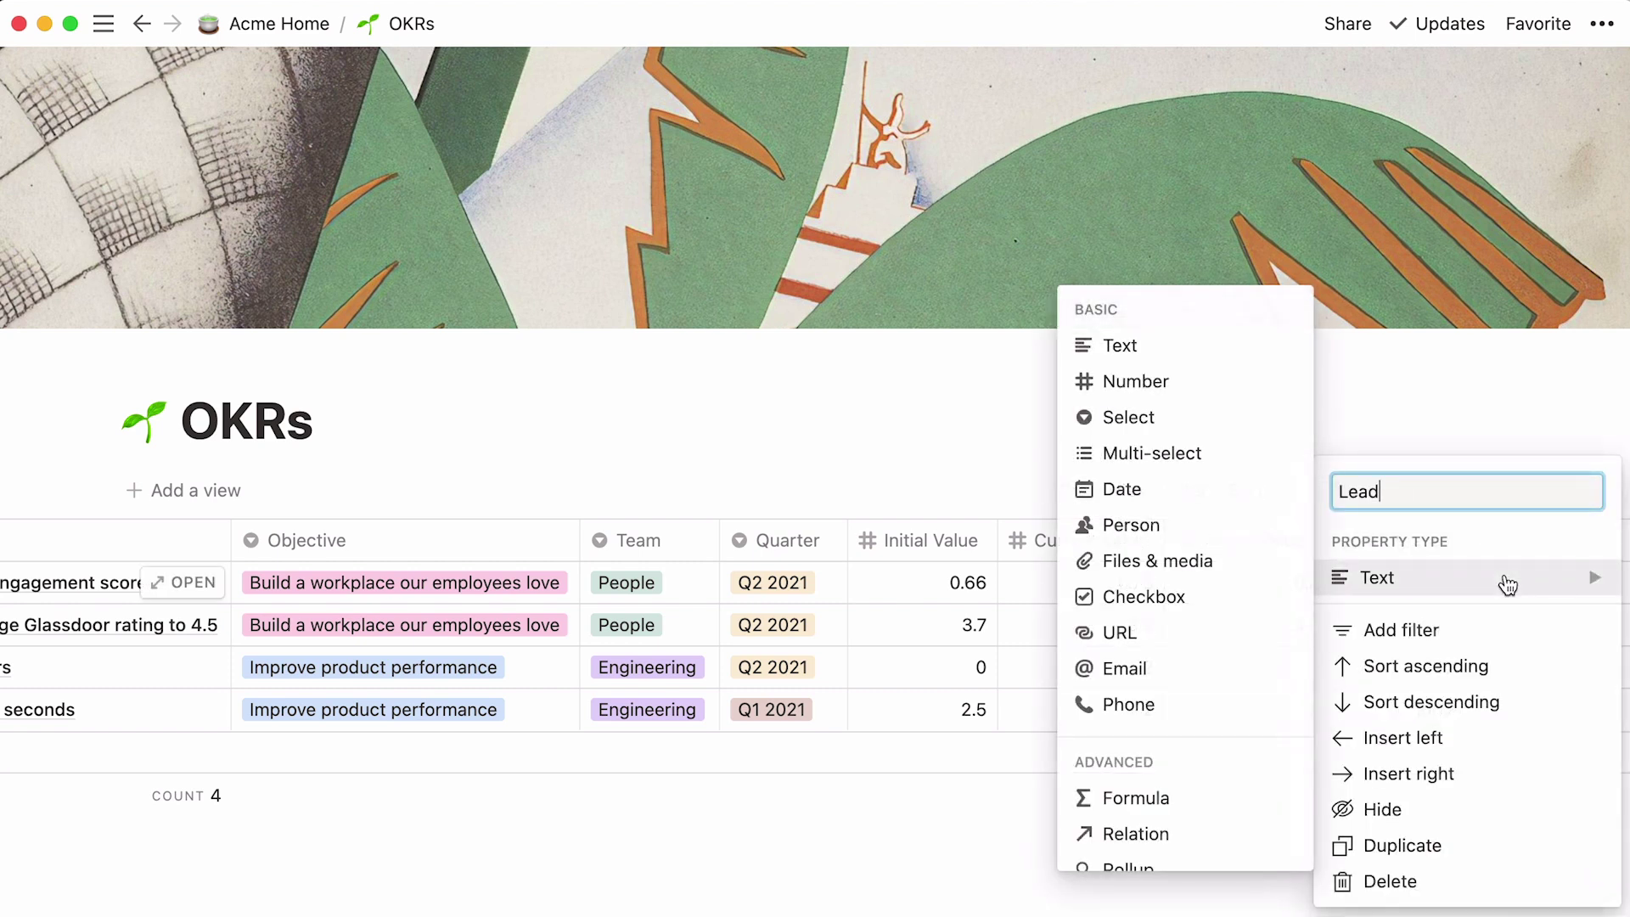
{"action": "left_click", "coordinate": [1202, 527]}
Step: Add a Timeframe property of type Date
{"action": "scroll", "coordinate": [1193, 535], "scroll_direction": "right", "scroll_amount": 5}
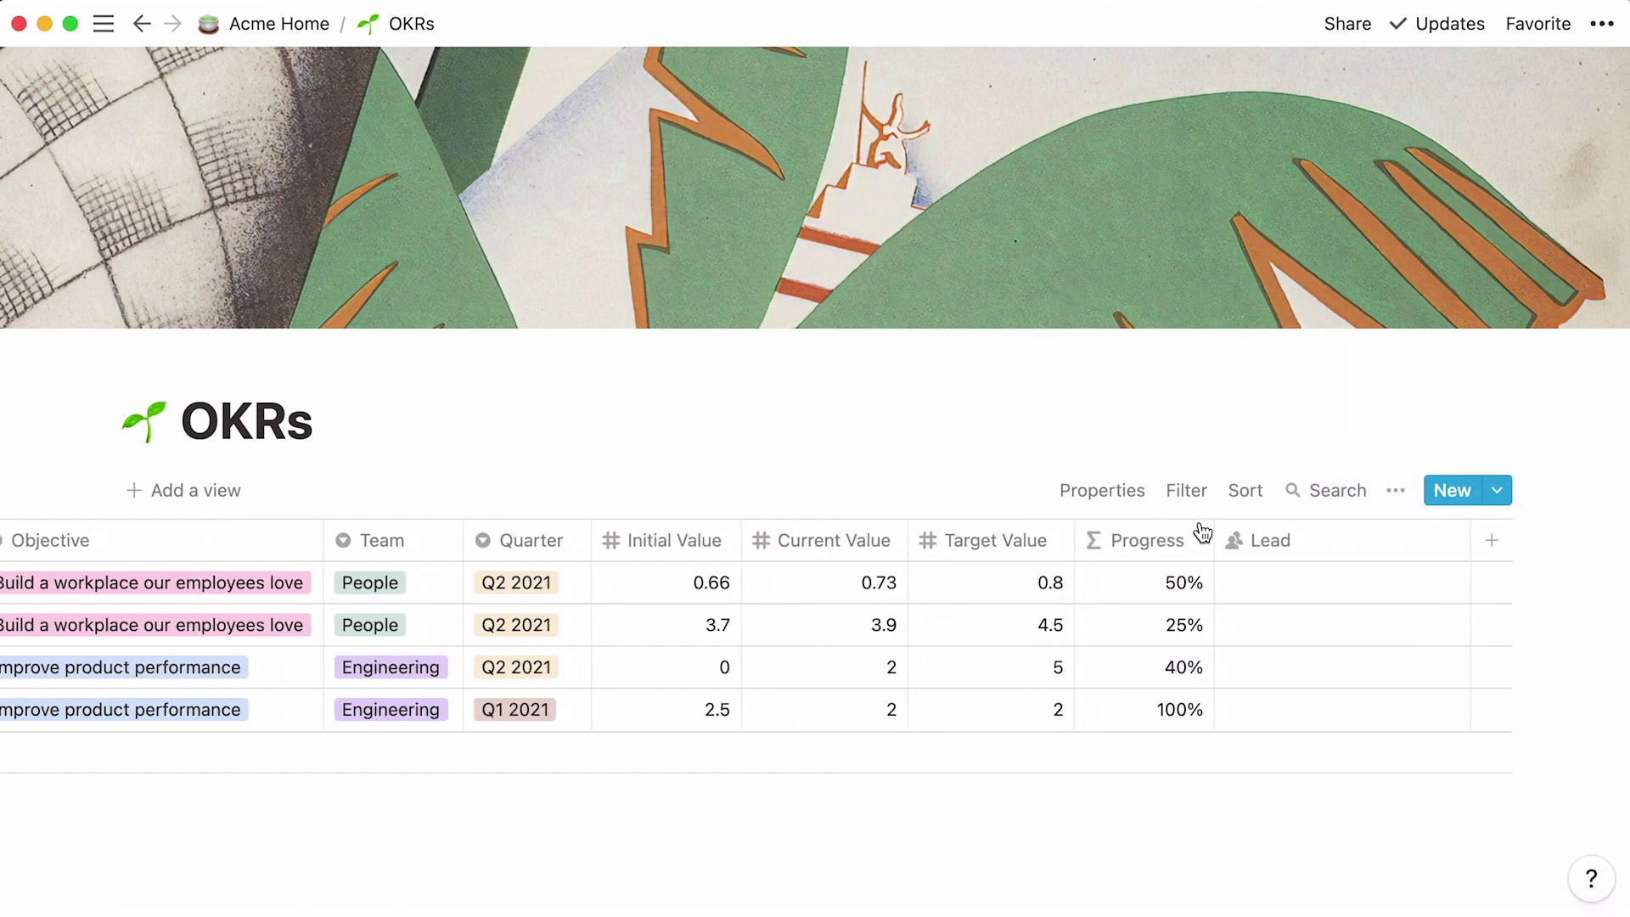
{"action": "left_click", "coordinate": [1491, 540]}
{"action": "type", "text": "Timeframe"}
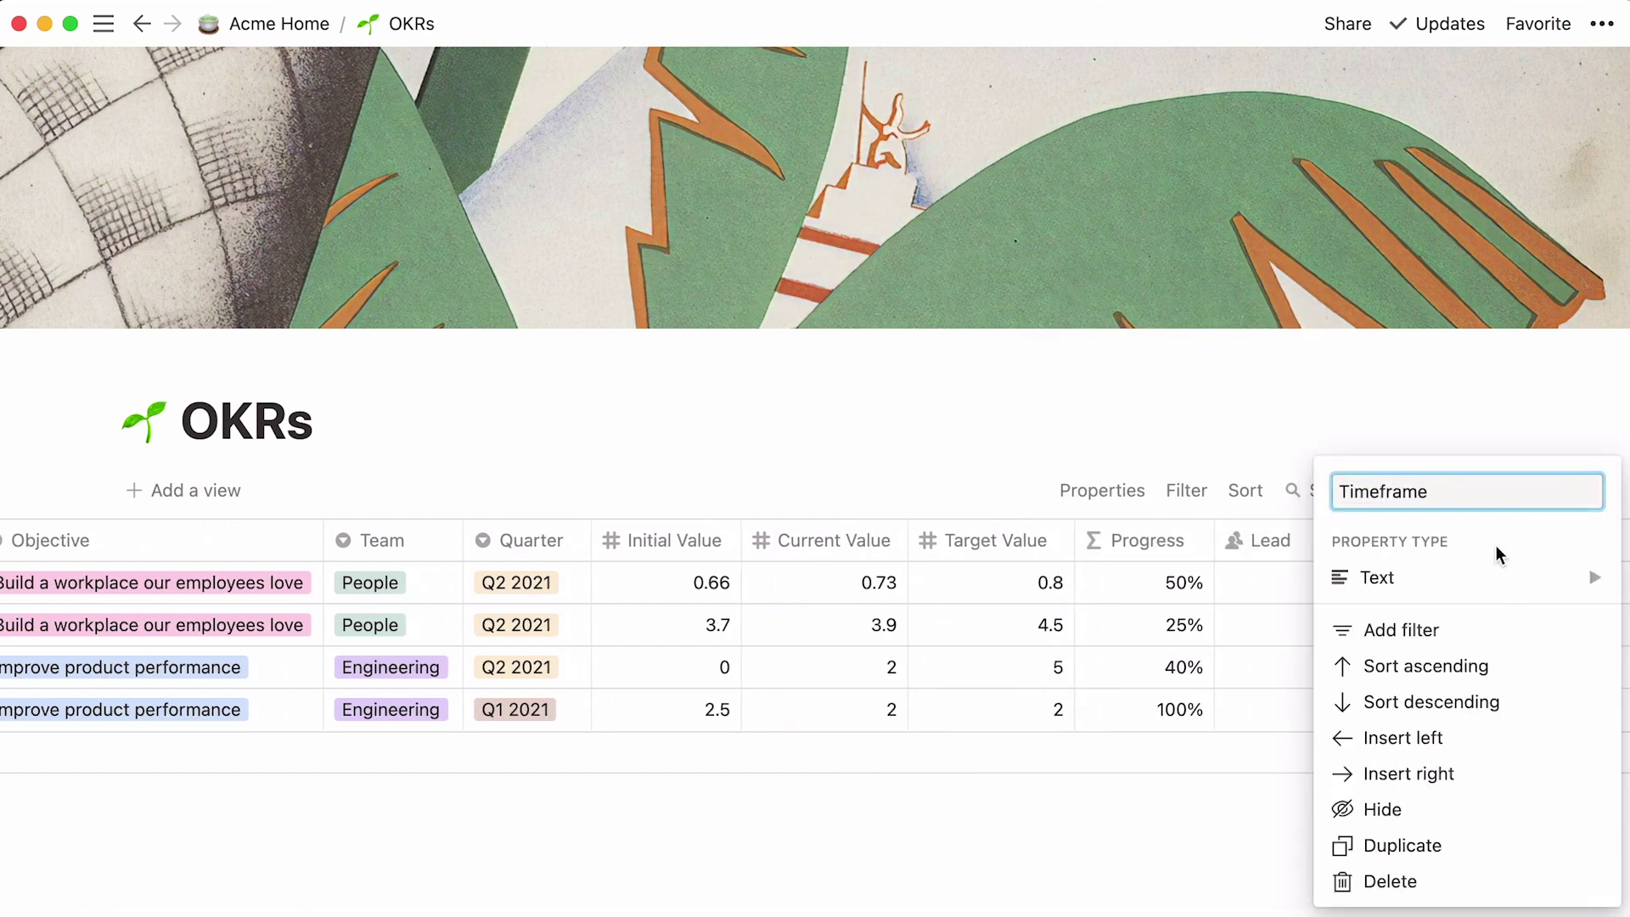
{"action": "left_click", "coordinate": [1502, 581]}
{"action": "left_click", "coordinate": [1205, 499]}
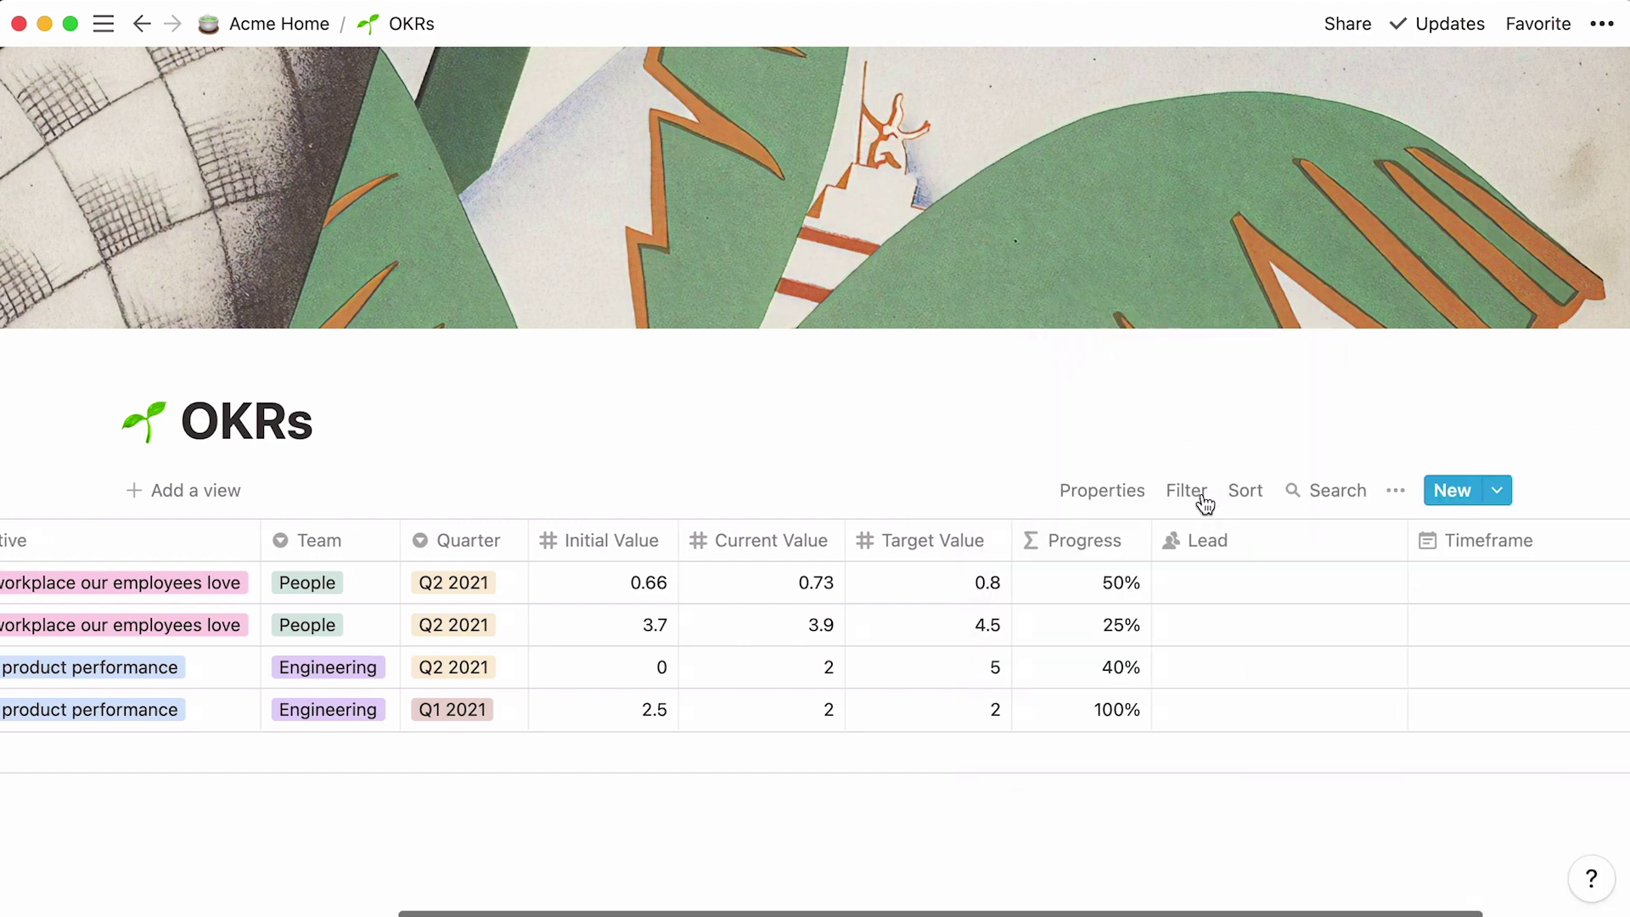
Step: Add a Last modified property of type Last edited time
{"action": "left_click", "coordinate": [1492, 540]}
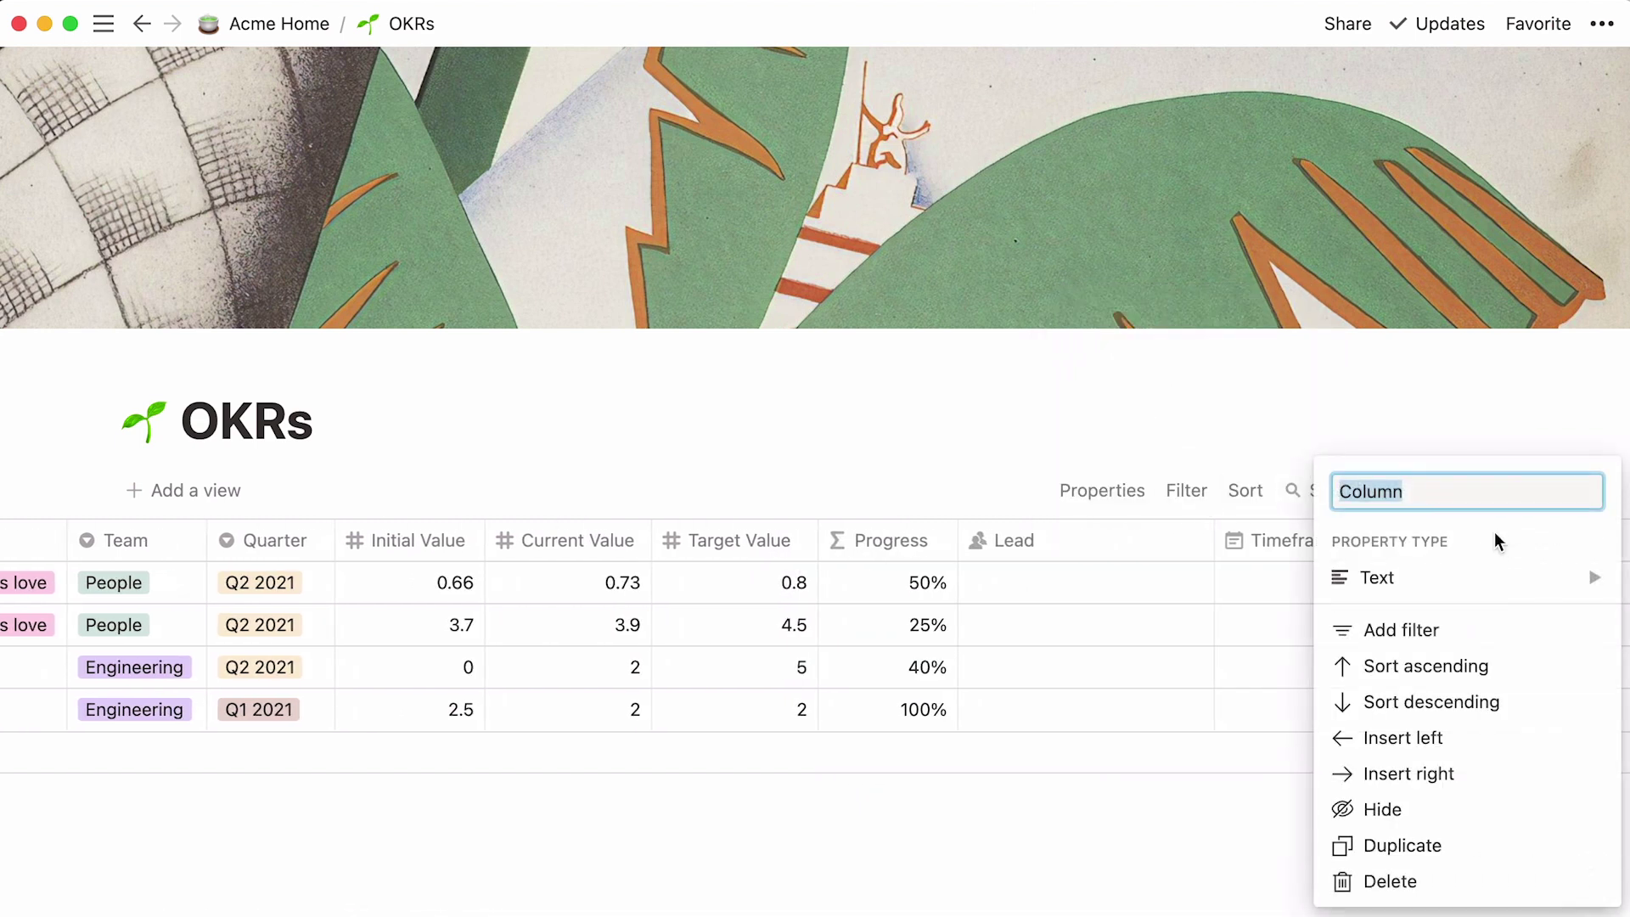
{"action": "left_click", "coordinate": [1500, 577]}
{"action": "scroll", "coordinate": [1251, 575], "scroll_direction": "down", "scroll_amount": 4}
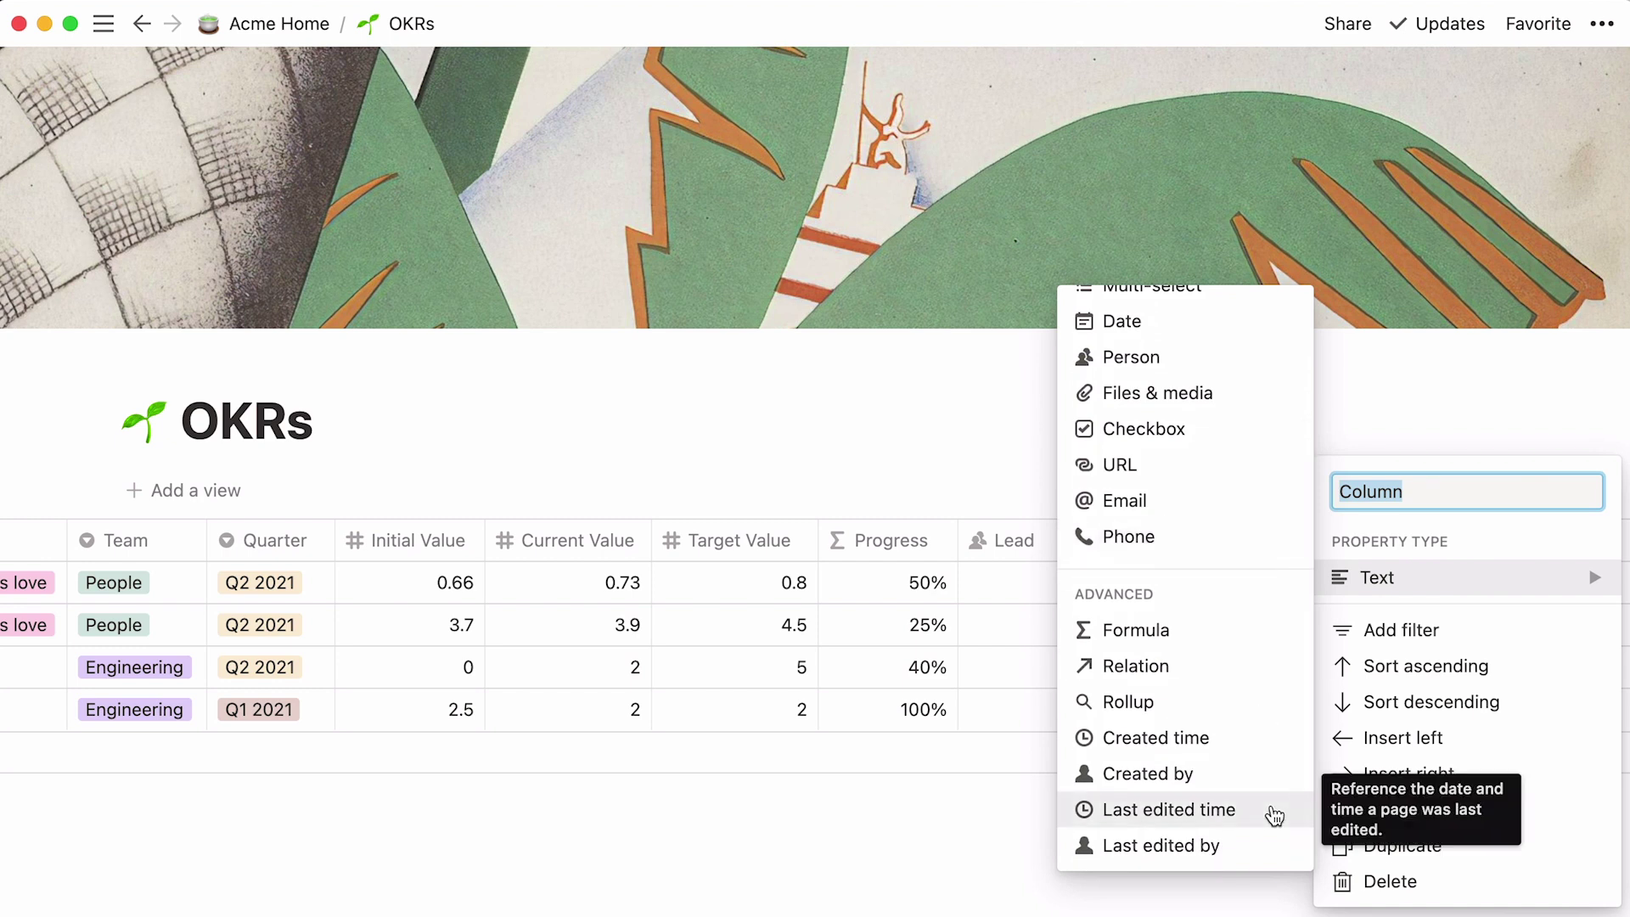
{"action": "type", "text": "Last mod"}
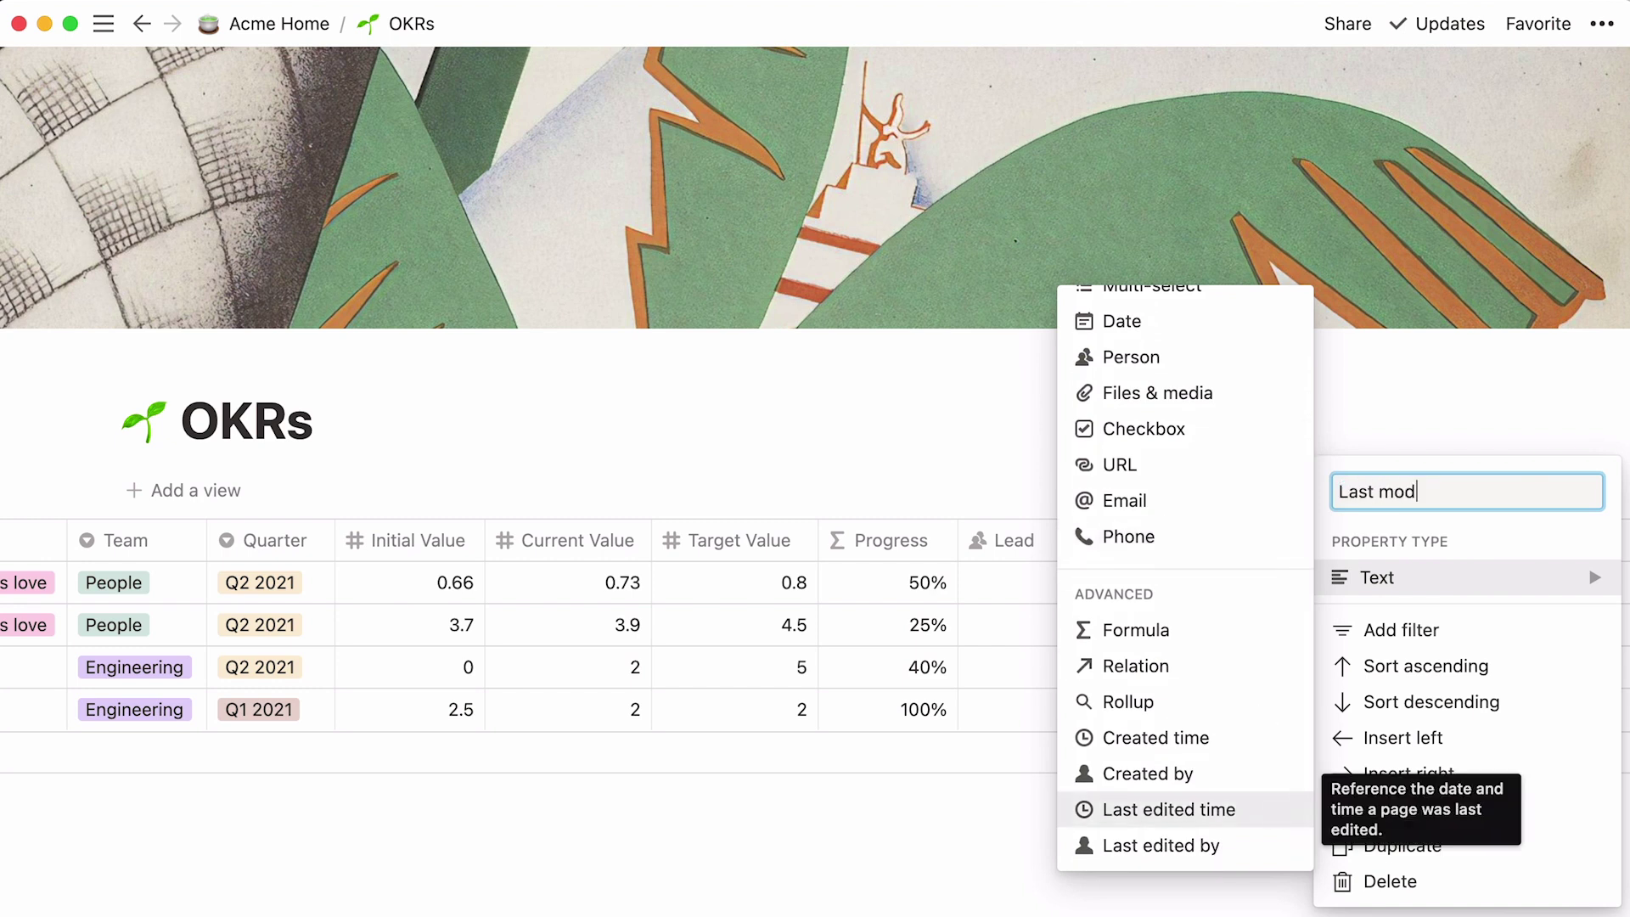
{"action": "type", "text": "ified"}
{"action": "left_click", "coordinate": [1169, 809]}
{"action": "scroll", "coordinate": [815, 637], "scroll_direction": "right", "scroll_amount": 5}
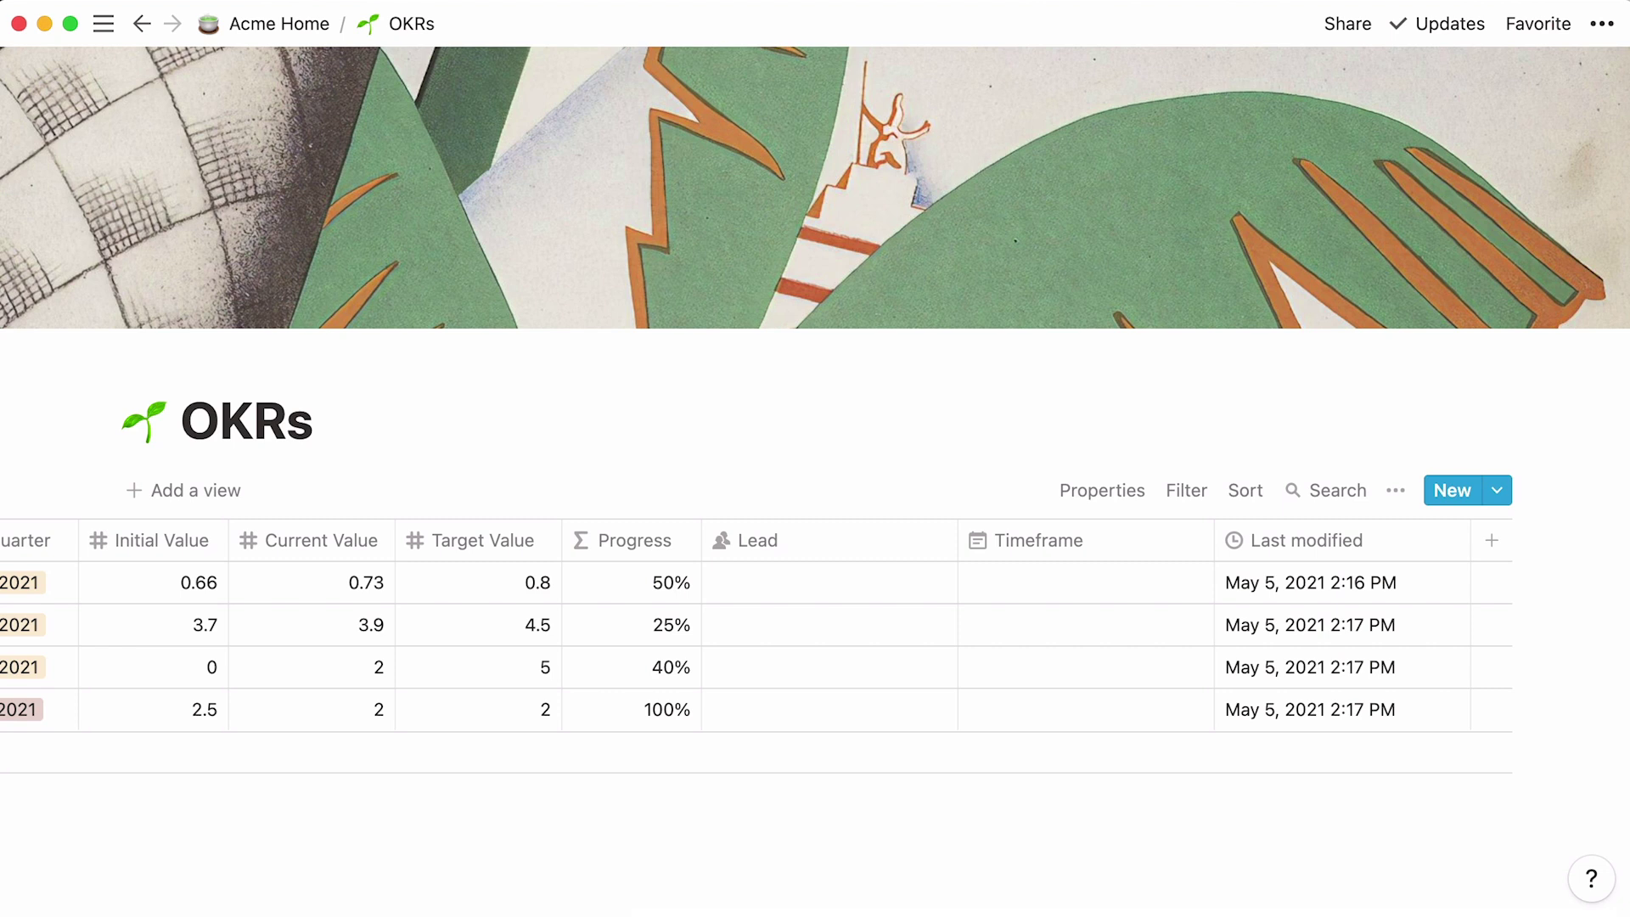
Step: Assign a lead person to each of the four key results
{"action": "left_click", "coordinate": [913, 580]}
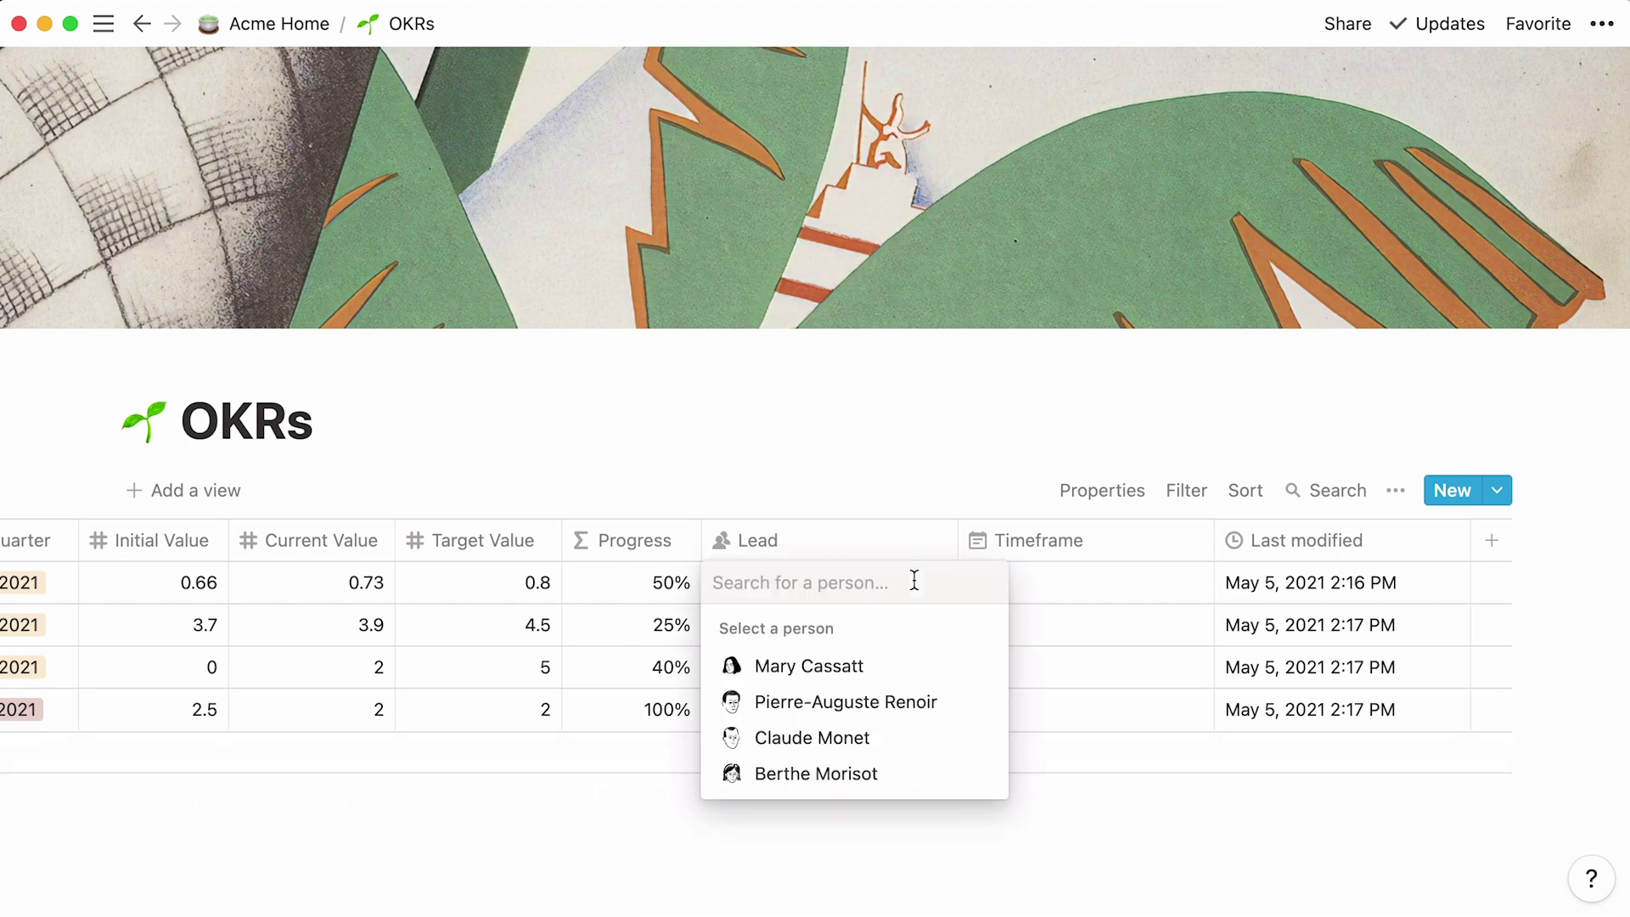
{"action": "left_click", "coordinate": [920, 668]}
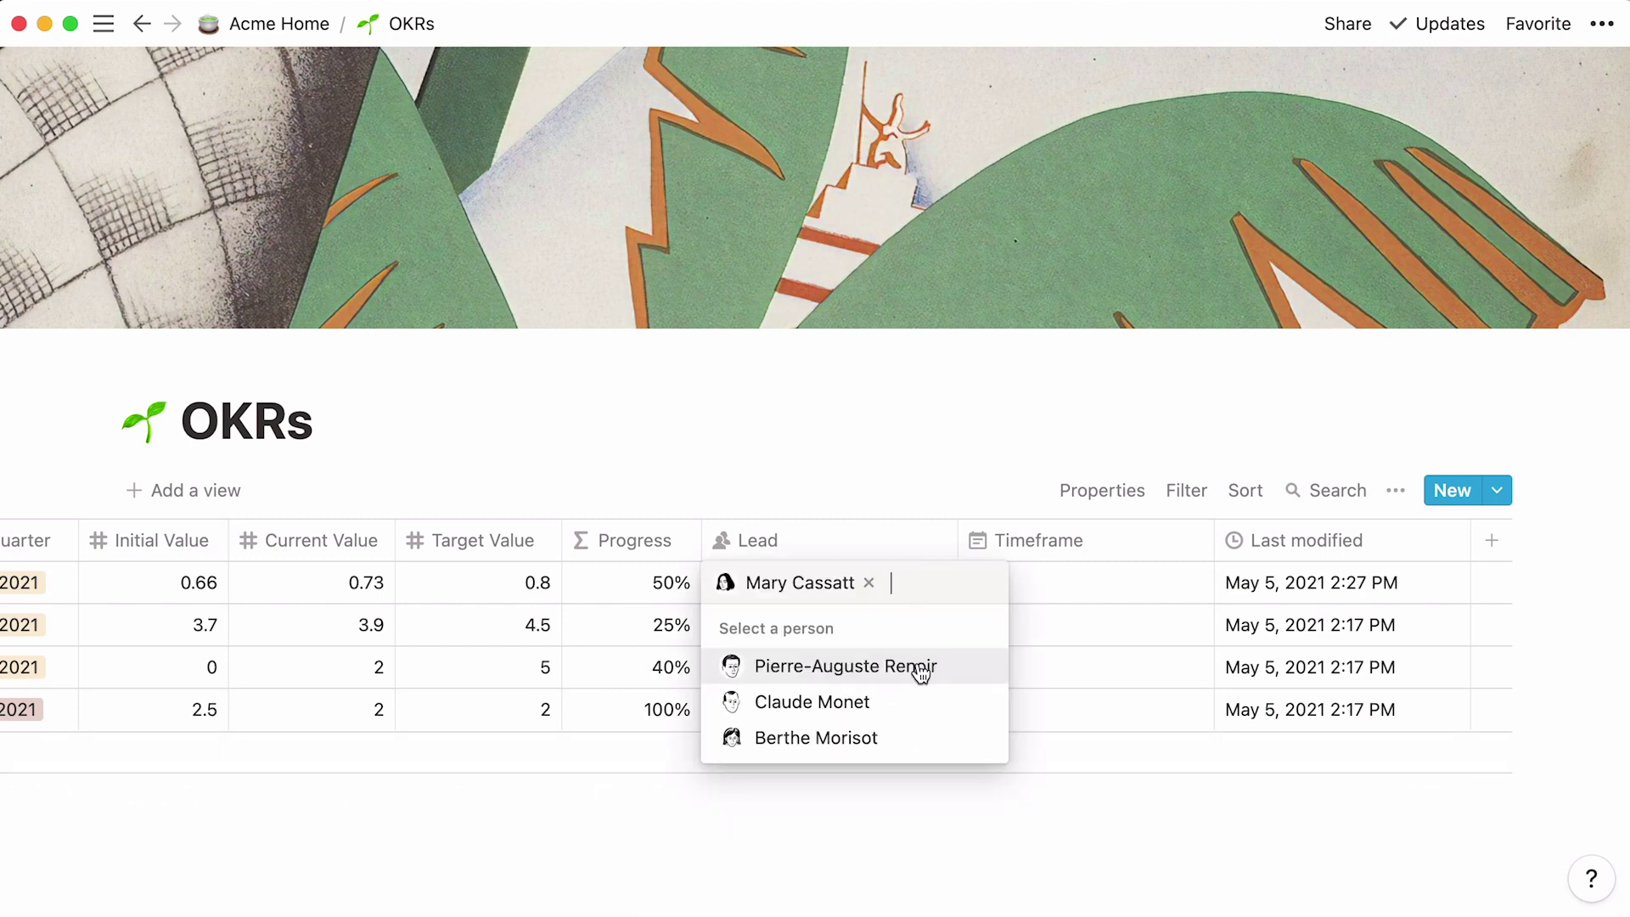
{"action": "key", "text": "Escape"}
{"action": "left_click", "coordinate": [895, 625]}
{"action": "type", "text": "pierre"}
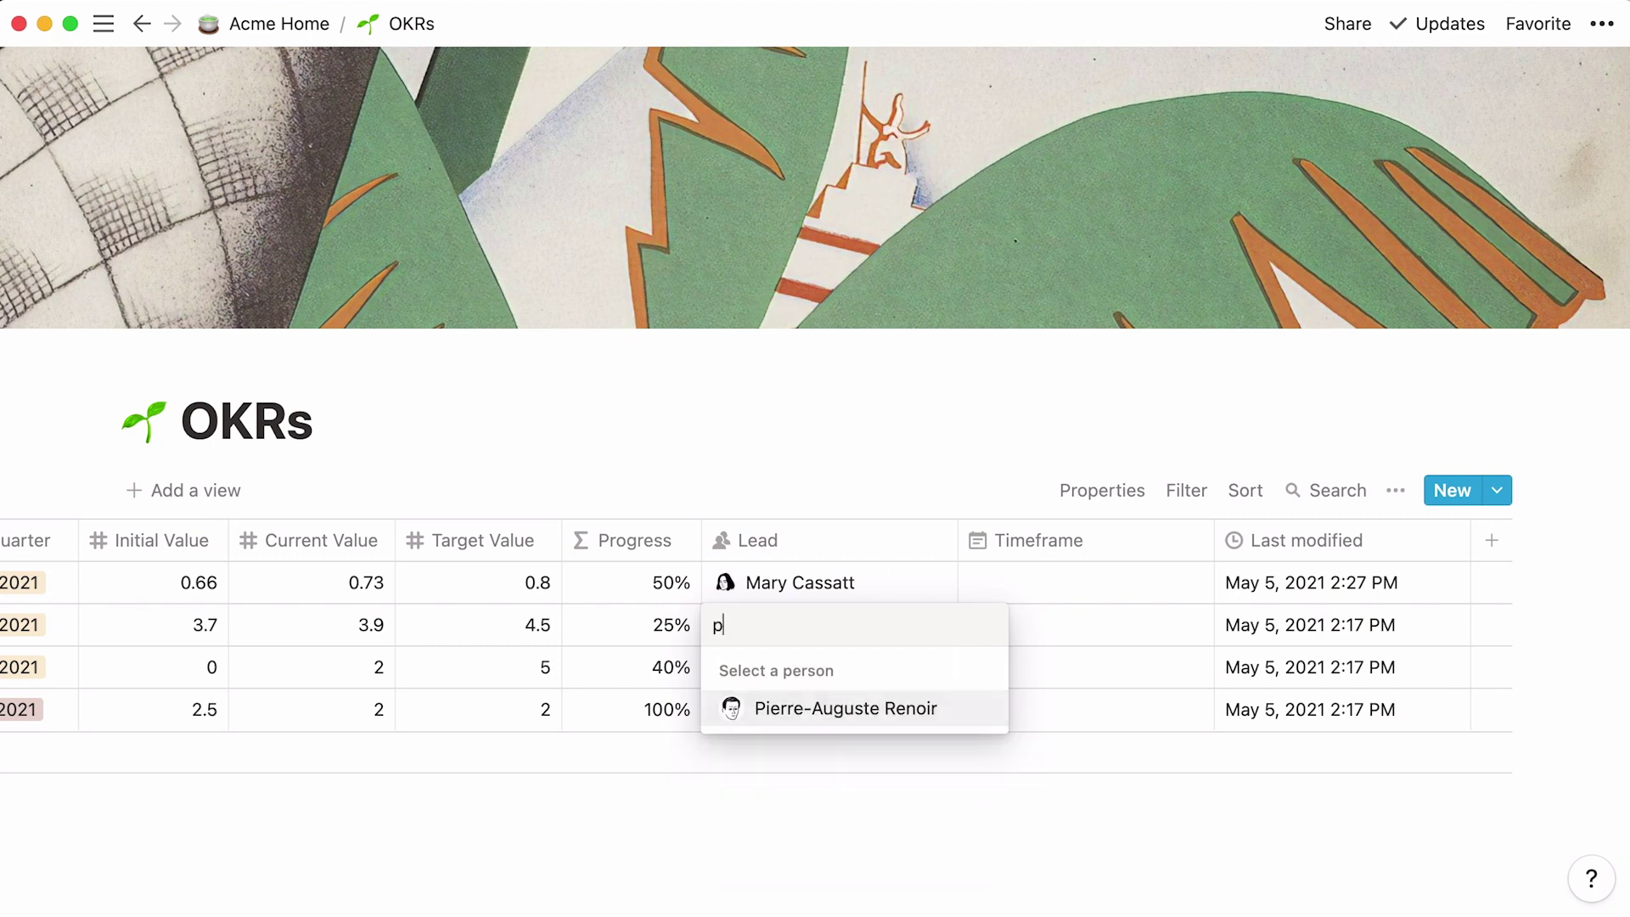
{"action": "left_click", "coordinate": [877, 709]}
{"action": "key", "text": "Escape"}
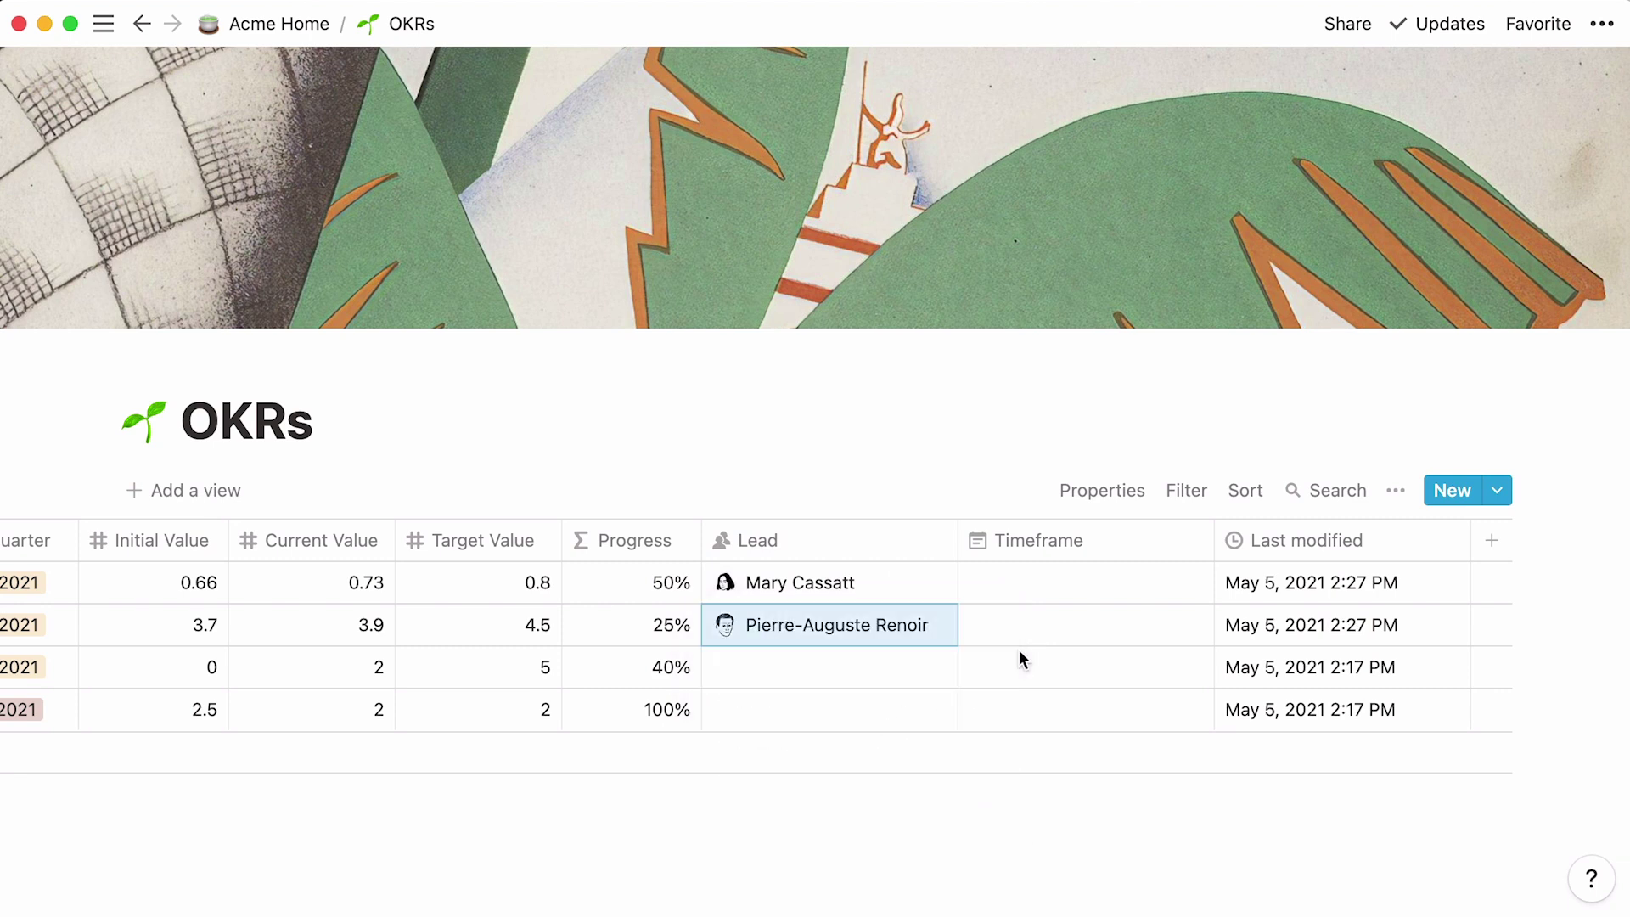
{"action": "left_click", "coordinate": [906, 668]}
{"action": "left_click", "coordinate": [930, 870]}
{"action": "key", "text": "Escape"}
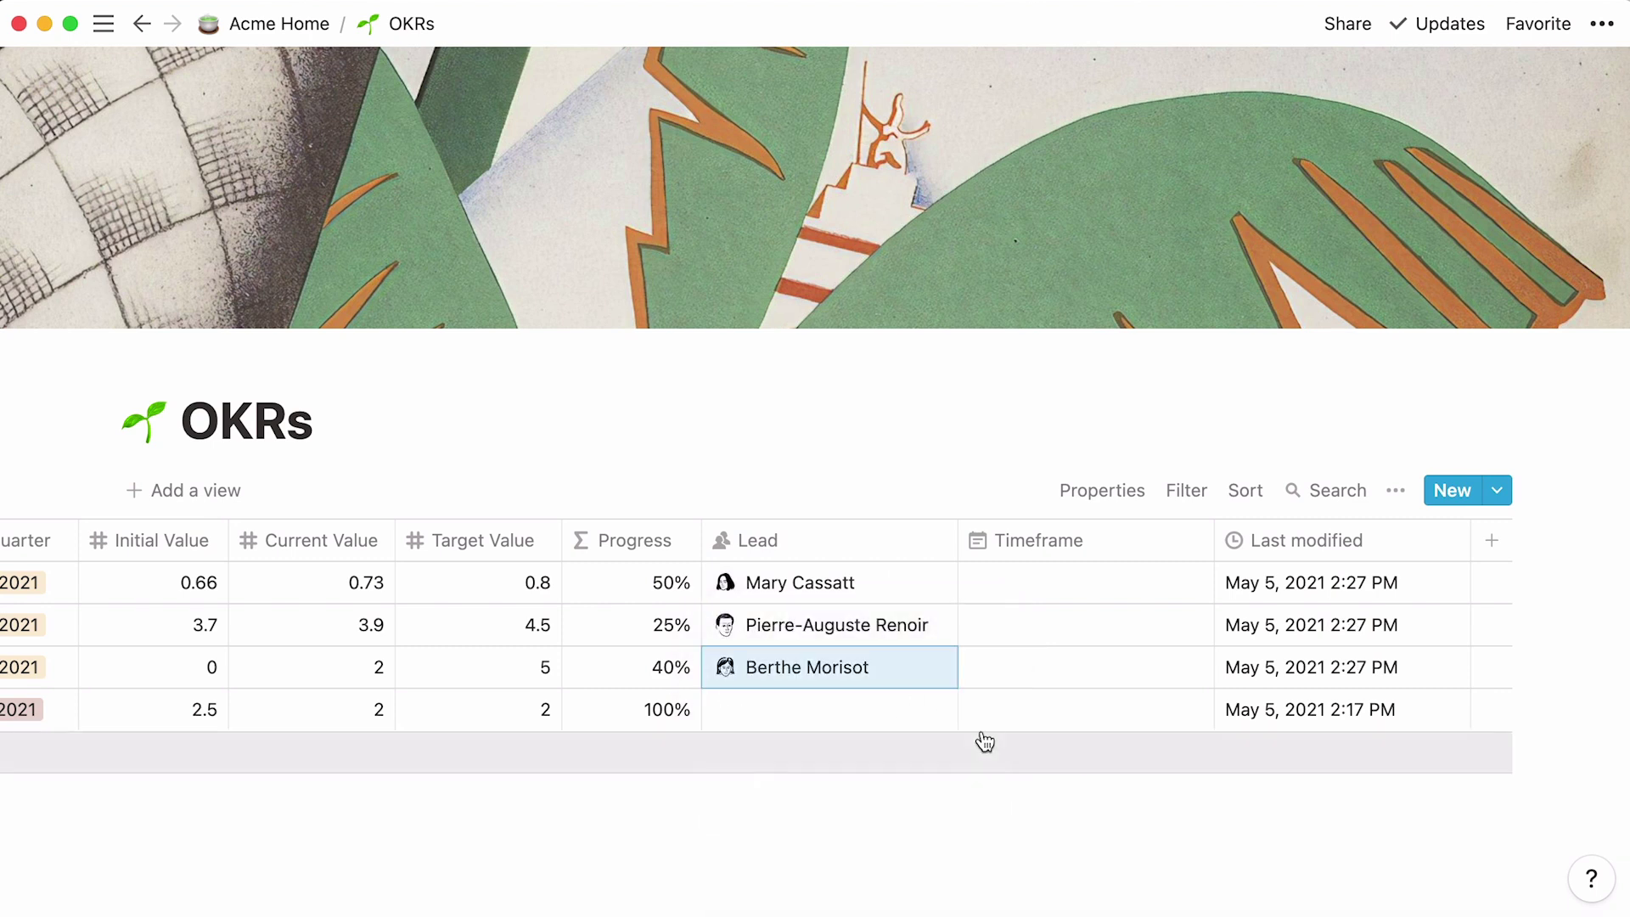
{"action": "left_click", "coordinate": [904, 710]}
{"action": "left_click", "coordinate": [902, 635]}
{"action": "key", "text": "Escape"}
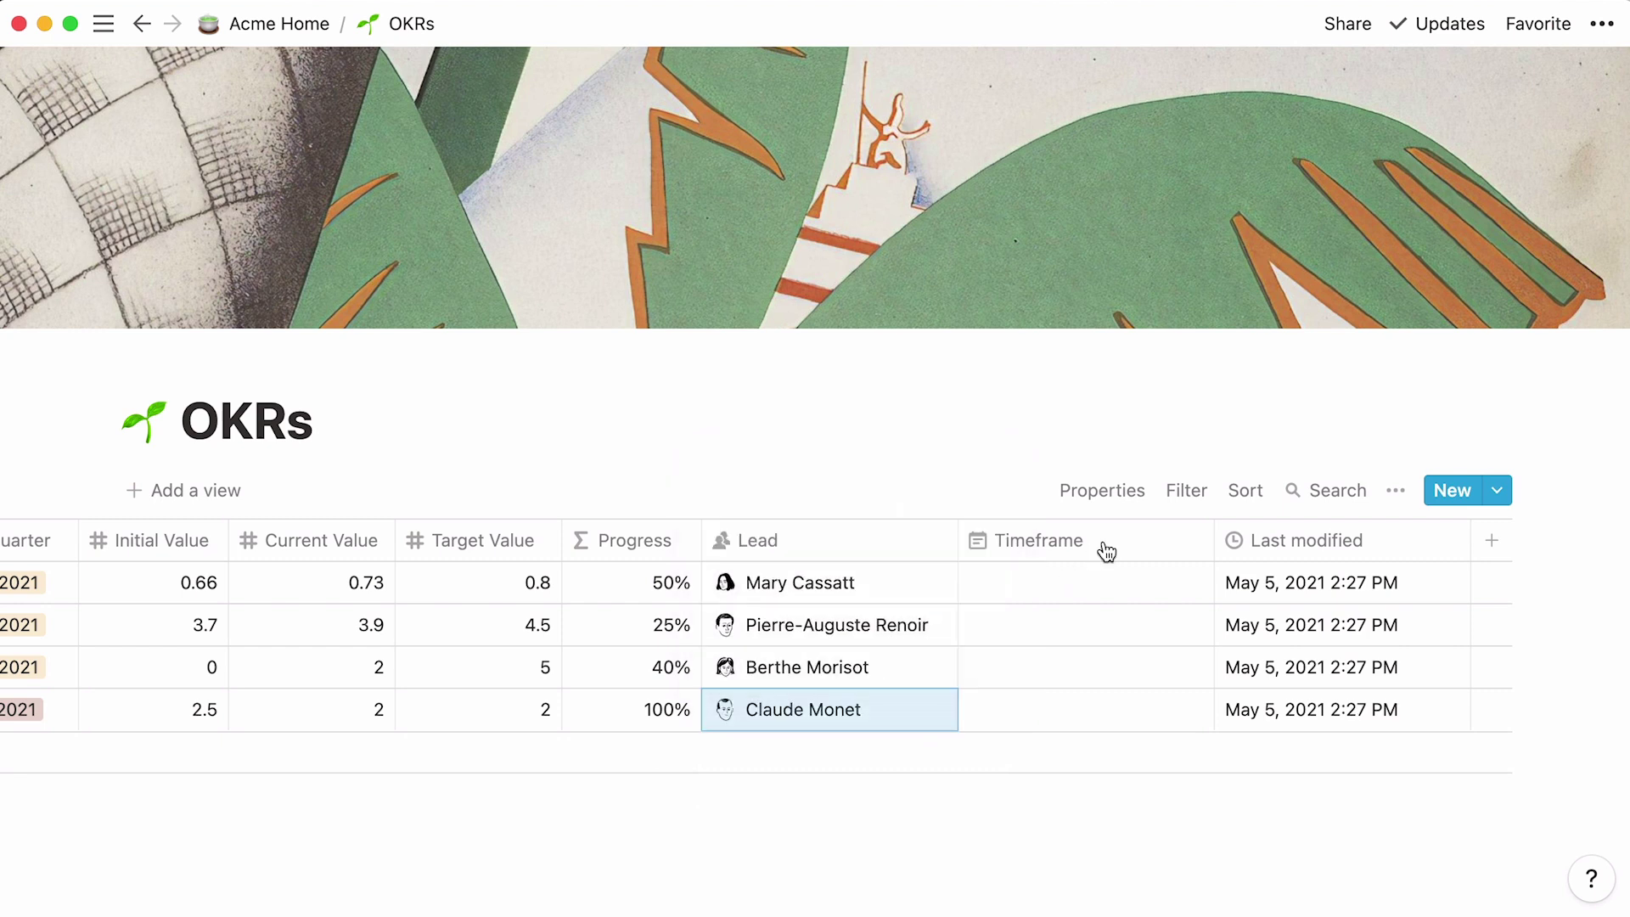
Step: Set the first key result's Timeframe to the range Apr 5 → Jul 30, 2021
{"action": "left_click", "coordinate": [1071, 574]}
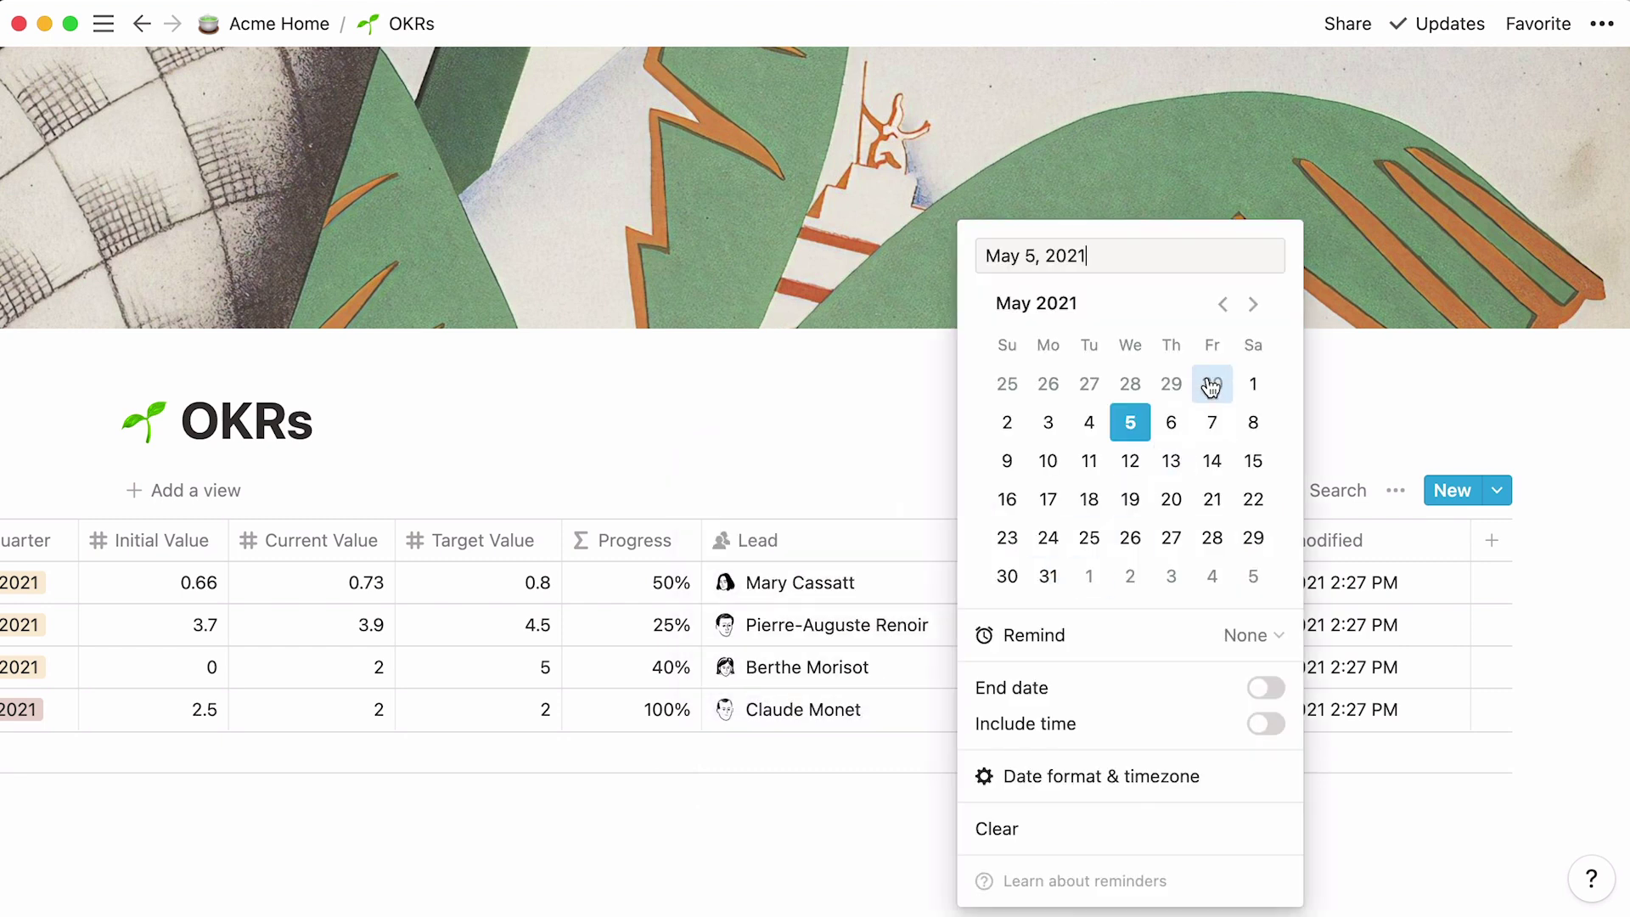
{"action": "left_click", "coordinate": [1223, 306]}
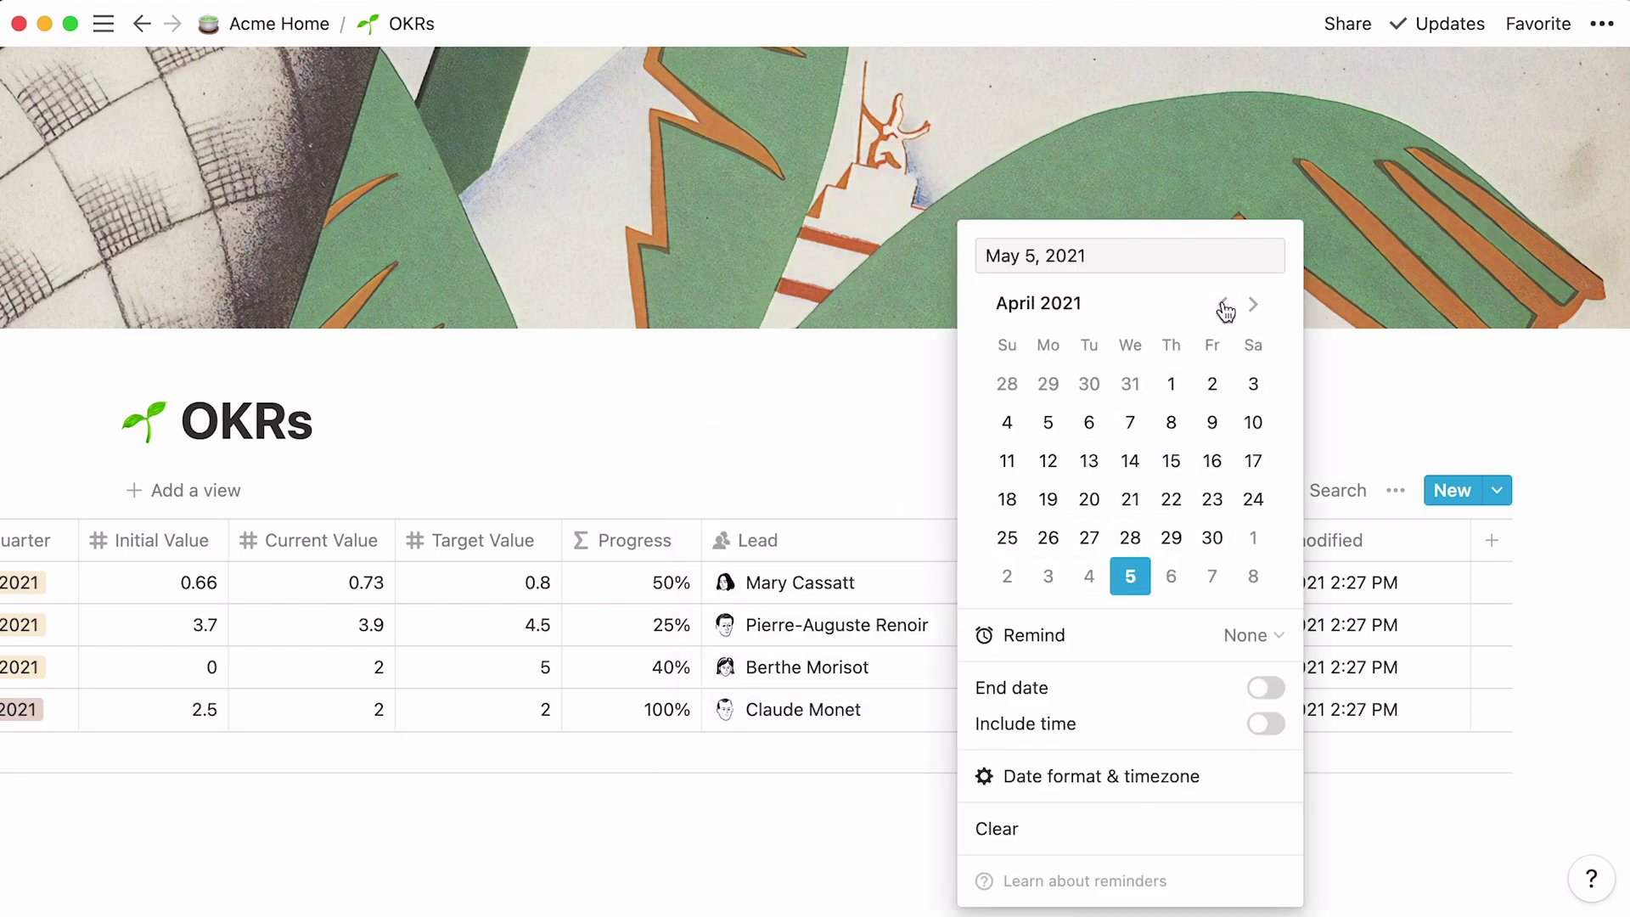
{"action": "left_click", "coordinate": [1049, 423]}
{"action": "left_click", "coordinate": [1265, 690]}
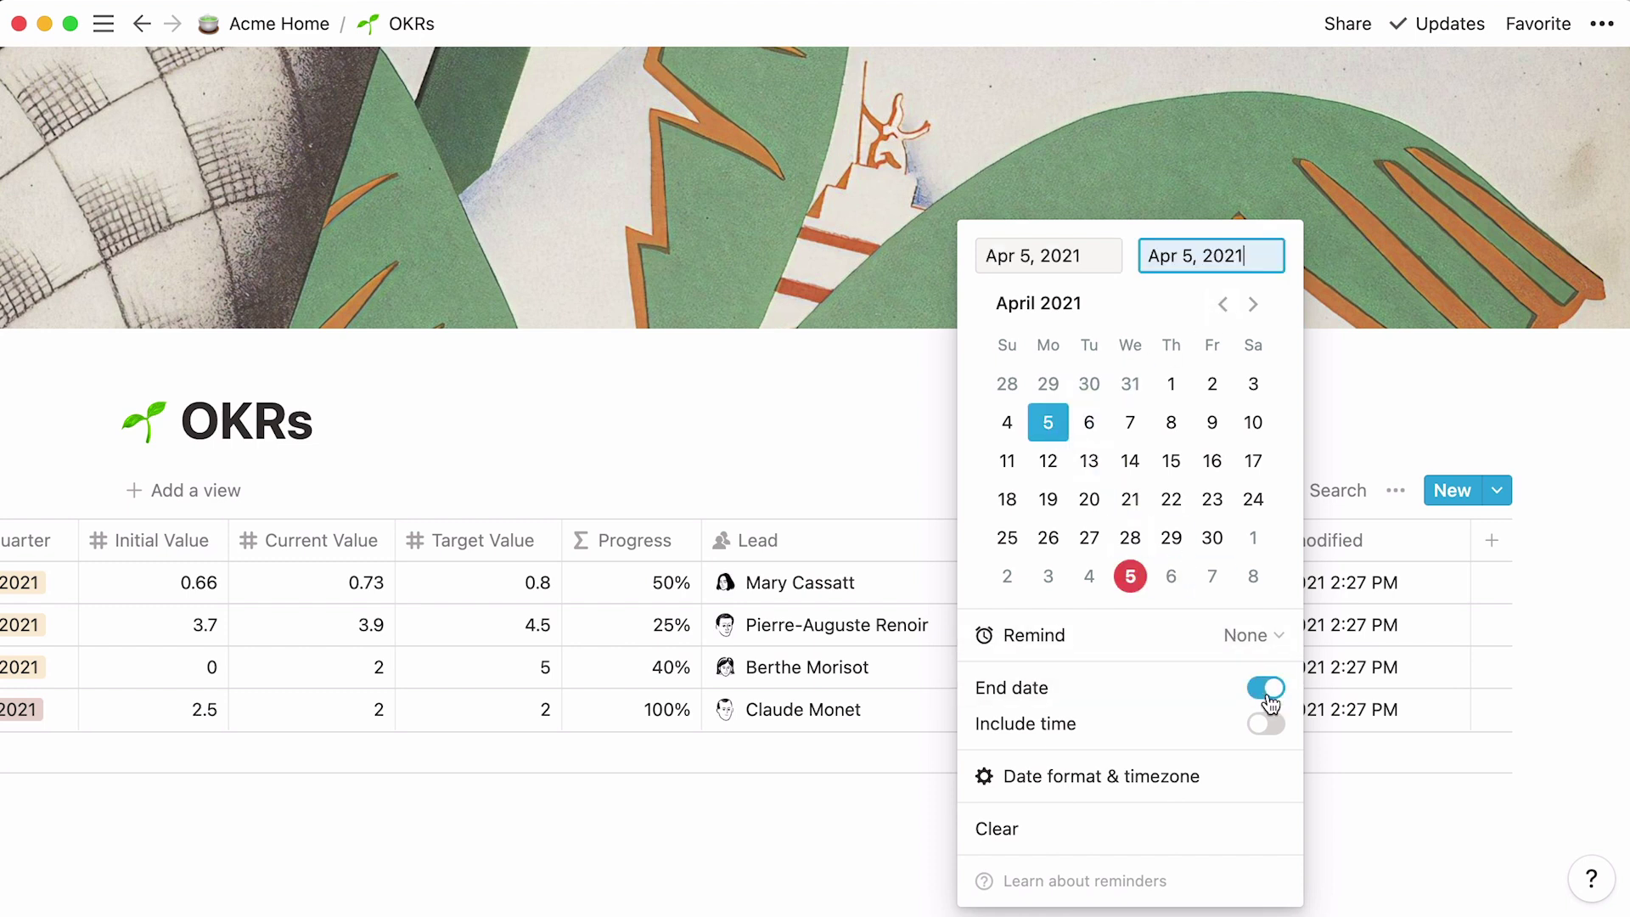
{"action": "left_click", "coordinate": [1254, 304]}
{"action": "left_click", "coordinate": [1254, 305]}
{"action": "left_click", "coordinate": [1255, 304]}
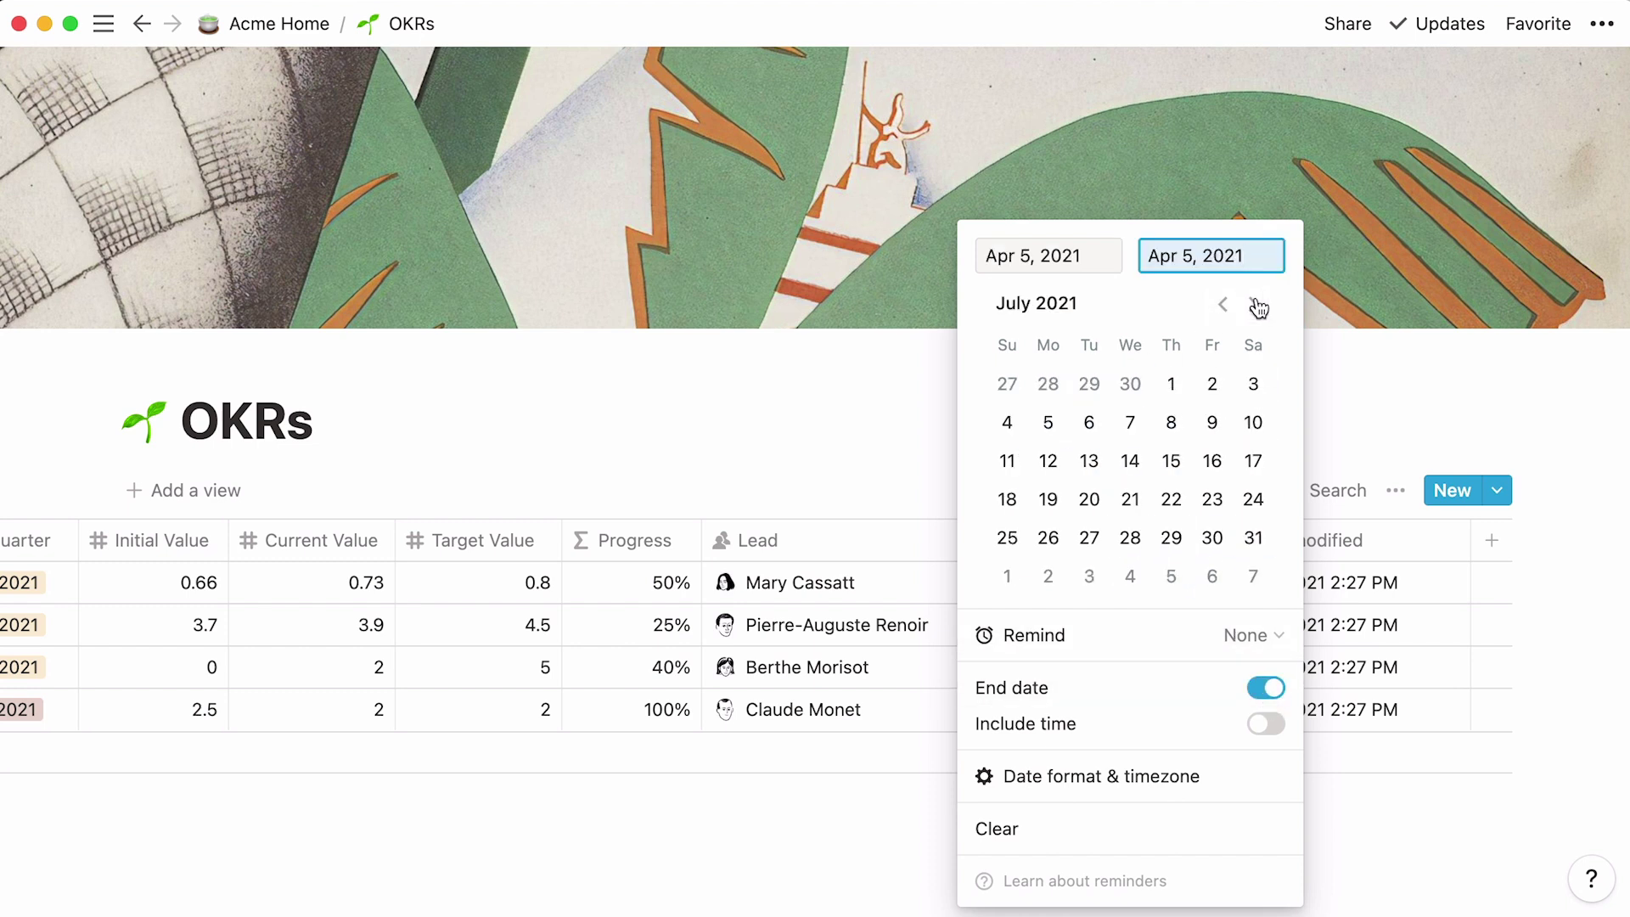
{"action": "left_click", "coordinate": [1212, 537]}
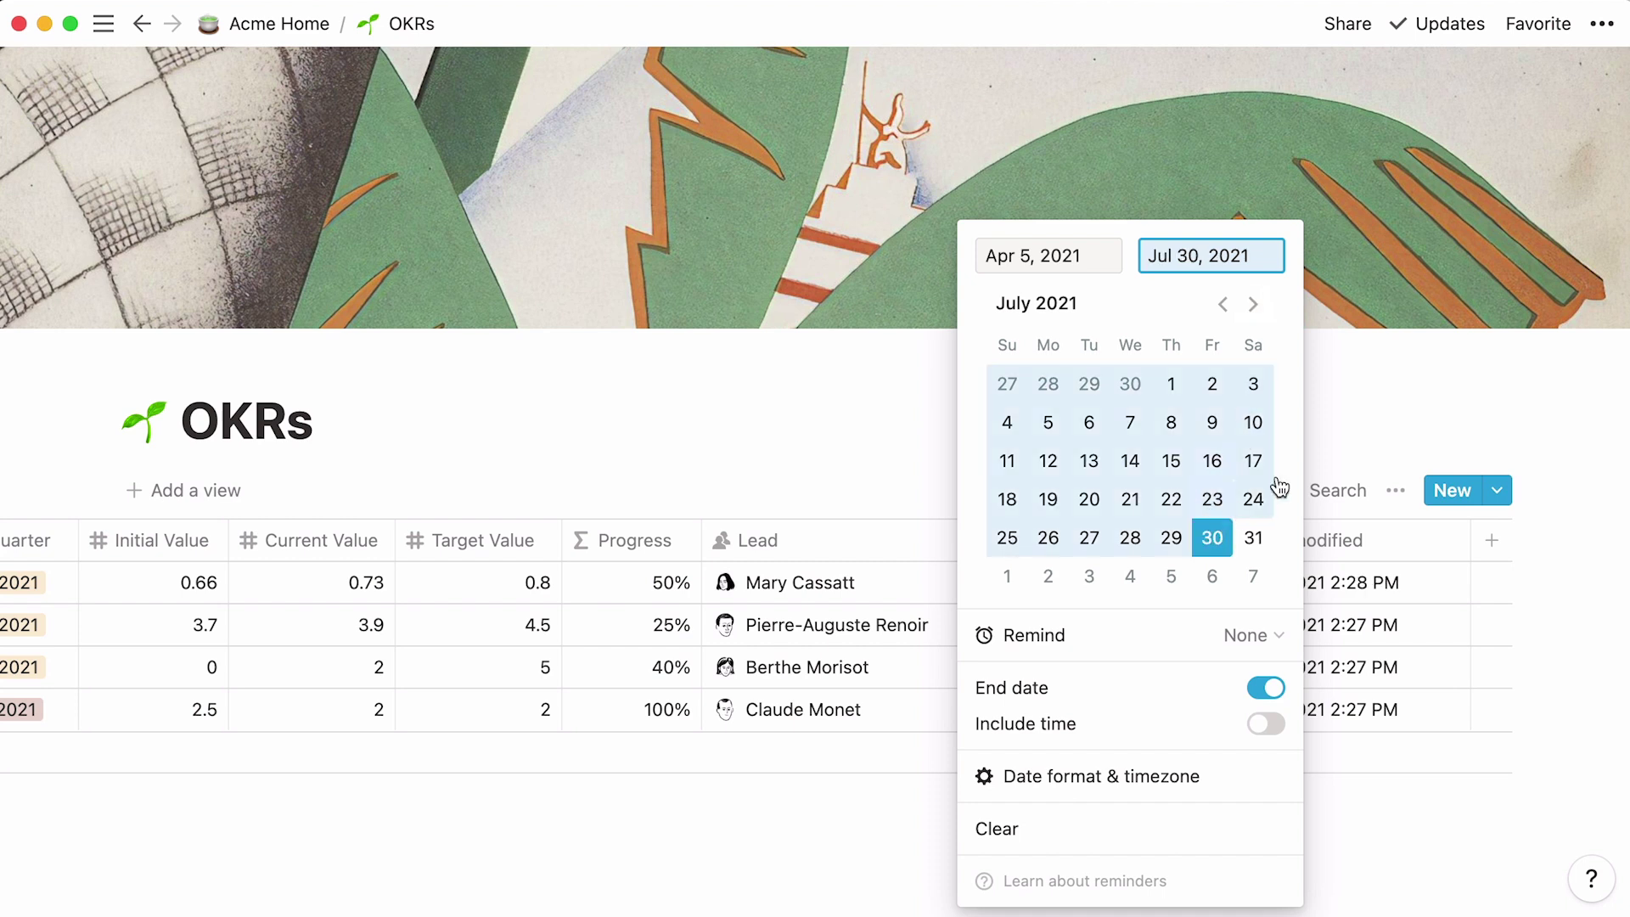
{"action": "left_click", "coordinate": [1343, 428]}
{"action": "scroll", "coordinate": [801, 645], "scroll_direction": "left", "scroll_amount": 10}
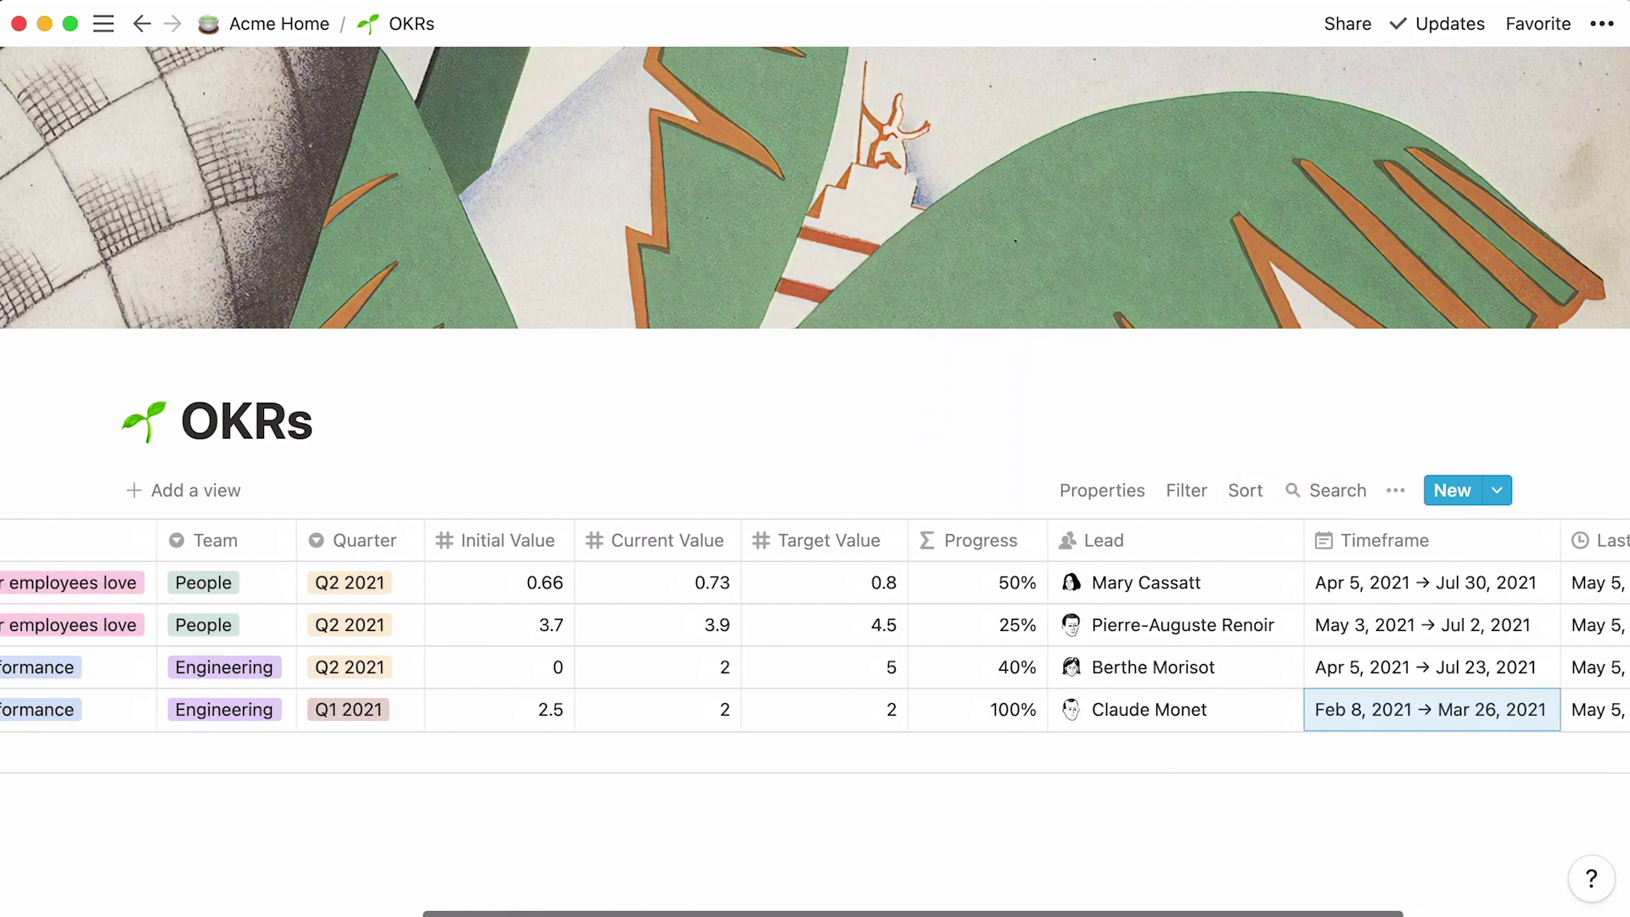
{"action": "scroll", "coordinate": [801, 646], "scroll_direction": "left", "scroll_amount": 3}
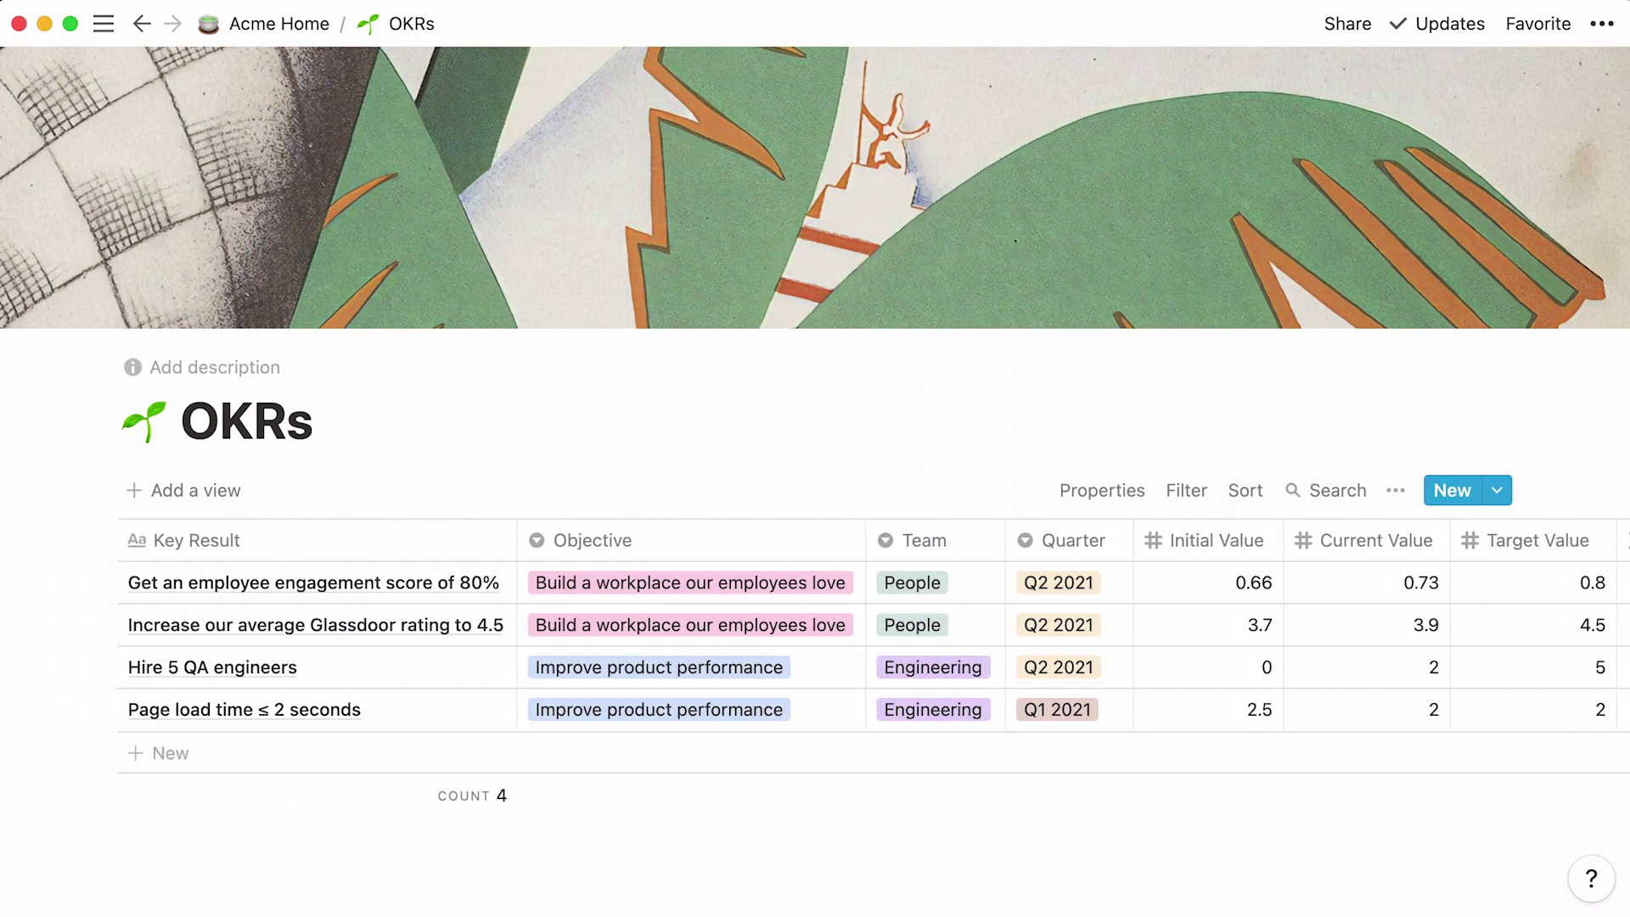
Step: Paste a welcome description into the OKRs database, then view Q2 2021 and Timeline
{"action": "left_click", "coordinate": [283, 376]}
{"action": "type", "text": "Welcome to our Objectives and Key Results database! An objective is the destination you want to reach, whereas key results are outcomes you need to achieve to reach your destination."}
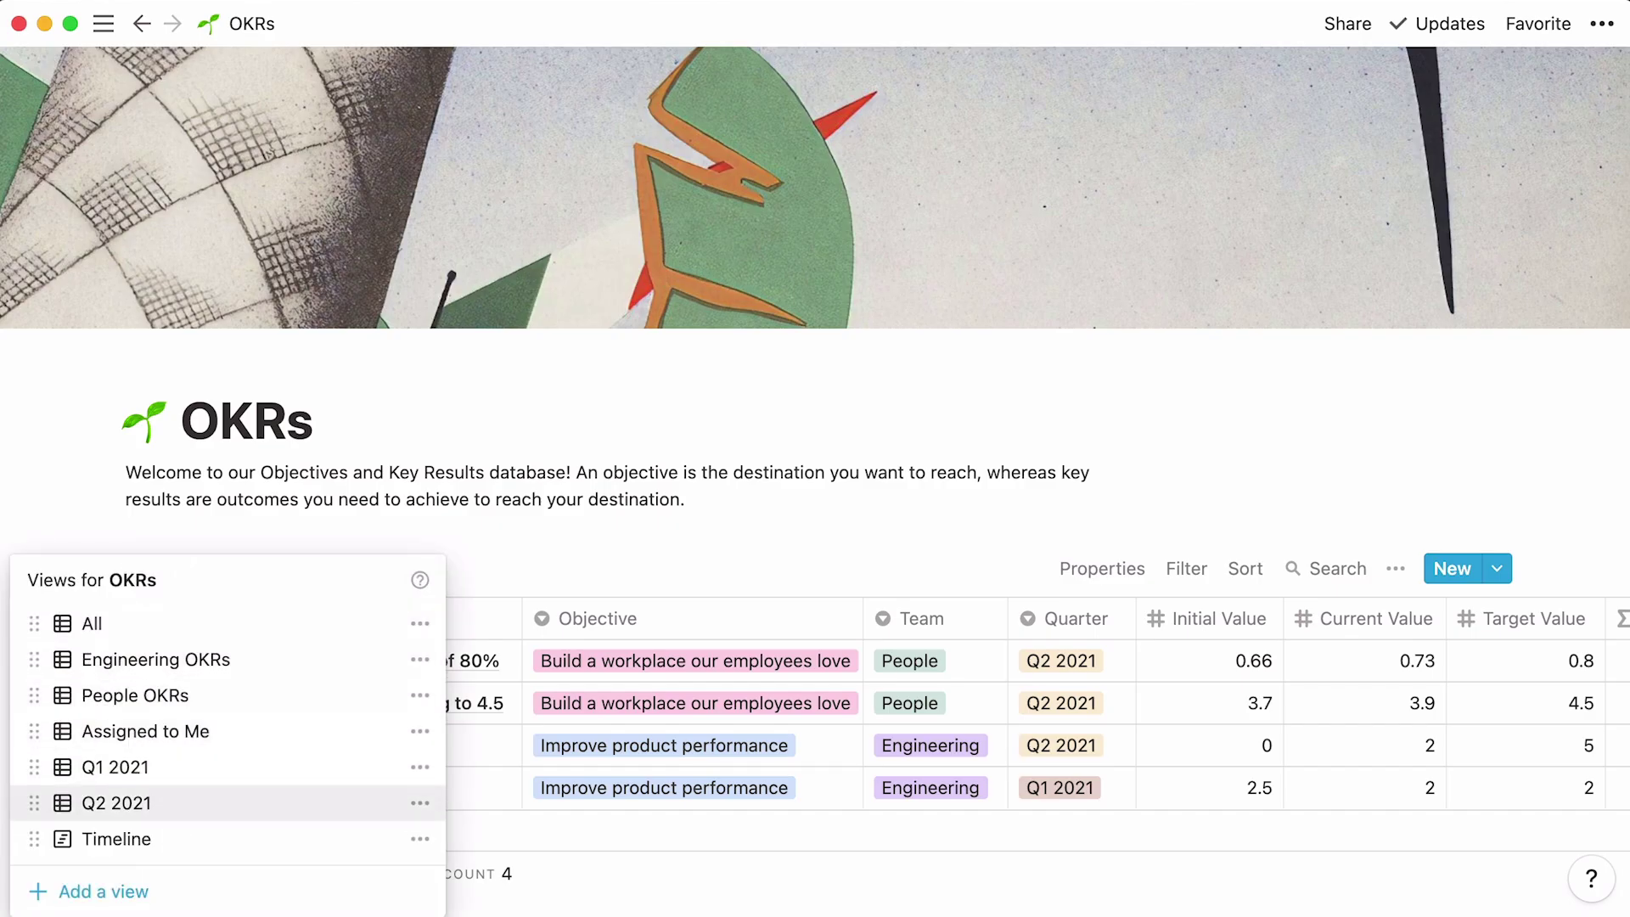
{"action": "left_click", "coordinate": [115, 803]}
{"action": "left_click", "coordinate": [179, 568]}
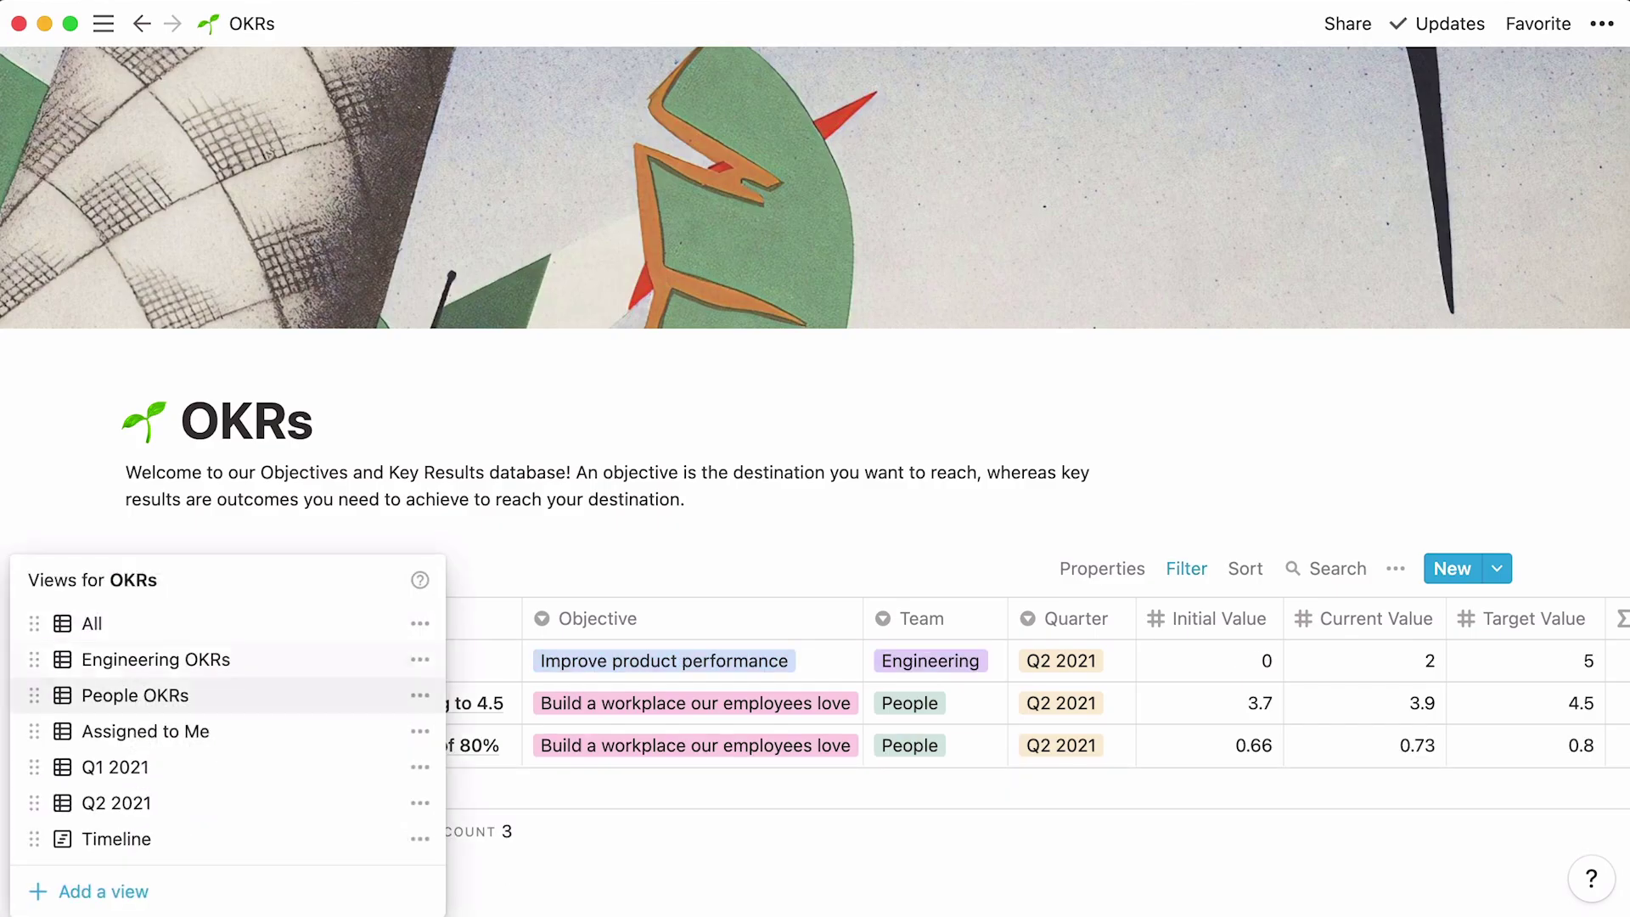
{"action": "left_click", "coordinate": [116, 839]}
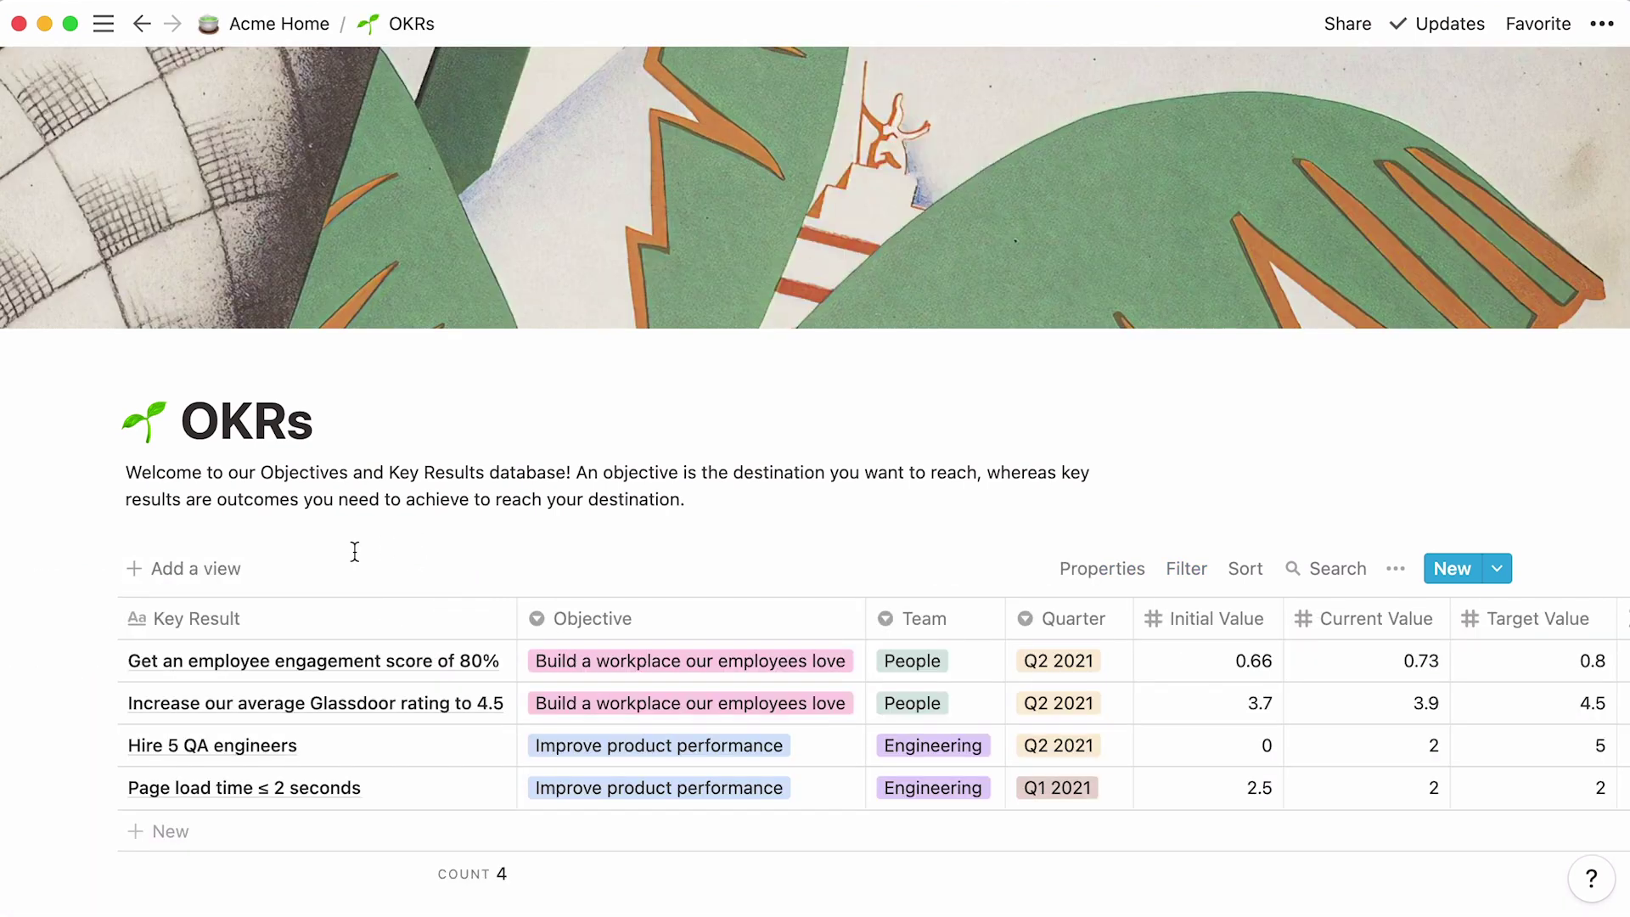
Step: Start a new table view of the database and name it 'Engineering OKRs'
{"action": "left_click", "coordinate": [242, 577]}
{"action": "mouse_move", "coordinate": [245, 583]}
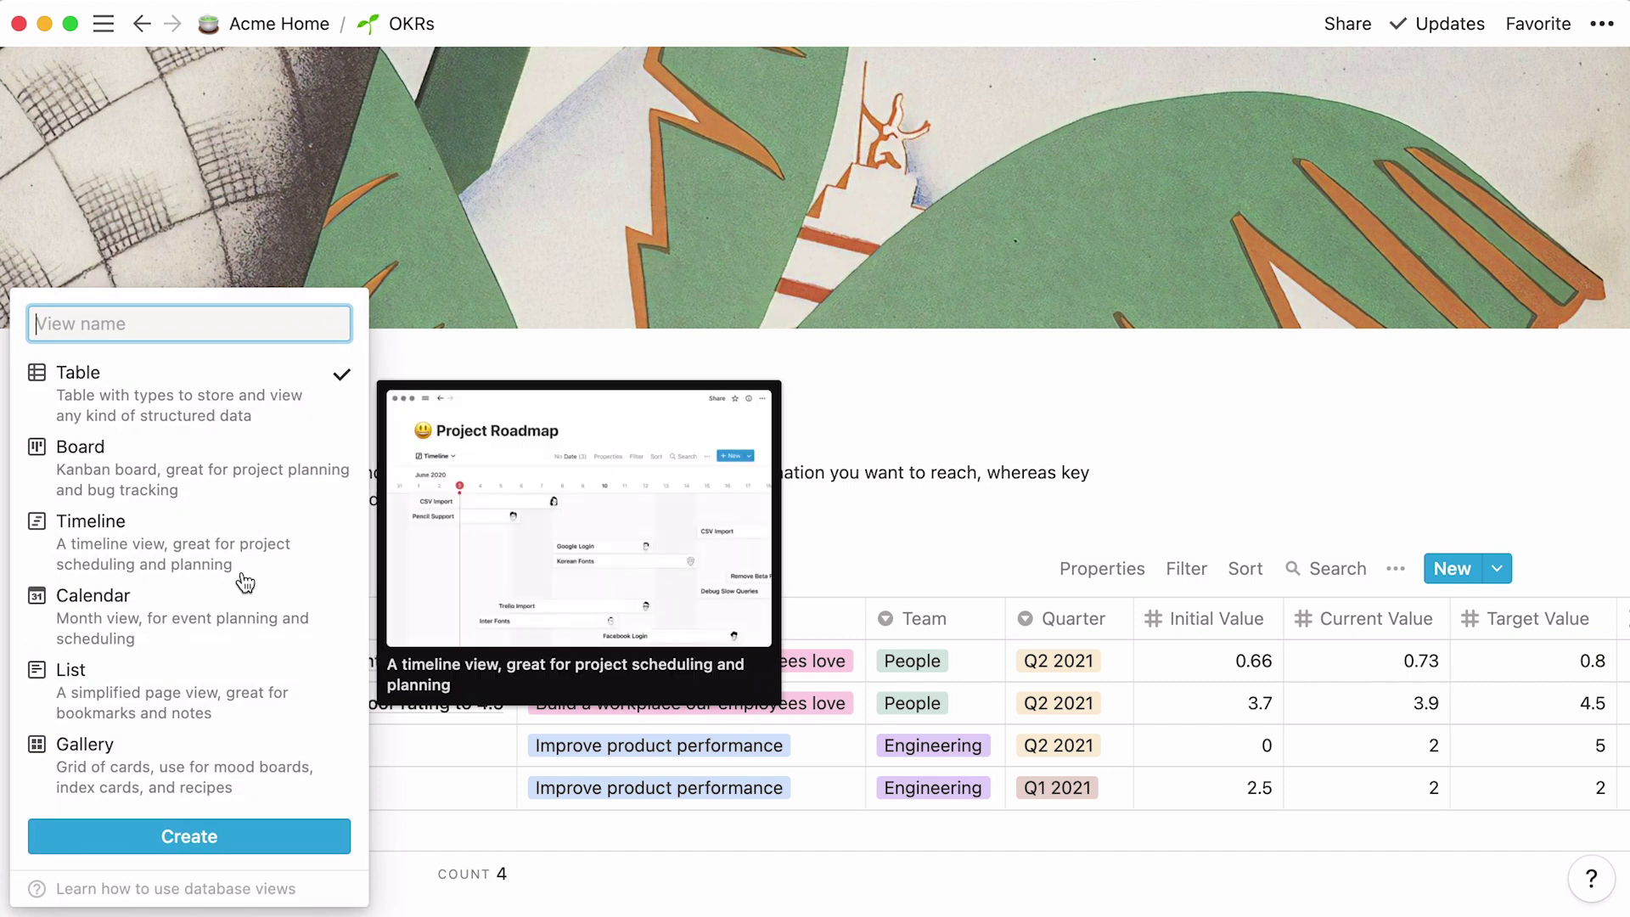
{"action": "mouse_move", "coordinate": [288, 429]}
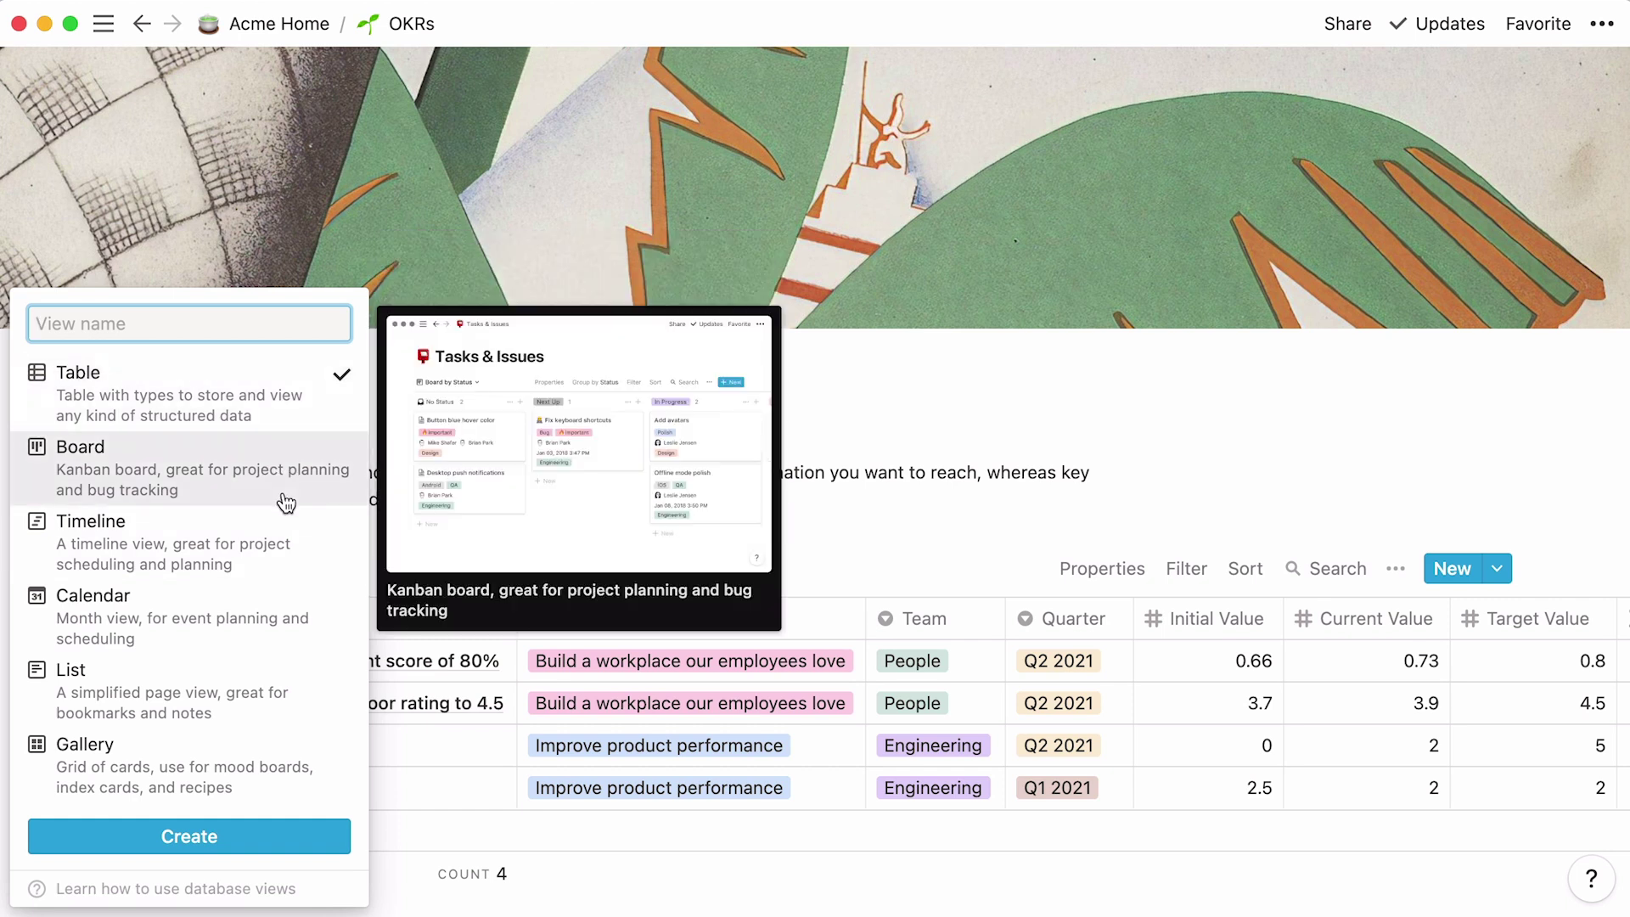
{"action": "mouse_move", "coordinate": [274, 643]}
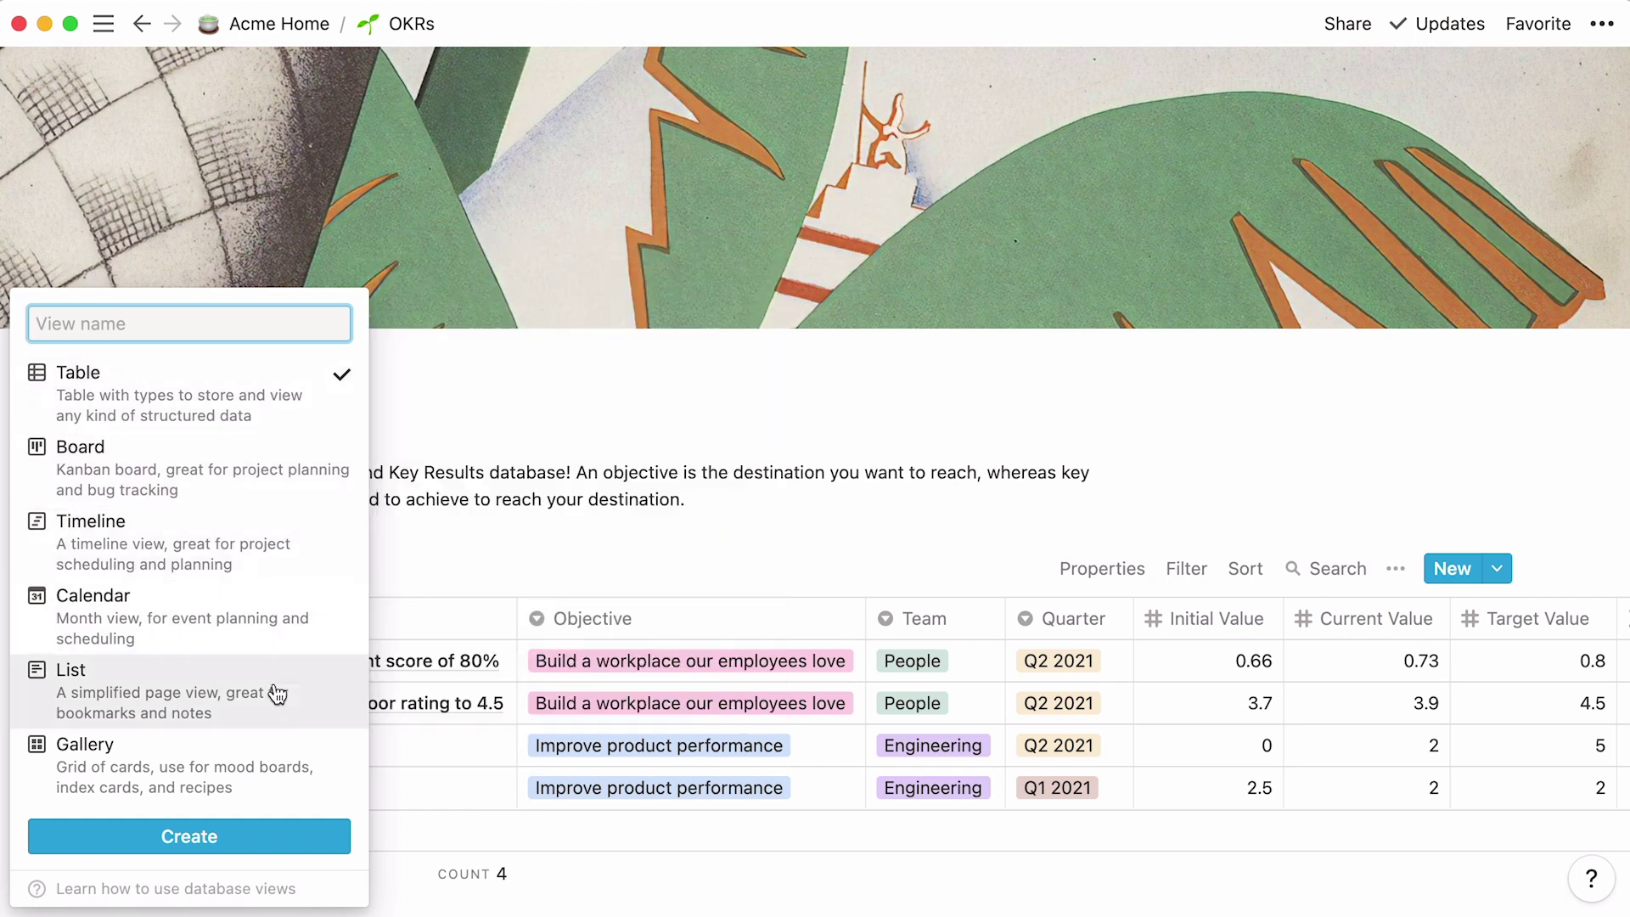
{"action": "mouse_move", "coordinate": [284, 792]}
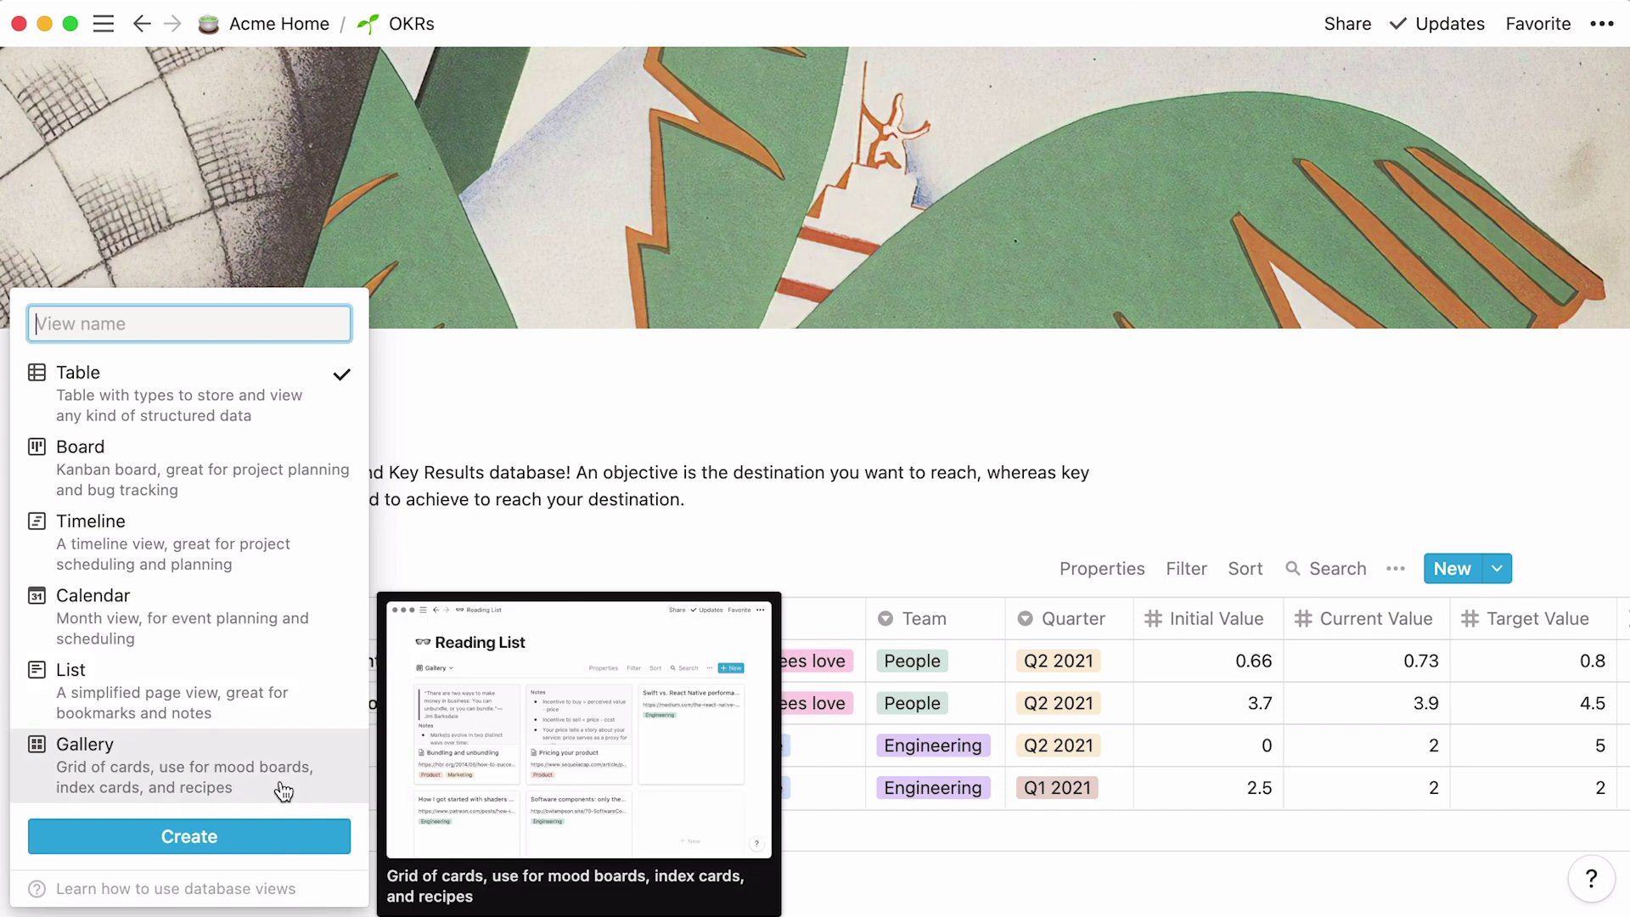
{"action": "type", "text": "Engineering OKRs"}
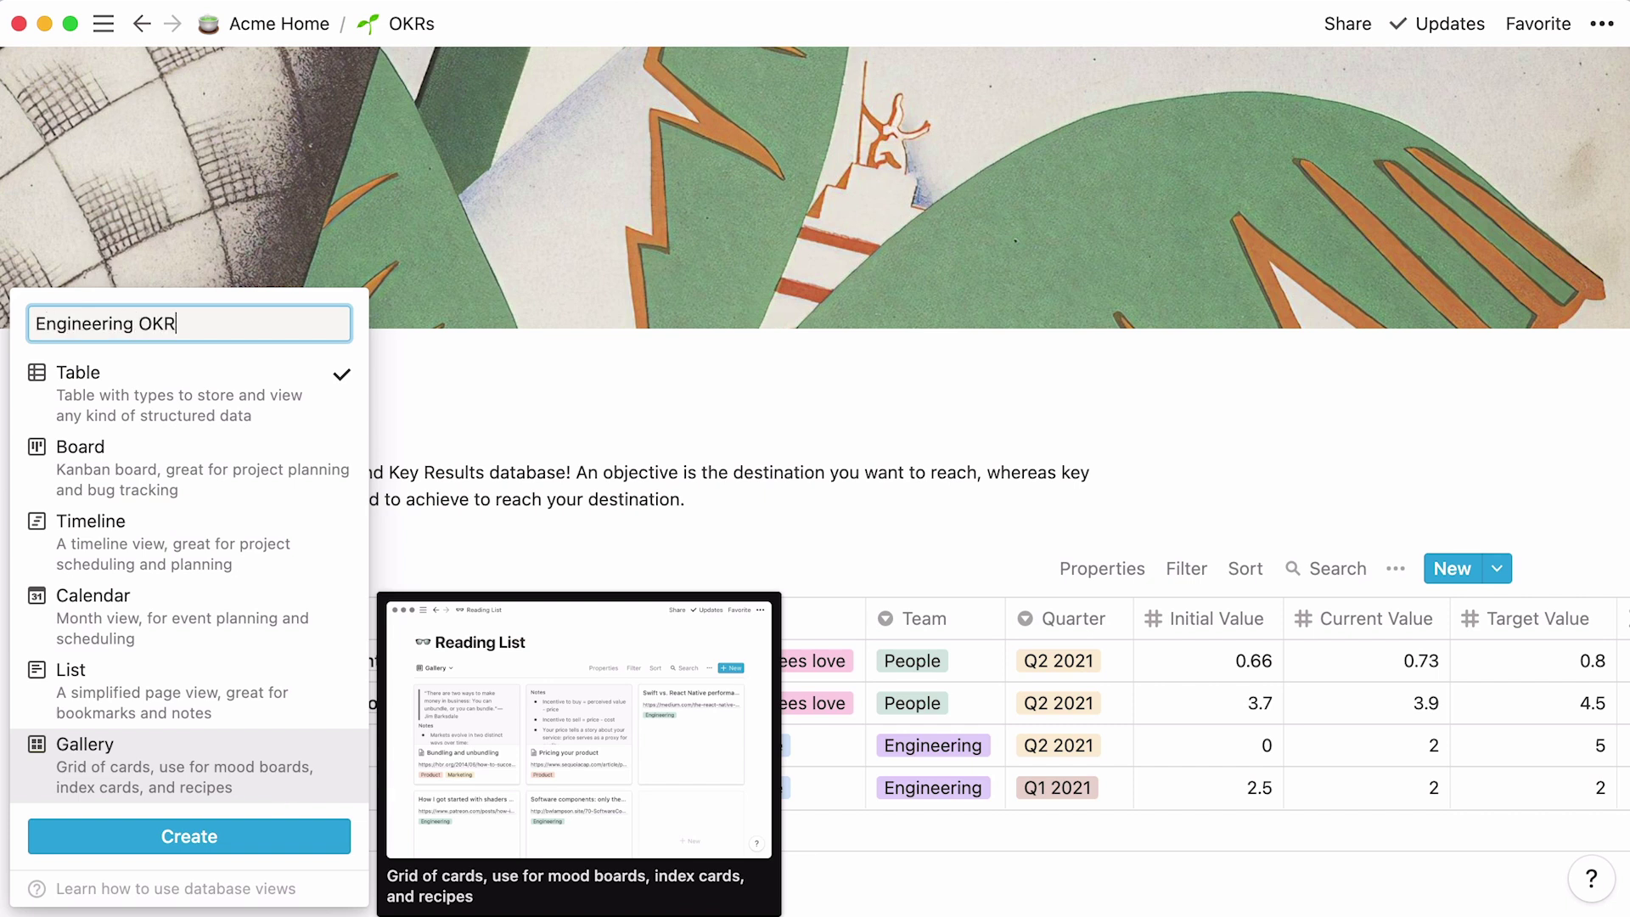
Step: Create the Engineering OKRs view with the filter Team is Engineering
{"action": "left_click", "coordinate": [273, 843]}
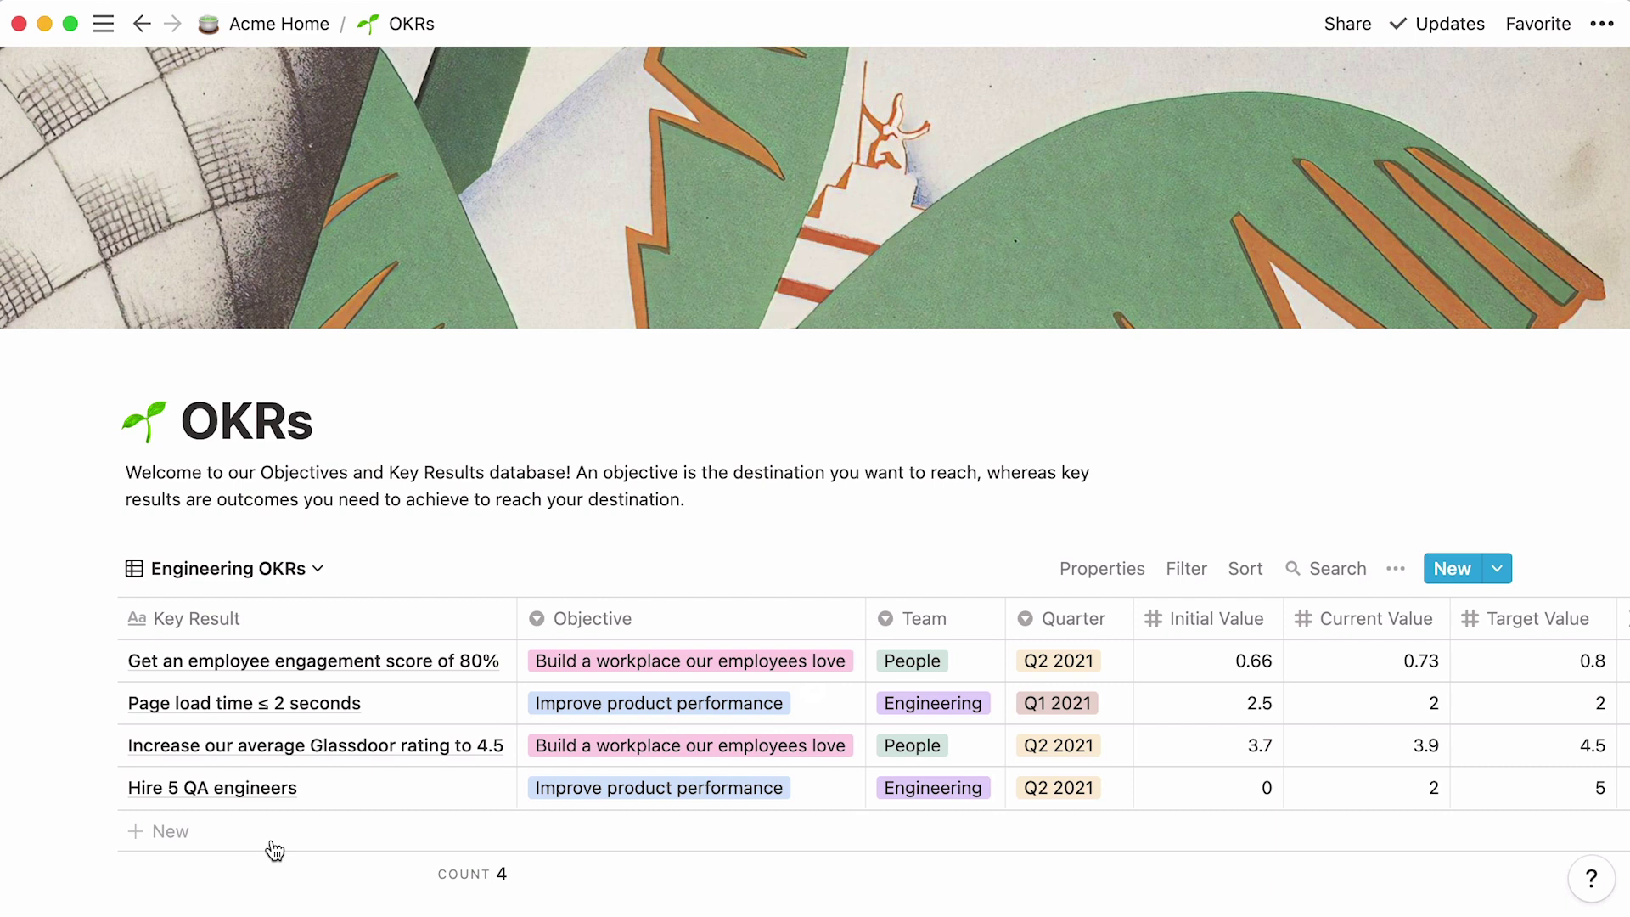
{"action": "left_click", "coordinate": [1171, 576]}
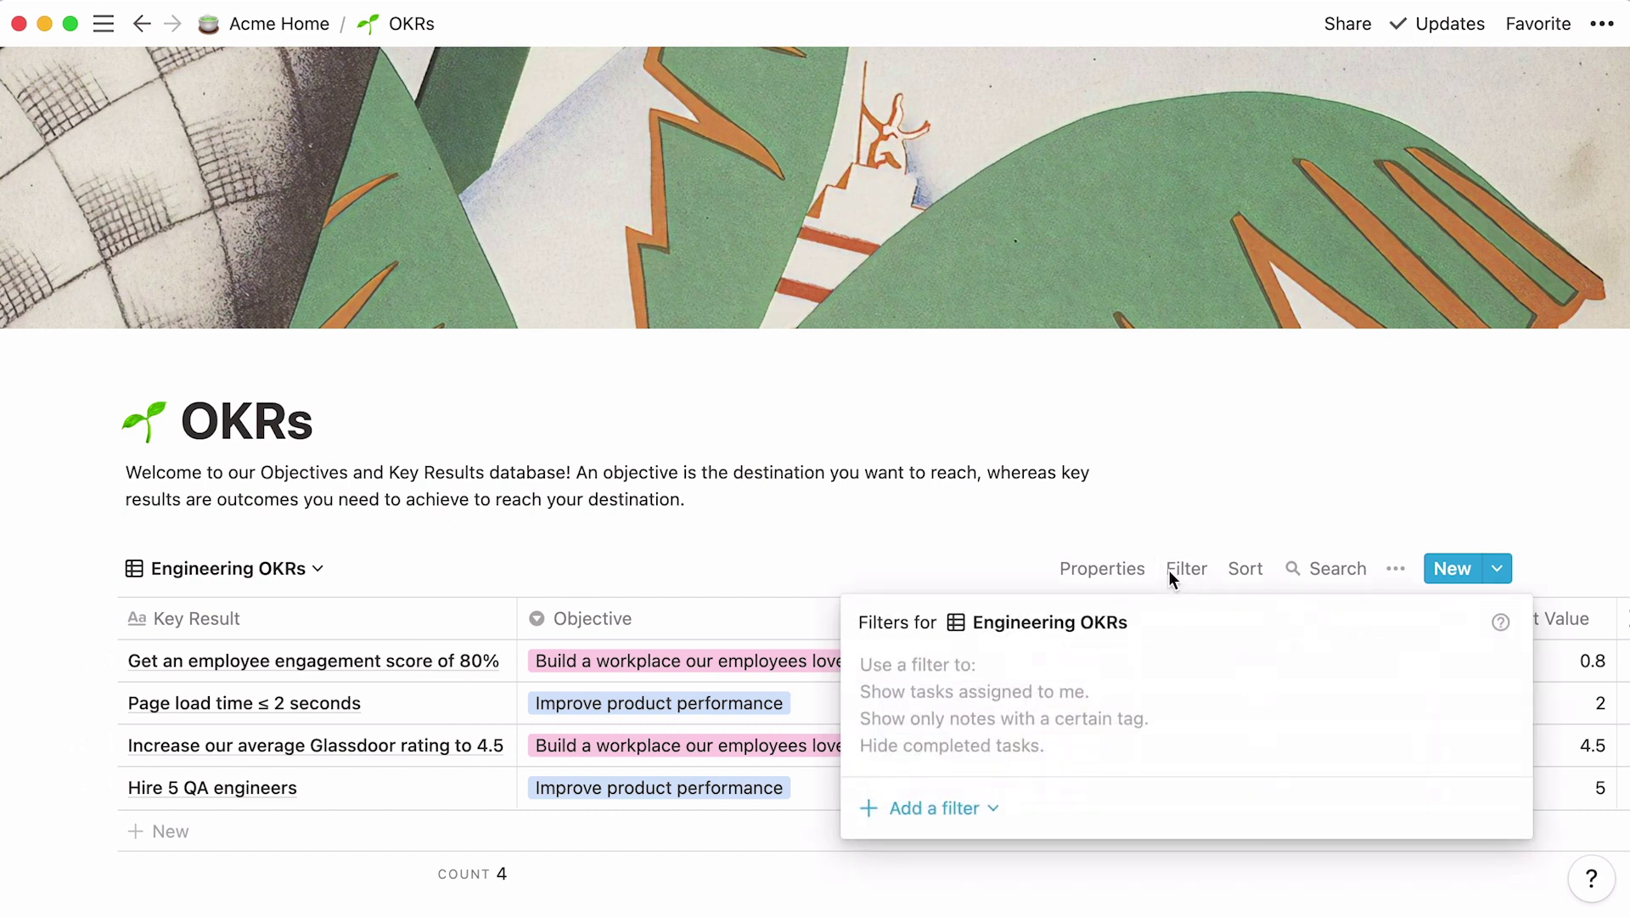
{"action": "left_click", "coordinate": [1002, 804]}
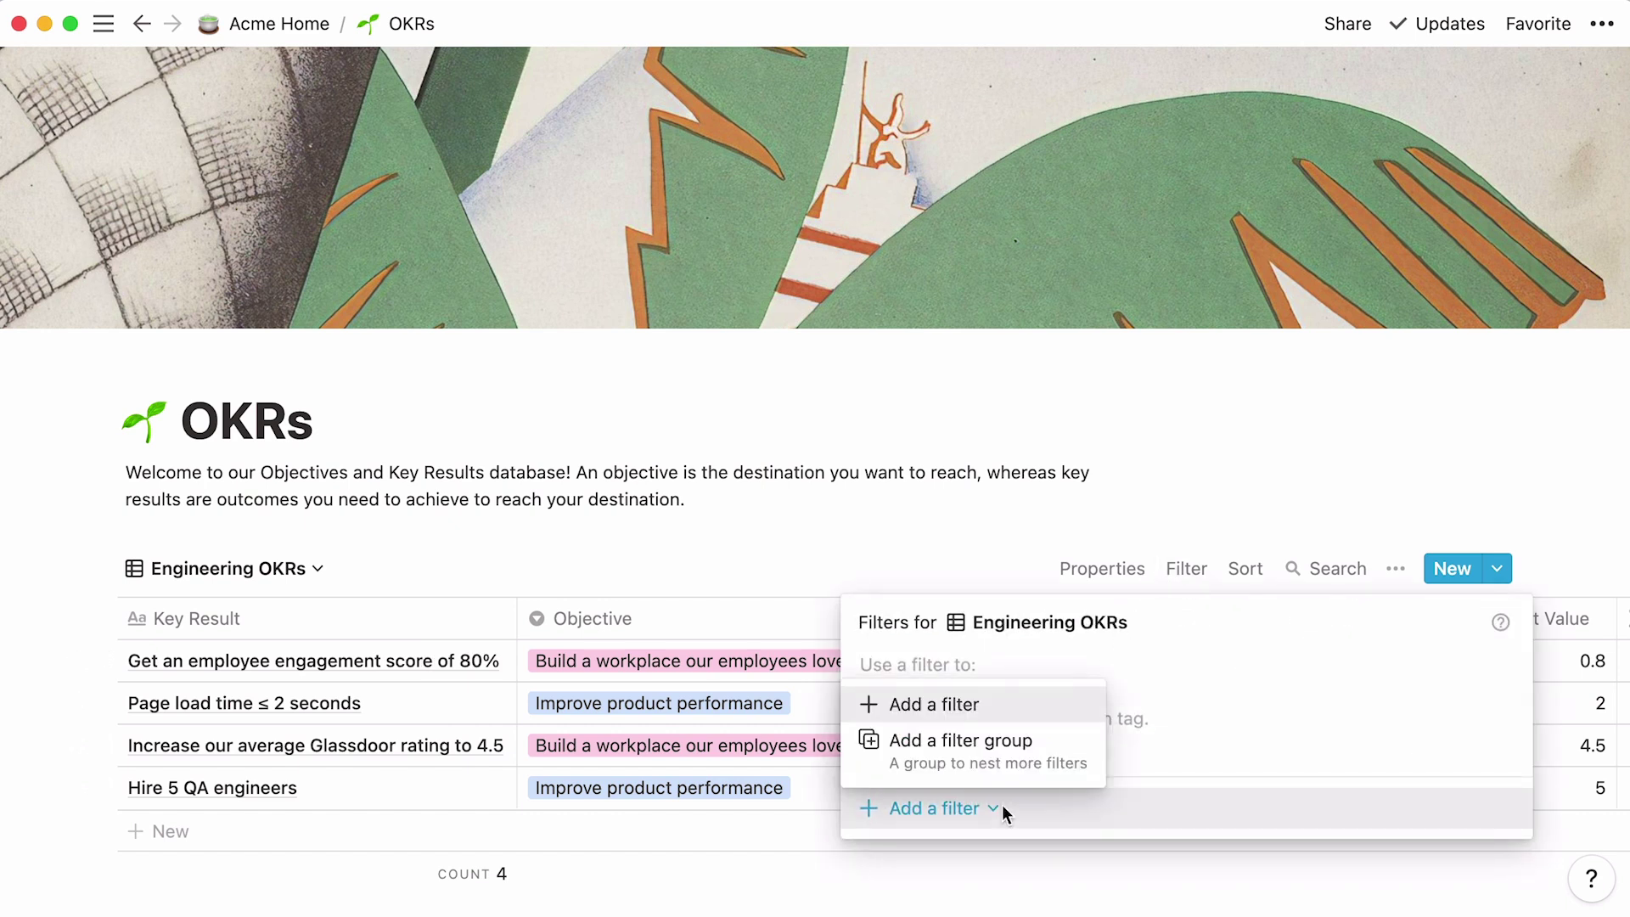
{"action": "left_click", "coordinate": [1030, 712]}
{"action": "left_click", "coordinate": [1052, 674]}
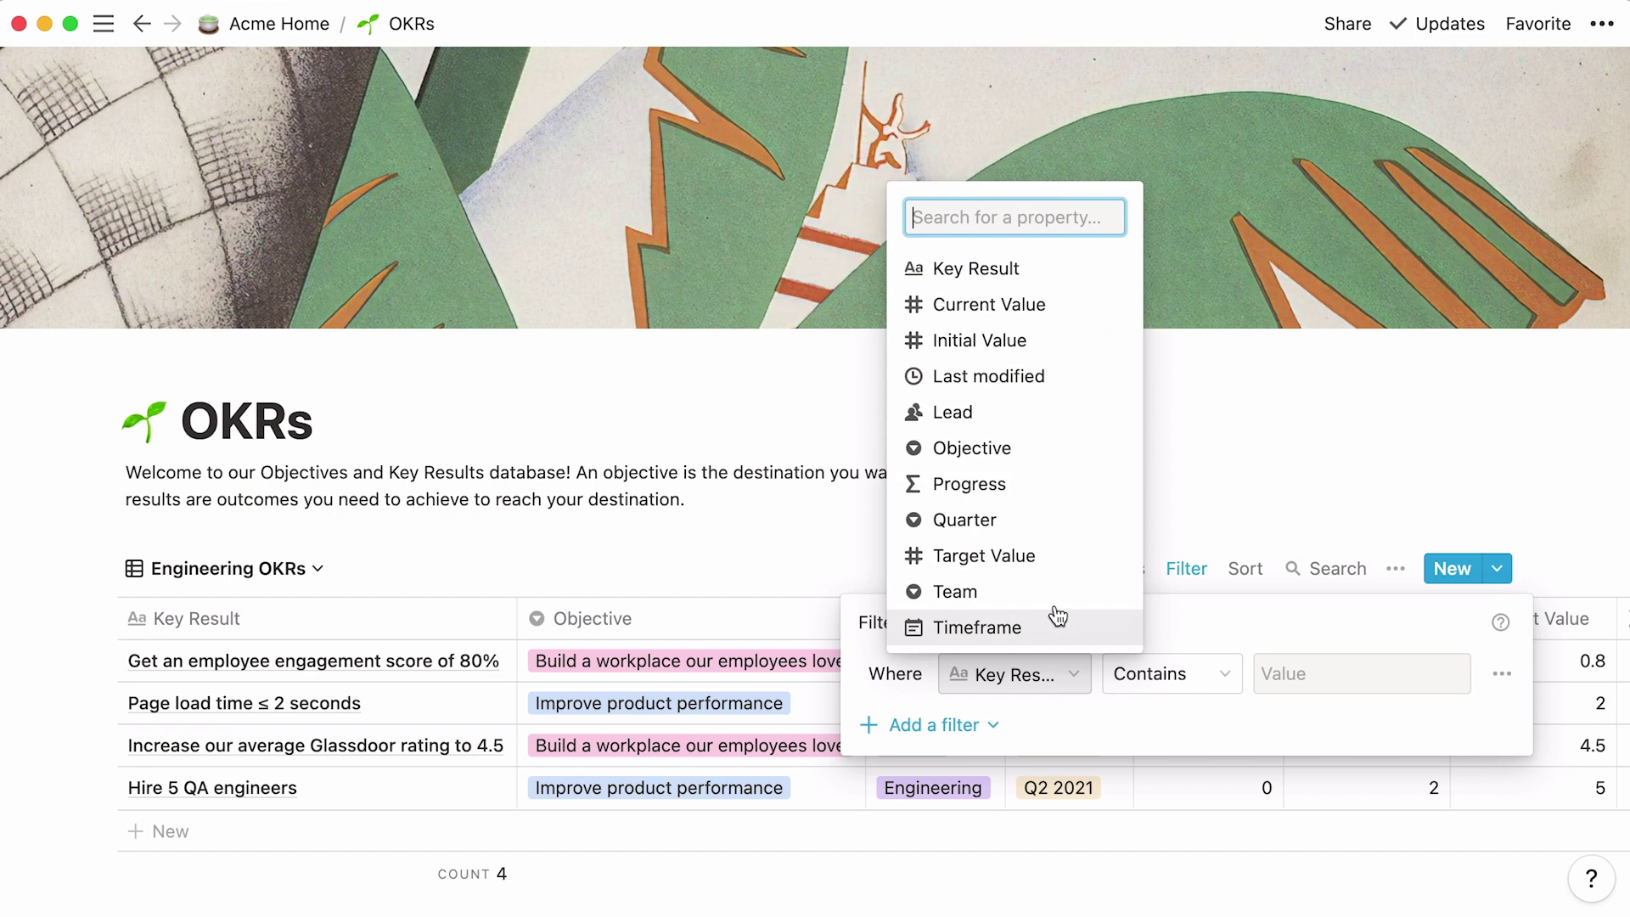
{"action": "left_click", "coordinate": [1056, 595]}
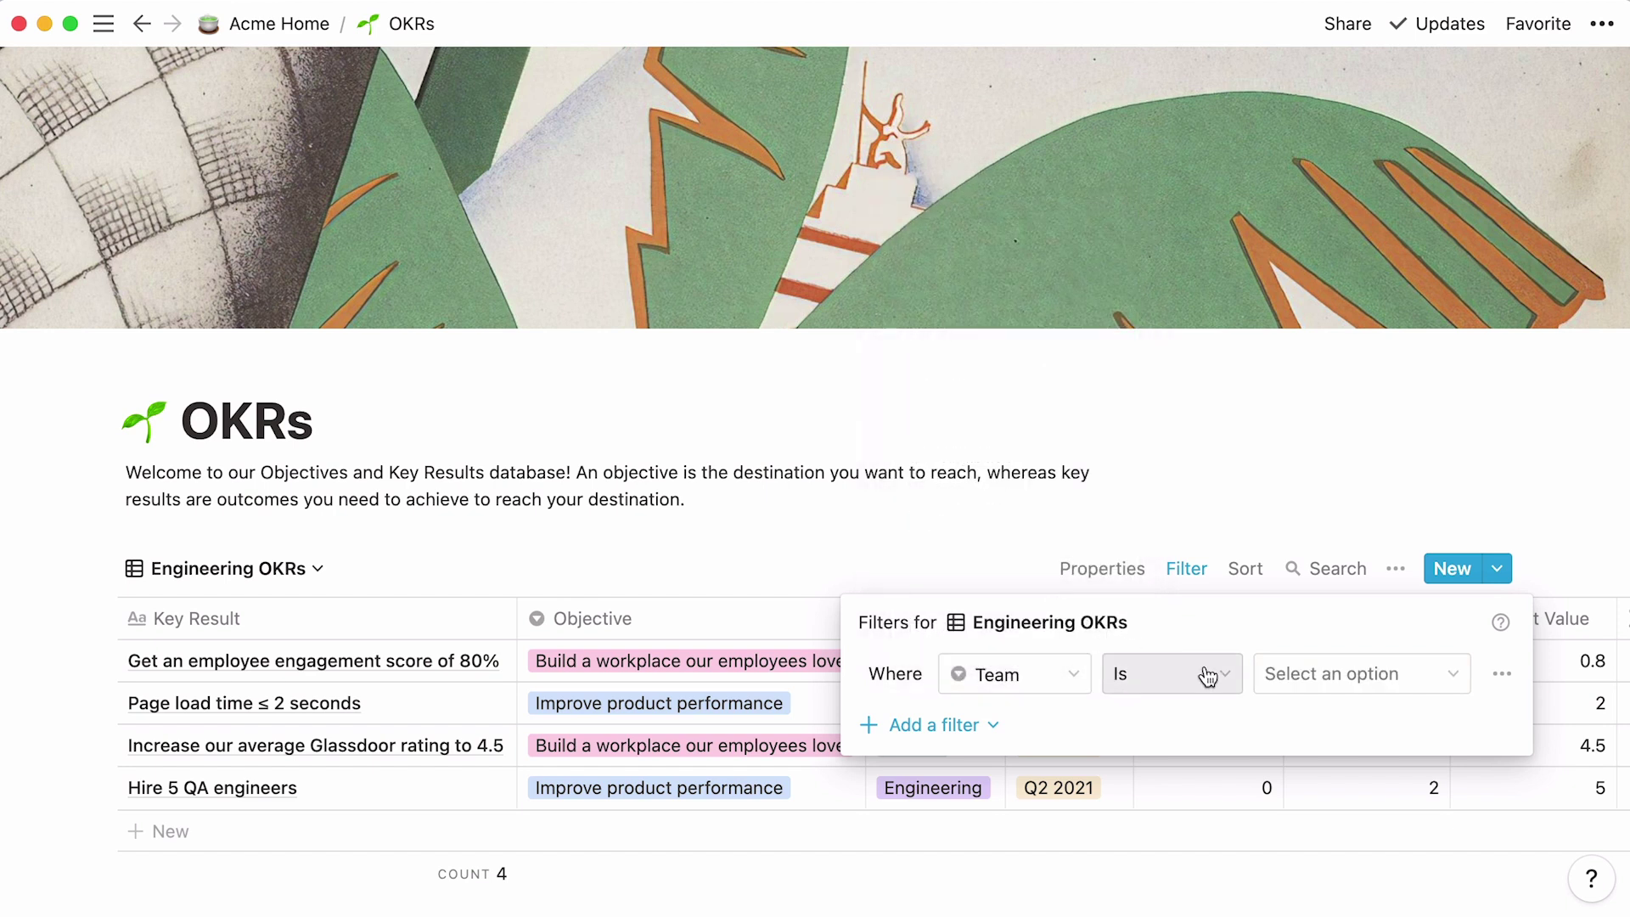
{"action": "left_click", "coordinate": [1323, 674]}
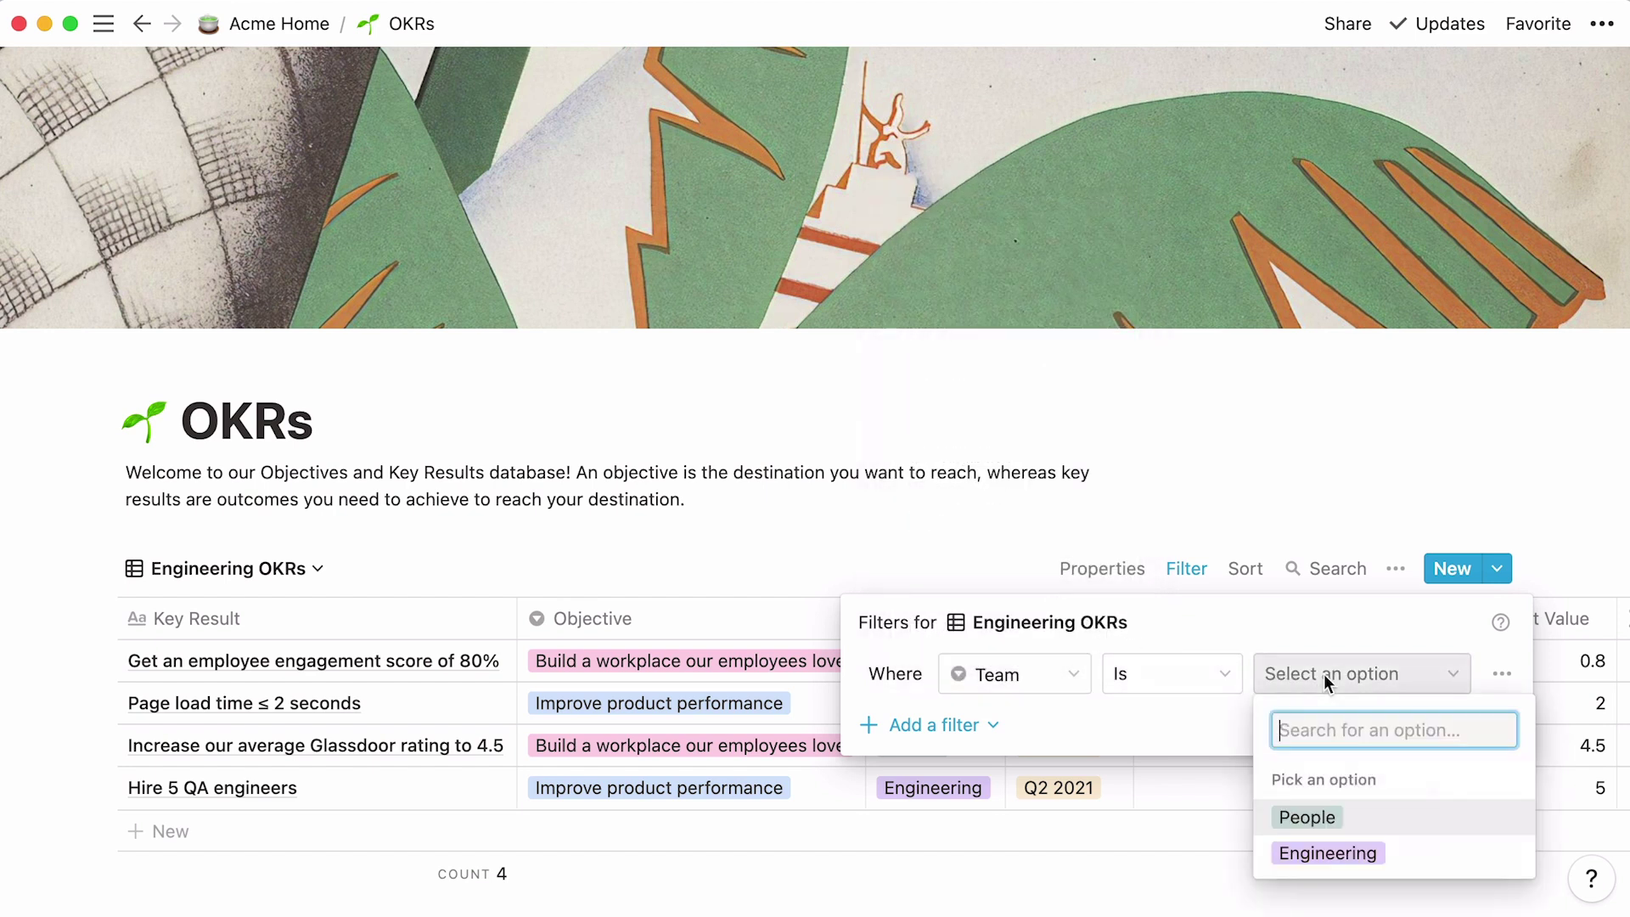
{"action": "left_click", "coordinate": [1434, 857]}
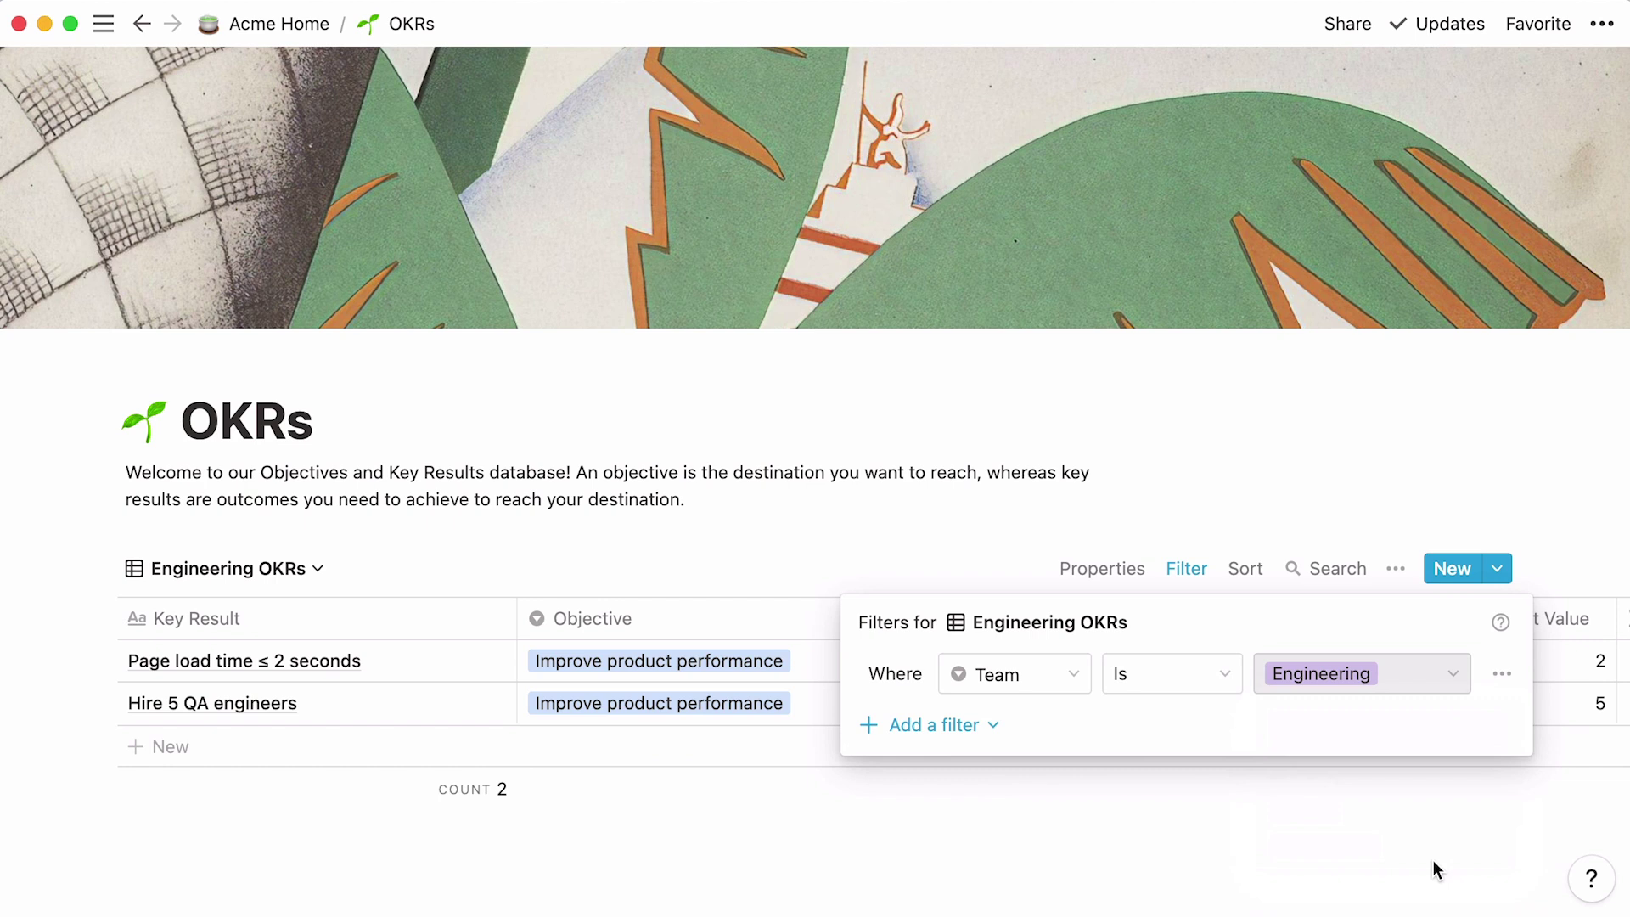
{"action": "left_click", "coordinate": [1433, 861]}
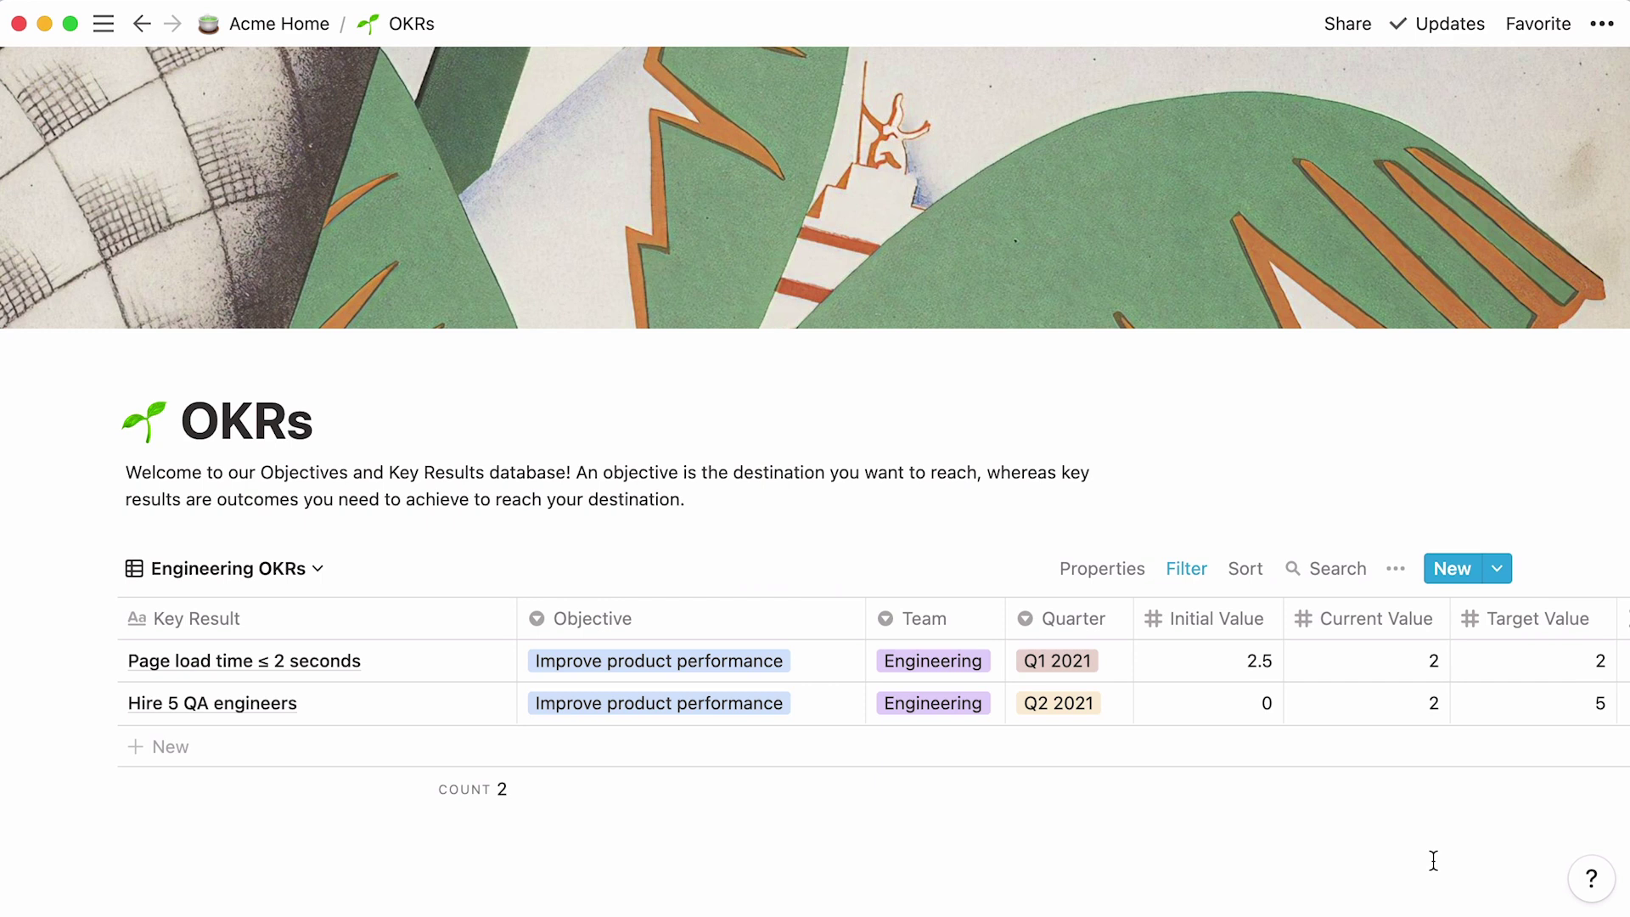
Step: Create a new table view named 'People OKRs'
{"action": "left_click", "coordinate": [317, 569]}
{"action": "left_click", "coordinate": [265, 742]}
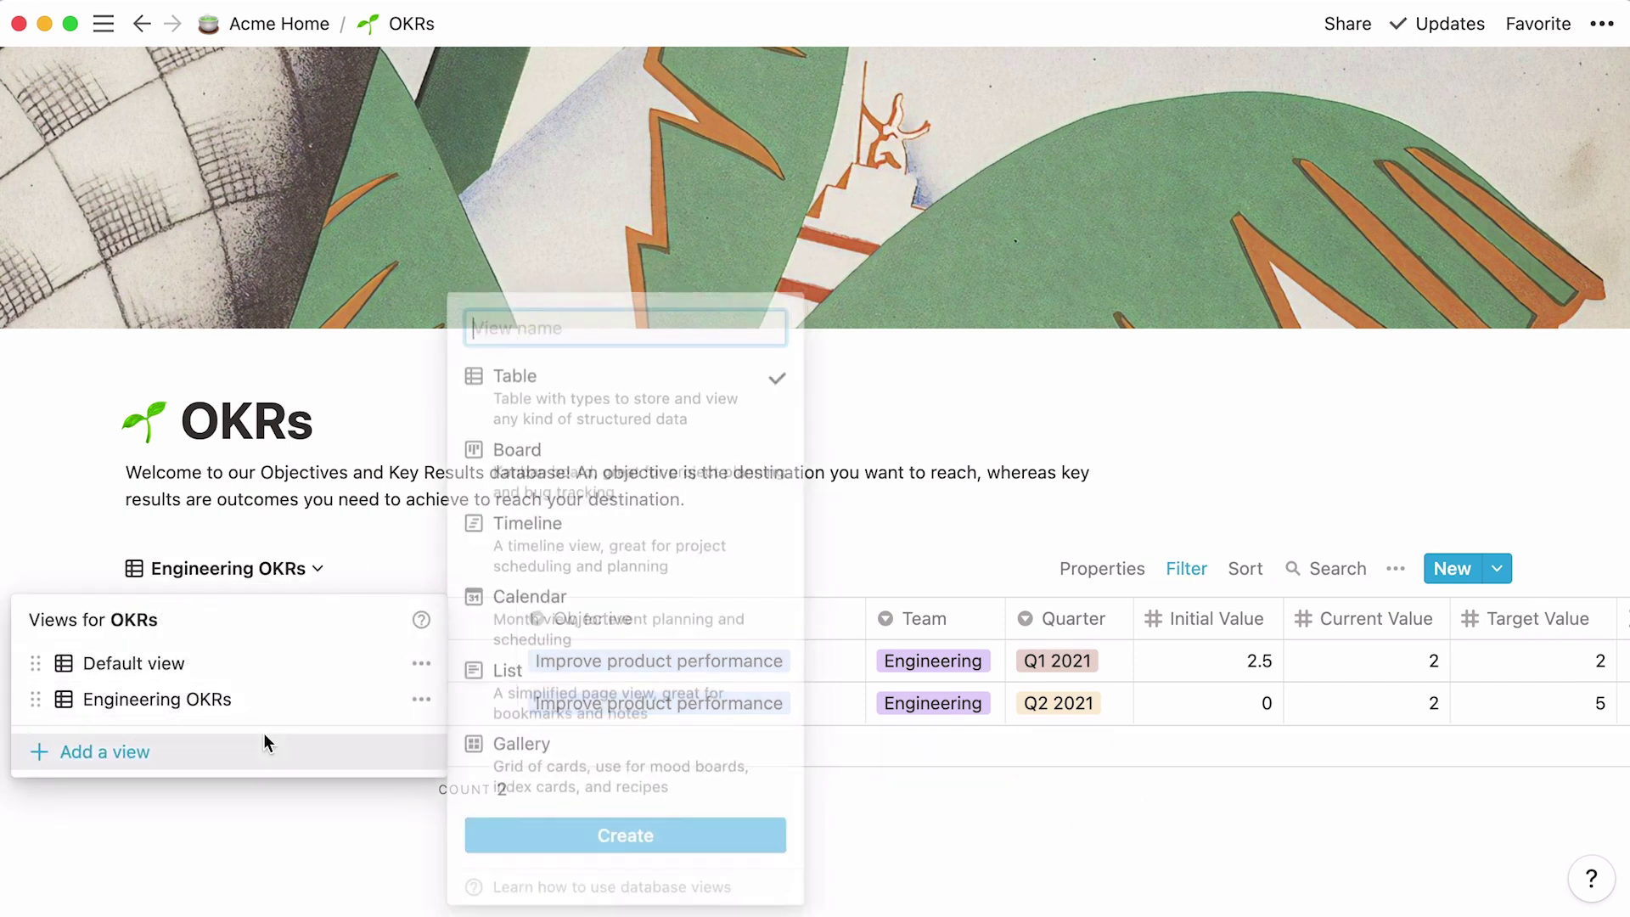
{"action": "type", "text": "People OKR"}
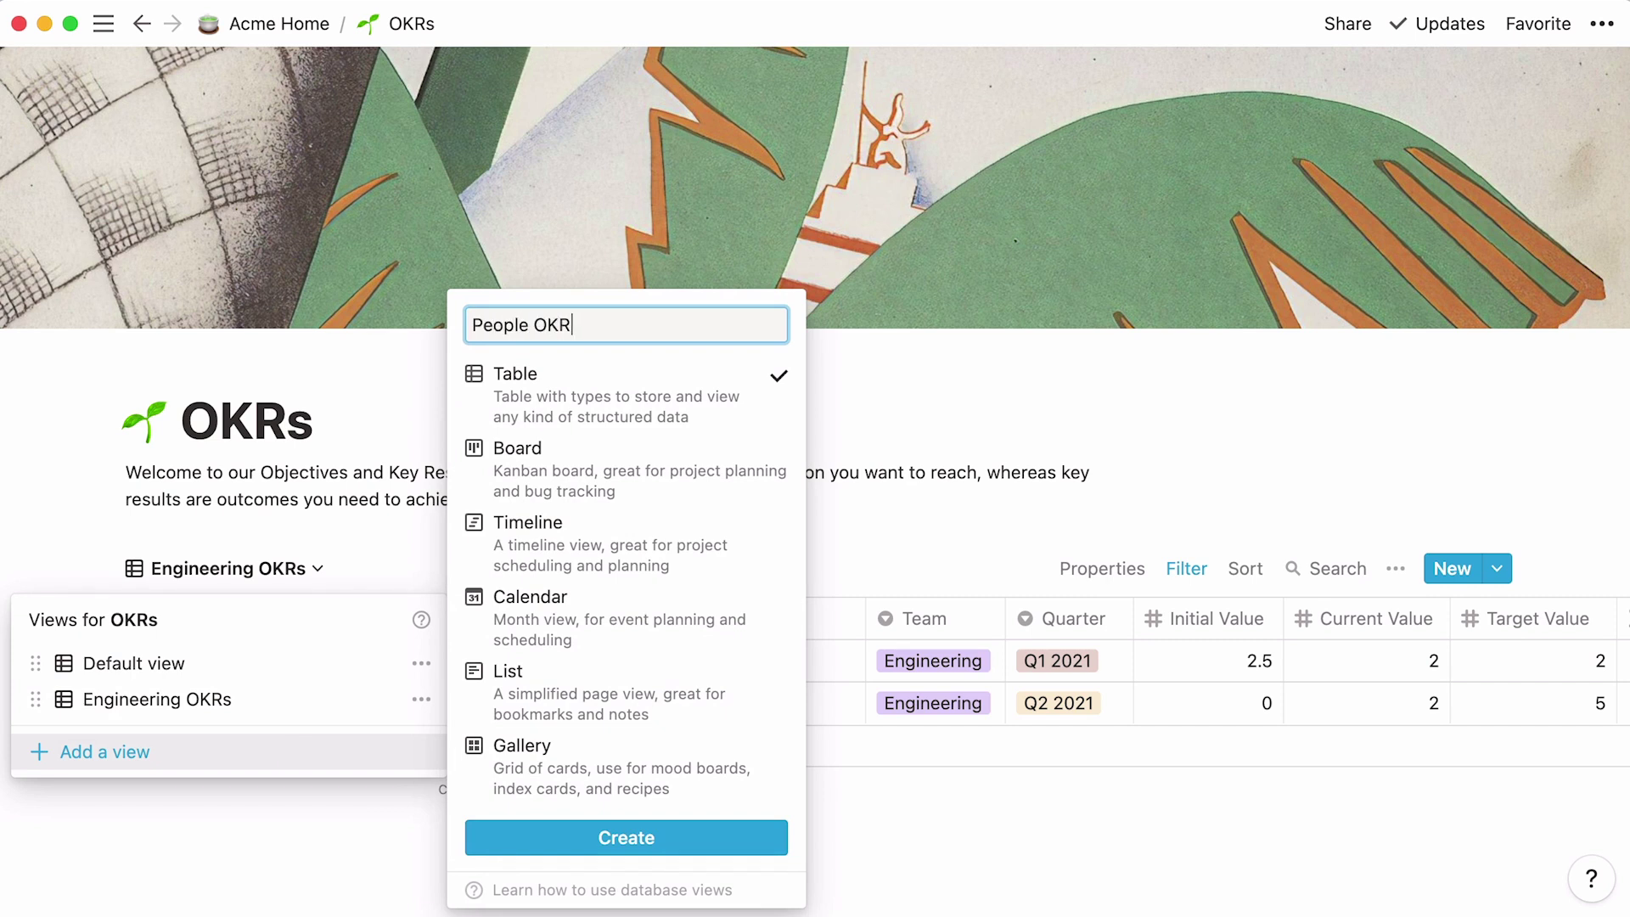
{"action": "type", "text": "s"}
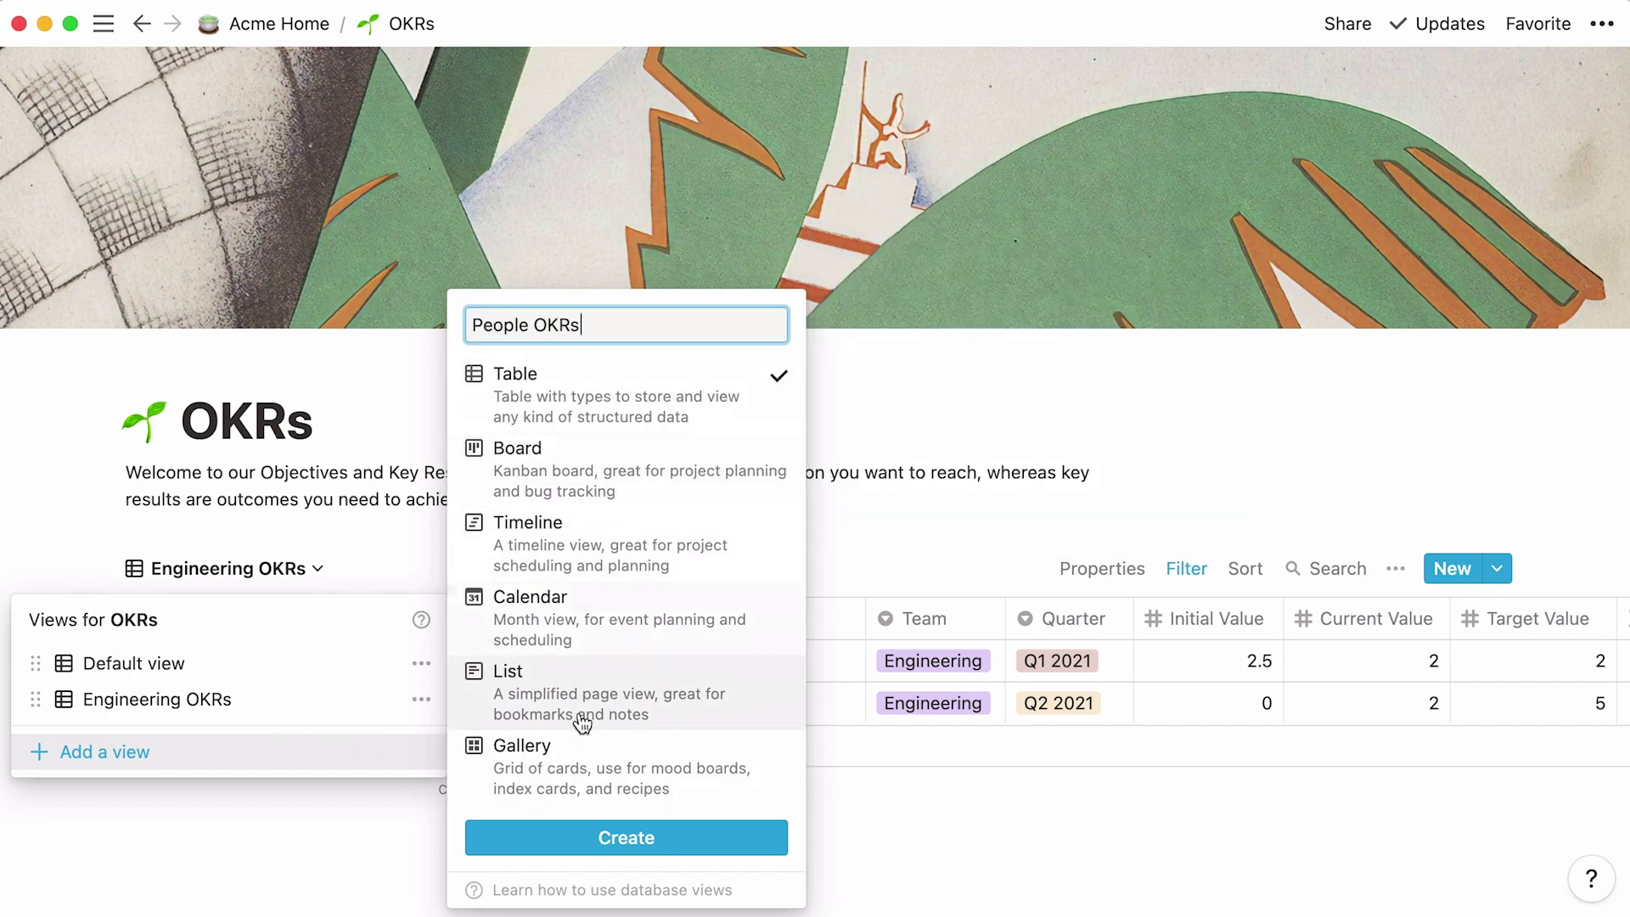
{"action": "left_click", "coordinate": [564, 838]}
Step: Filter the People OKRs view to Team is People
{"action": "left_click", "coordinate": [1180, 569]}
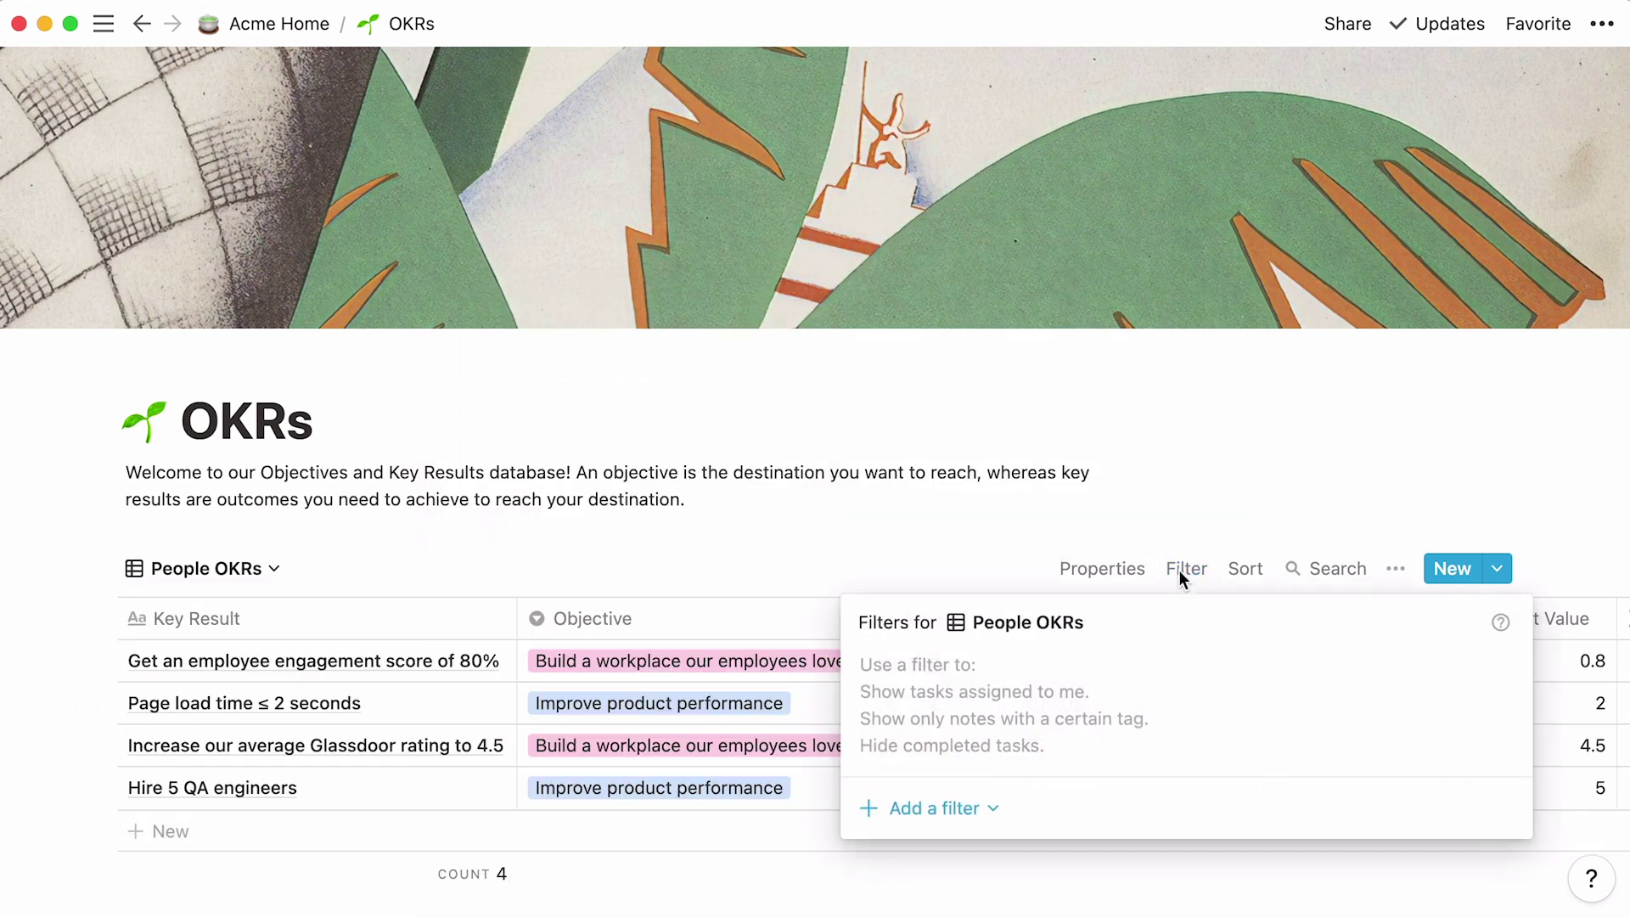
{"action": "left_click", "coordinate": [965, 811]}
{"action": "left_click", "coordinate": [966, 705]}
{"action": "left_click", "coordinate": [1012, 674]}
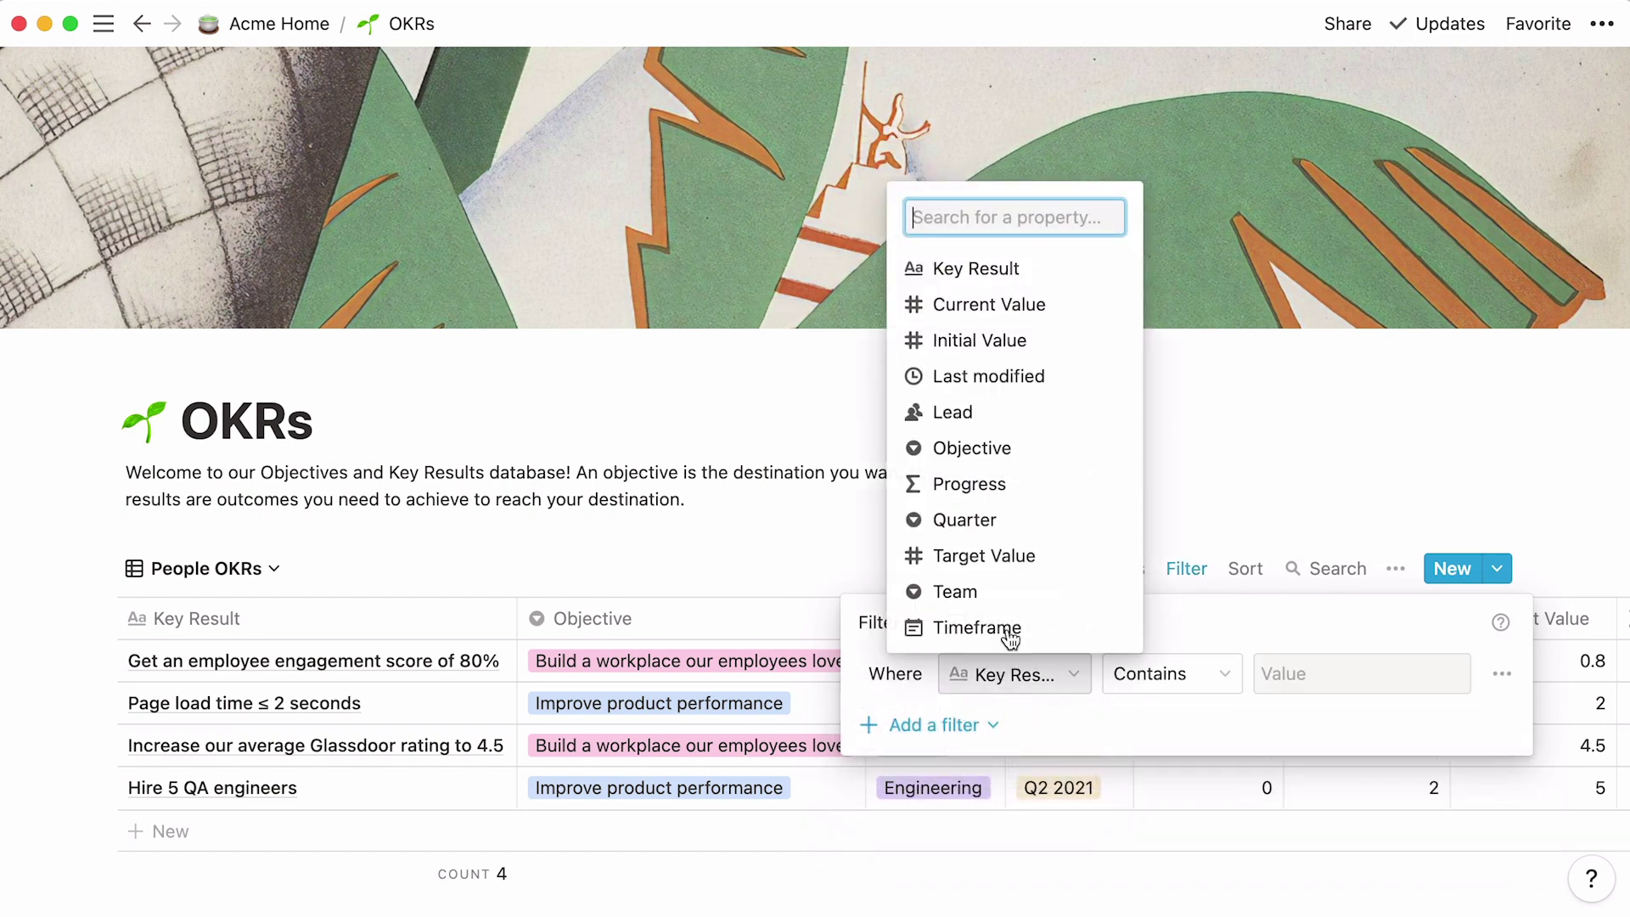
{"action": "left_click", "coordinate": [1007, 592]}
{"action": "left_click", "coordinate": [1284, 670]}
{"action": "left_click", "coordinate": [1396, 811]}
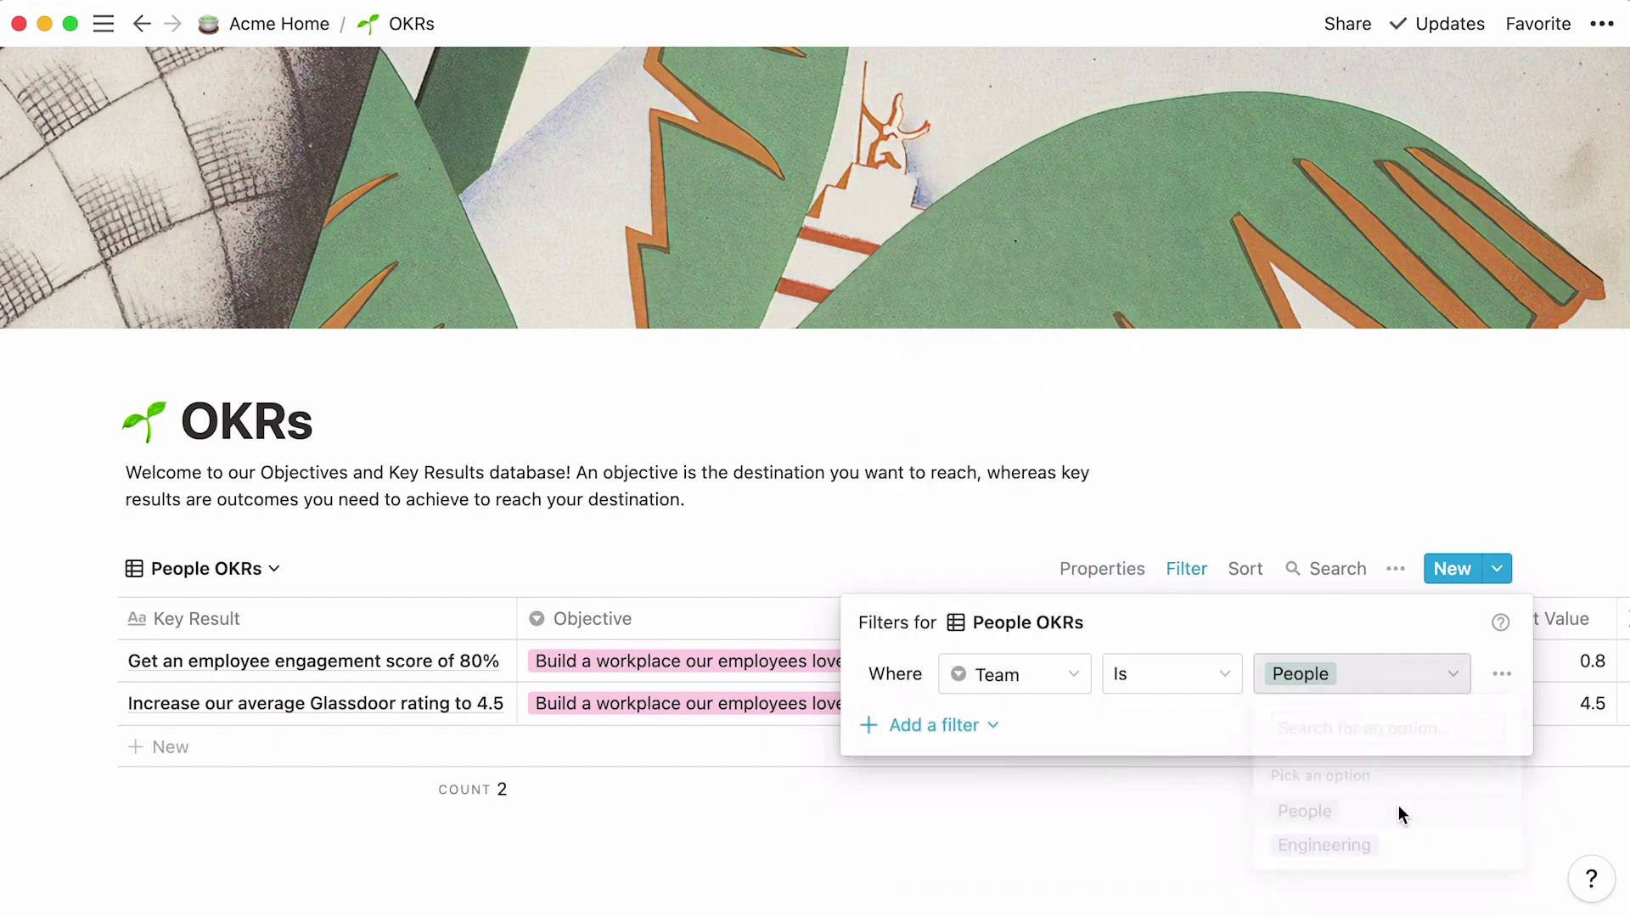
{"action": "left_click", "coordinate": [1399, 804]}
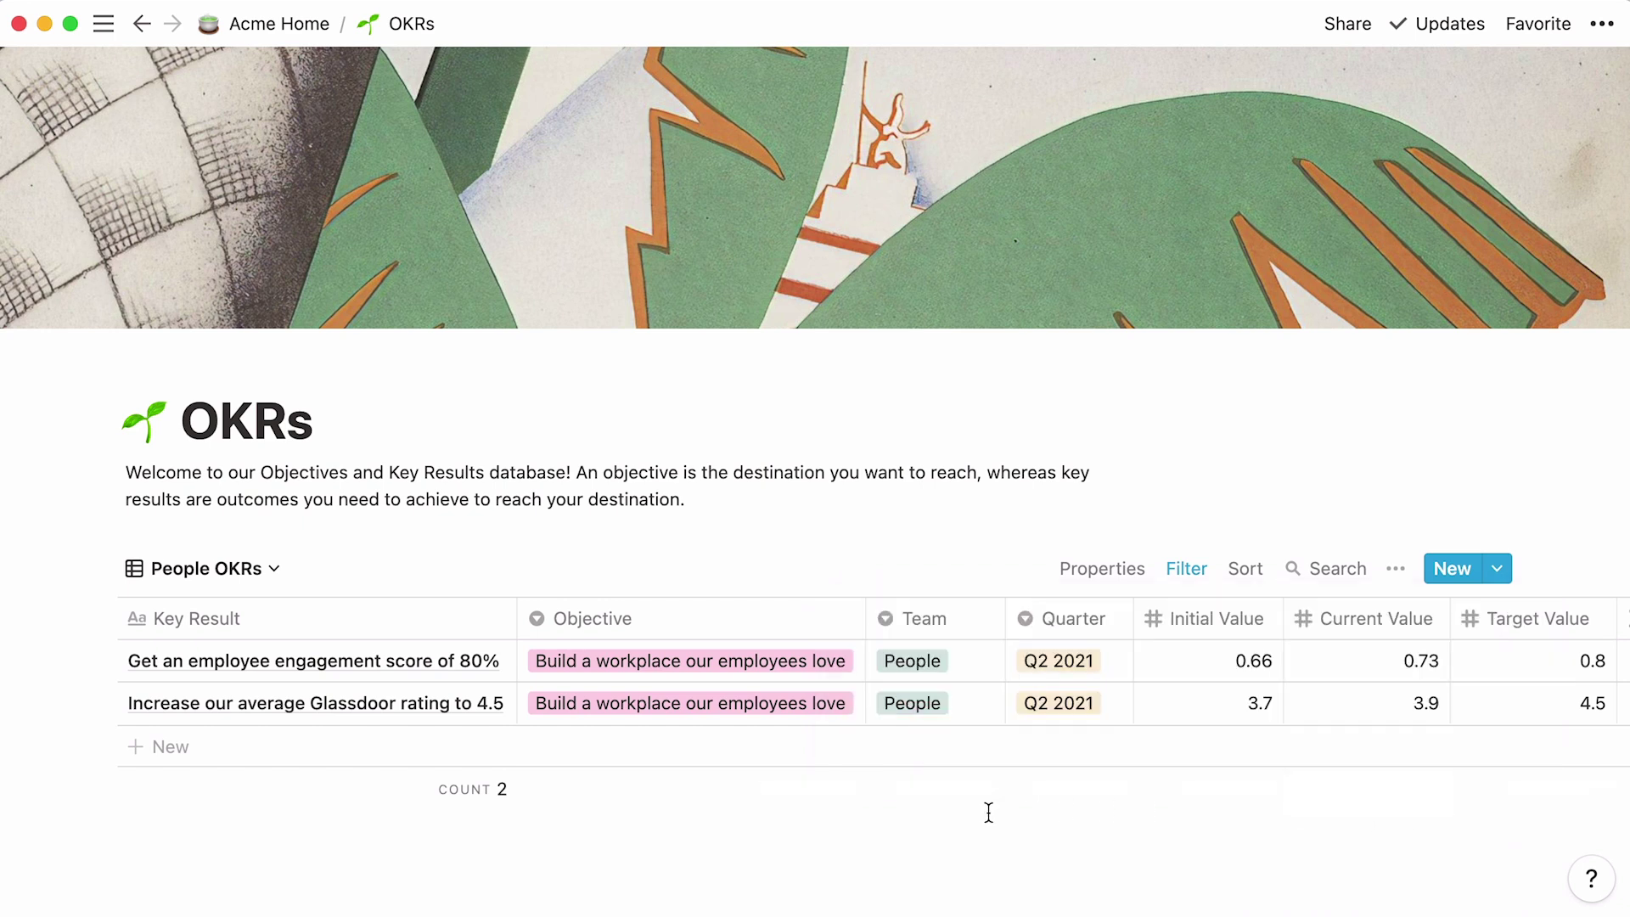
Step: Create a new table view named 'Assigned to Me'
{"action": "left_click", "coordinate": [274, 568]}
{"action": "left_click", "coordinate": [220, 782]}
{"action": "type", "text": "Assigned to Me"}
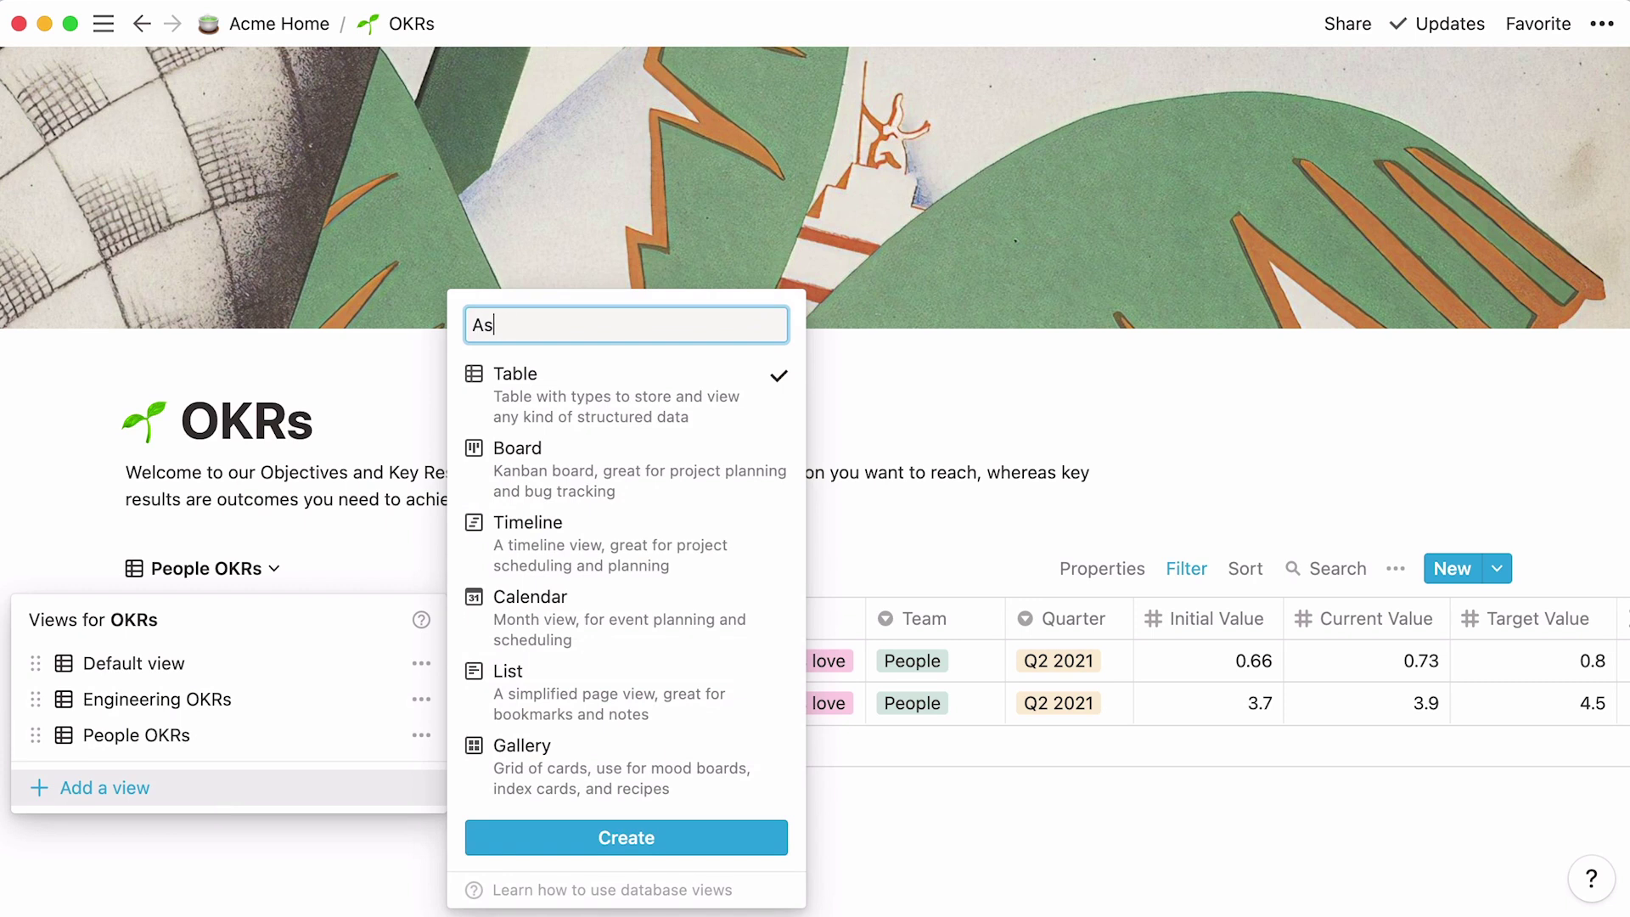
{"action": "left_click", "coordinate": [487, 839]}
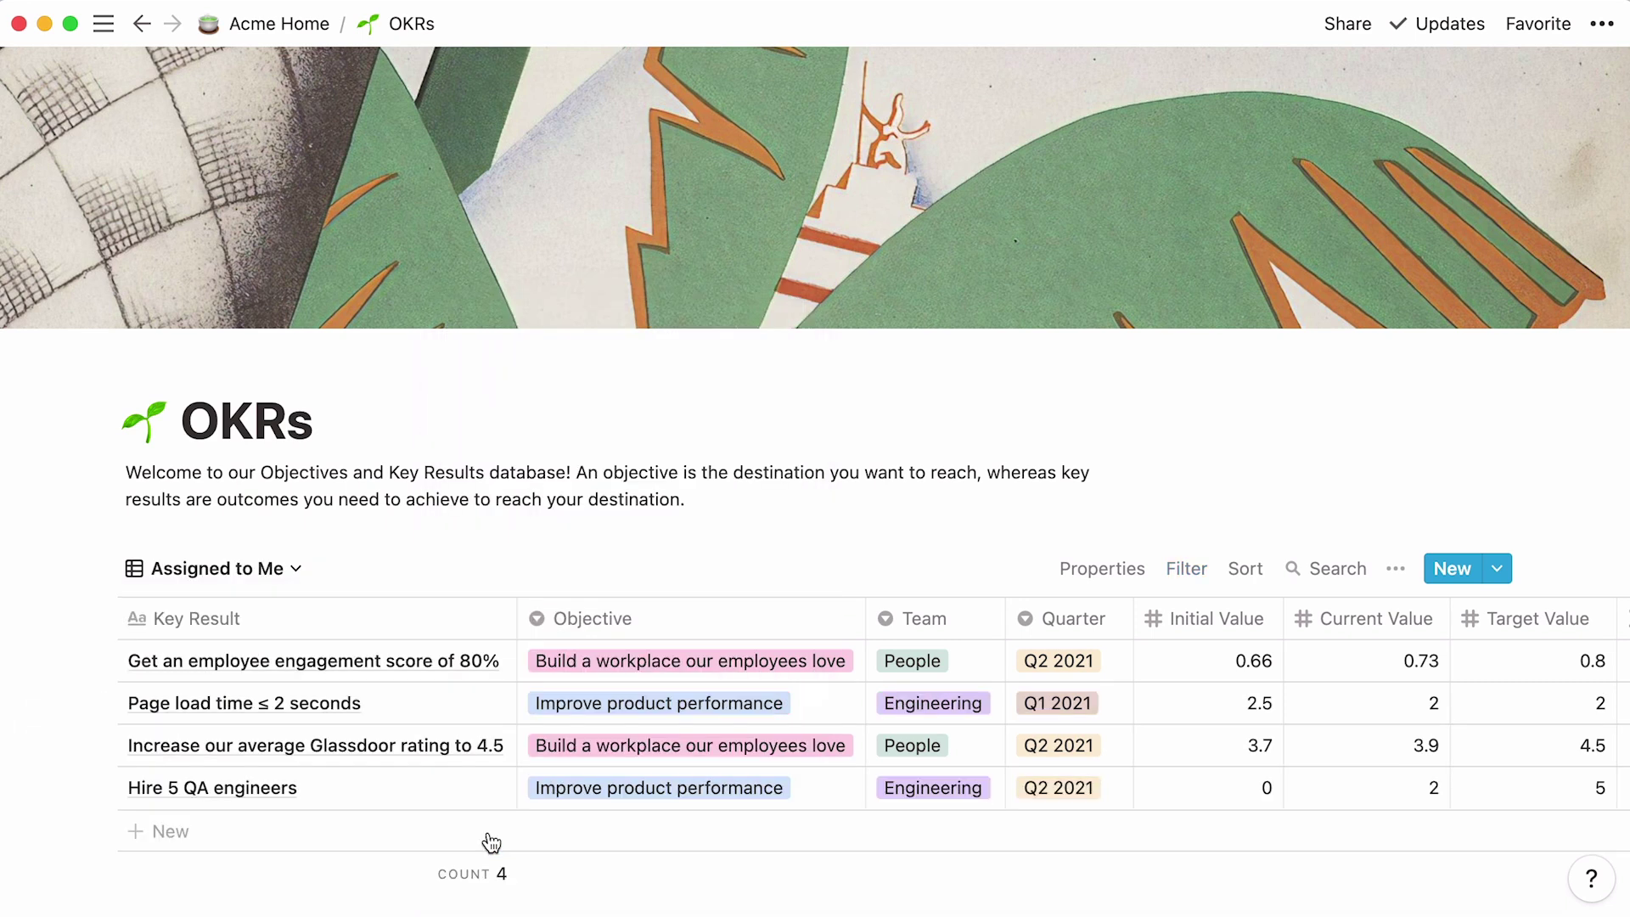
Step: Filter the Assigned to Me view to Lead contains Me
{"action": "left_click", "coordinate": [1186, 569]}
{"action": "left_click", "coordinate": [1014, 811]}
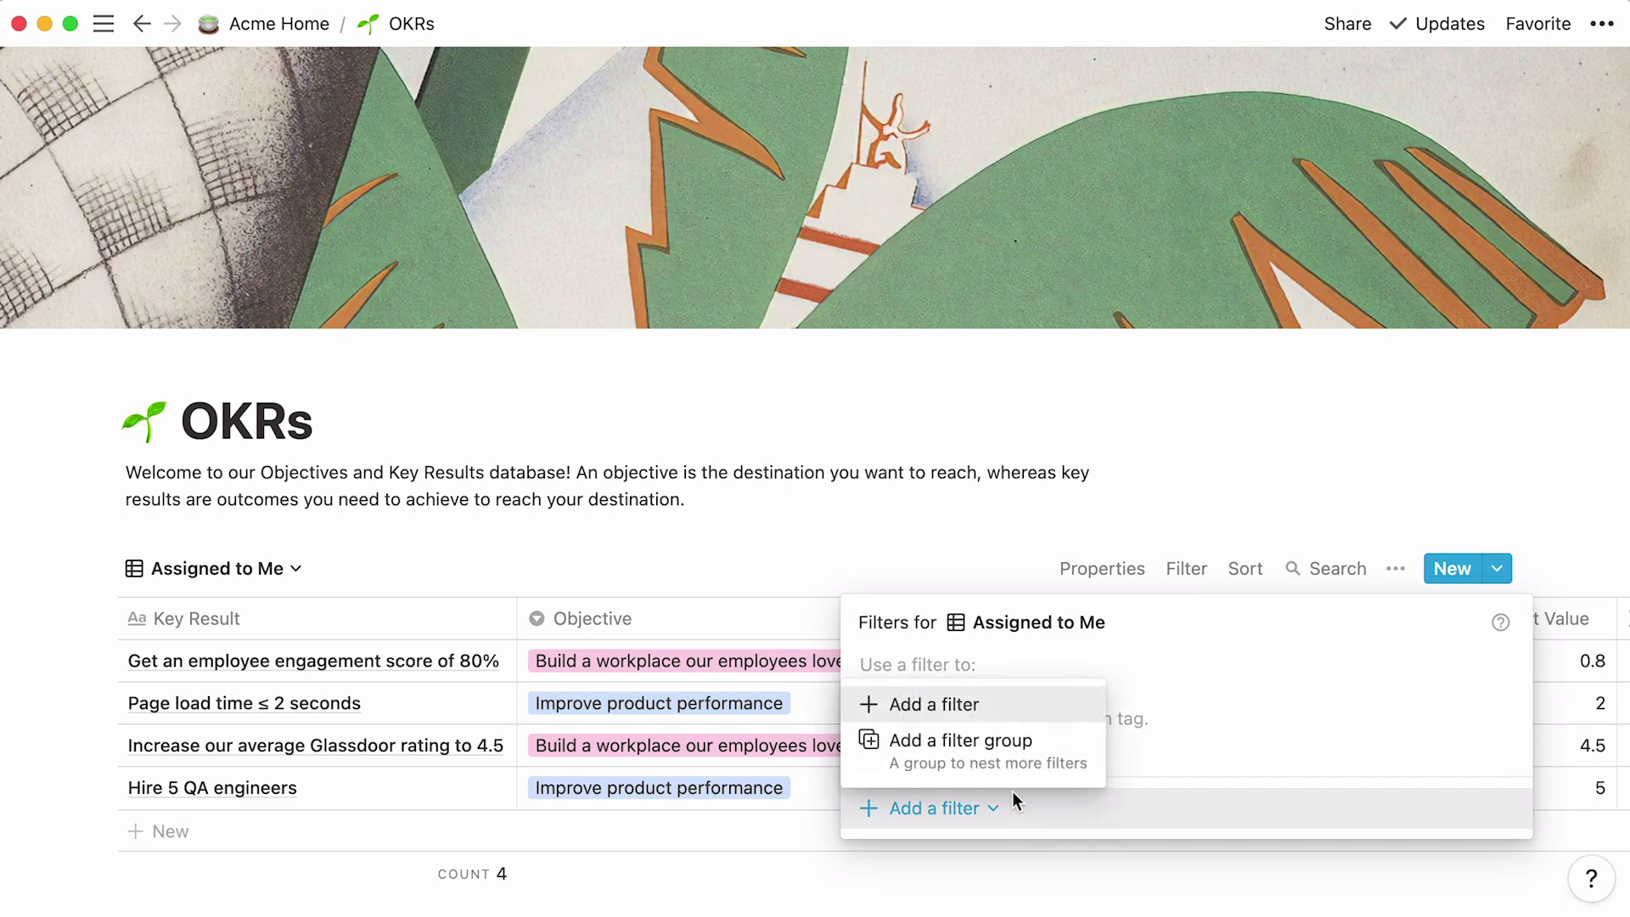
{"action": "left_click", "coordinate": [1013, 704]}
{"action": "left_click", "coordinate": [1016, 679]}
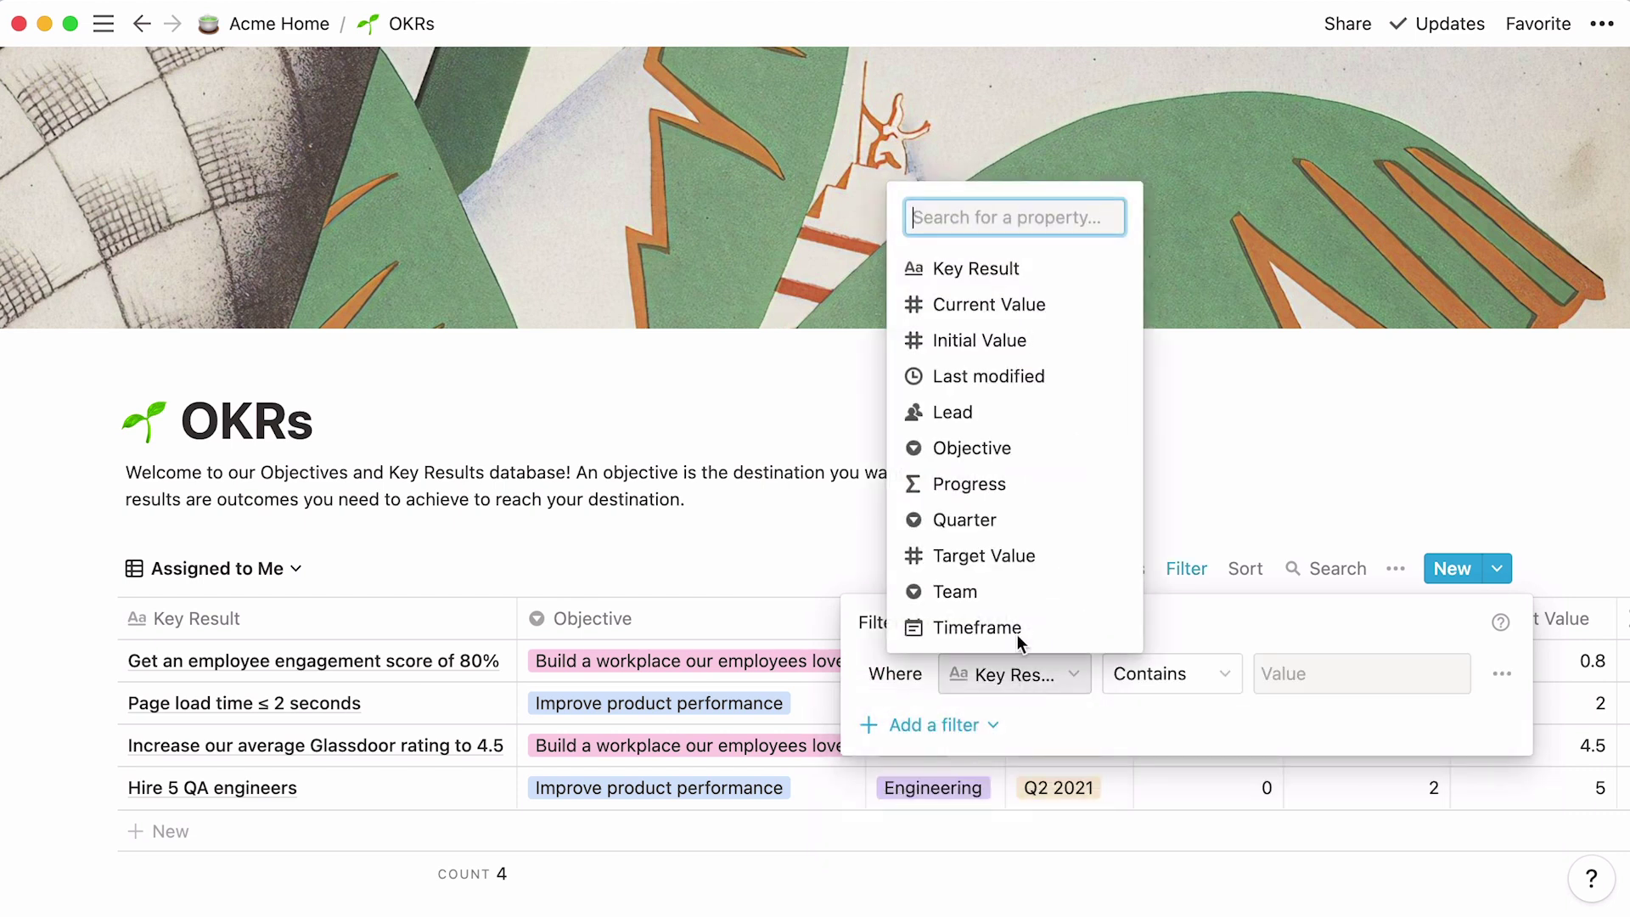
{"action": "left_click", "coordinate": [1017, 415]}
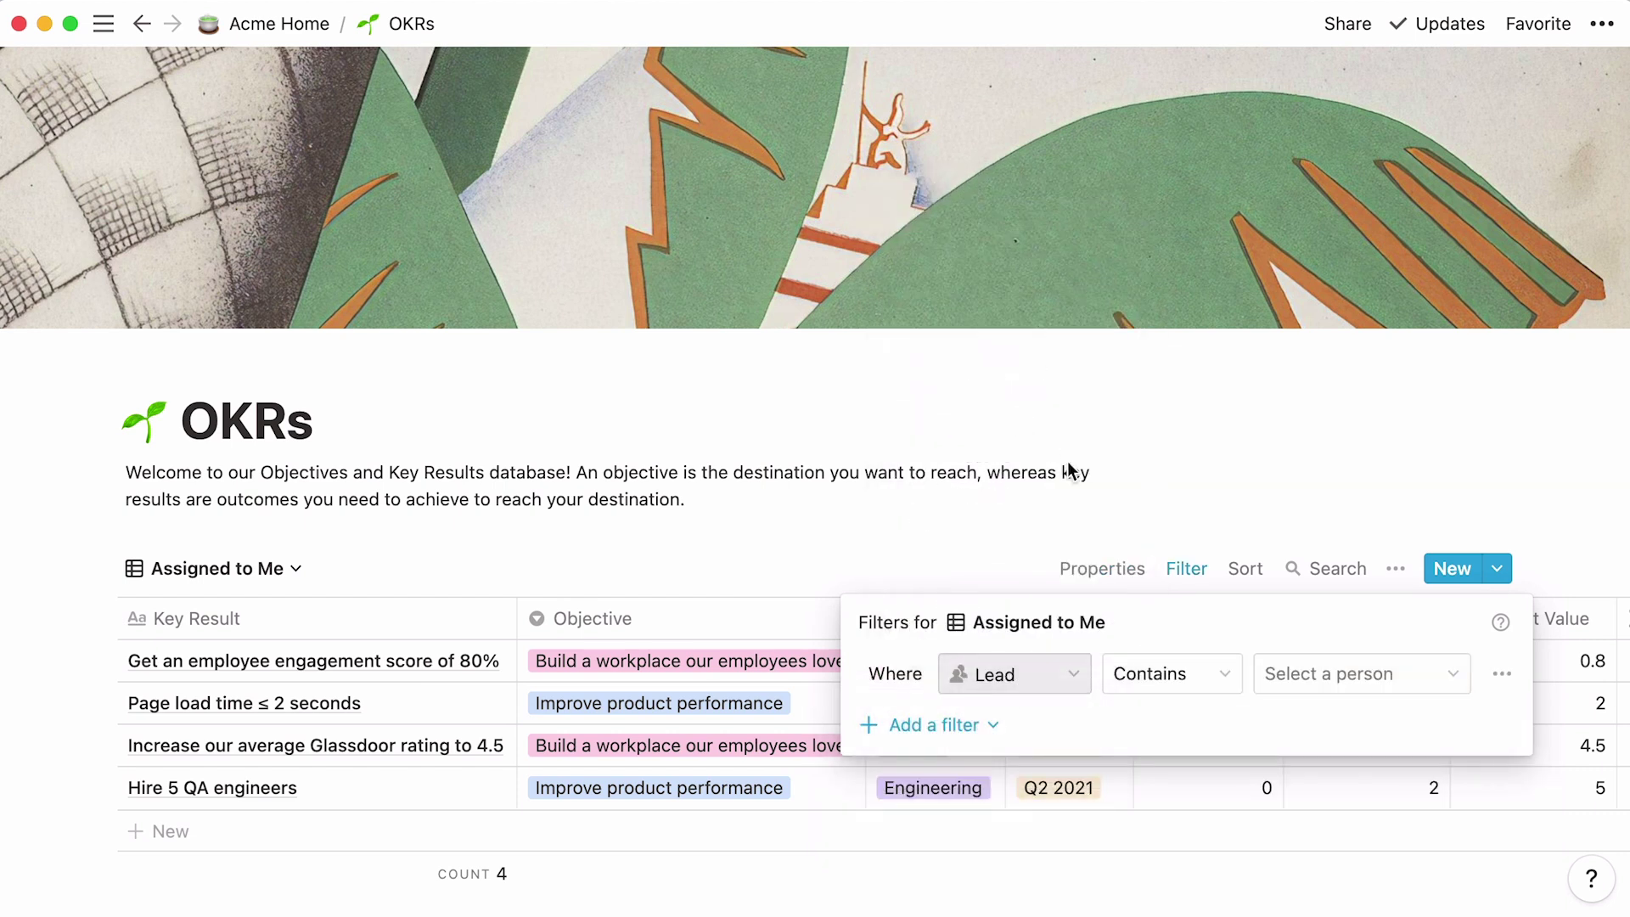
{"action": "left_click", "coordinate": [1280, 669]}
{"action": "left_click", "coordinate": [1358, 481]}
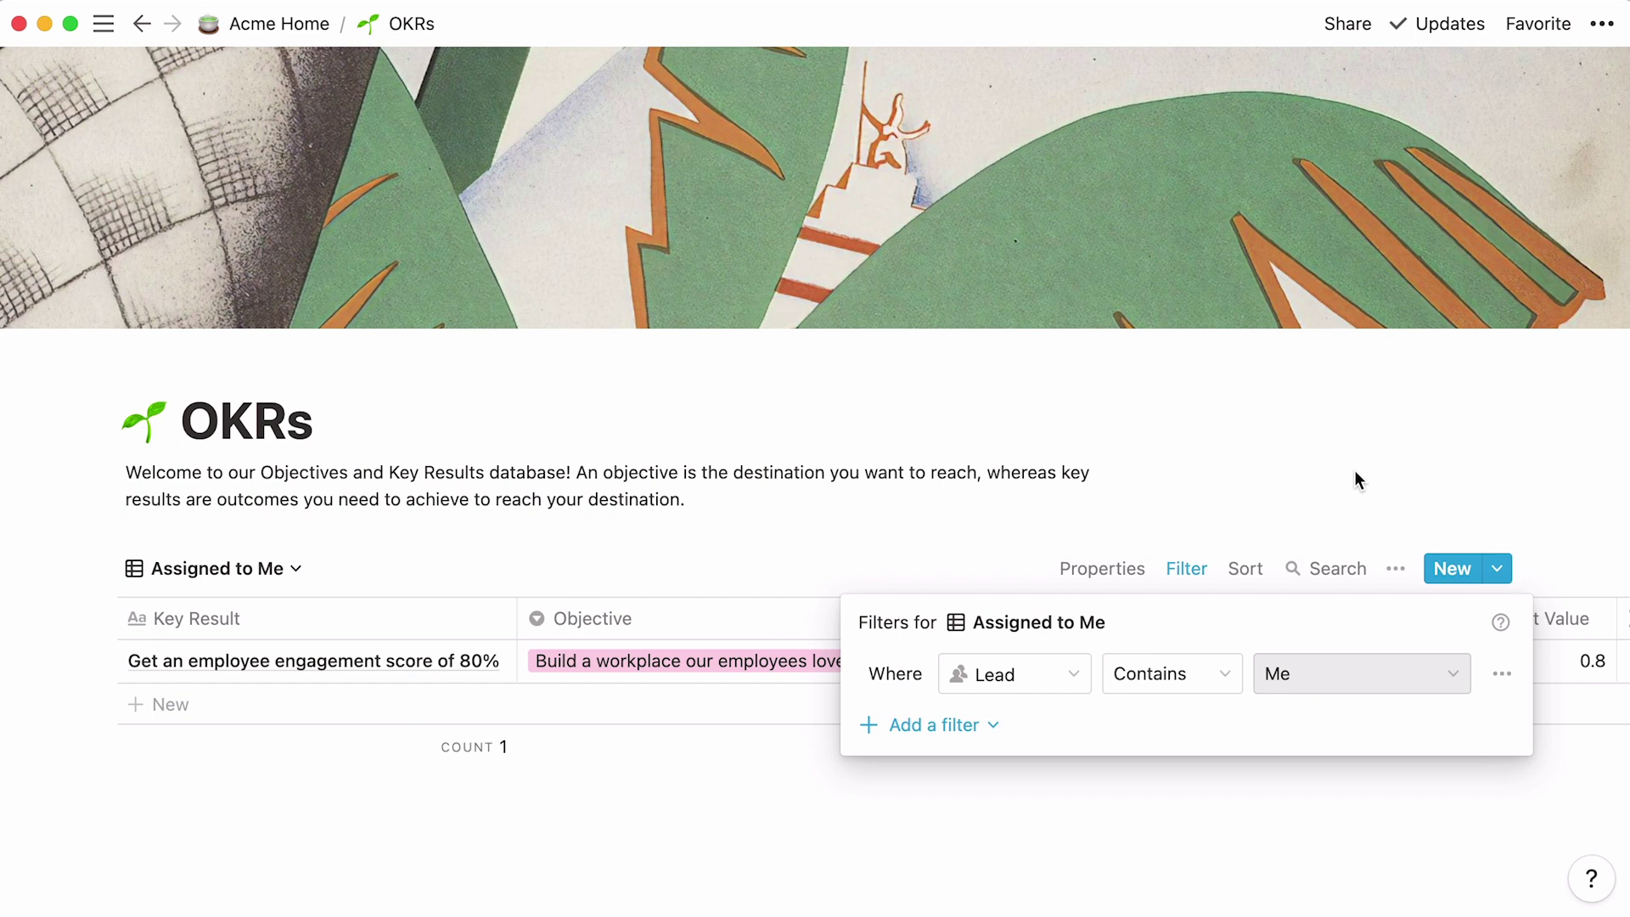
{"action": "left_click", "coordinate": [1355, 472]}
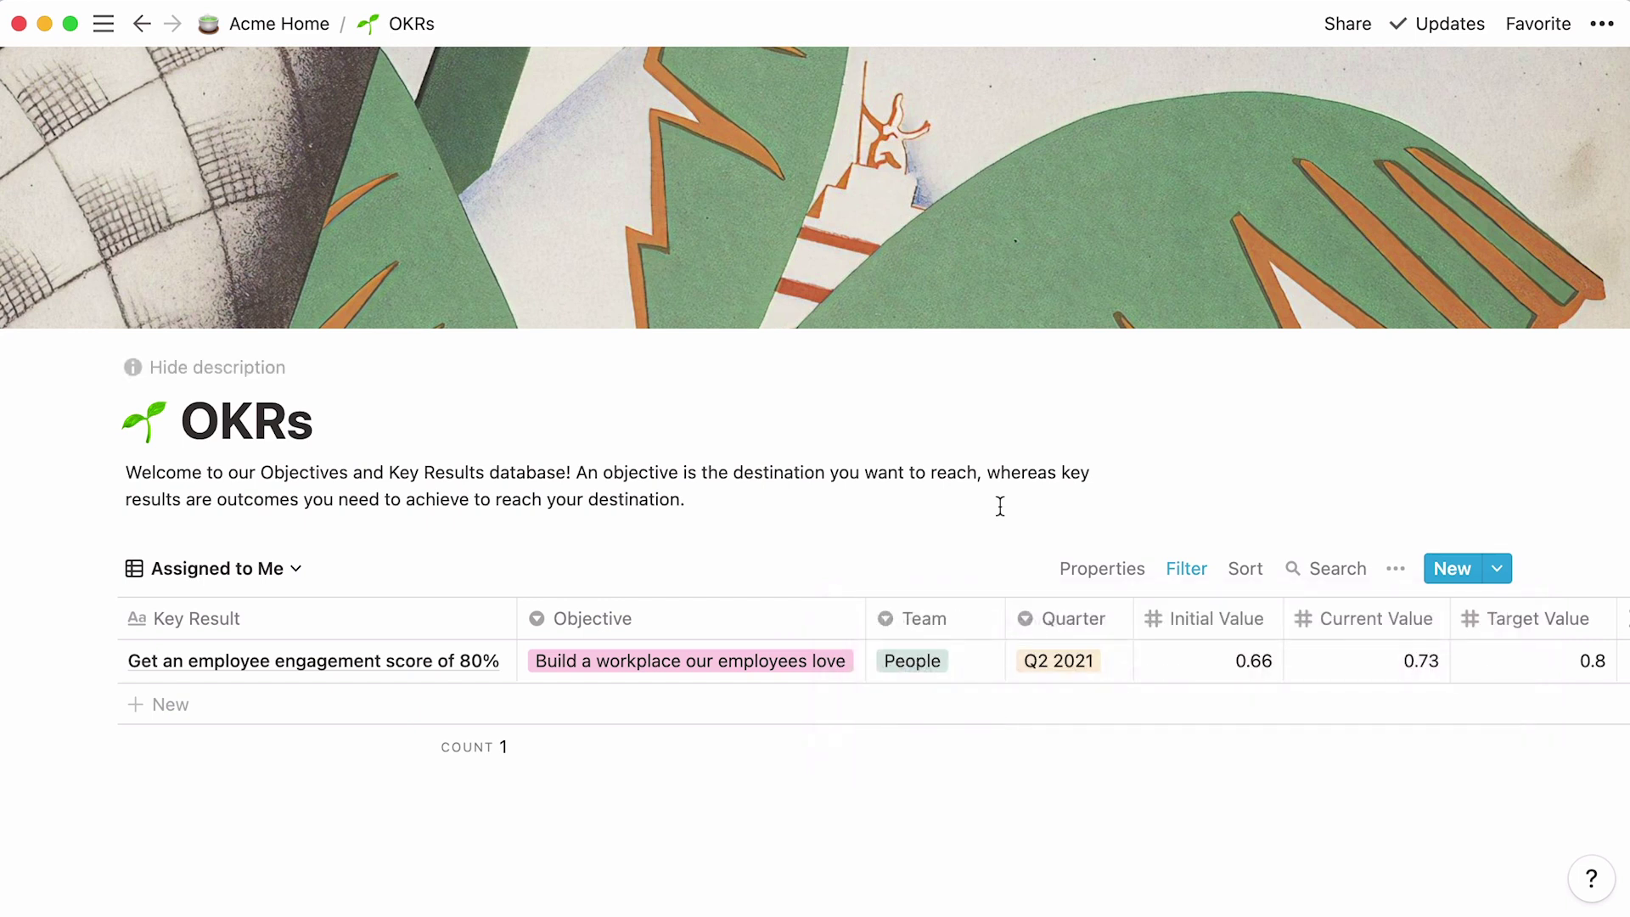
Step: Add a new view to the OKRs database named Q1 2021
{"action": "left_click", "coordinate": [307, 584]}
{"action": "left_click", "coordinate": [262, 831]}
{"action": "type", "text": "Q1 2021"}
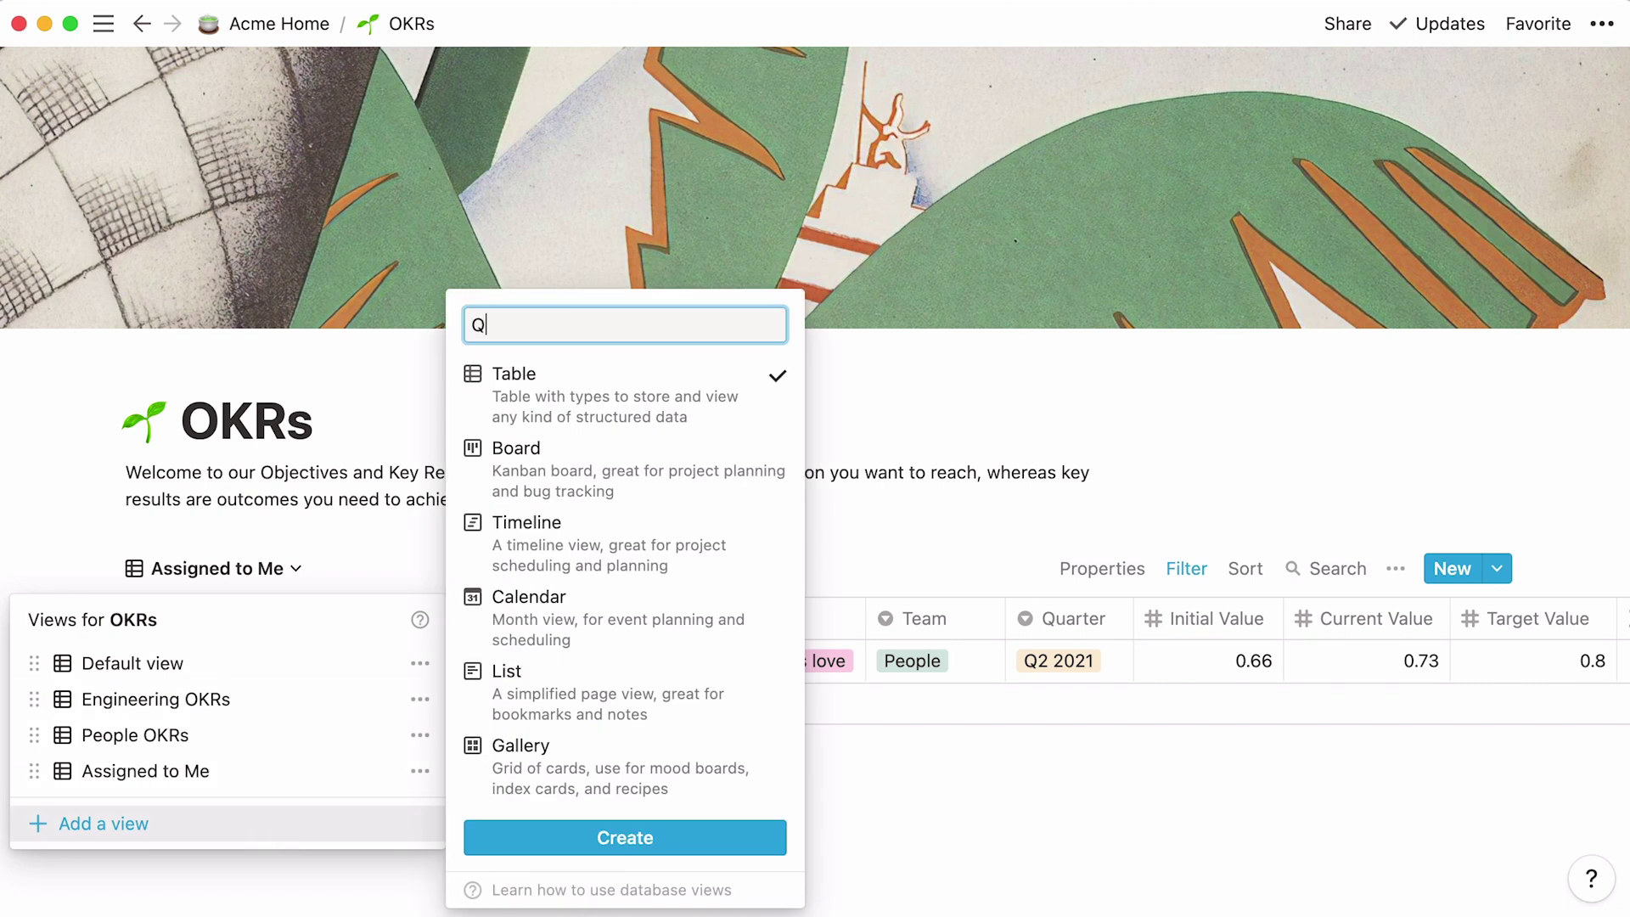
{"action": "left_click", "coordinate": [477, 840]}
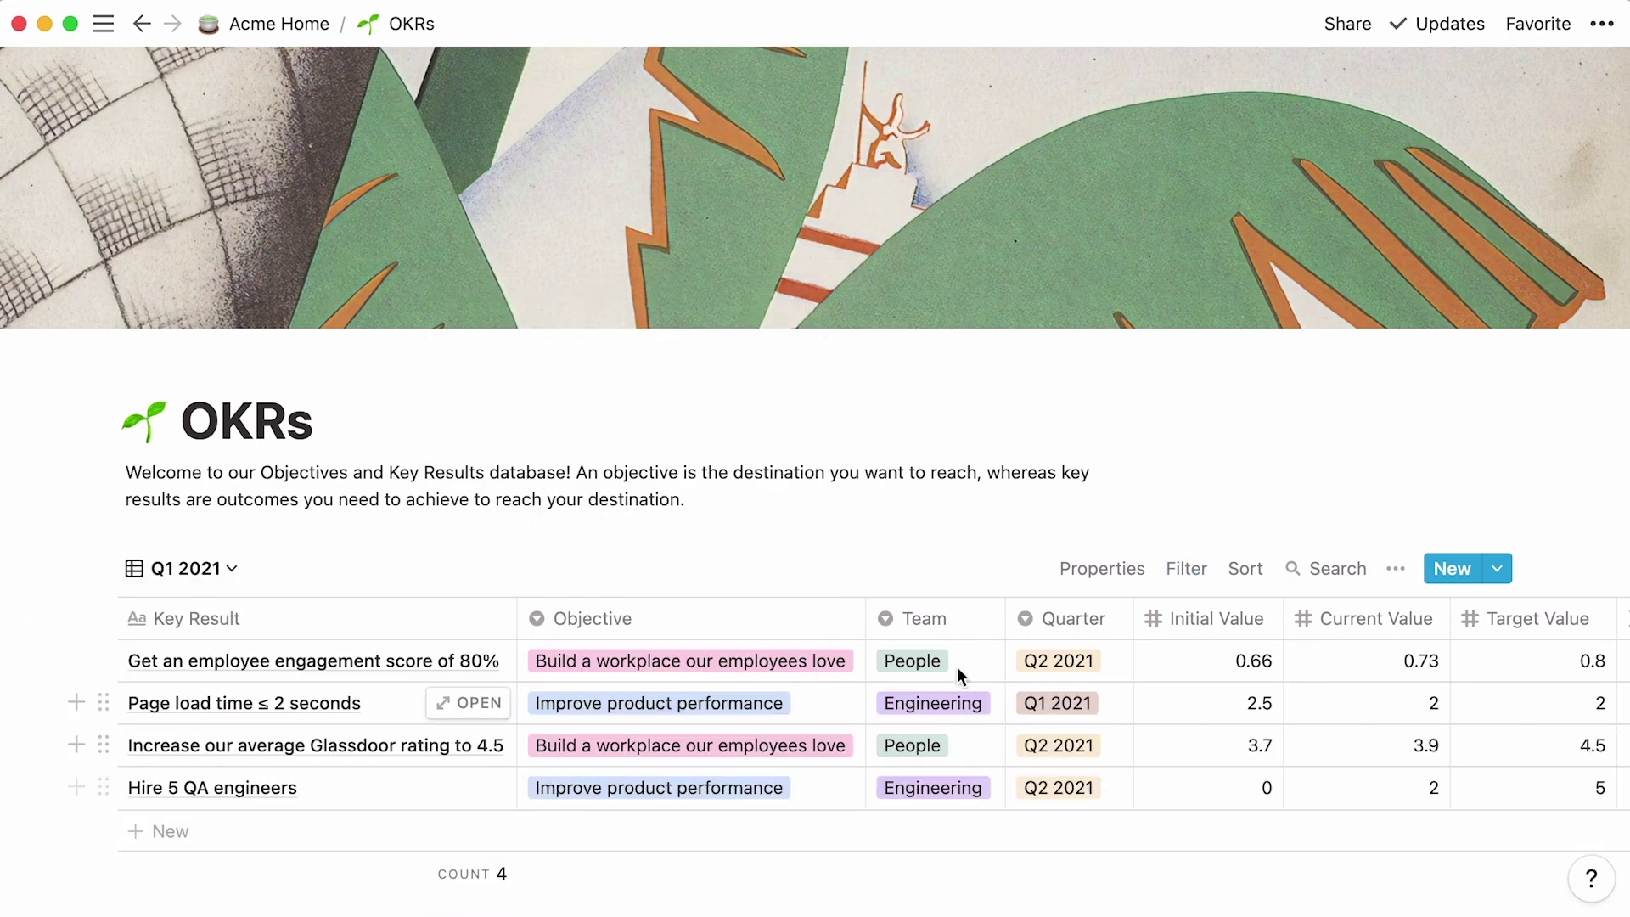
Step: Filter the Q1 2021 view to Quarter is Q1 2021
{"action": "left_click", "coordinate": [1180, 570]}
{"action": "left_click", "coordinate": [1002, 805]}
{"action": "left_click", "coordinate": [1004, 709]}
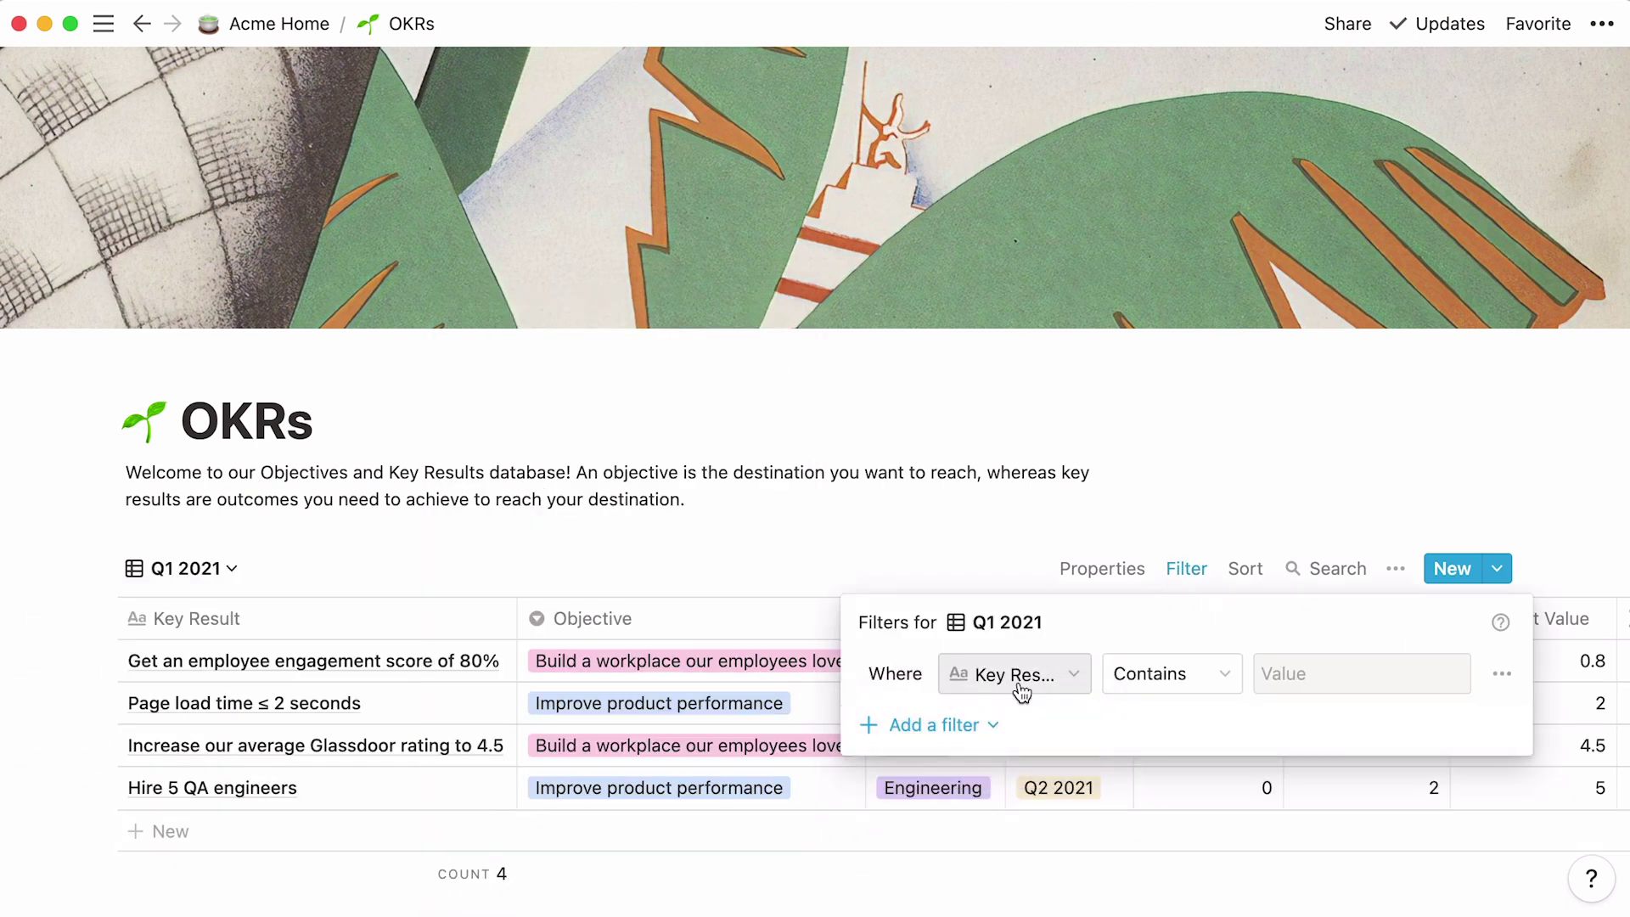
{"action": "left_click", "coordinate": [1027, 674]}
{"action": "left_click", "coordinate": [1061, 521]}
{"action": "left_click", "coordinate": [1298, 674]}
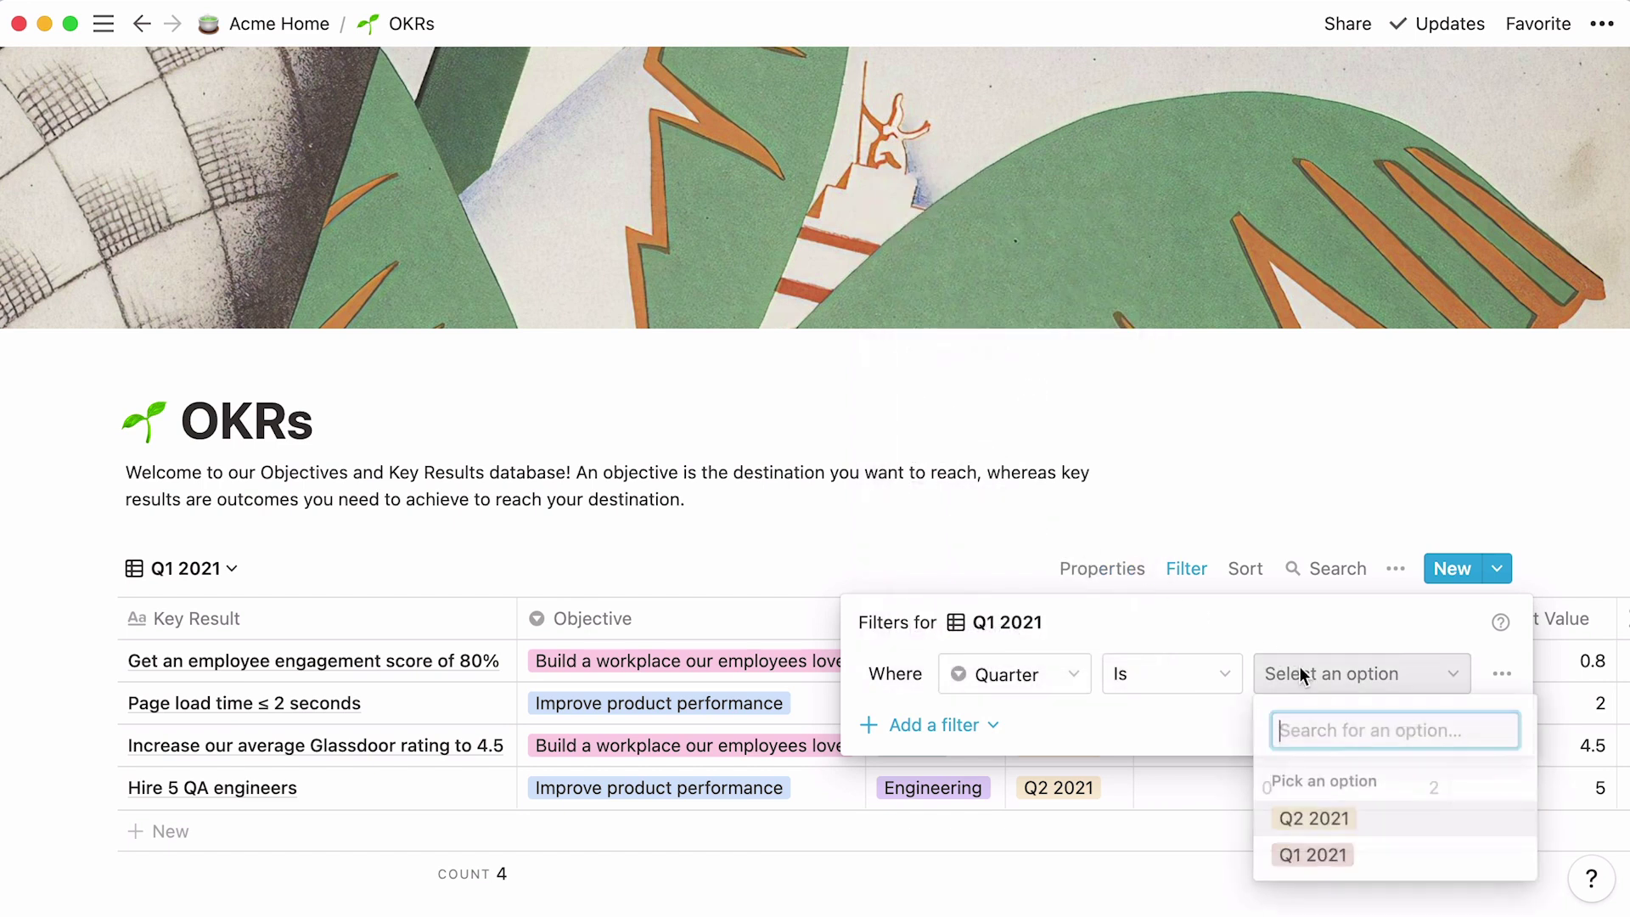
{"action": "left_click", "coordinate": [1411, 856]}
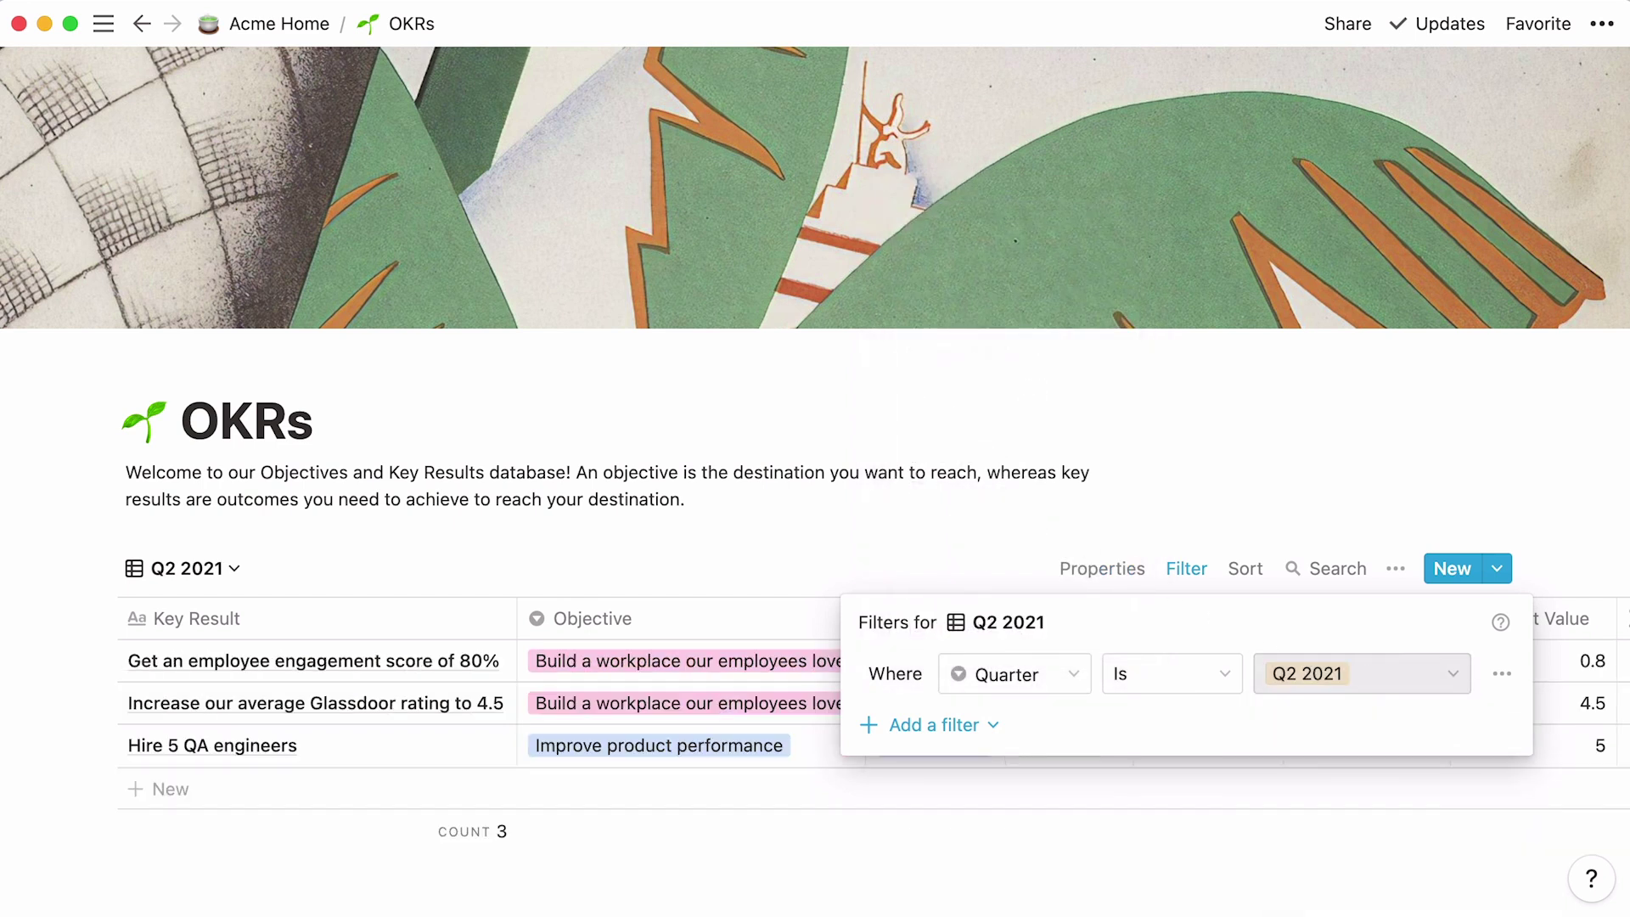
{"action": "key", "text": "Escape"}
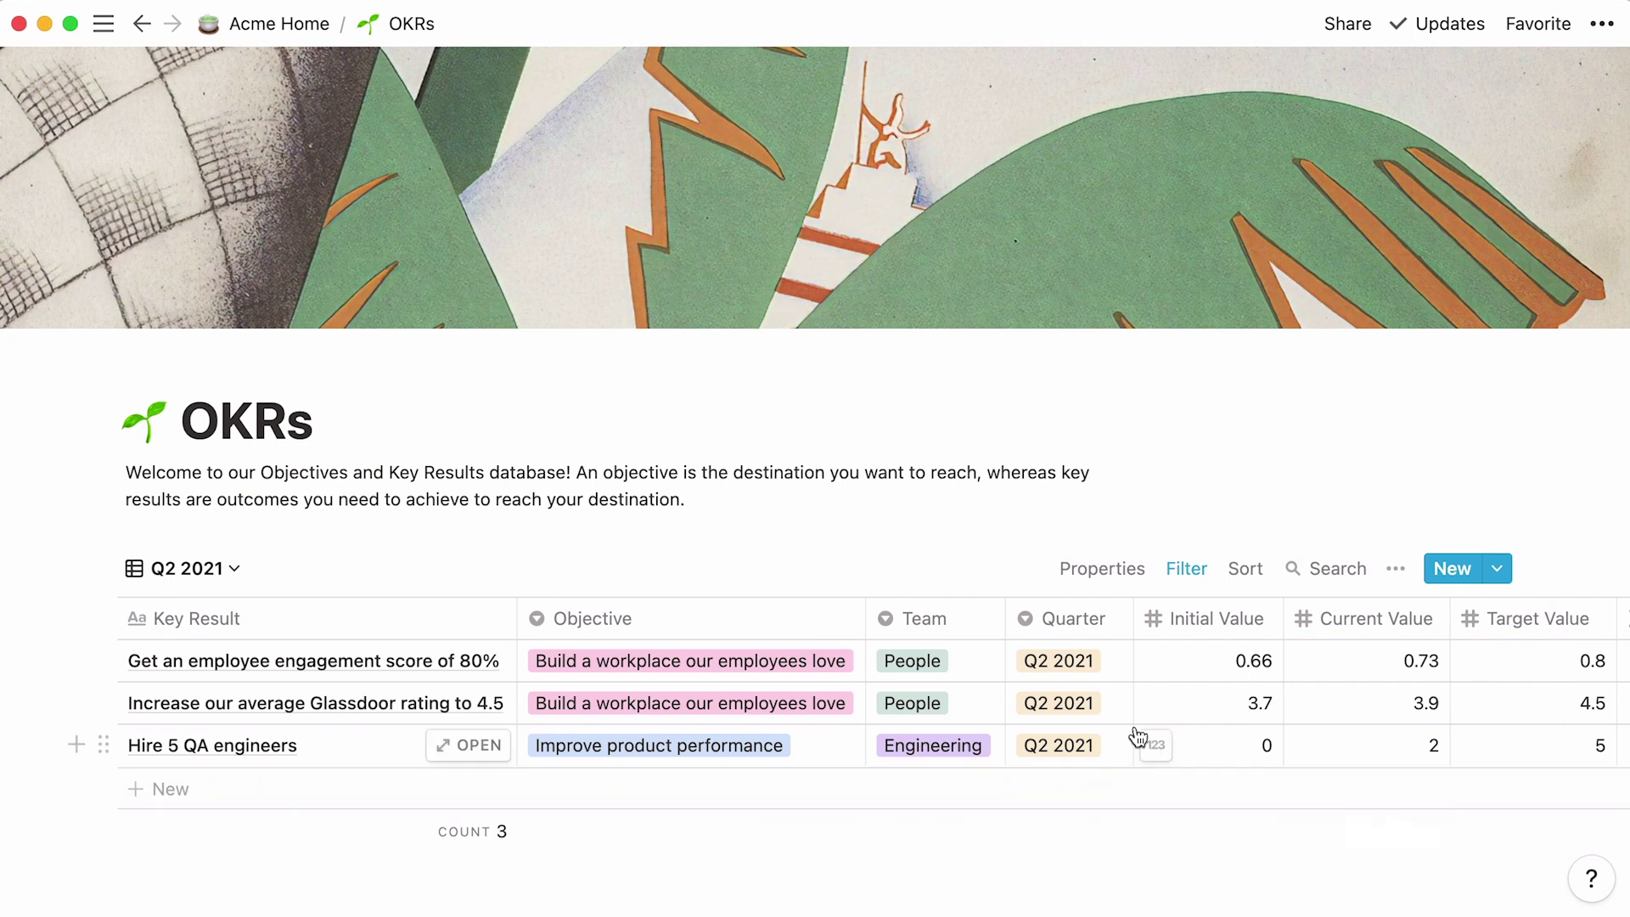
Step: Add a Timeline-layout view of the OKRs named Timeline
{"action": "left_click", "coordinate": [238, 568]}
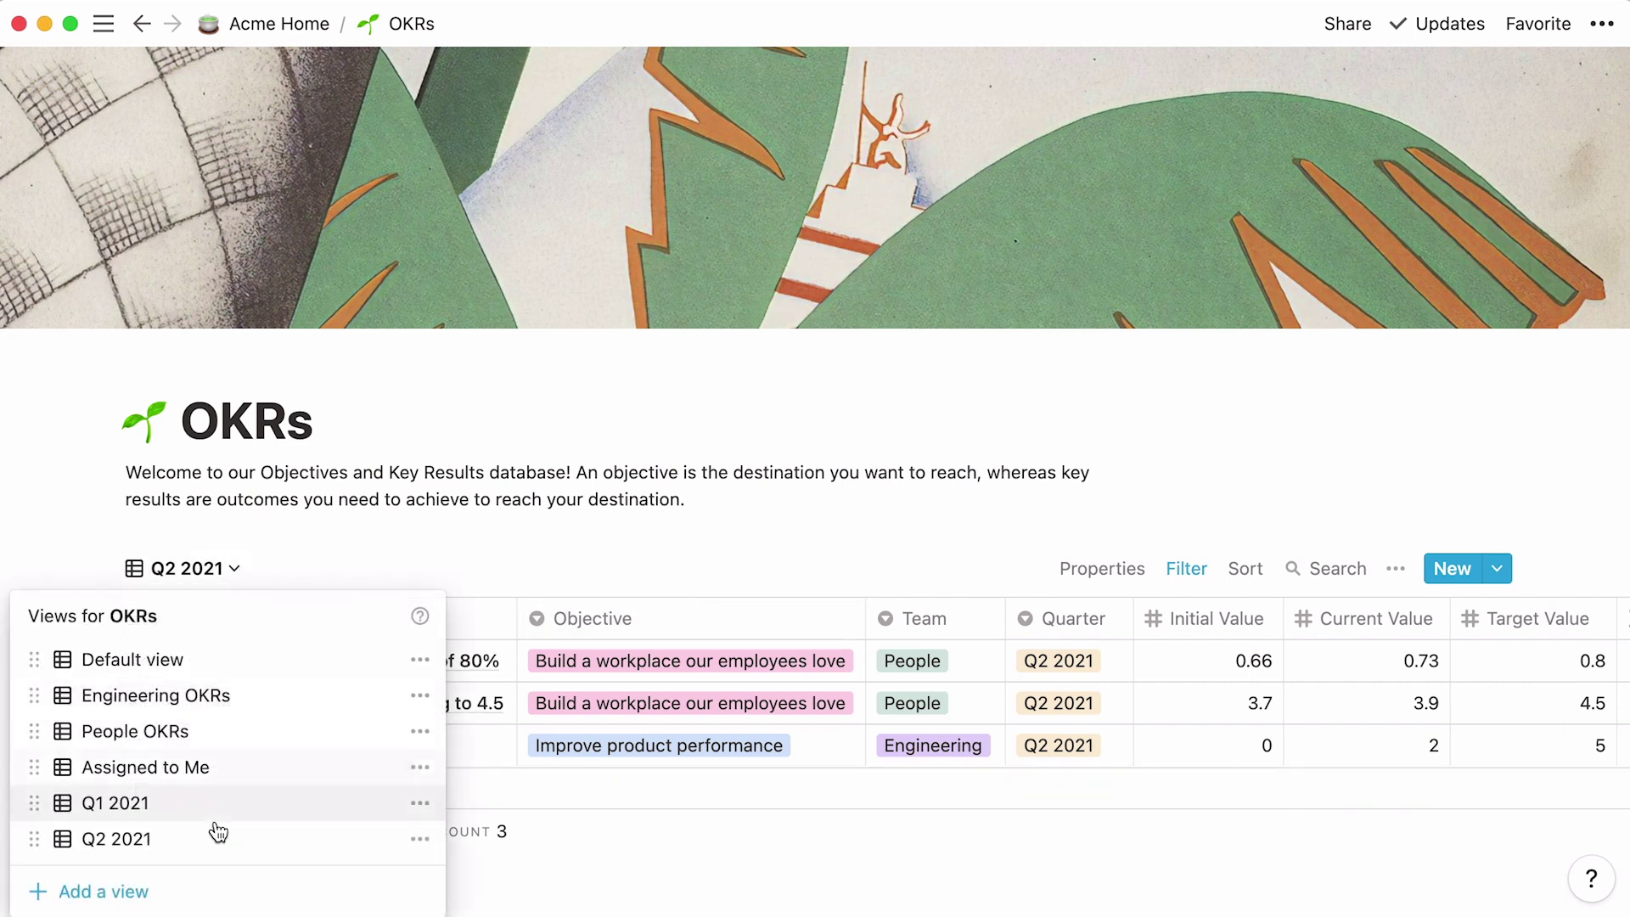
{"action": "left_click", "coordinate": [207, 896]}
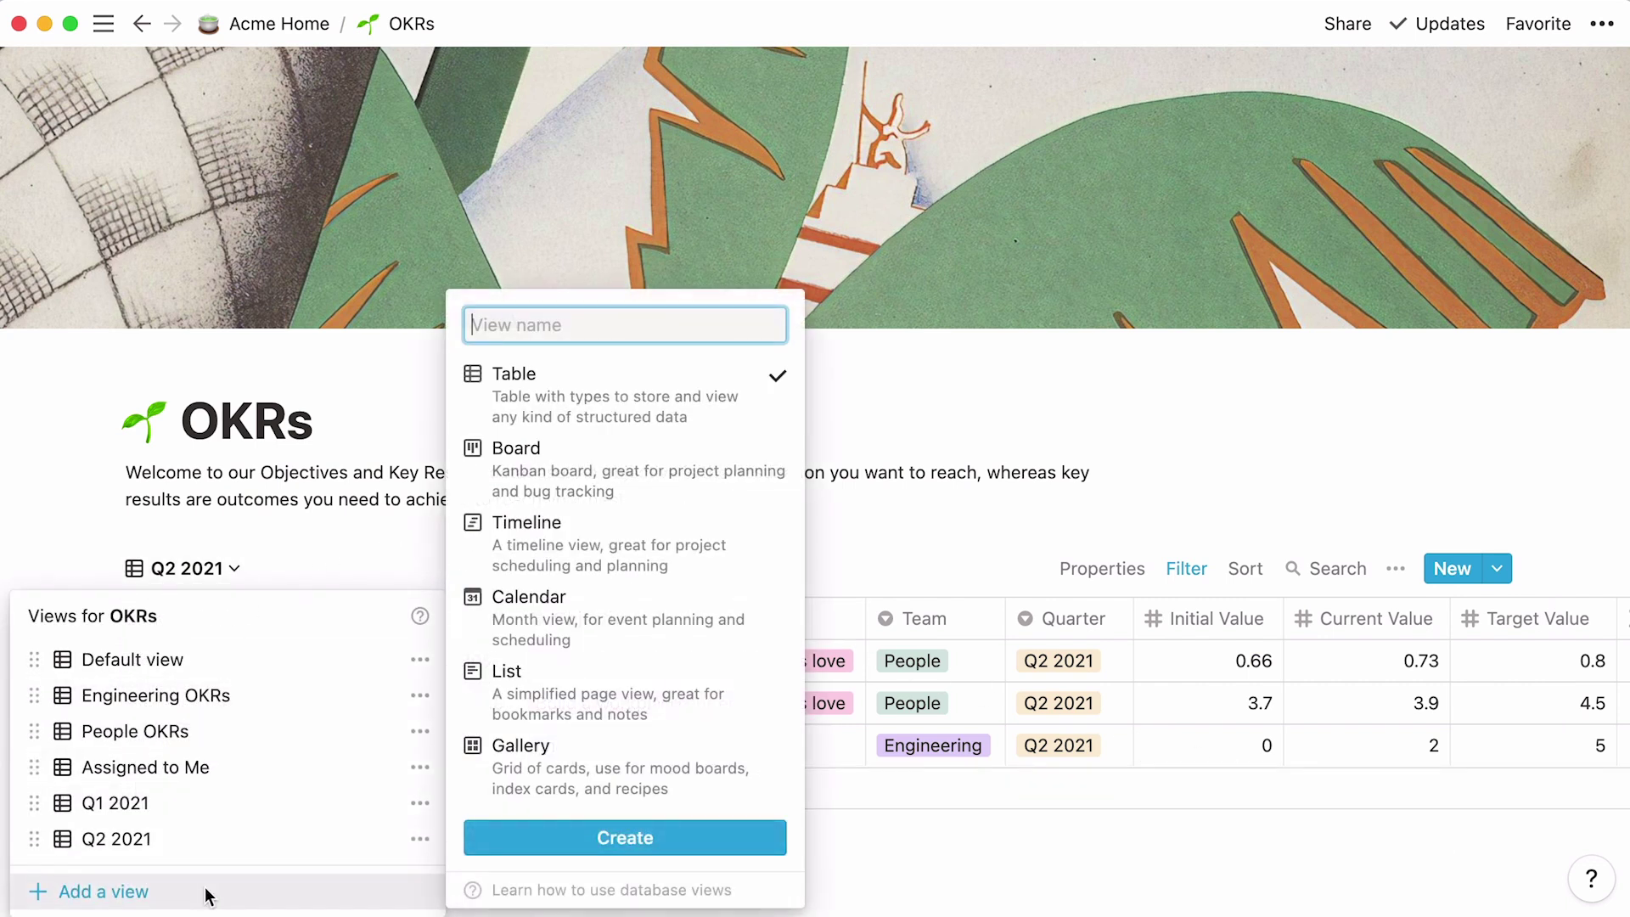
{"action": "left_click", "coordinate": [640, 579]}
{"action": "type", "text": "Timeline"}
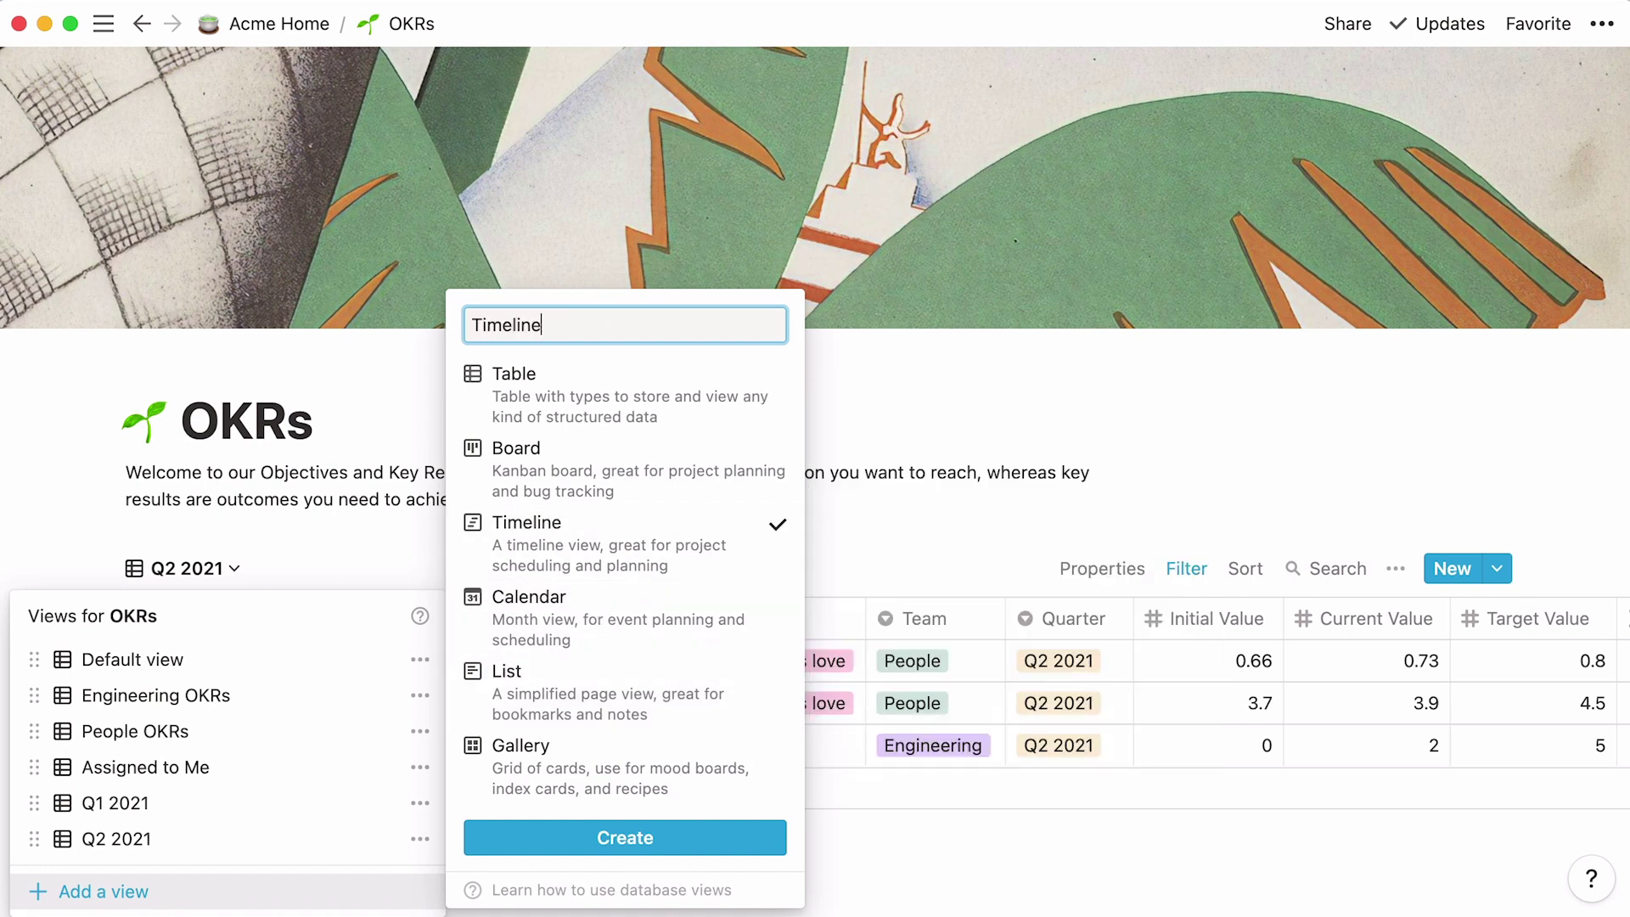
{"action": "left_click", "coordinate": [625, 842]}
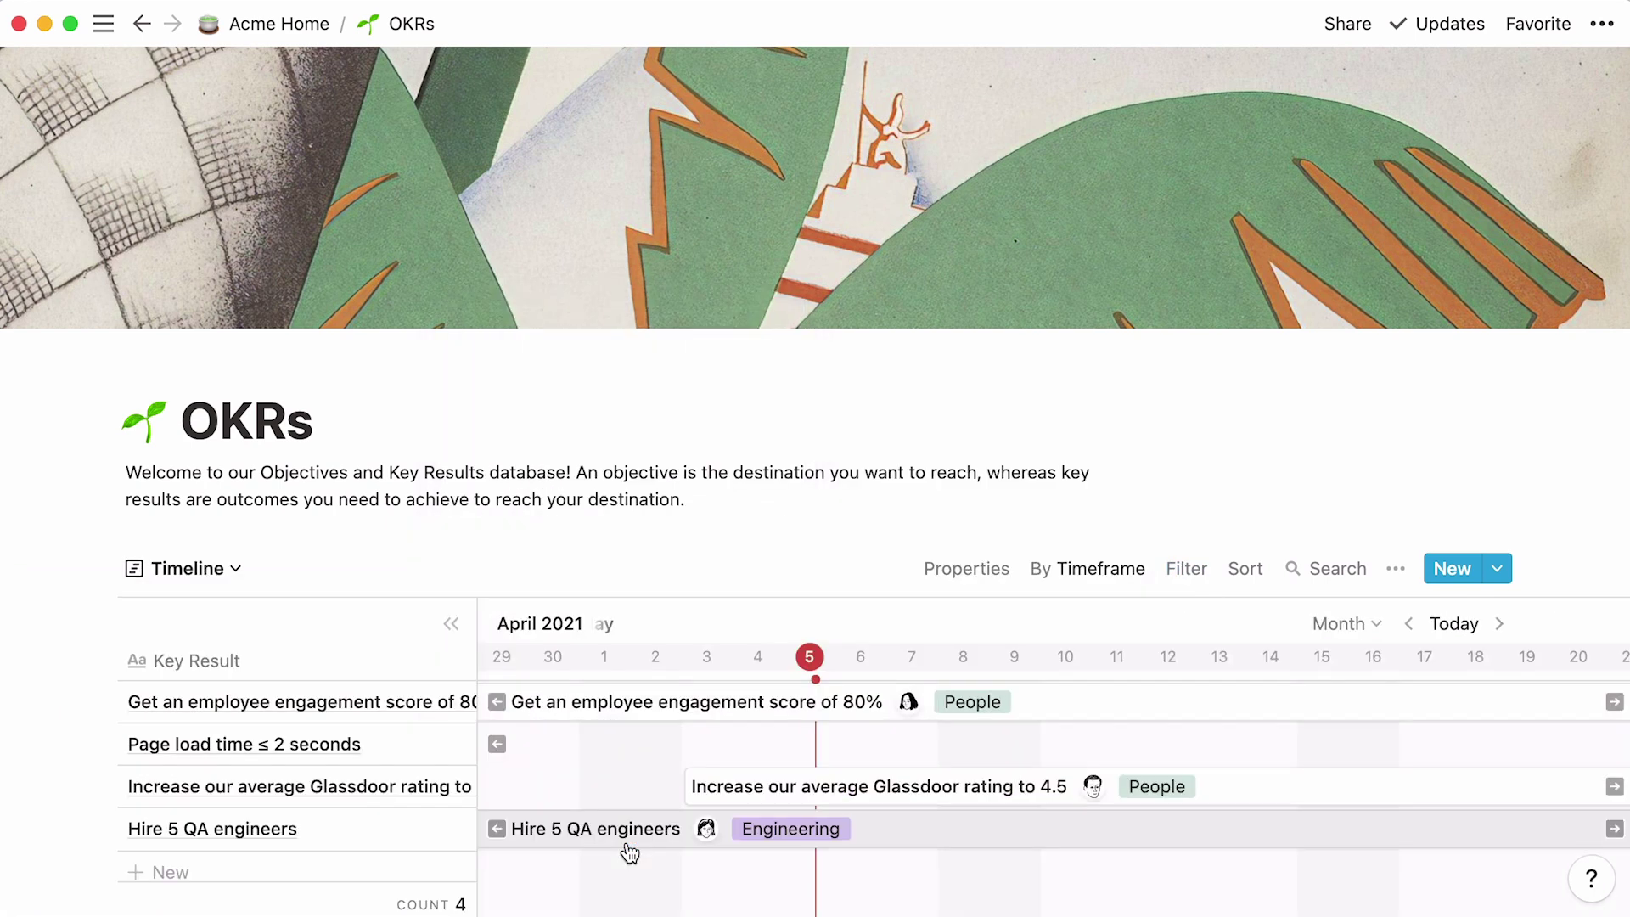
Step: Collapse the side key result table and set the timeline scale to Quarter
{"action": "left_click", "coordinate": [451, 624]}
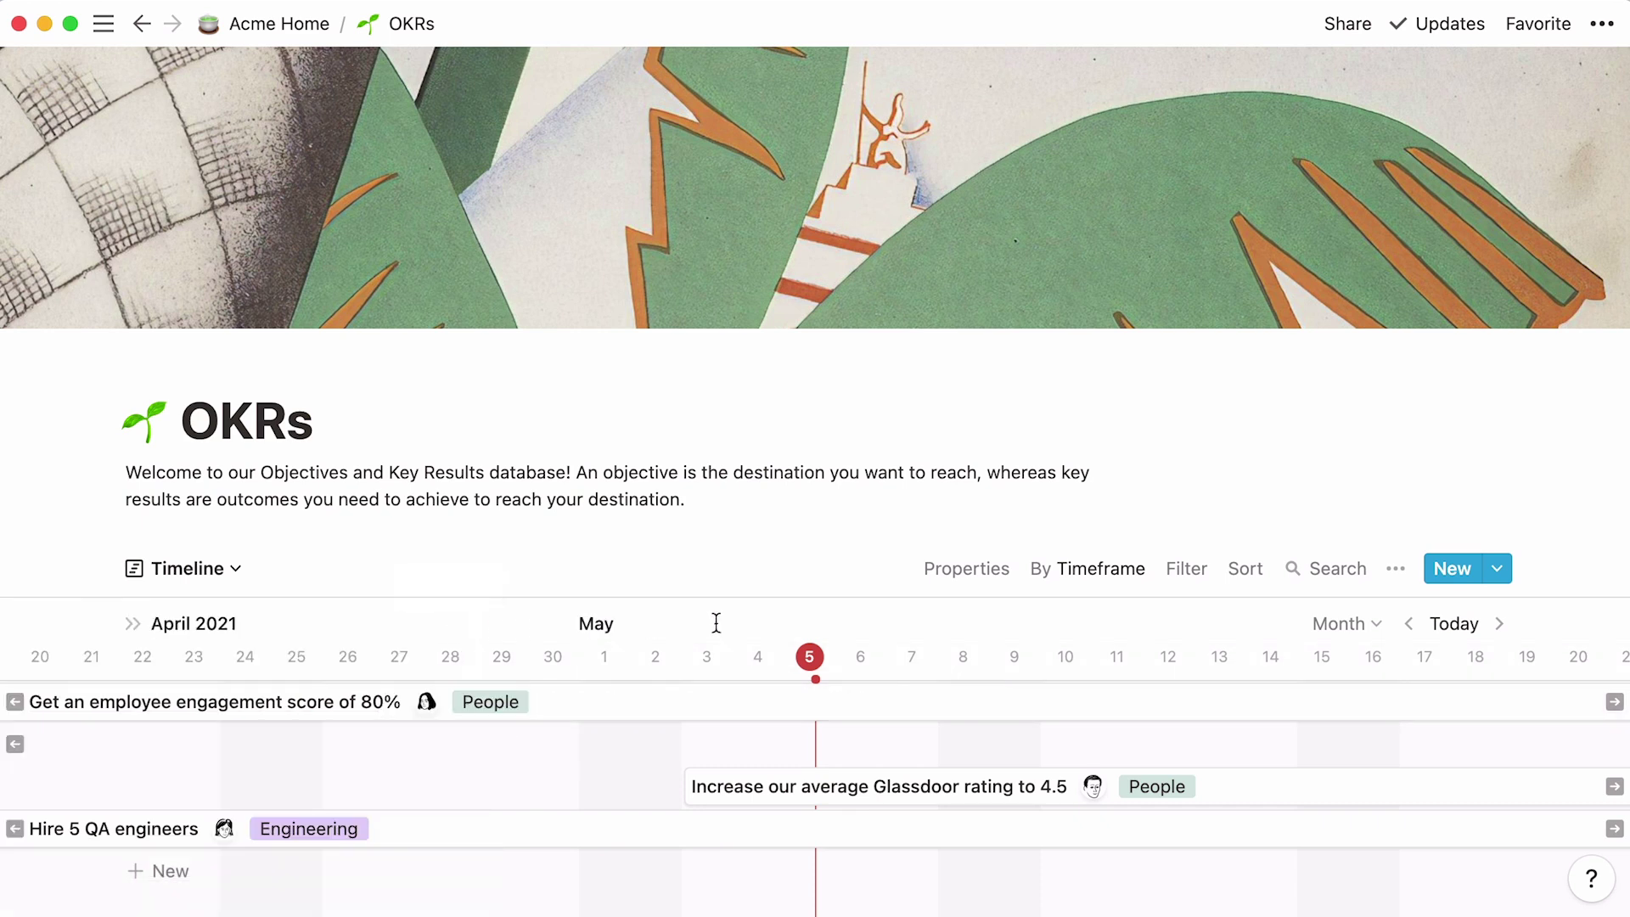
{"action": "left_click", "coordinate": [1333, 629]}
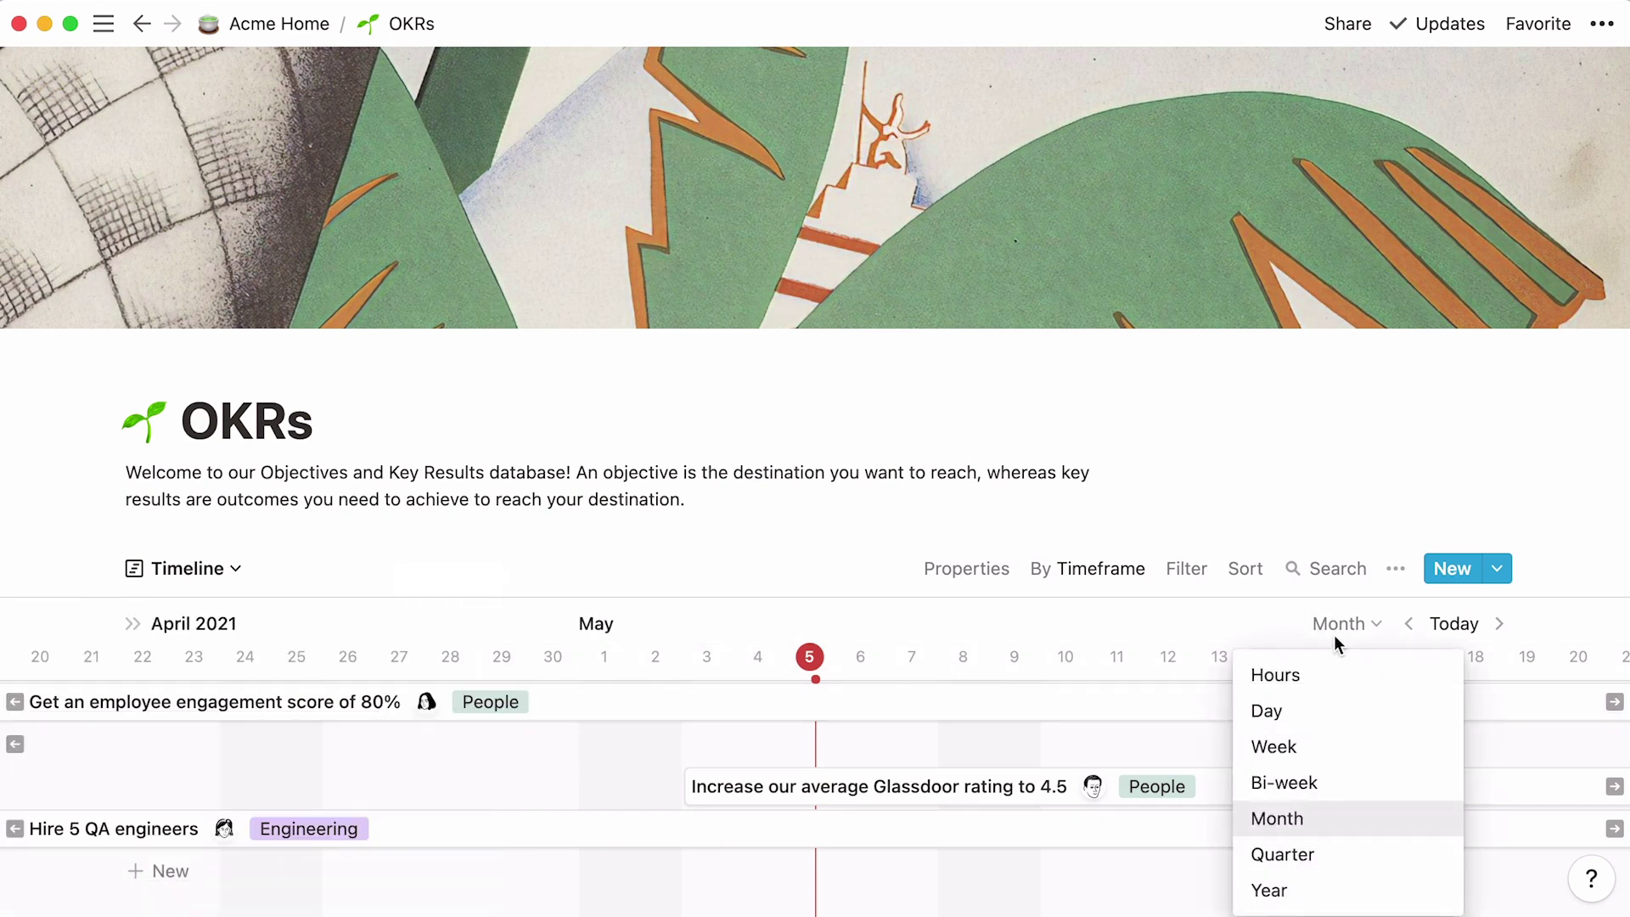
{"action": "left_click", "coordinate": [1343, 854]}
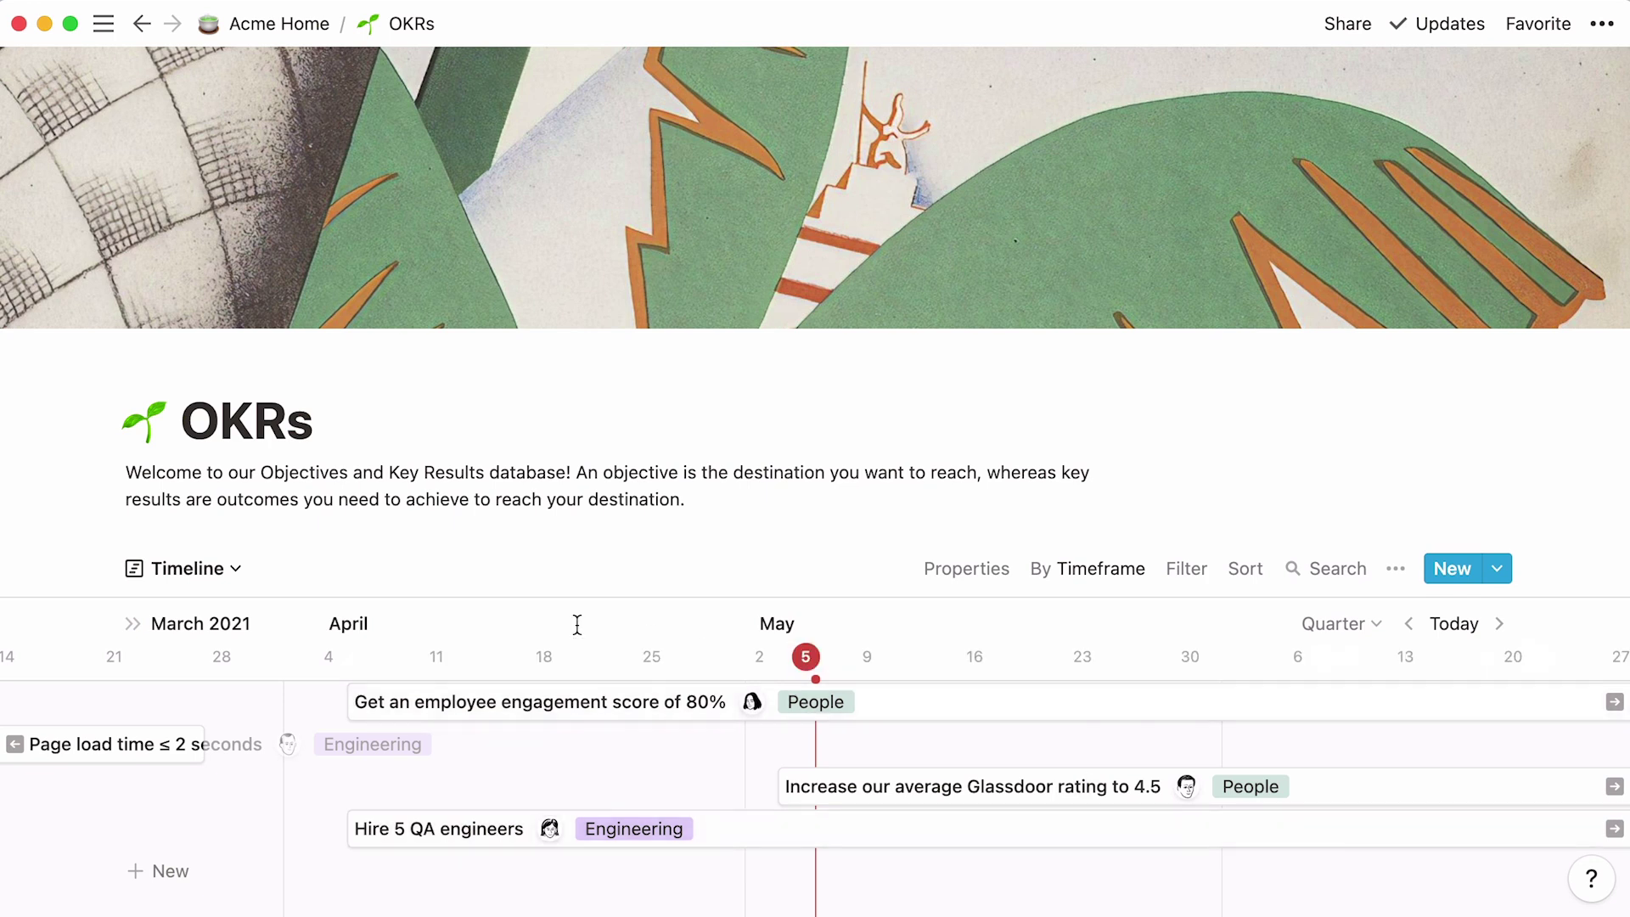
Step: Find the Default view in the views list and rename it 'All'
{"action": "left_click", "coordinate": [238, 571]}
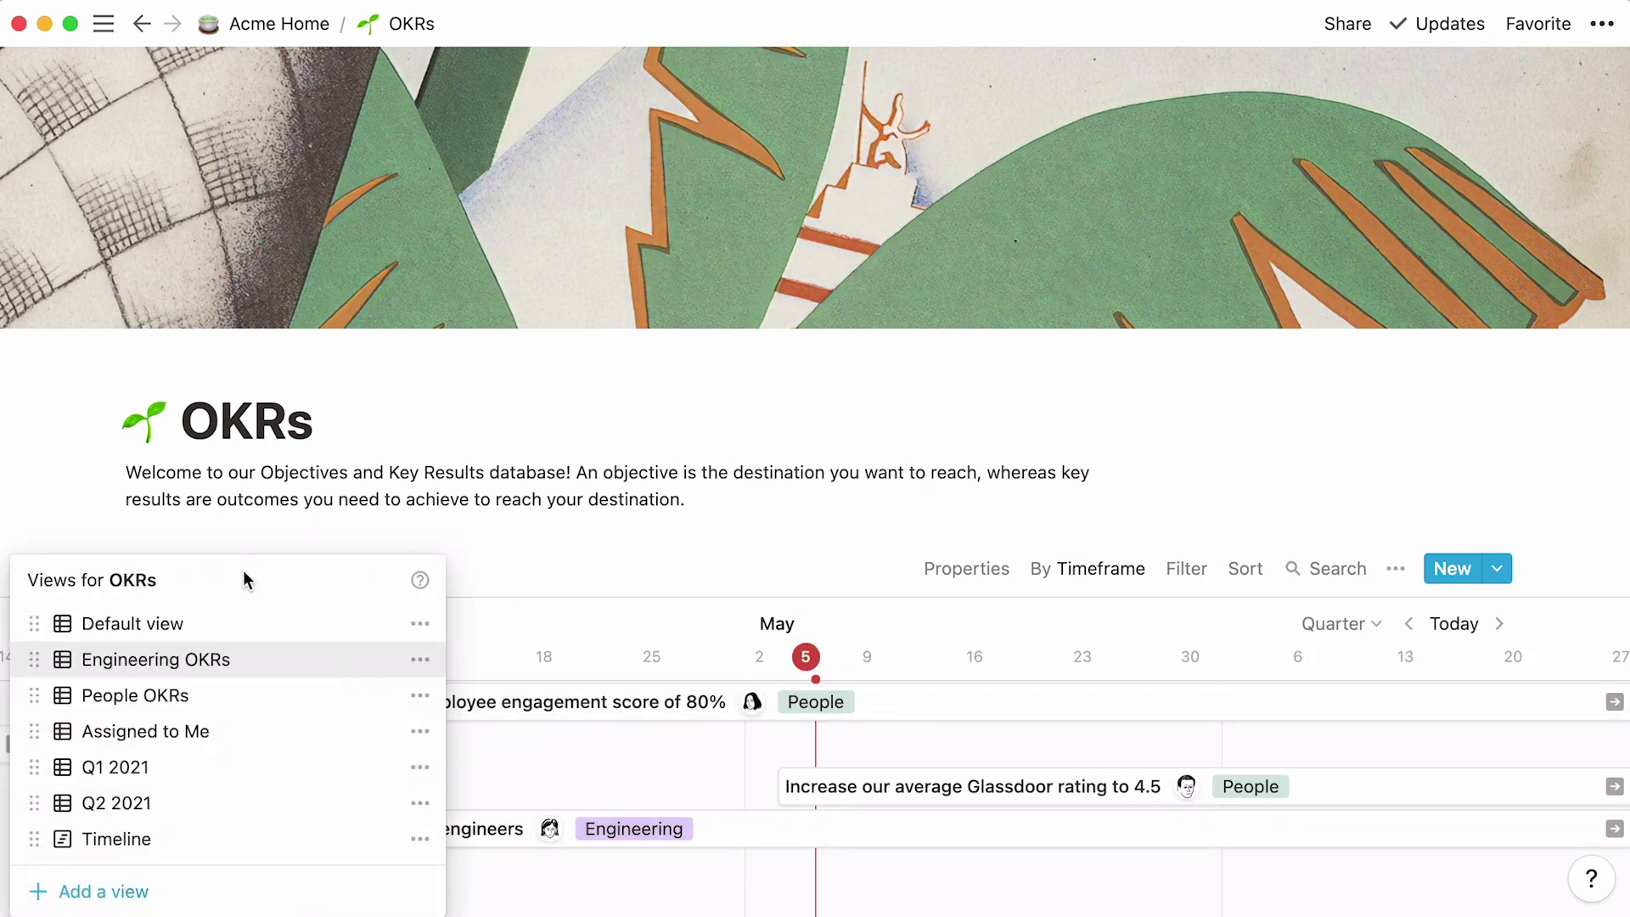
{"action": "left_click", "coordinate": [252, 706]}
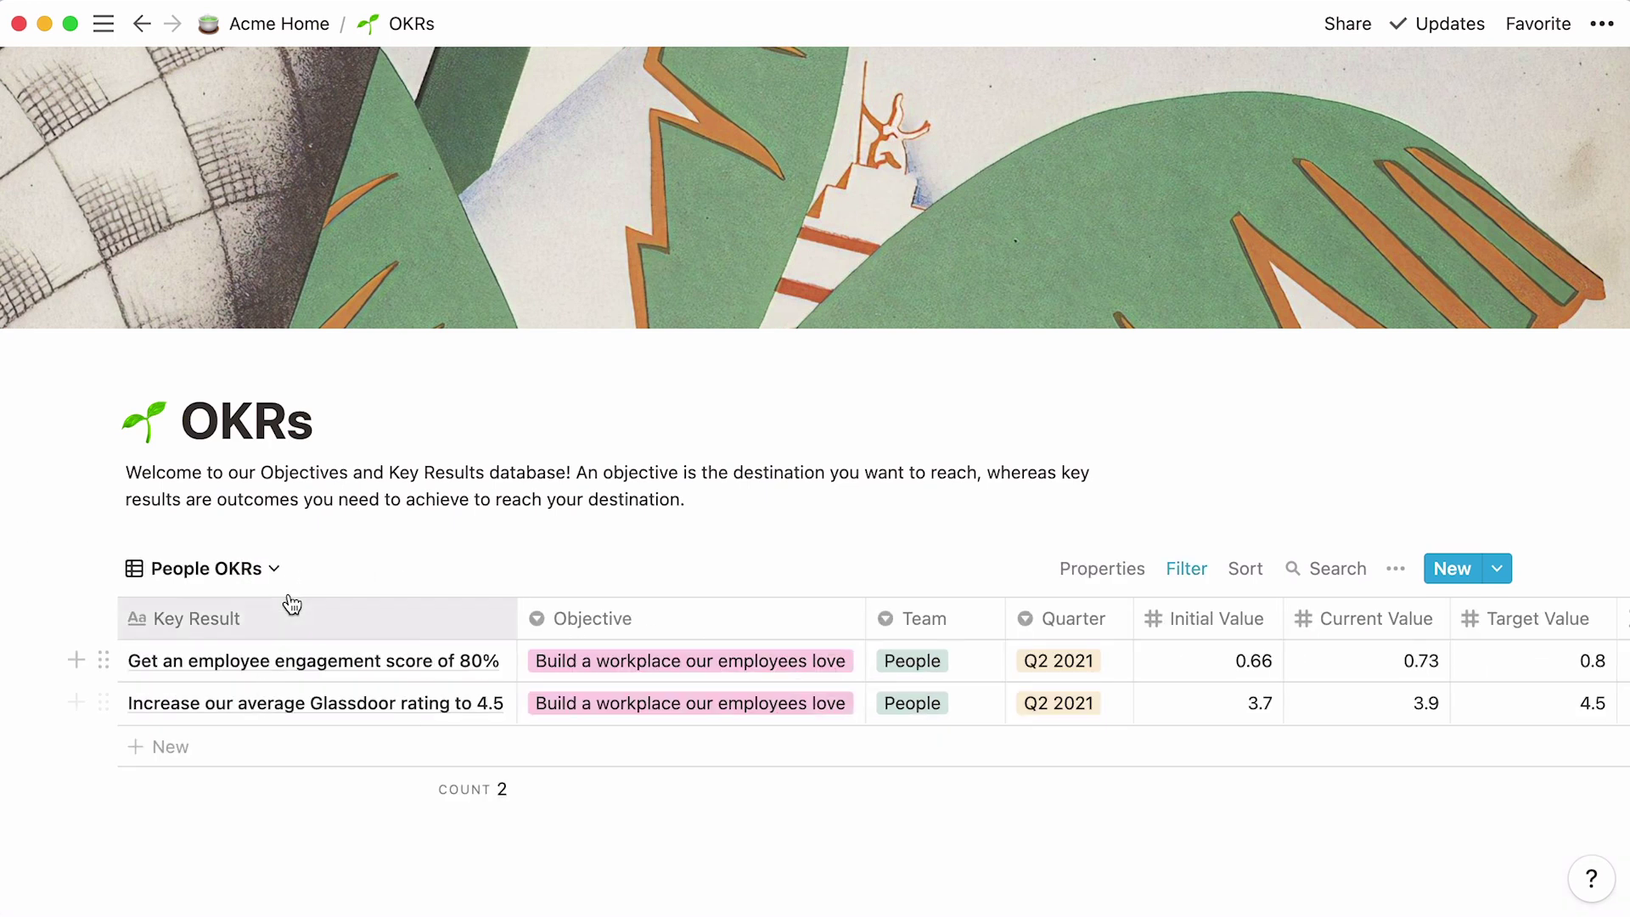
{"action": "left_click", "coordinate": [286, 571]}
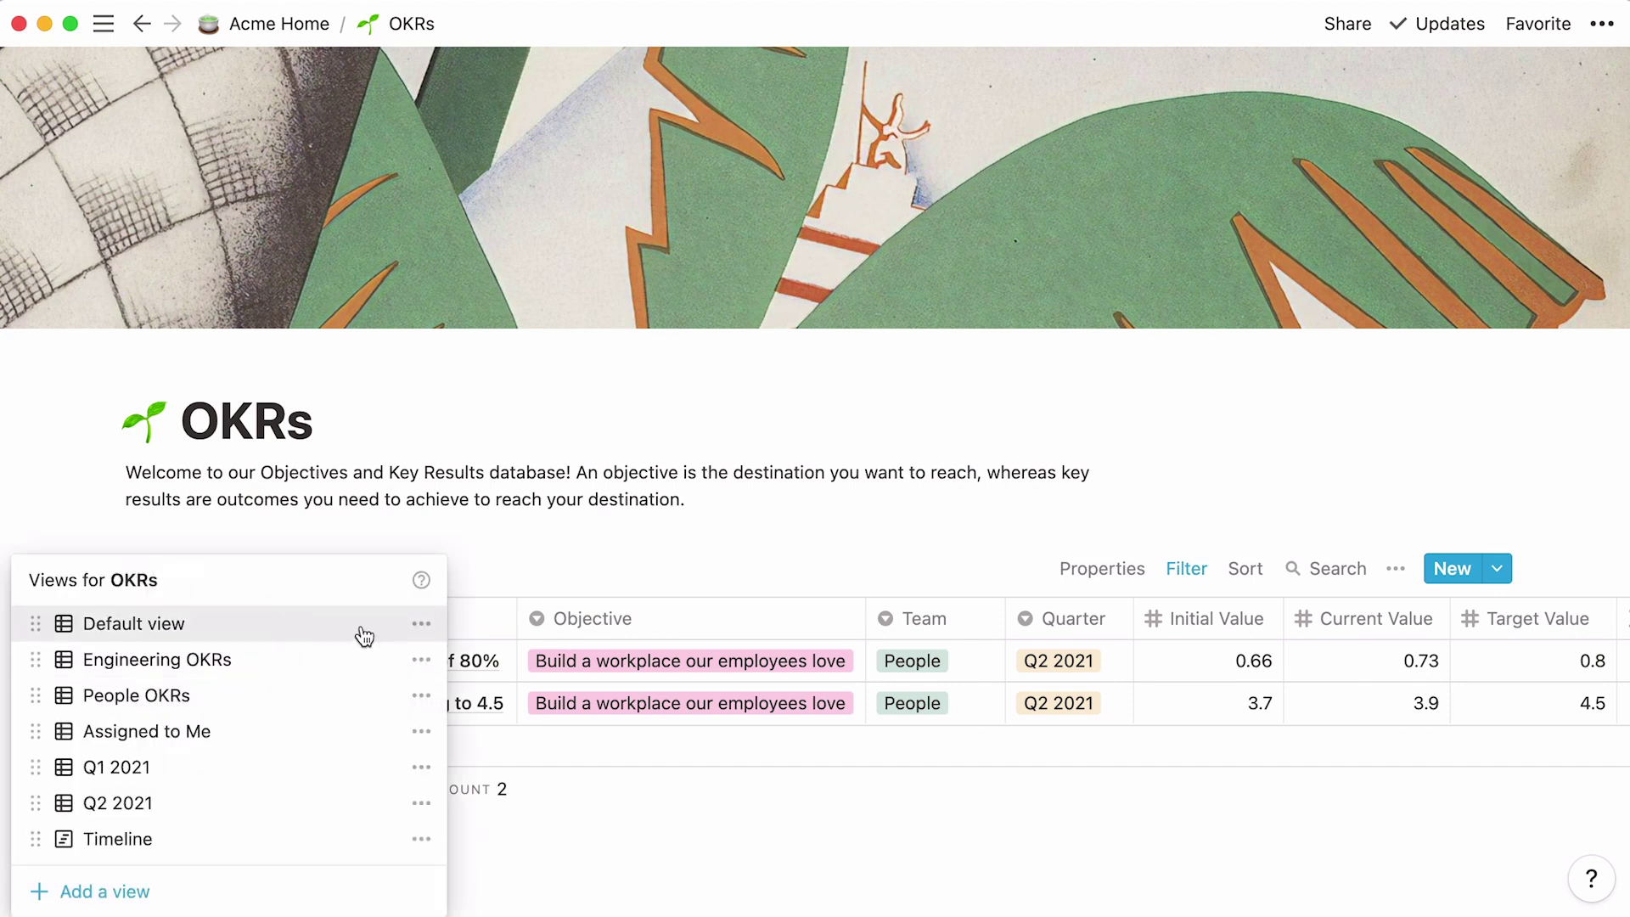
{"action": "left_click", "coordinate": [424, 627]}
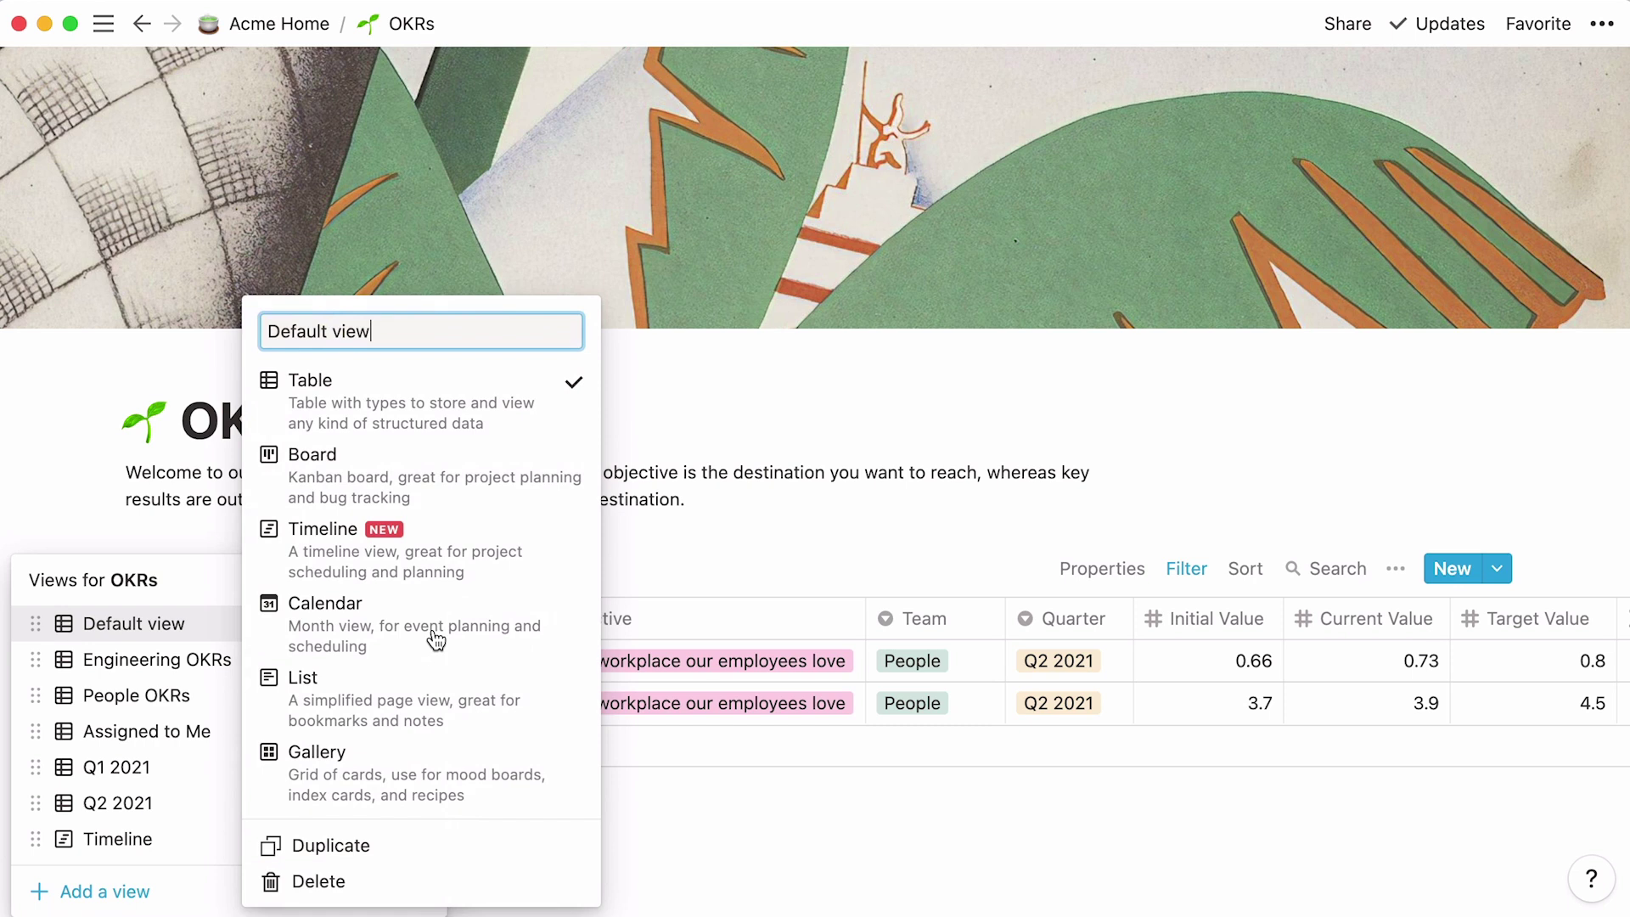
{"action": "key", "text": "BackSpace"}
{"action": "key", "text": "BackSpace"}
{"action": "key", "text": "BackSpace"}
{"action": "key", "text": "BackSpace"}
{"action": "key", "text": "BackSpace"}
{"action": "key", "text": "BackSpace"}
{"action": "key", "text": "BackSpace"}
{"action": "key", "text": "BackSpace"}
{"action": "key", "text": "BackSpace"}
{"action": "key", "text": "BackSpace"}
{"action": "key", "text": "BackSpace"}
{"action": "key", "text": "BackSpace"}
{"action": "type", "text": "All"}
{"action": "key", "text": "Return"}
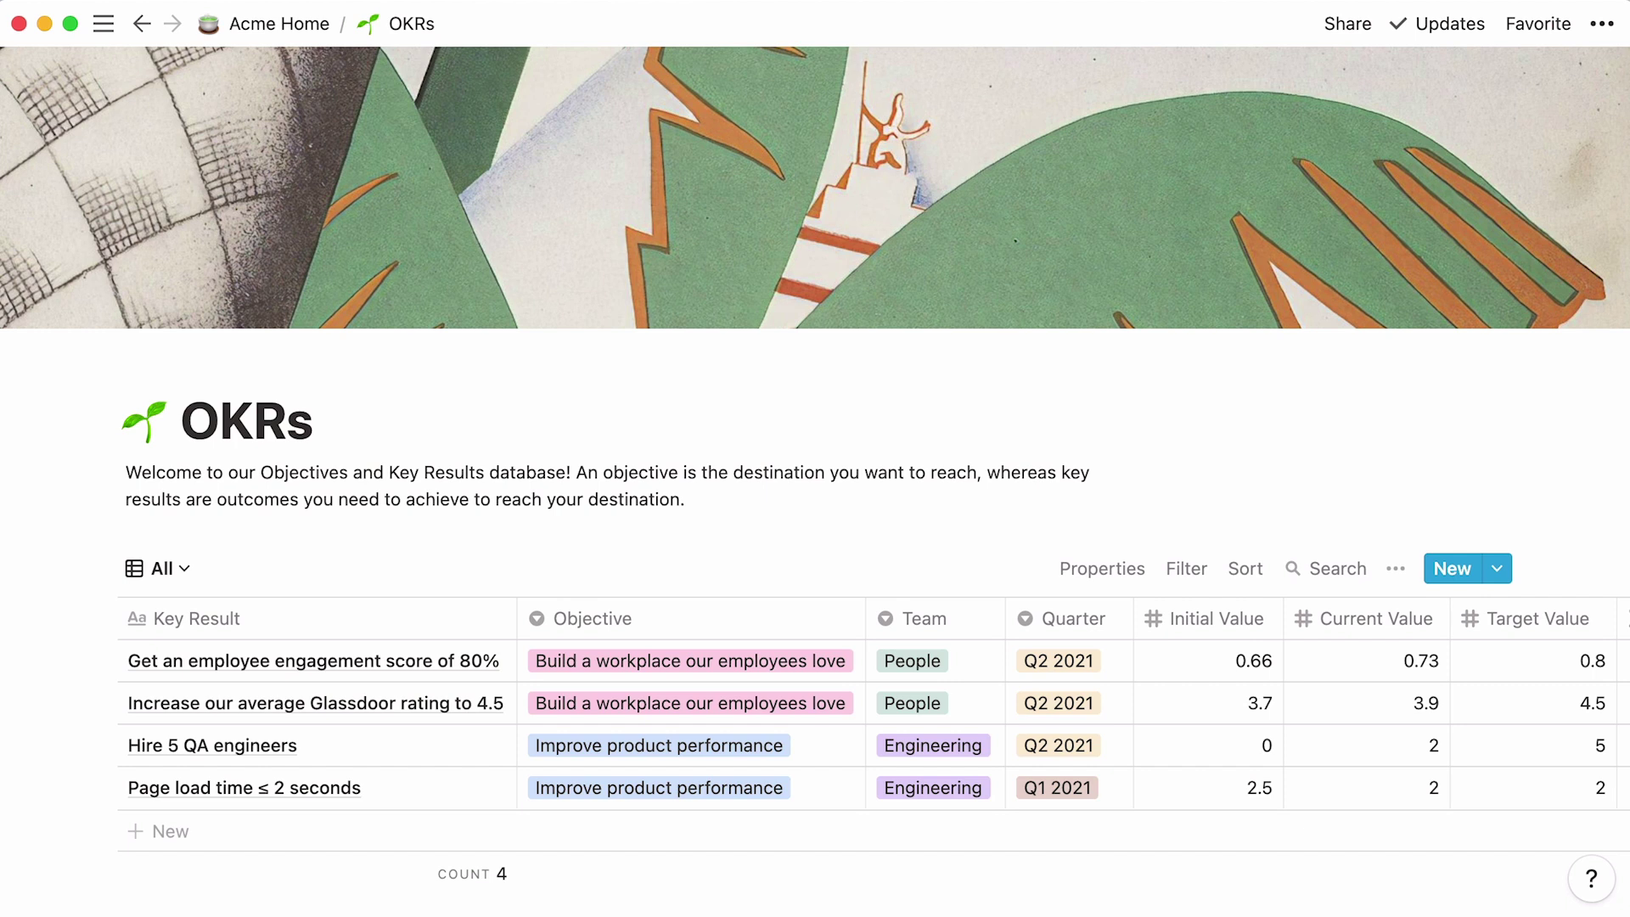
{"action": "scroll", "coordinate": [815, 722], "scroll_direction": "right", "scroll_amount": 10}
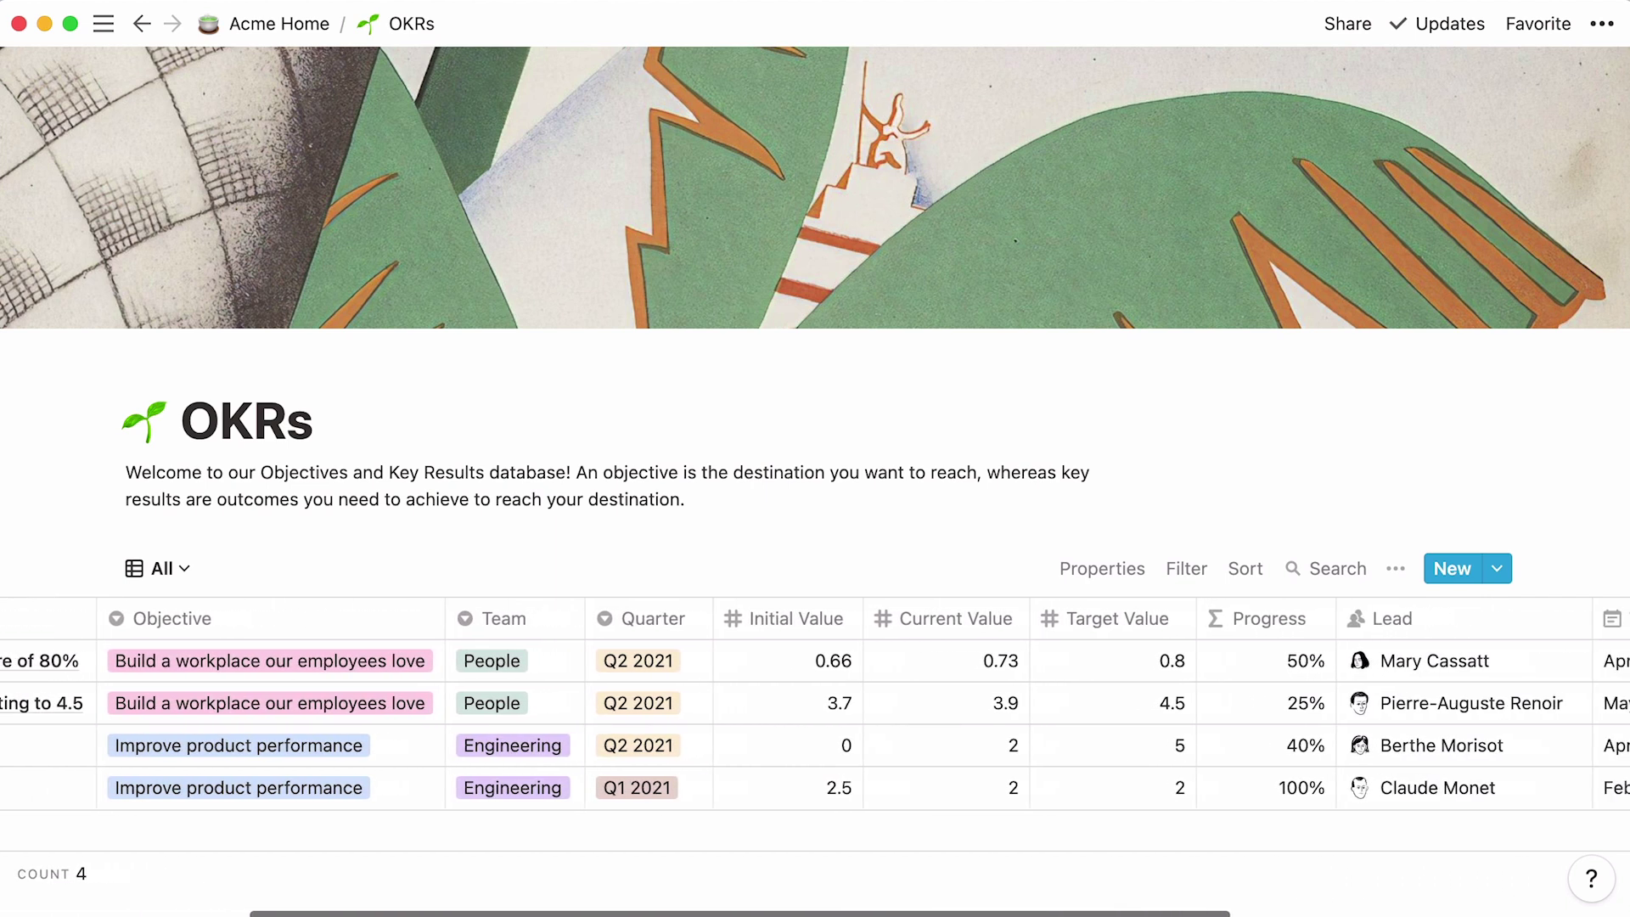
{"action": "scroll", "coordinate": [815, 721], "scroll_direction": "right", "scroll_amount": 5}
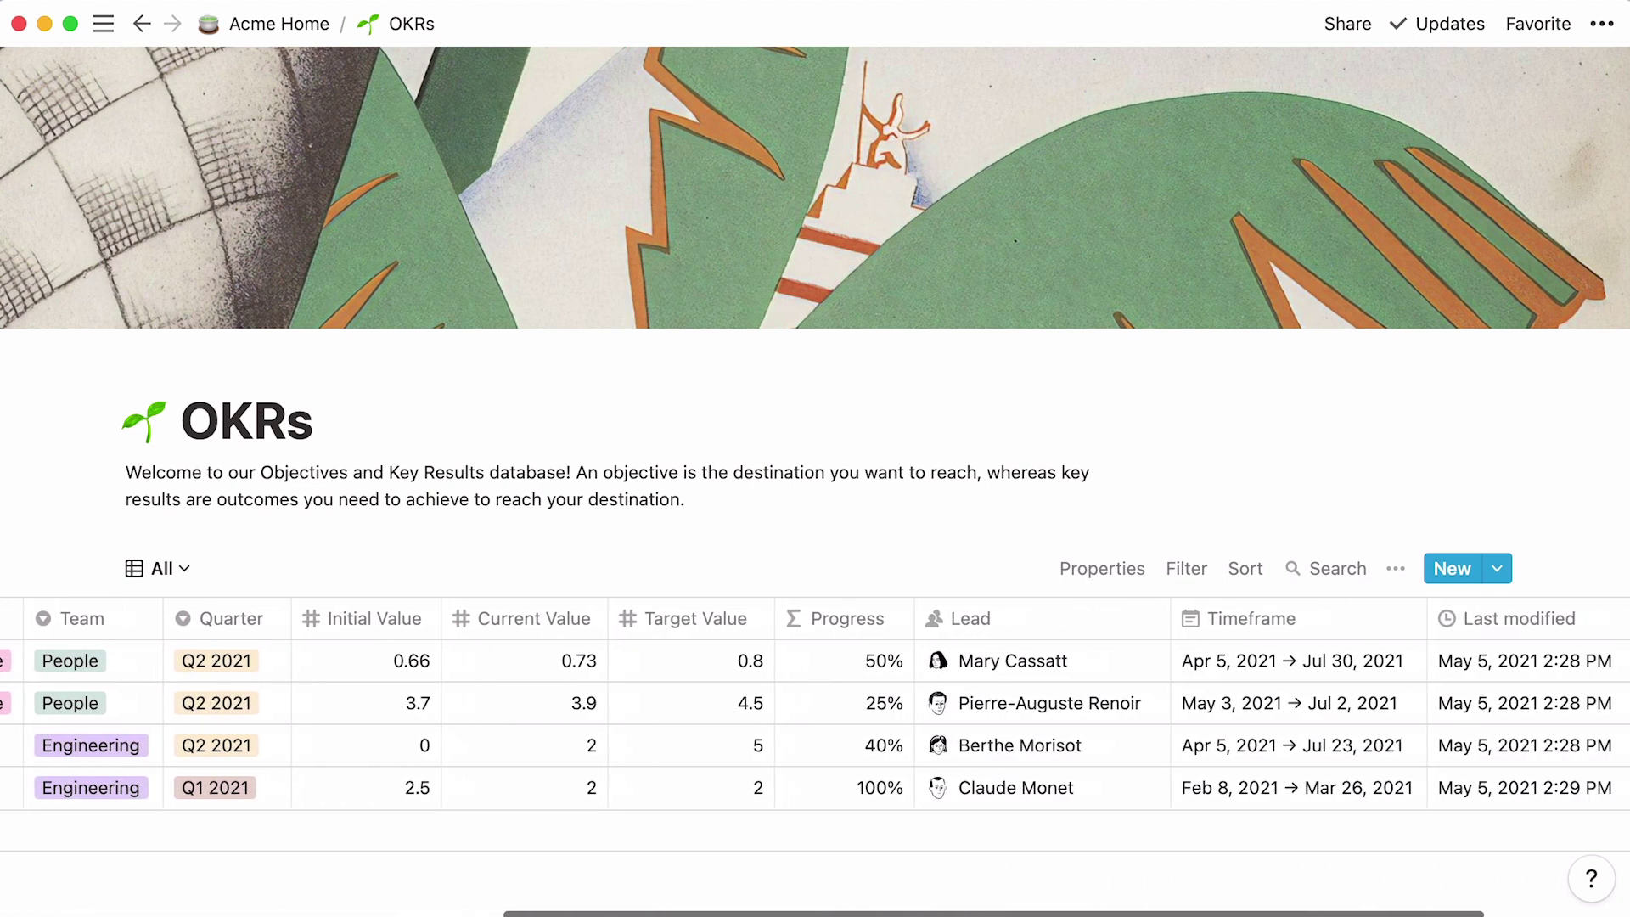
{"action": "scroll", "coordinate": [815, 722], "scroll_direction": "left", "scroll_amount": 15}
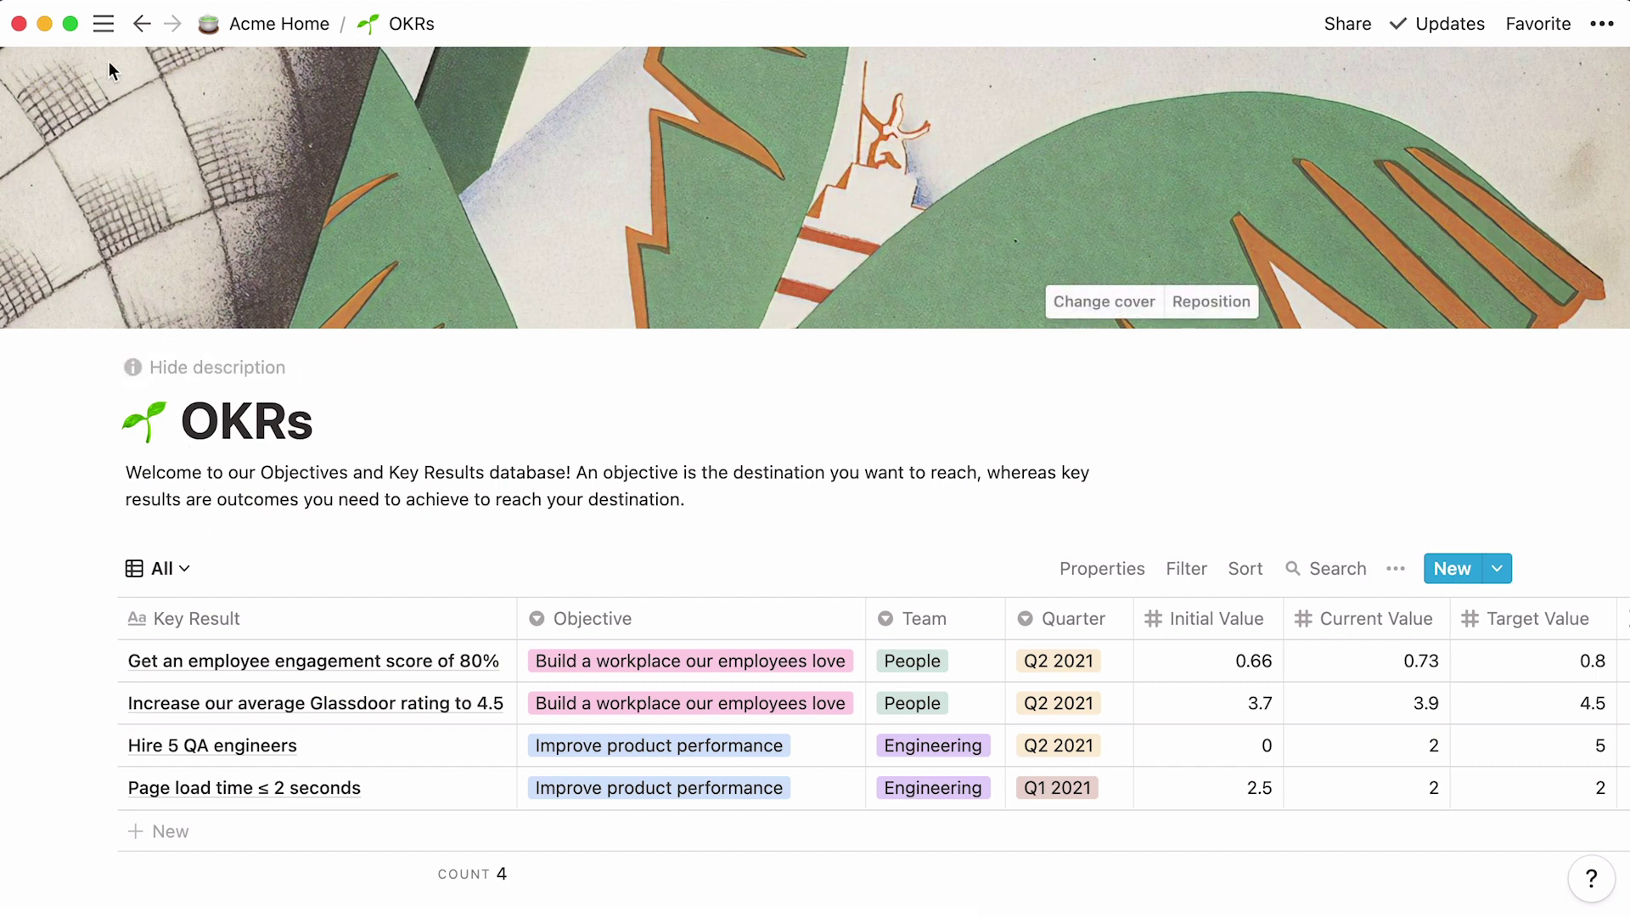
Step: On the Engineering page, insert a /linked database block below the title pointing to OKRs
{"action": "mouse_move", "coordinate": [104, 31]}
{"action": "left_click", "coordinate": [207, 484]}
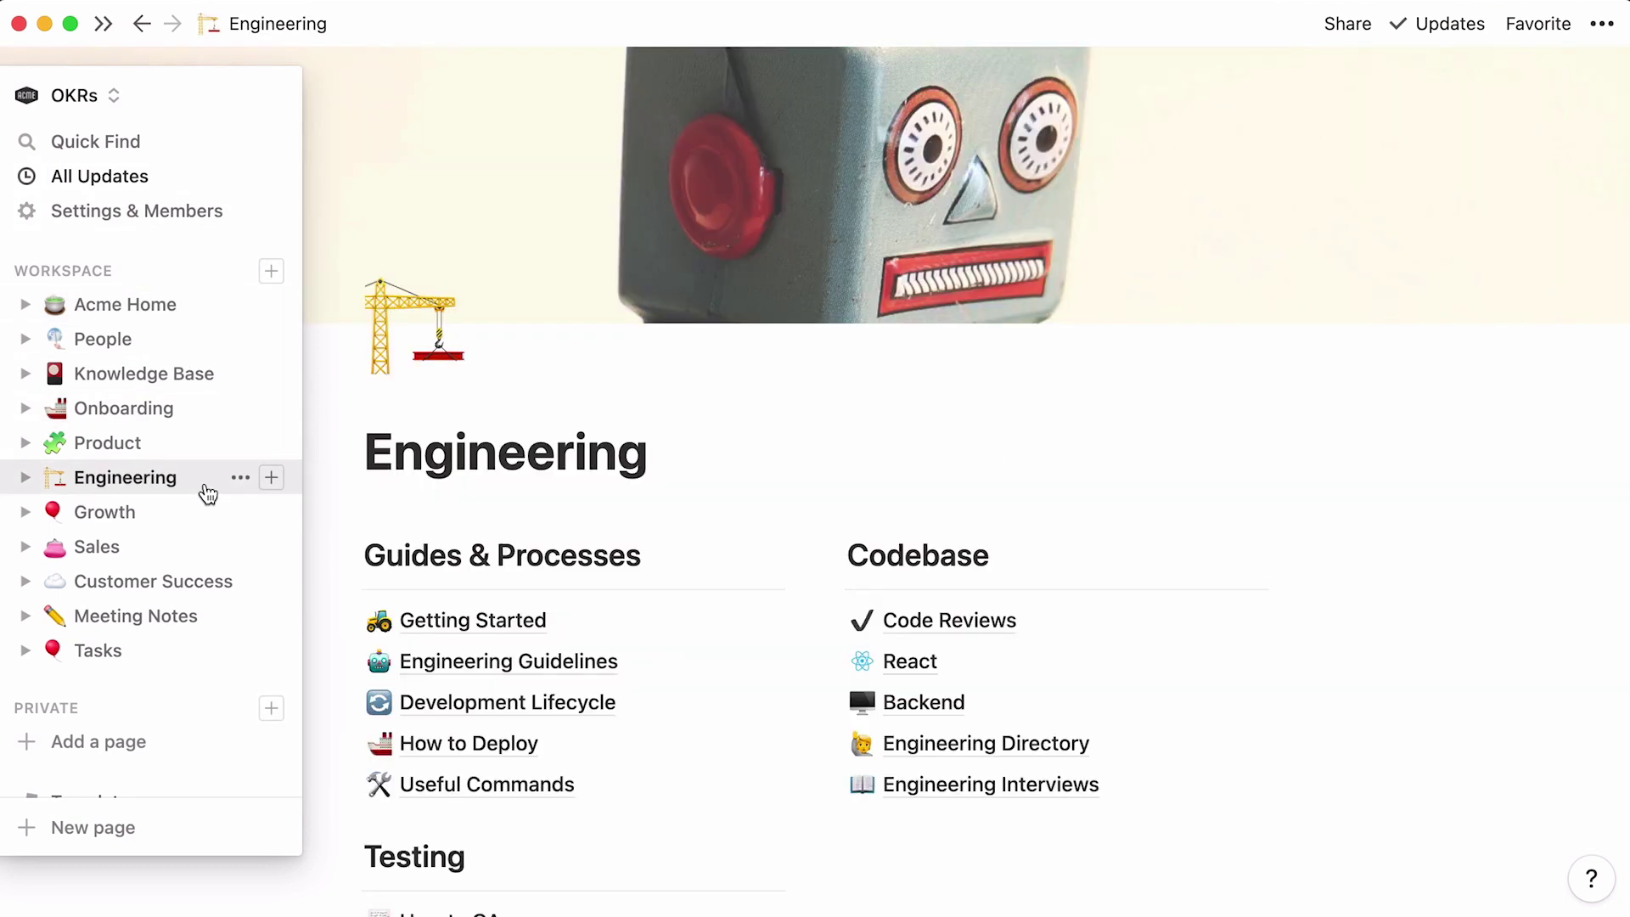
{"action": "left_click", "coordinate": [691, 460]}
{"action": "key", "text": "Return"}
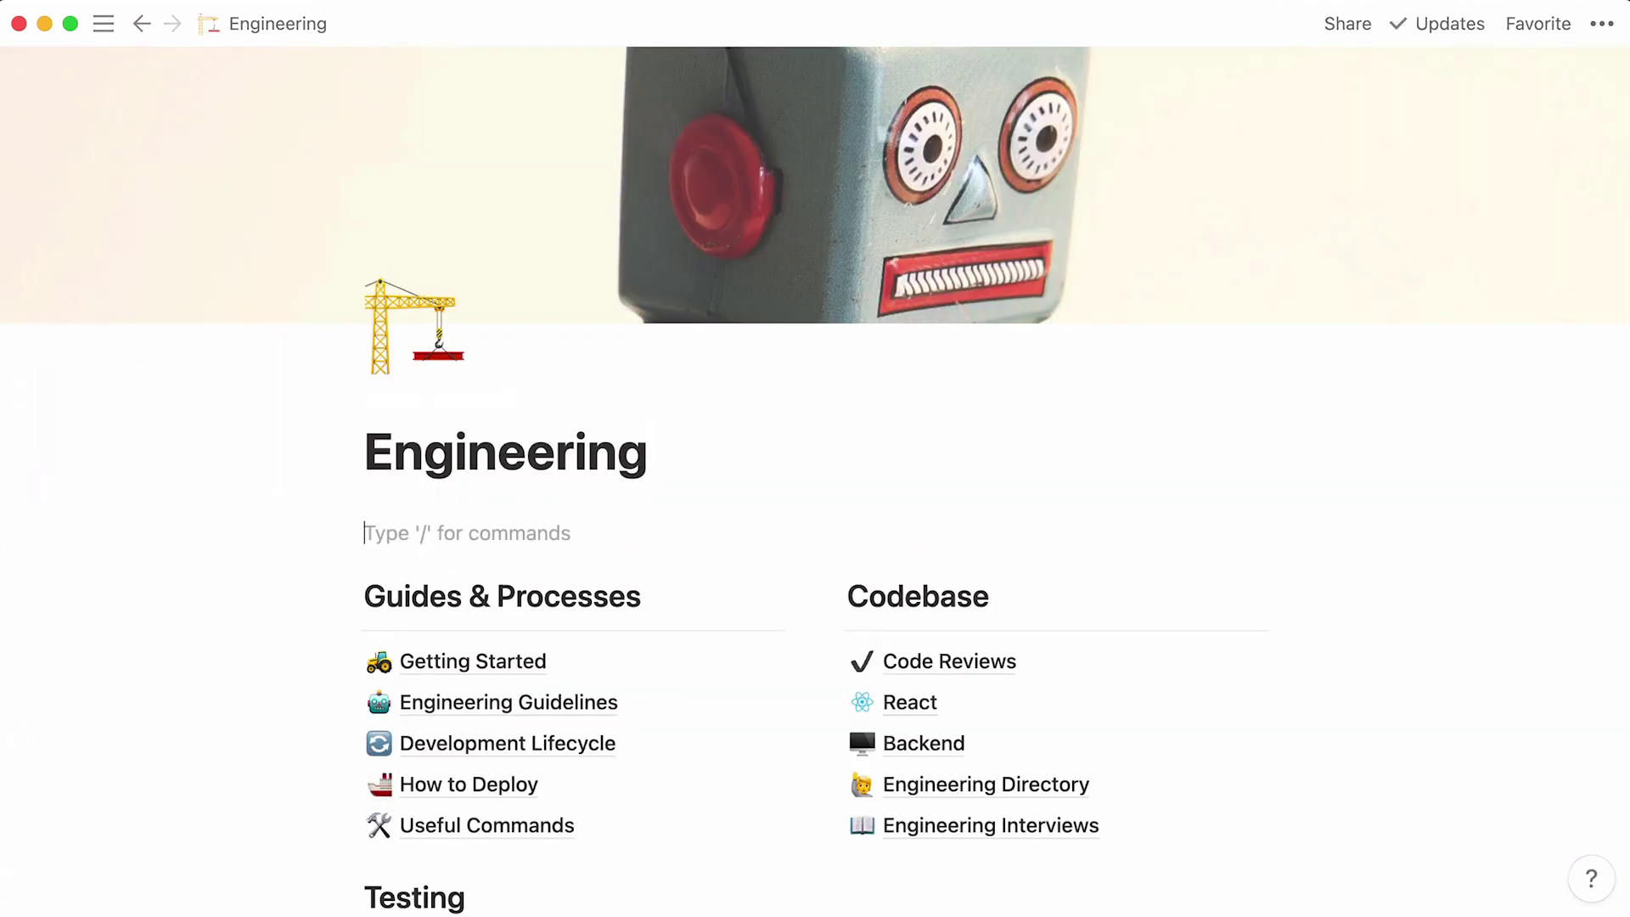
{"action": "type", "text": "/"}
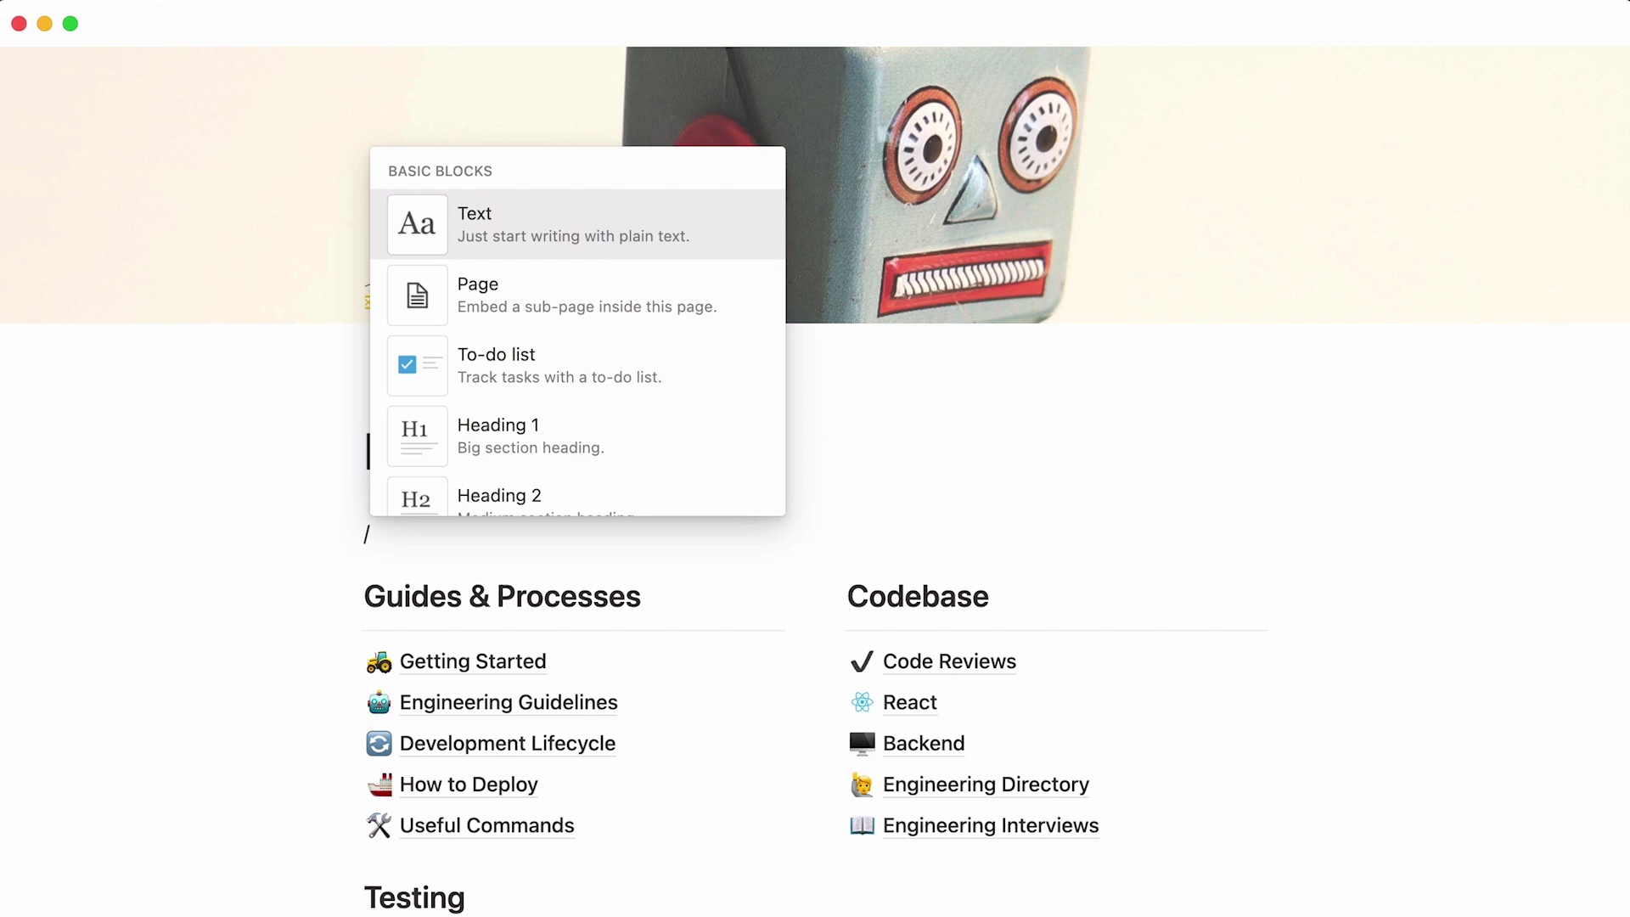
{"action": "type", "text": "linked"}
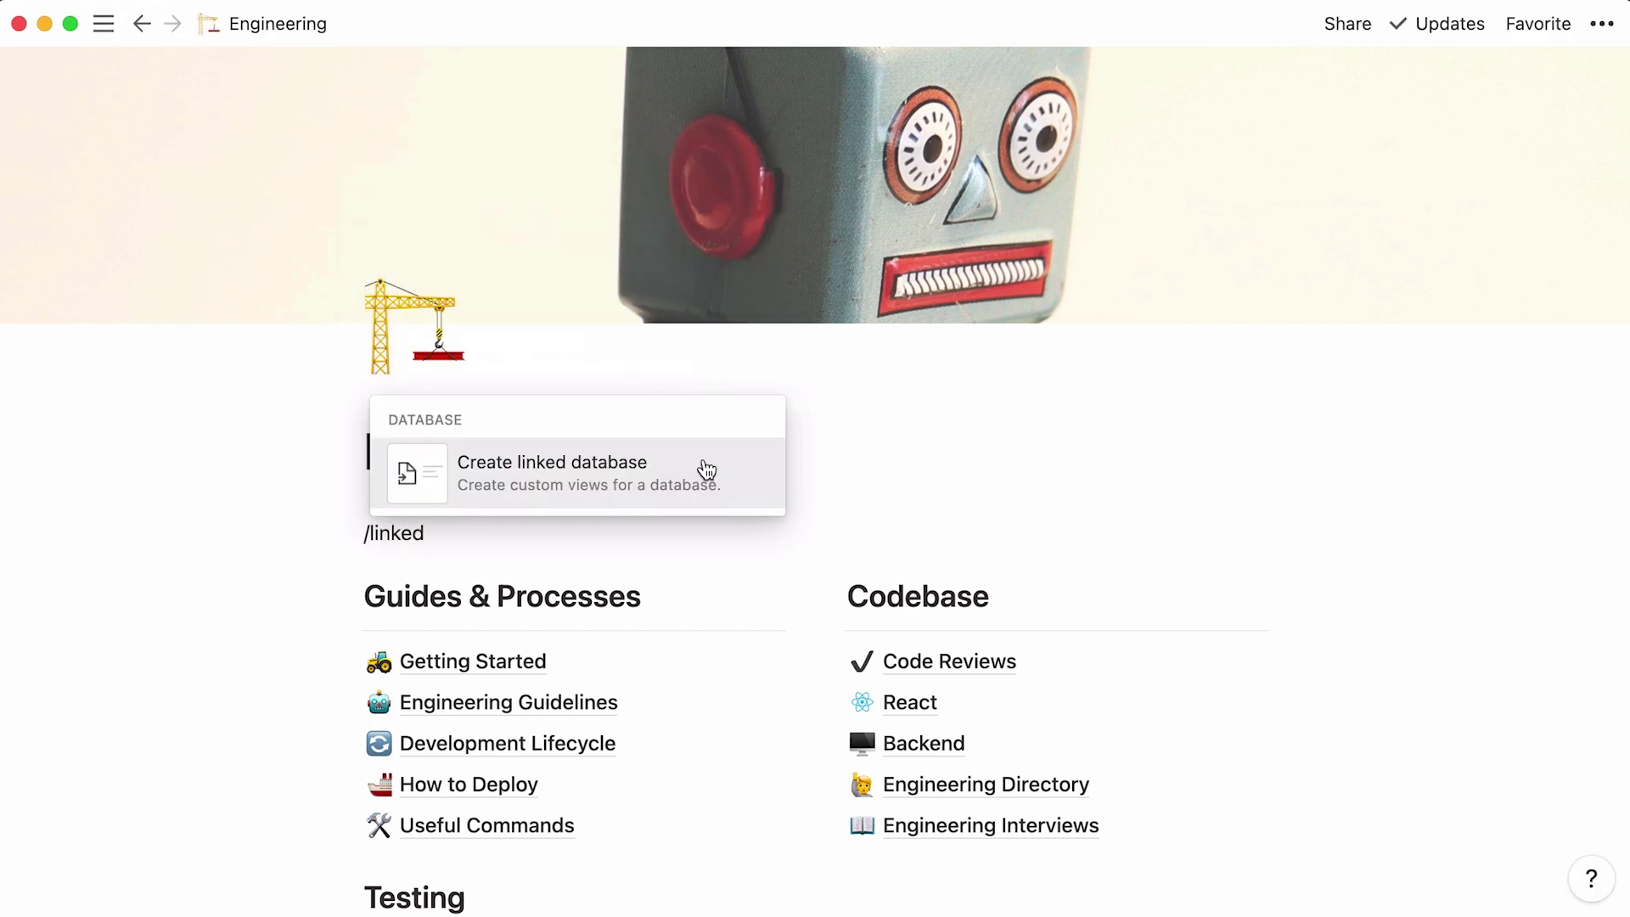
{"action": "left_click", "coordinate": [708, 470]}
{"action": "type", "text": "okrs"}
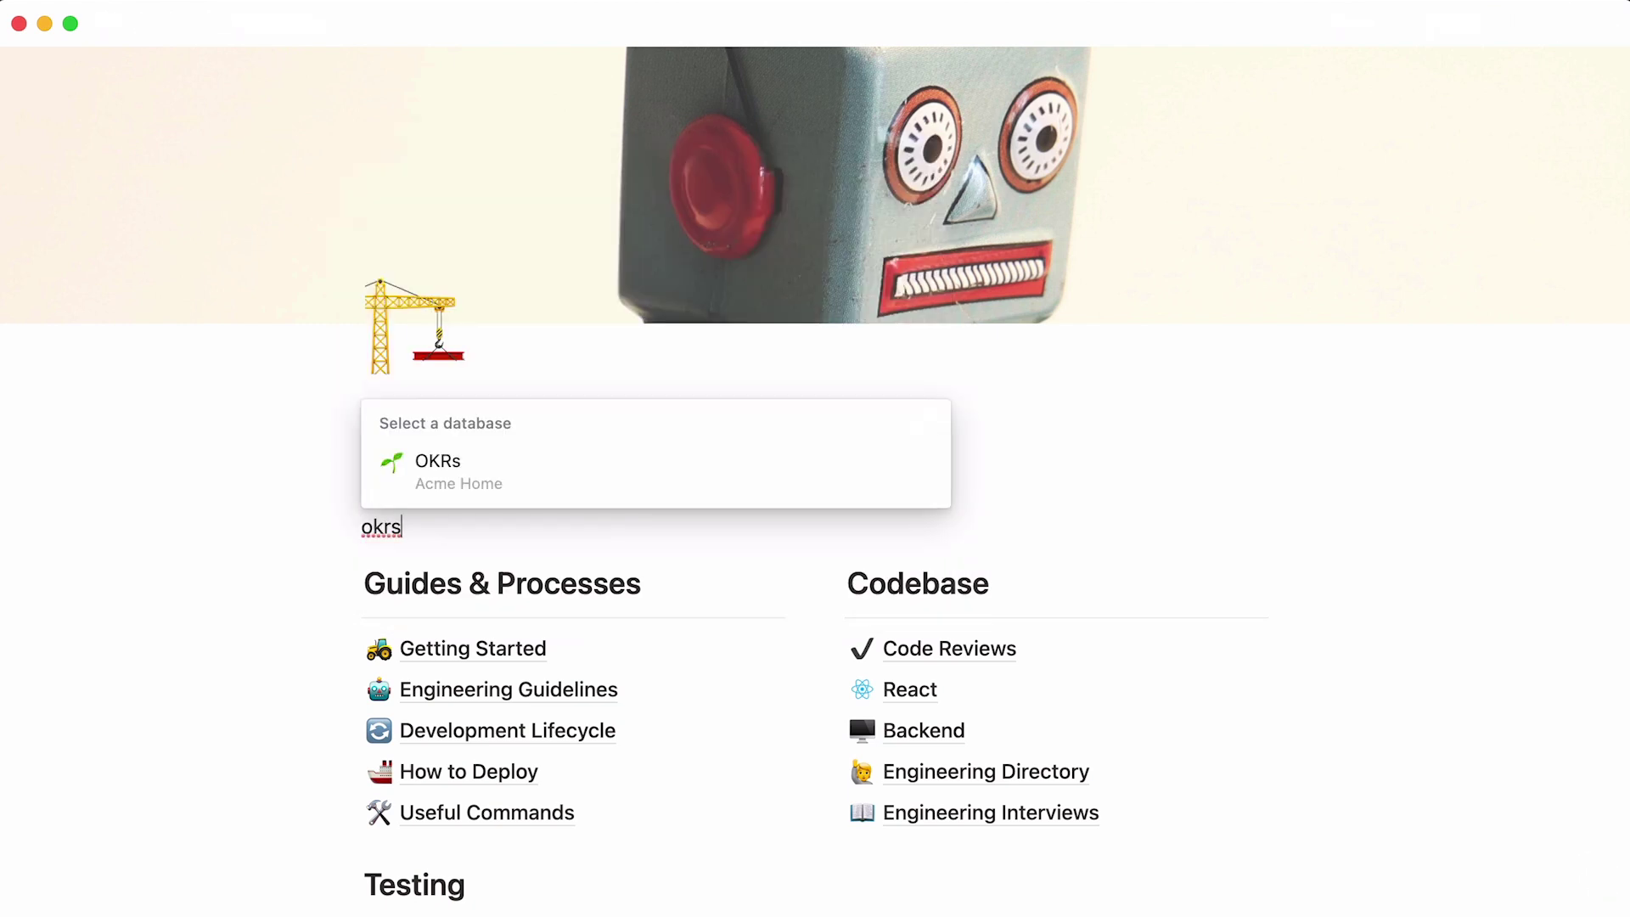
{"action": "left_click", "coordinate": [700, 474]}
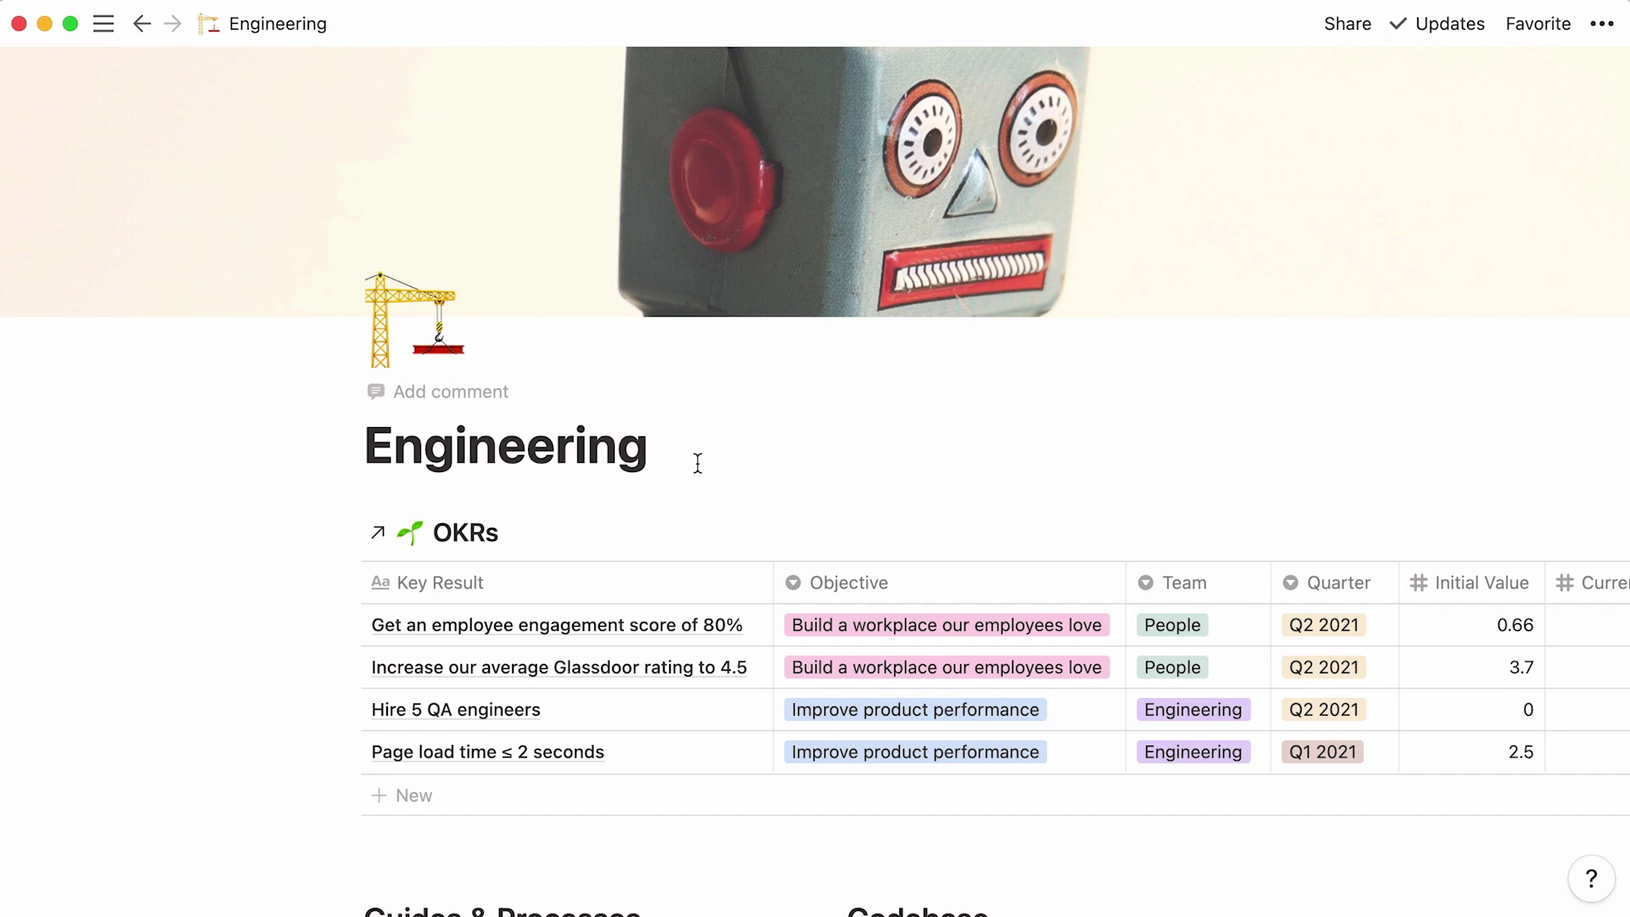
{"action": "mouse_move", "coordinate": [575, 547]}
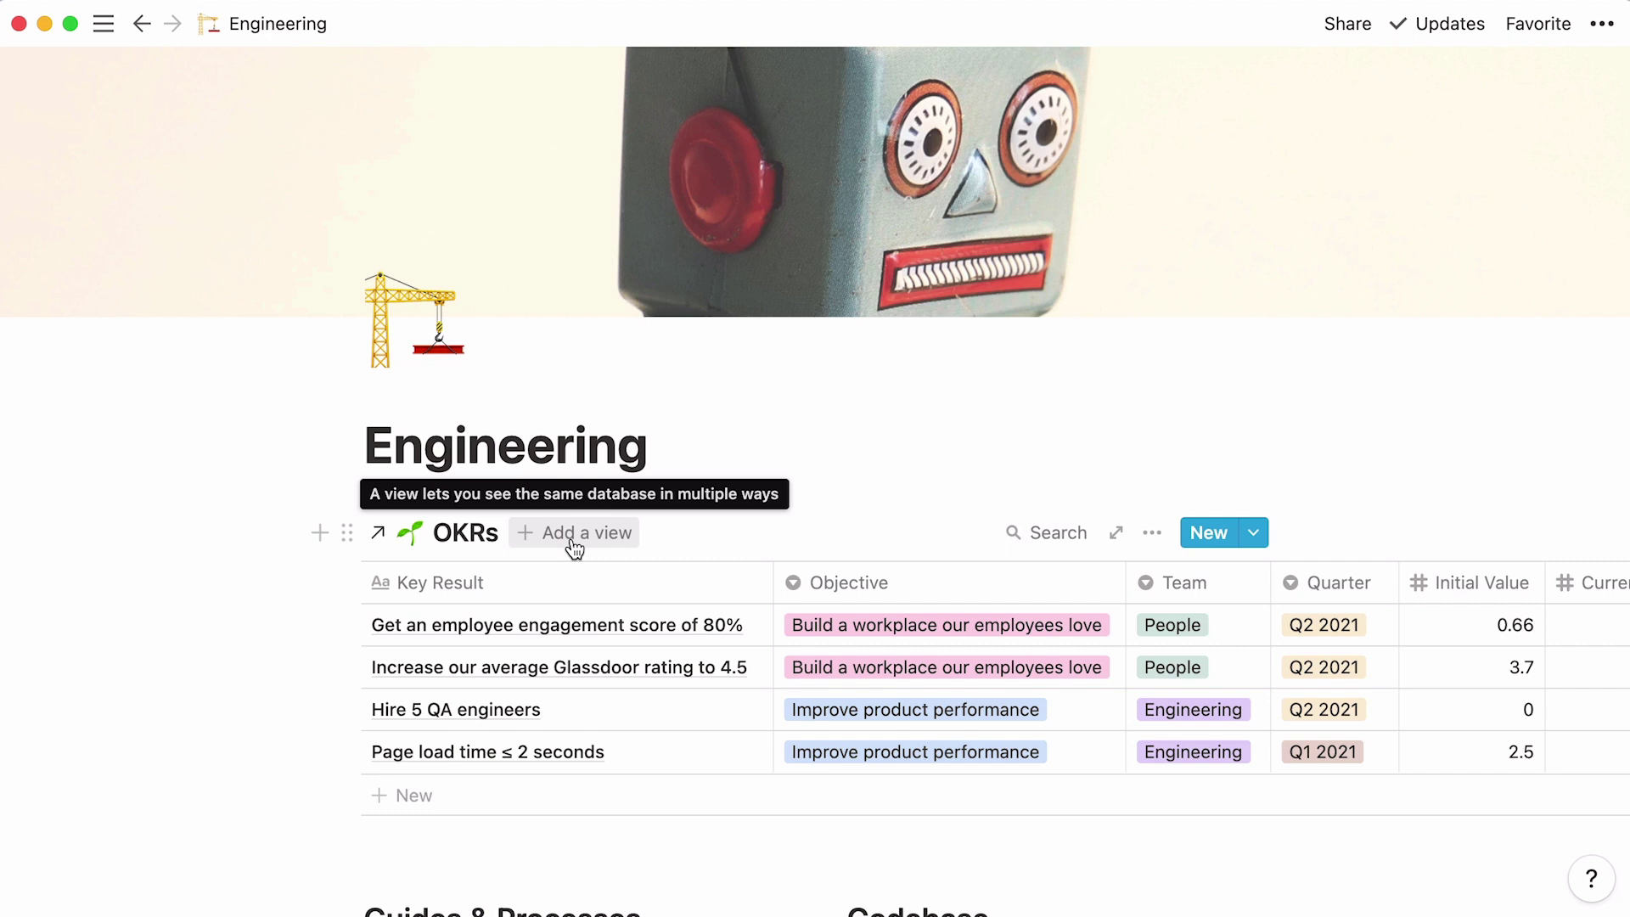
Step: Add a Team is Engineering filter to the linked OKRs table
{"action": "left_click", "coordinate": [1139, 534]}
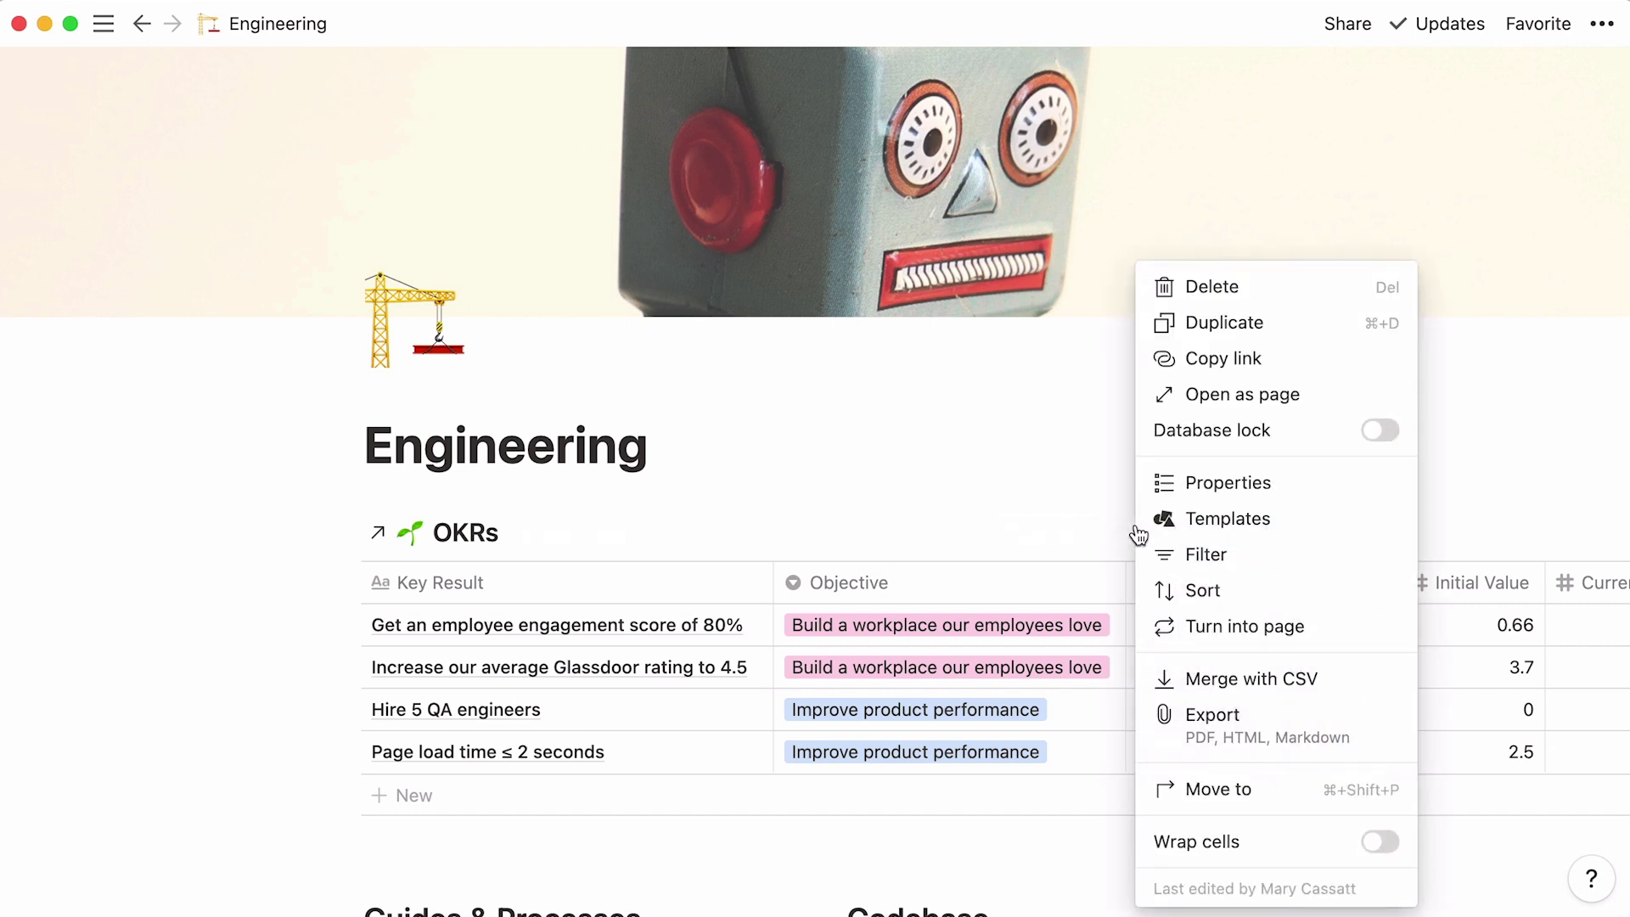
{"action": "left_click", "coordinate": [1271, 571]}
{"action": "left_click", "coordinate": [778, 774]}
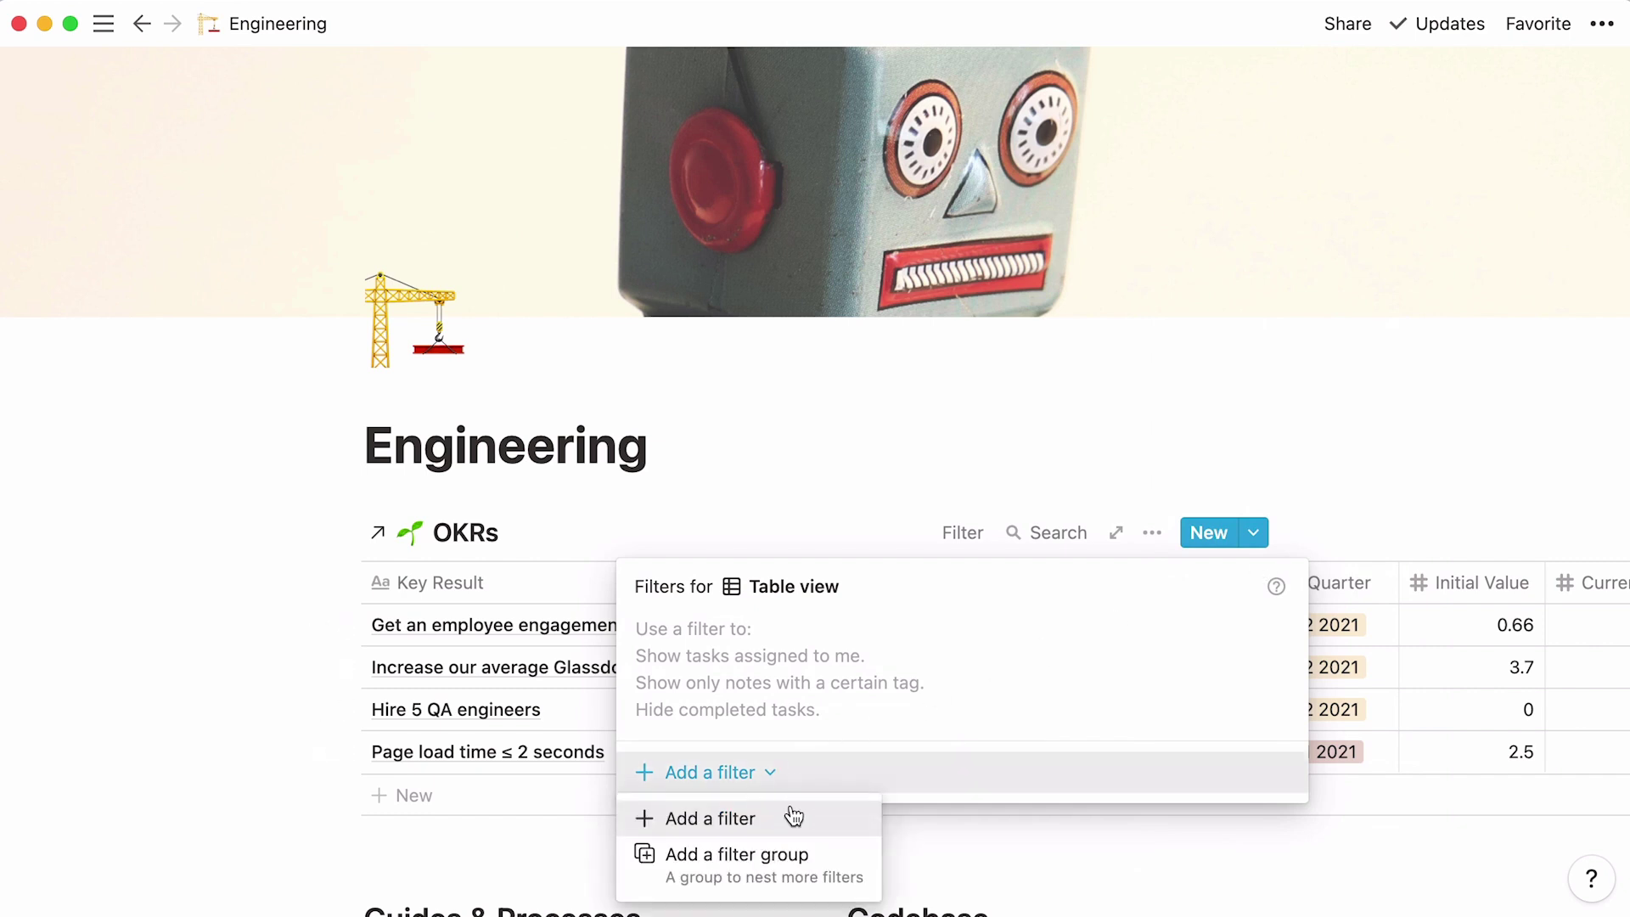
{"action": "left_click", "coordinate": [793, 816]}
{"action": "left_click", "coordinate": [829, 651]}
{"action": "left_click", "coordinate": [827, 556]}
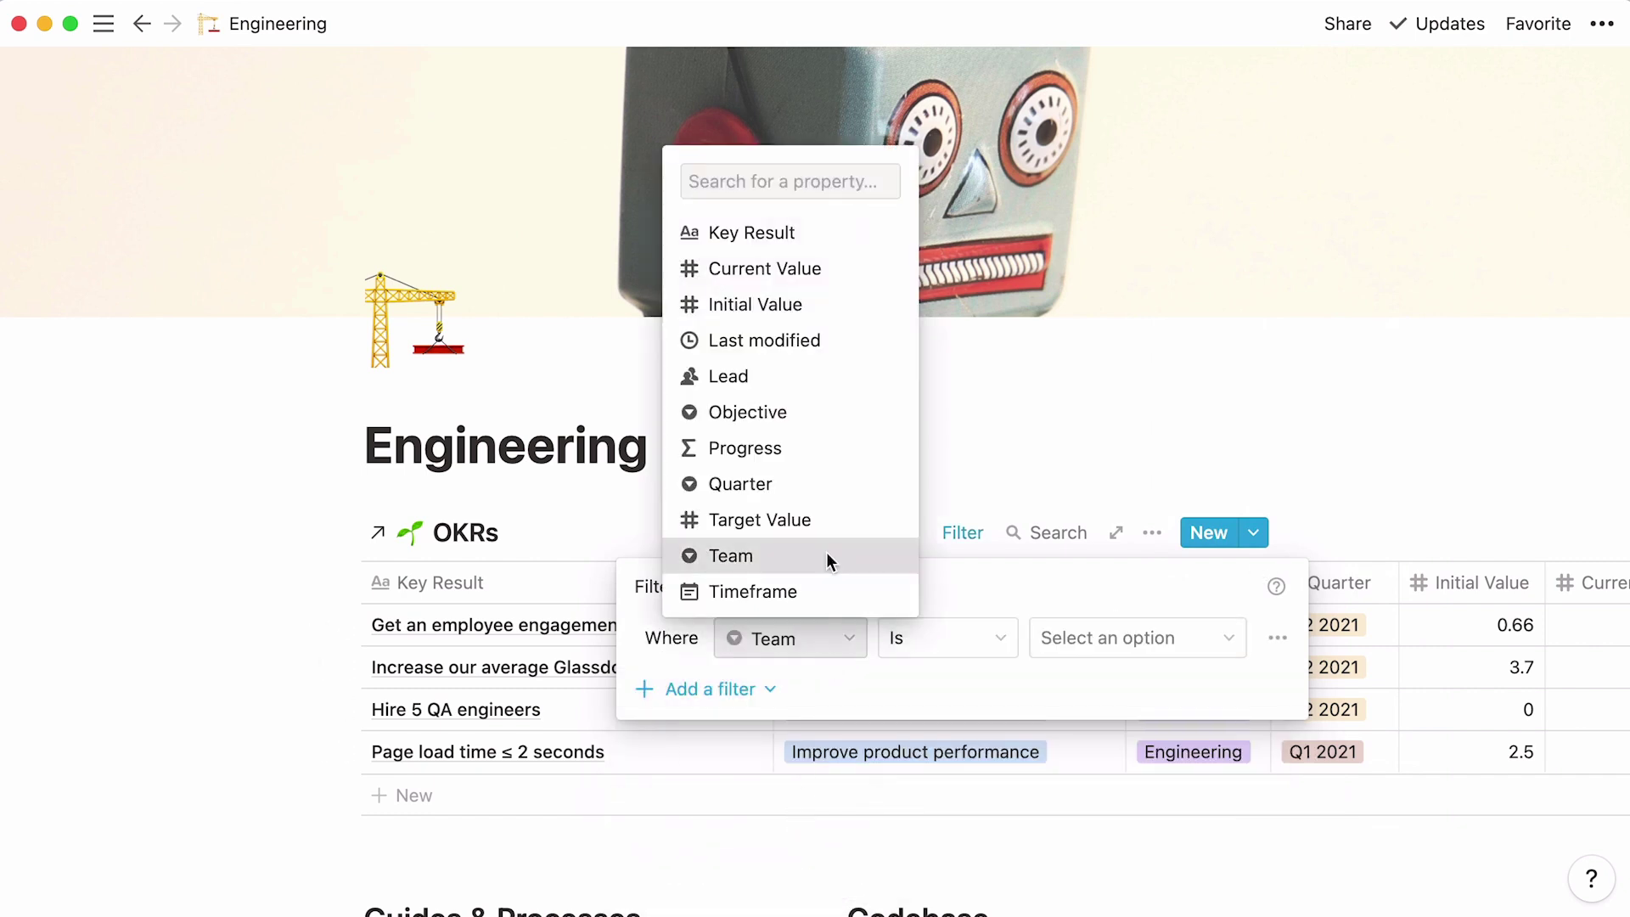
{"action": "left_click", "coordinate": [1078, 639]}
{"action": "left_click", "coordinate": [1185, 812]}
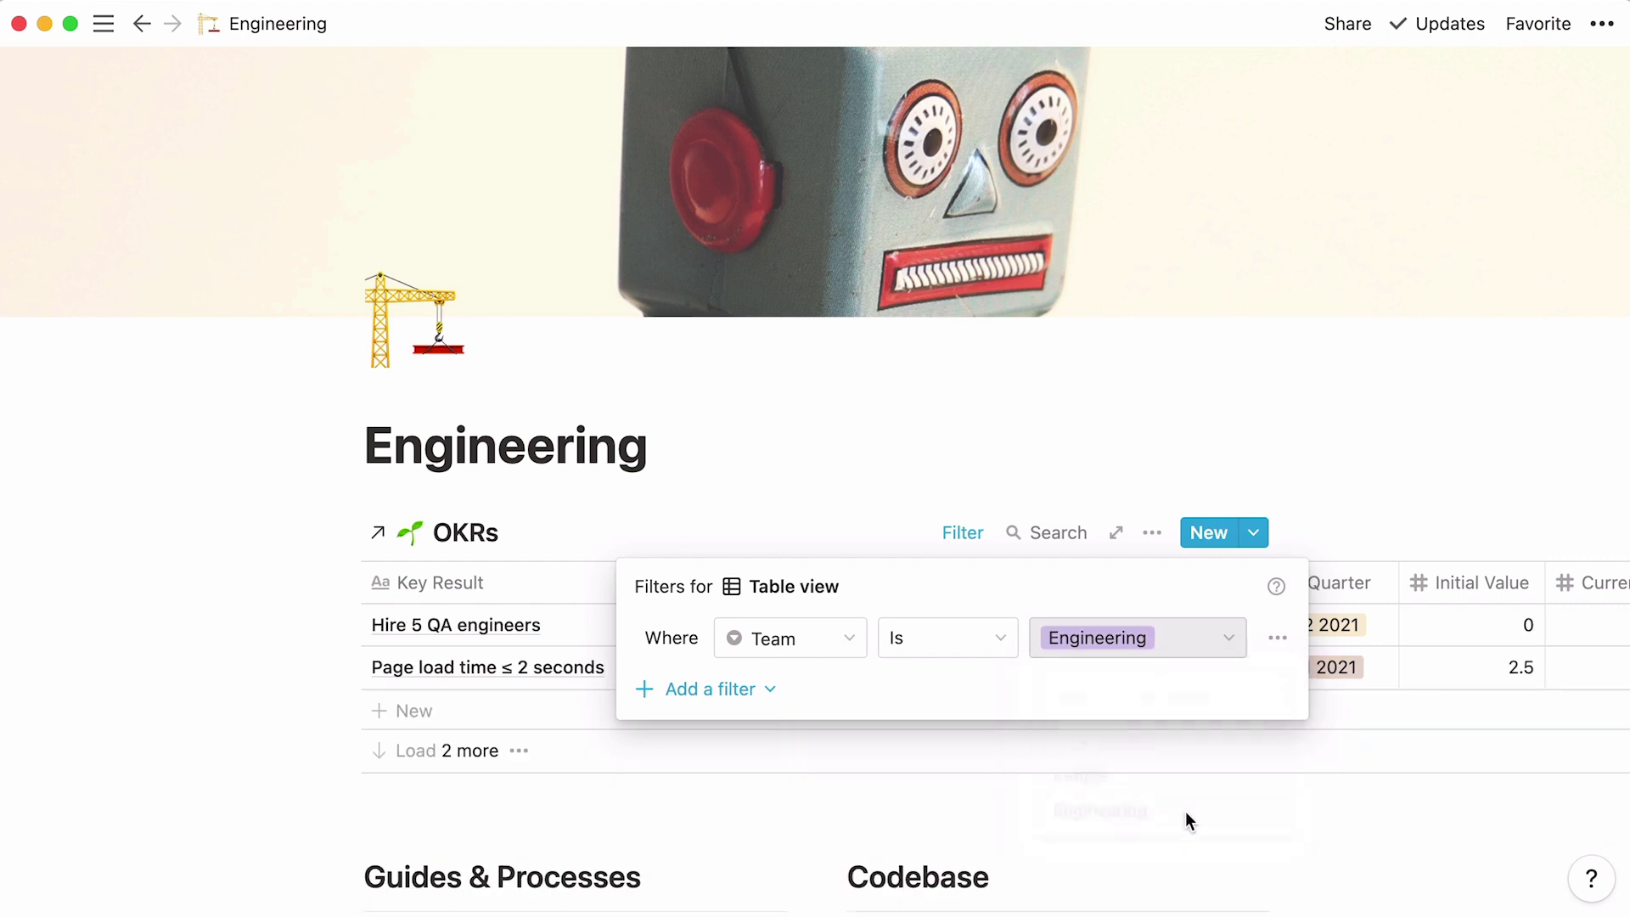
Step: Add a second filter, Quarter is Q2 2021, to the linked table
{"action": "left_click", "coordinate": [772, 691]}
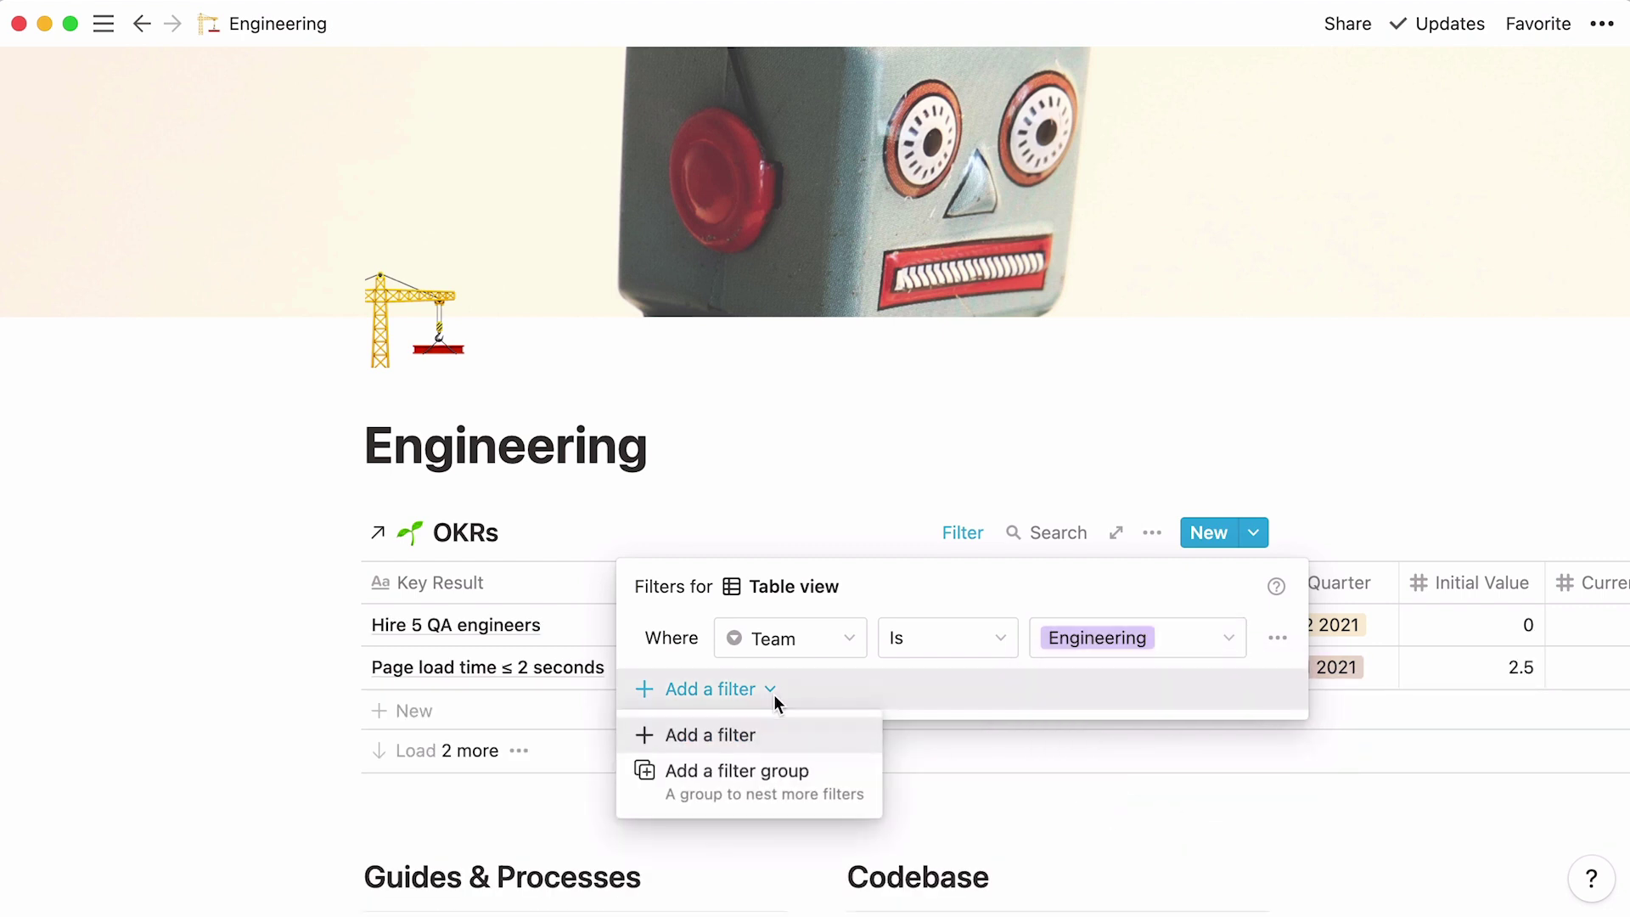
{"action": "left_click", "coordinate": [772, 739]}
{"action": "left_click", "coordinate": [827, 696]}
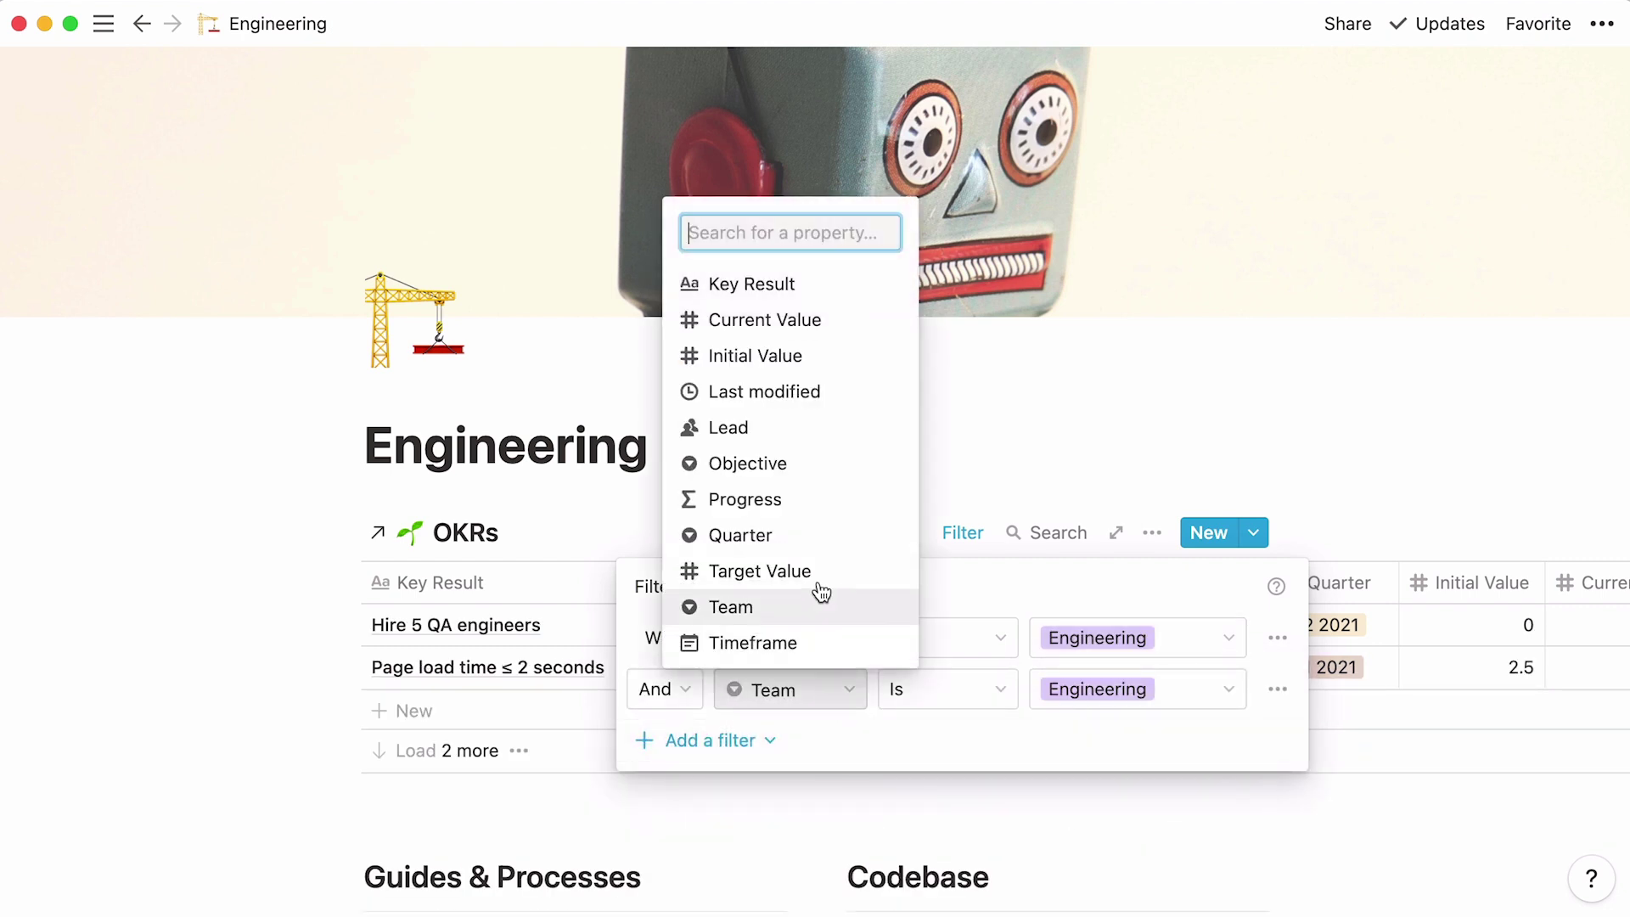
{"action": "left_click", "coordinate": [817, 537]}
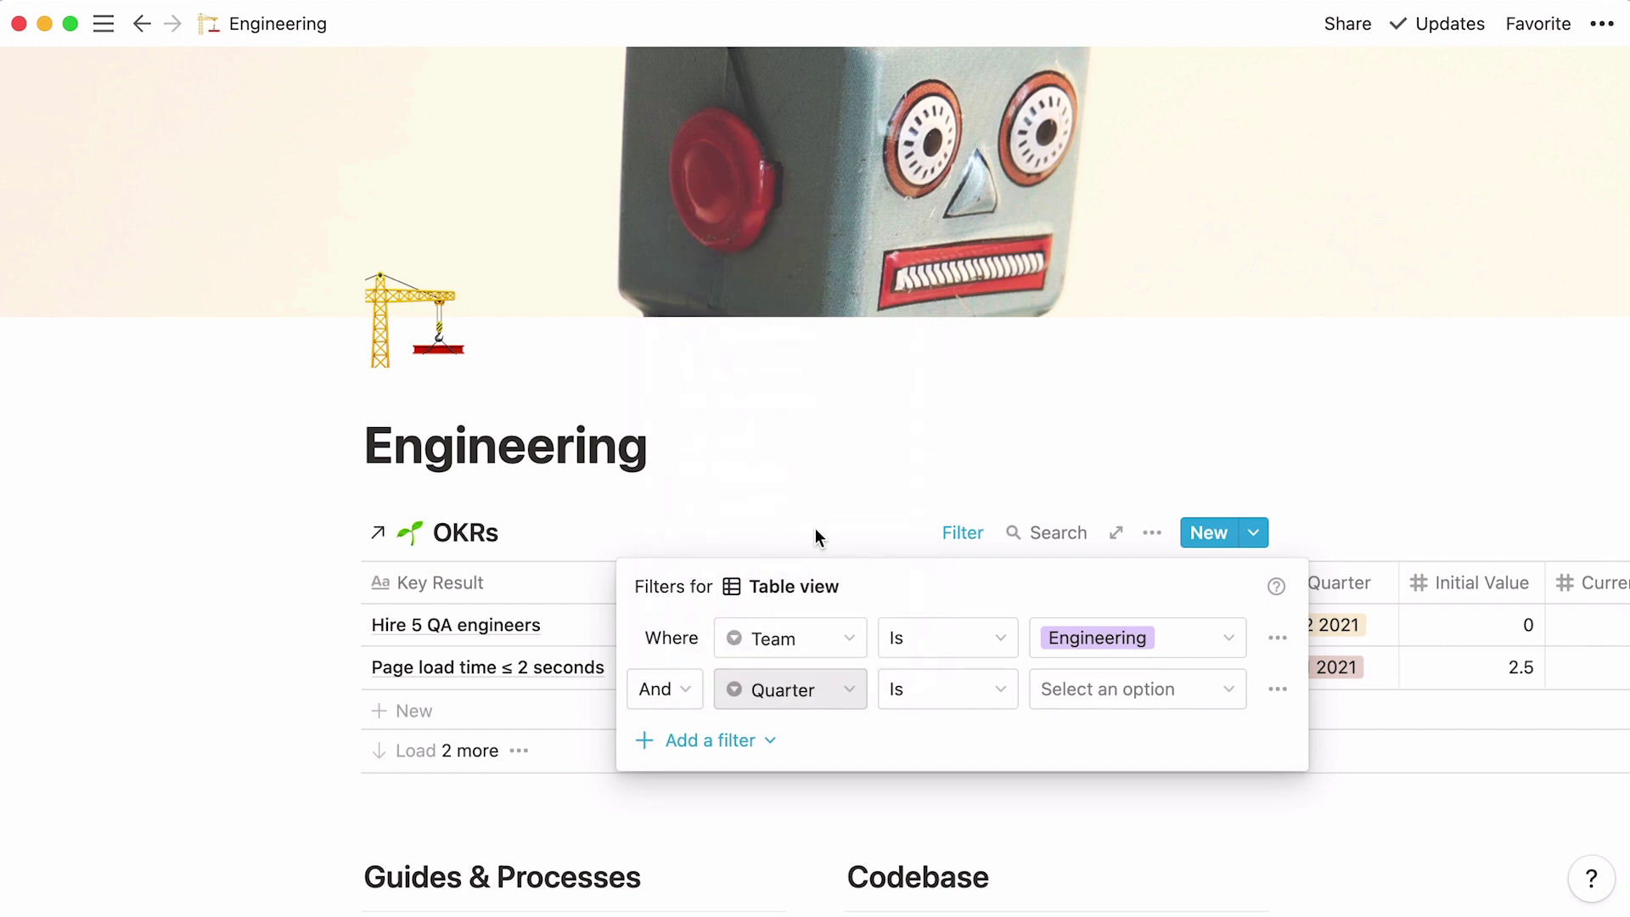
{"action": "left_click", "coordinate": [1091, 692]}
{"action": "left_click", "coordinate": [1180, 839]}
{"action": "left_click", "coordinate": [1182, 842]}
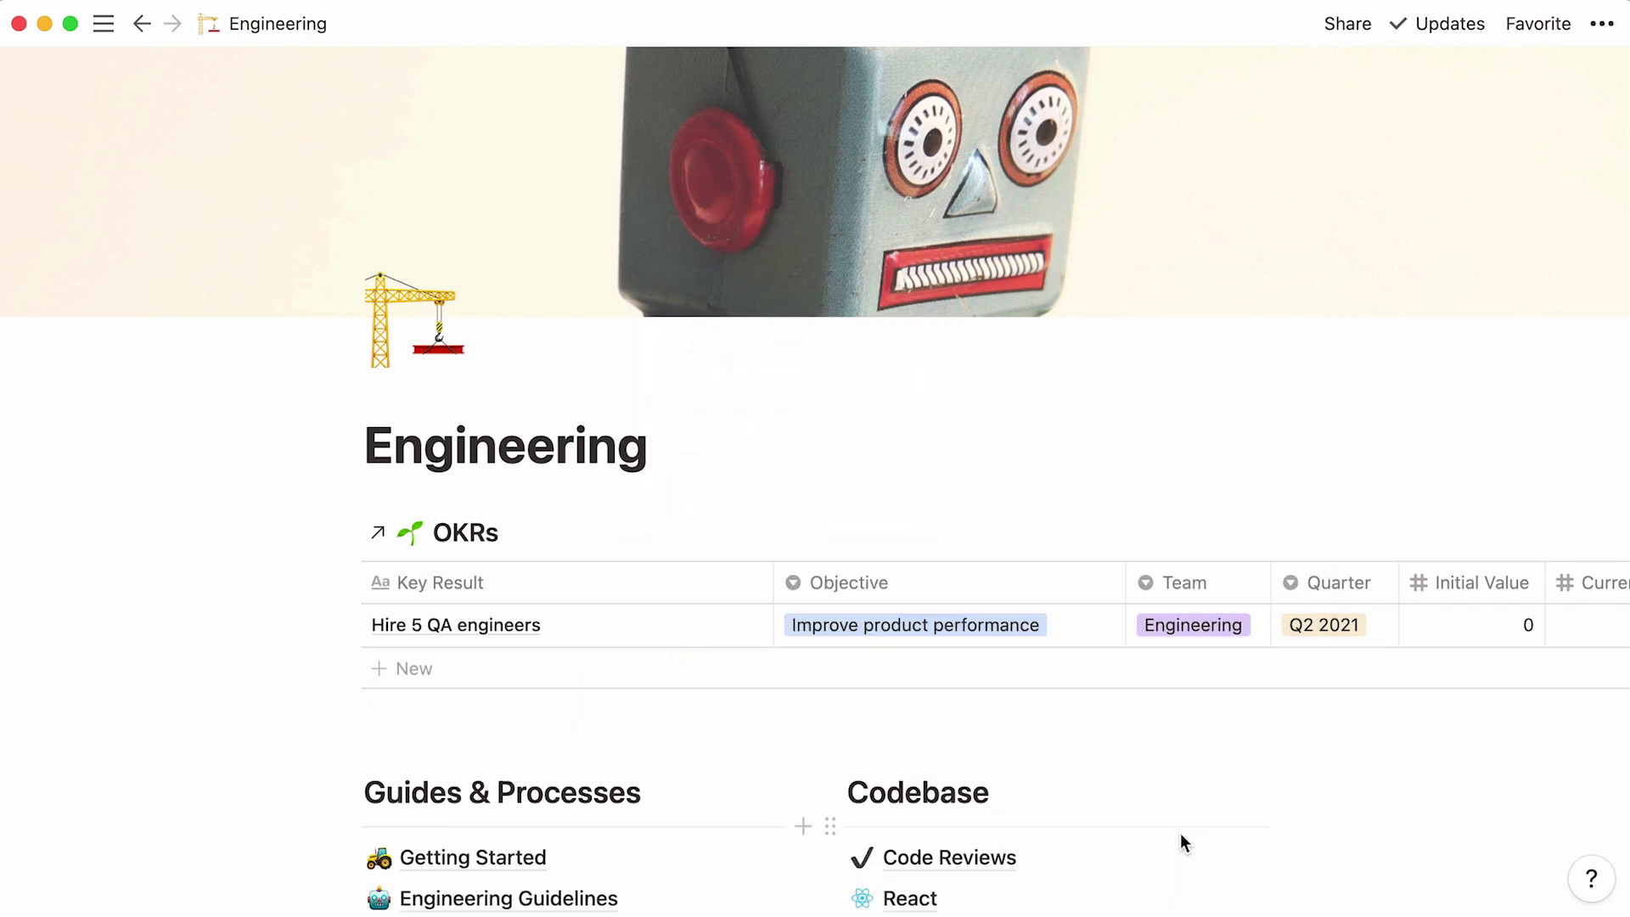
Step: Hide the Objective, Team, Quarter and Initial Value columns of the Engineering OKRs table
{"action": "mouse_move", "coordinate": [1386, 571]}
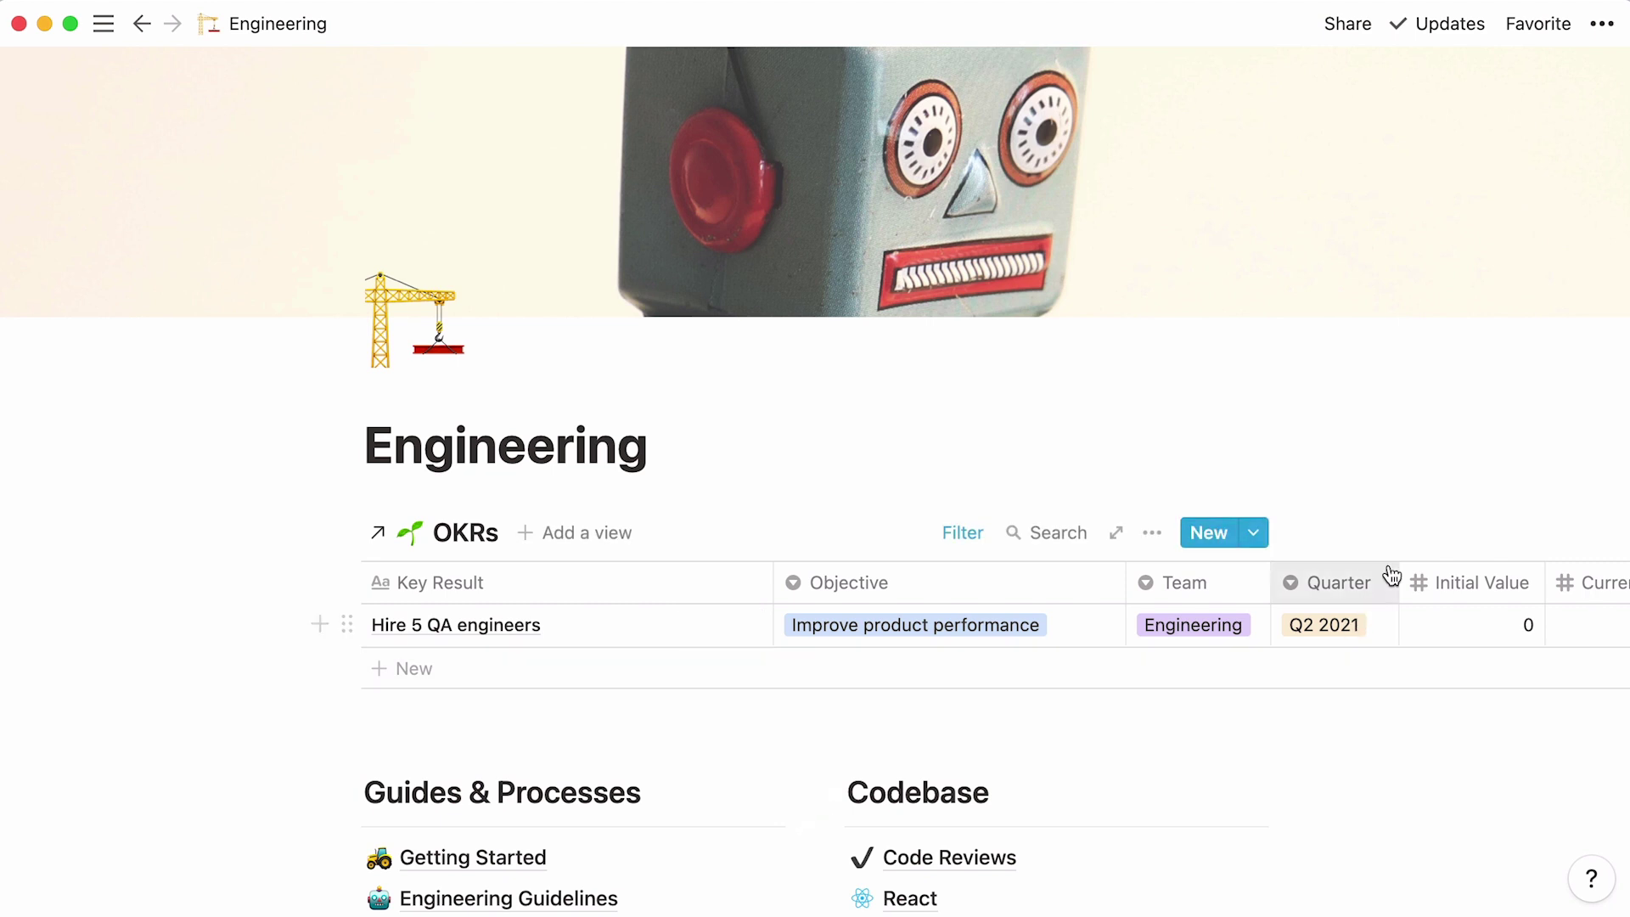
{"action": "left_click", "coordinate": [1155, 540]}
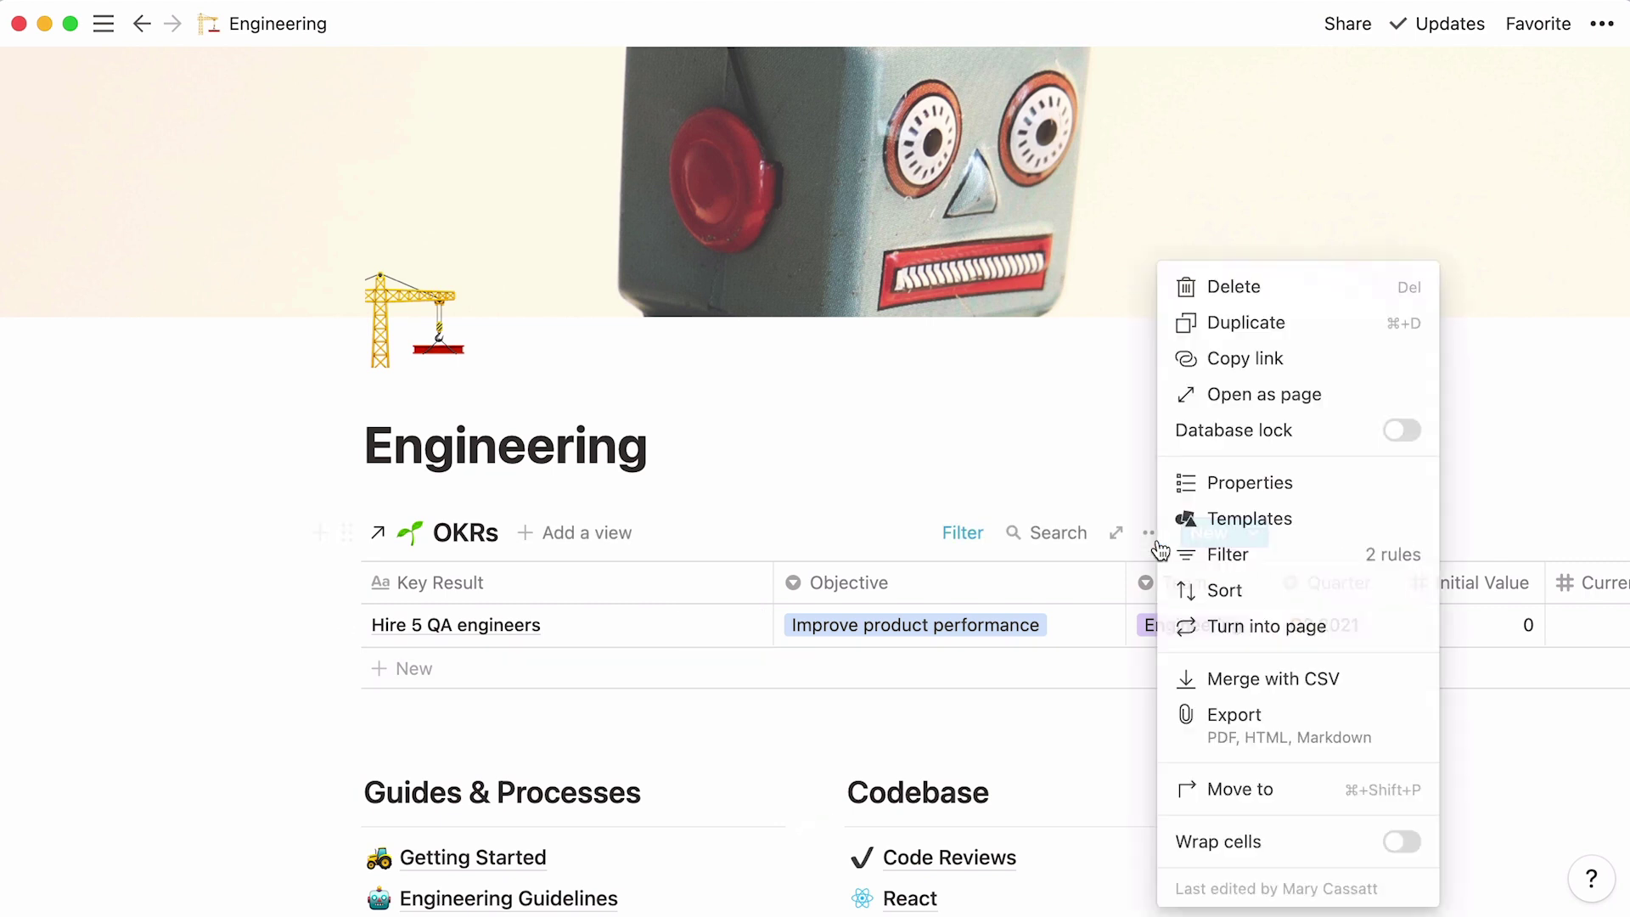
{"action": "left_click", "coordinate": [1322, 493]}
{"action": "left_click", "coordinate": [1099, 516]}
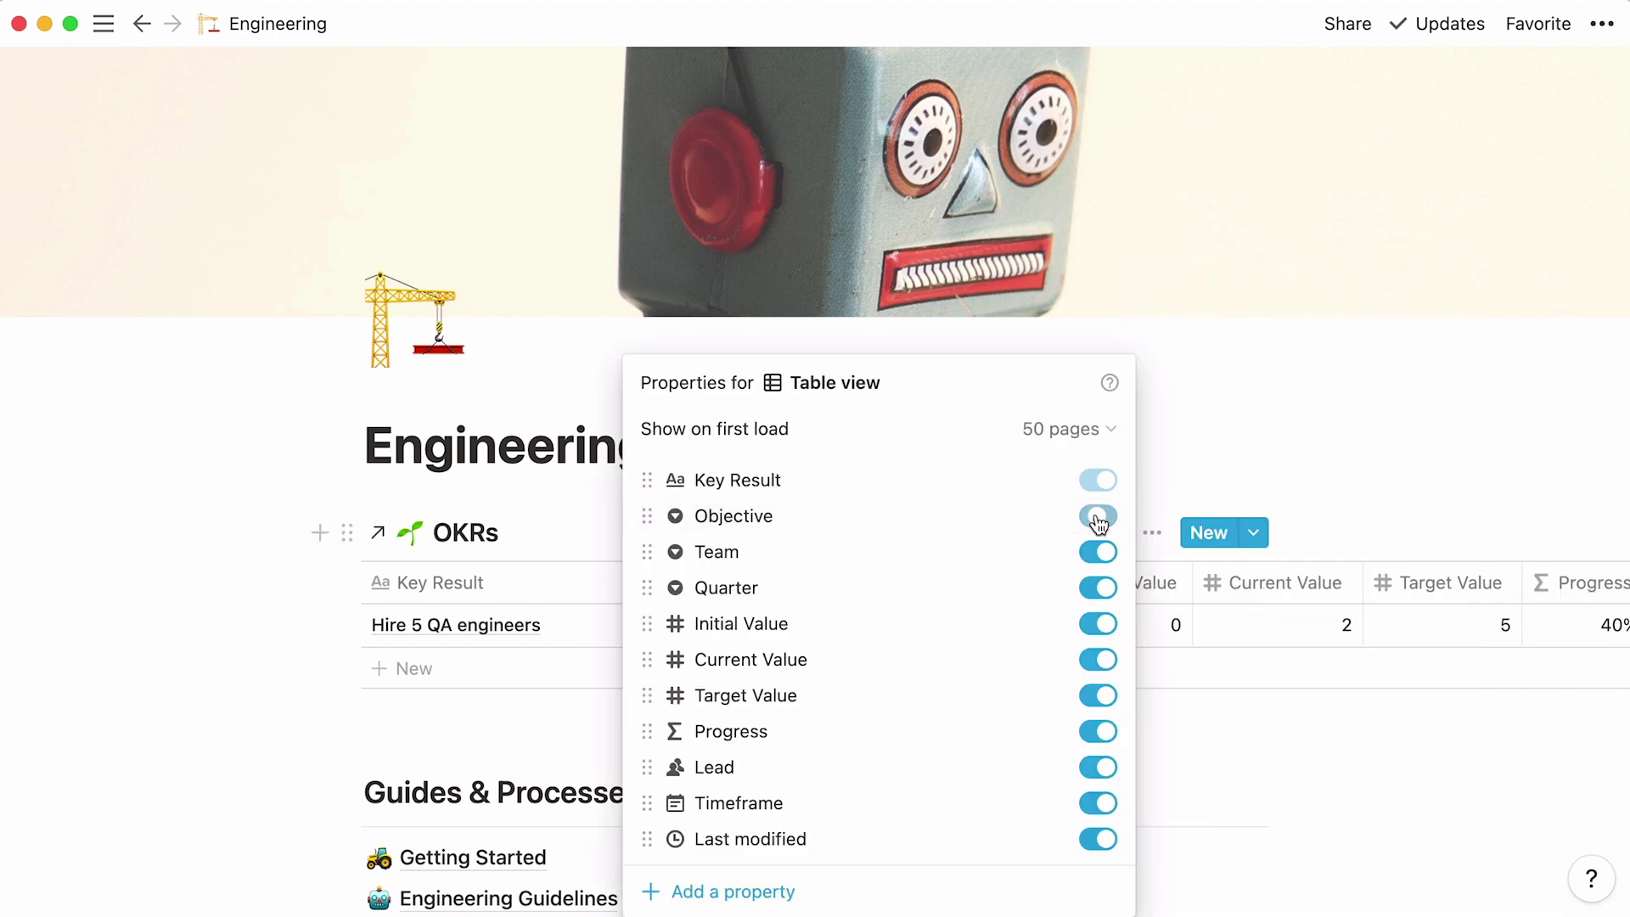
{"action": "left_click", "coordinate": [1102, 551]}
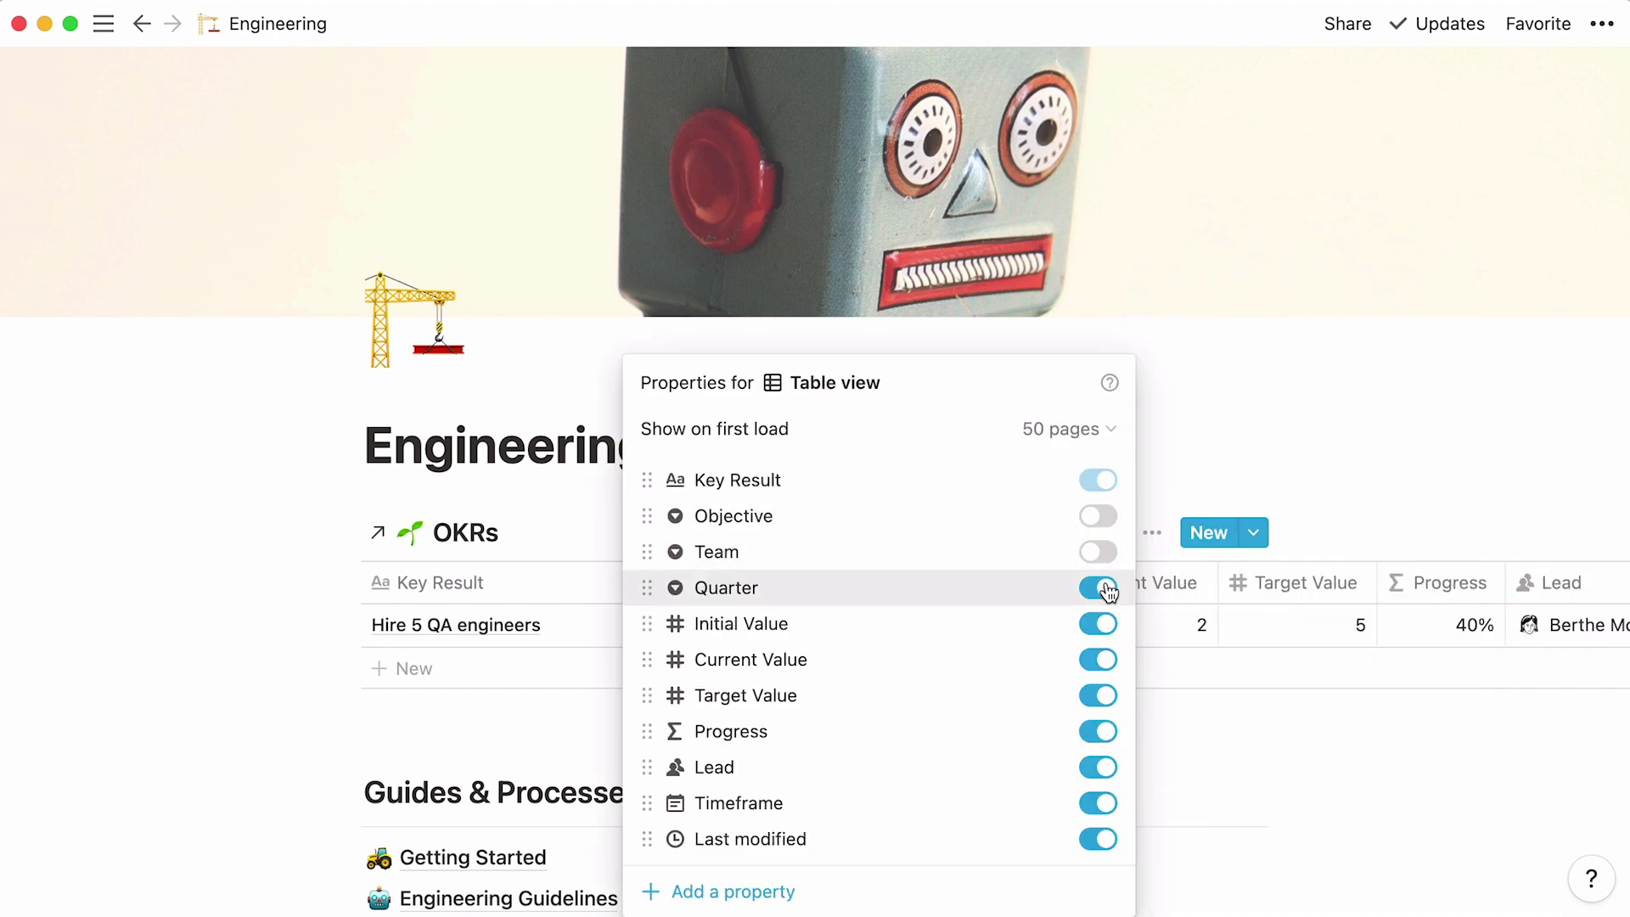
{"action": "left_click", "coordinate": [1106, 588]}
{"action": "left_click", "coordinate": [1104, 624]}
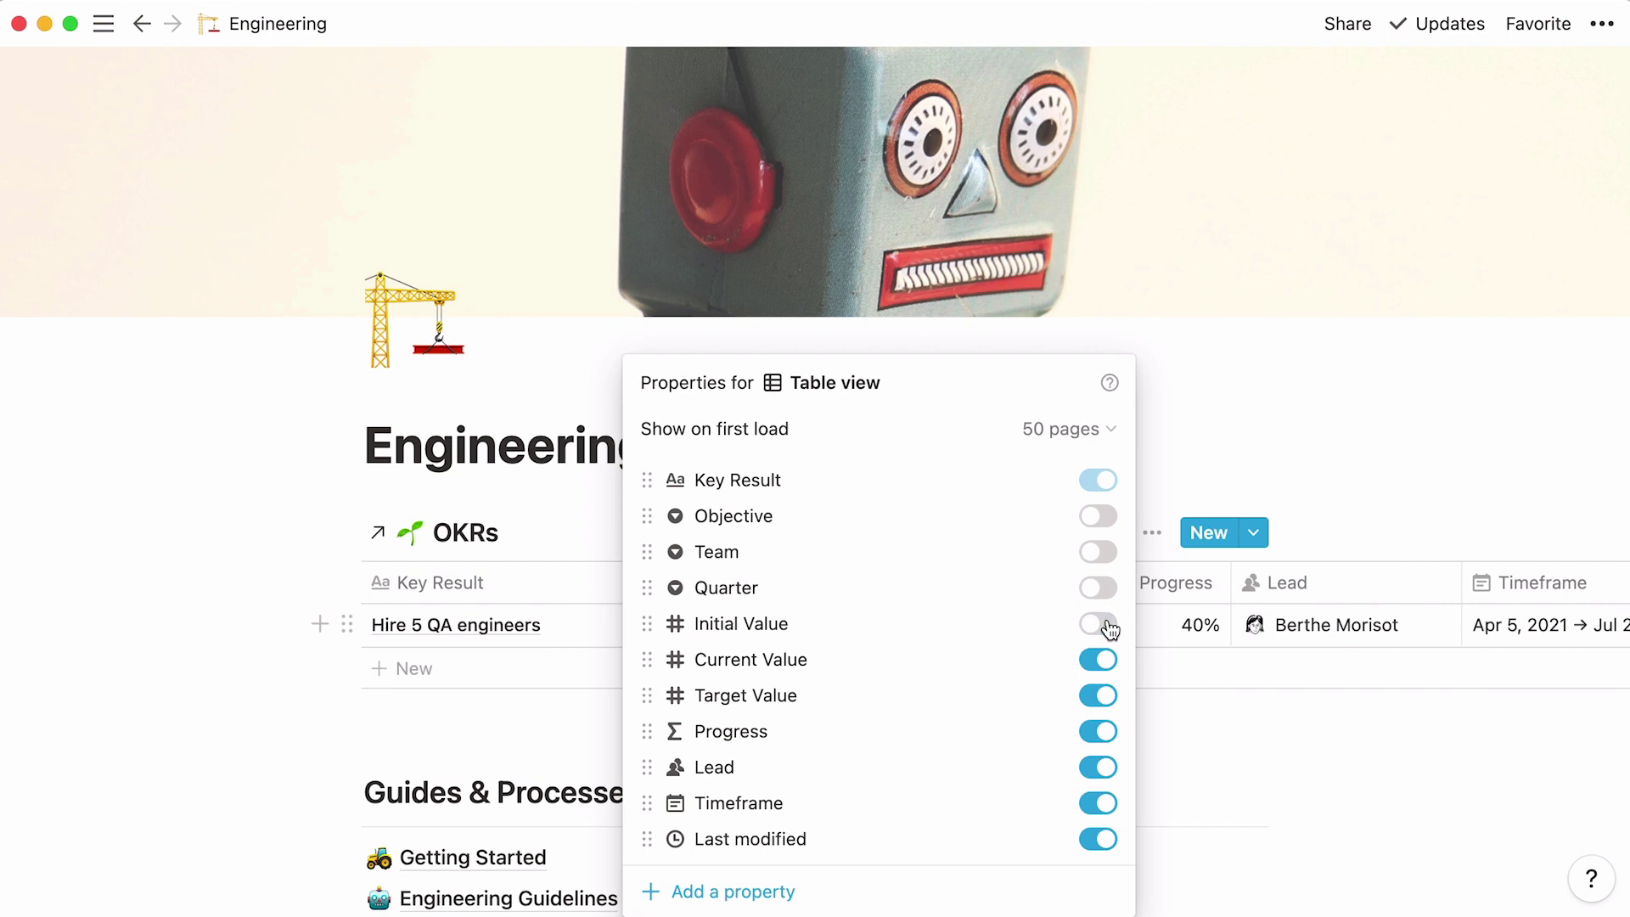
Step: Hide Target Value, Lead, Timeframe and Last modified, then preview the Hire 5 QA engineers entry
{"action": "left_click", "coordinate": [1107, 695]}
{"action": "left_click", "coordinate": [1105, 768]}
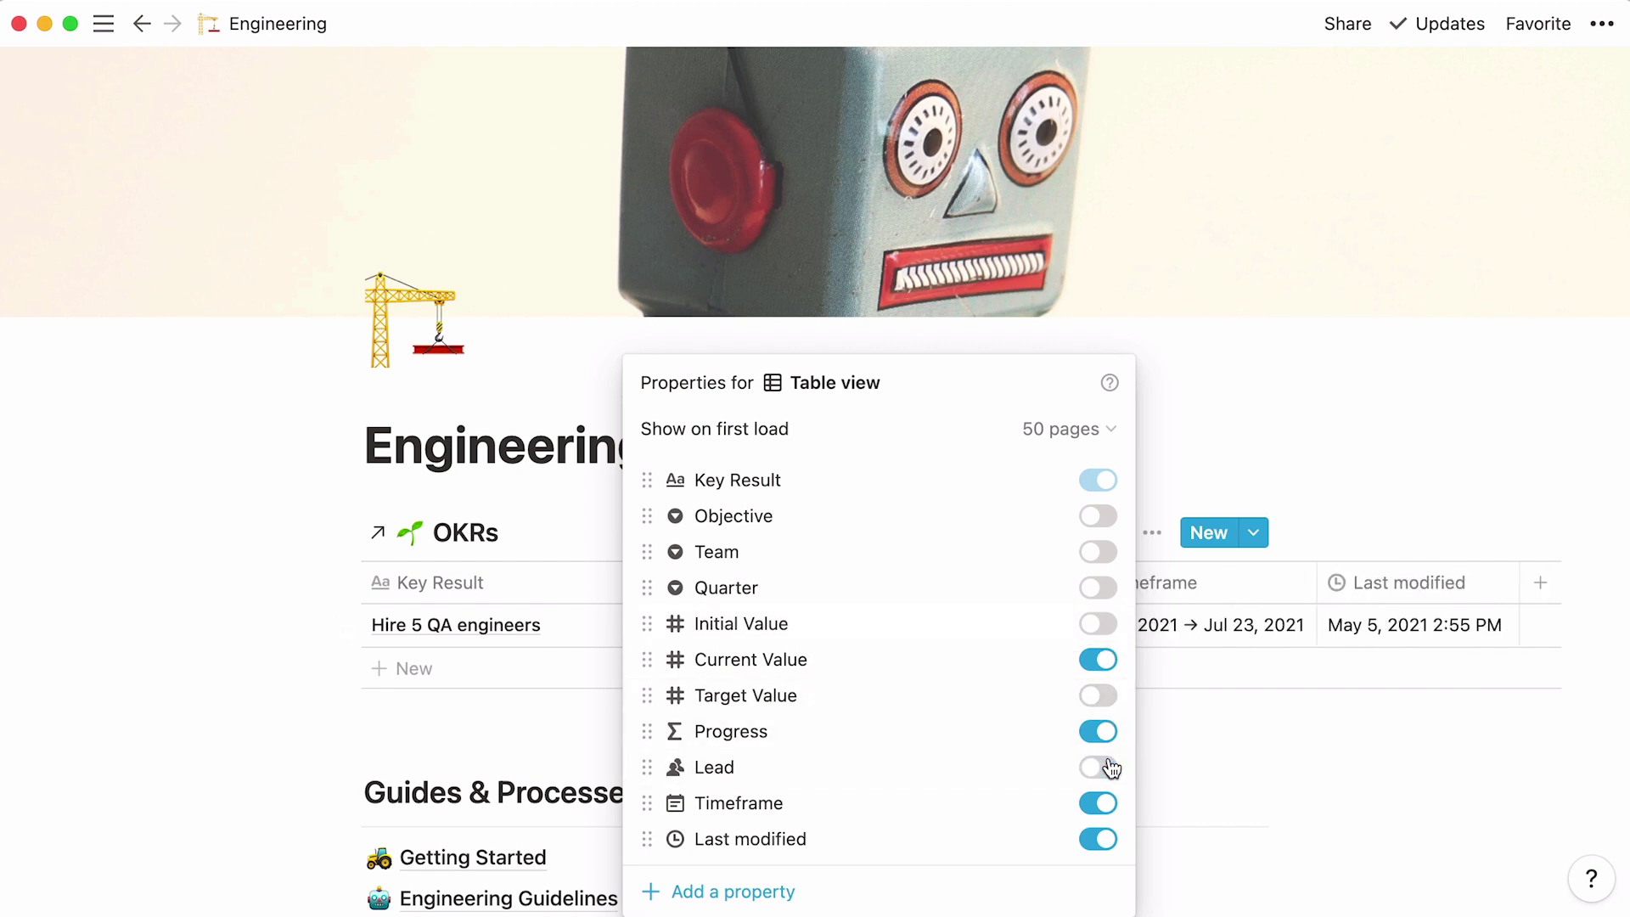
{"action": "left_click", "coordinate": [1107, 804]}
{"action": "left_click", "coordinate": [1108, 840]}
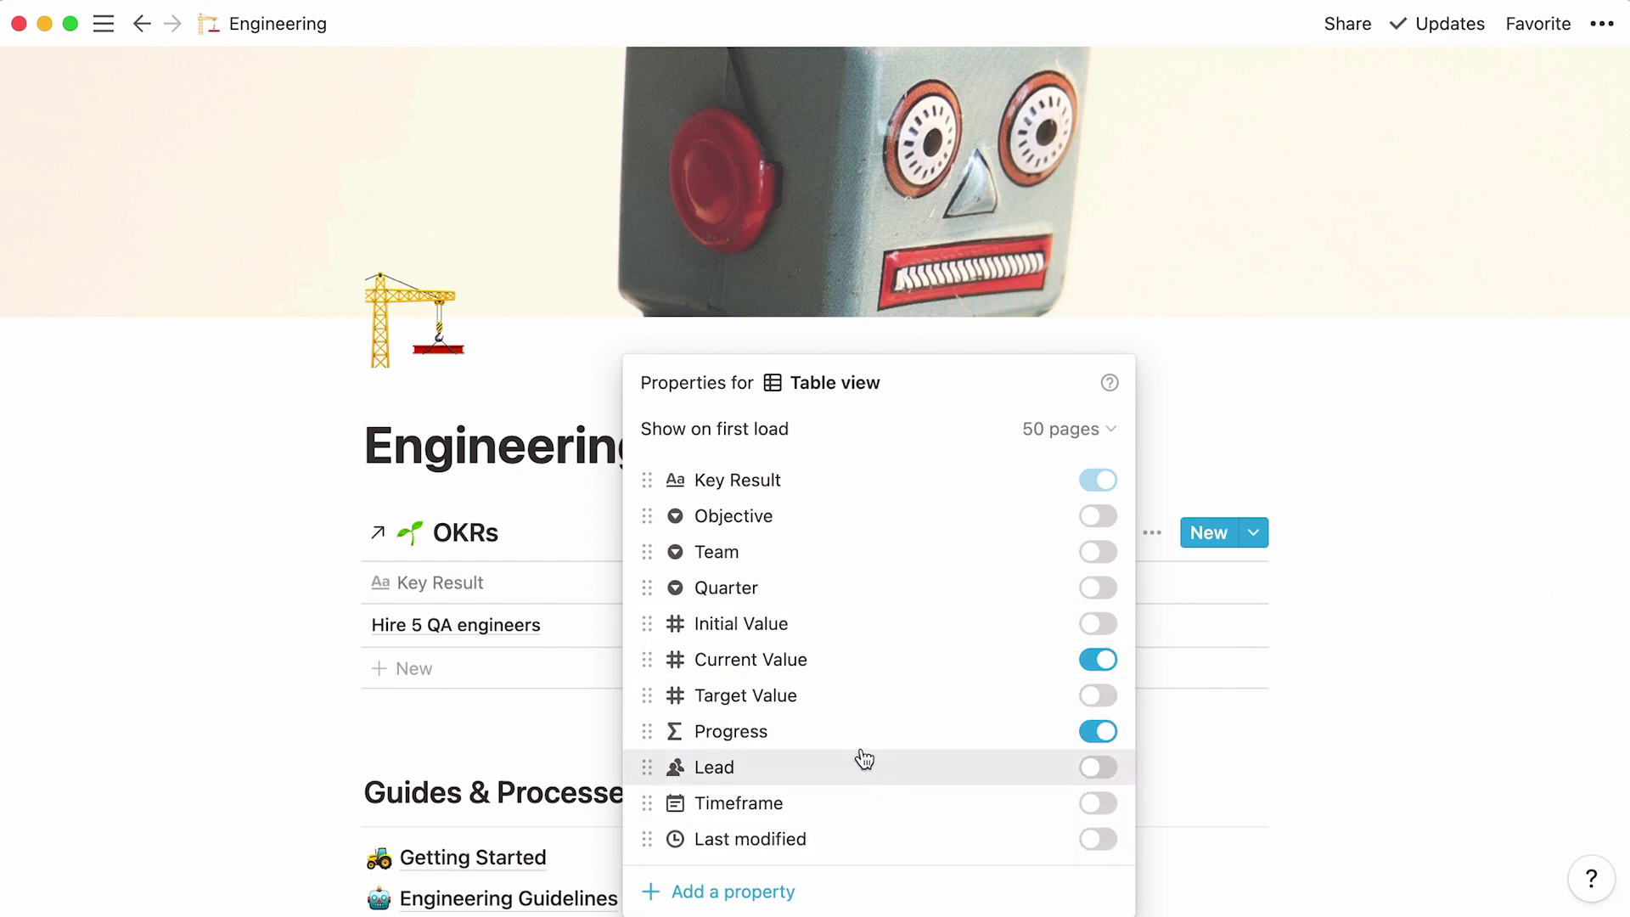
{"action": "left_click", "coordinate": [592, 746]}
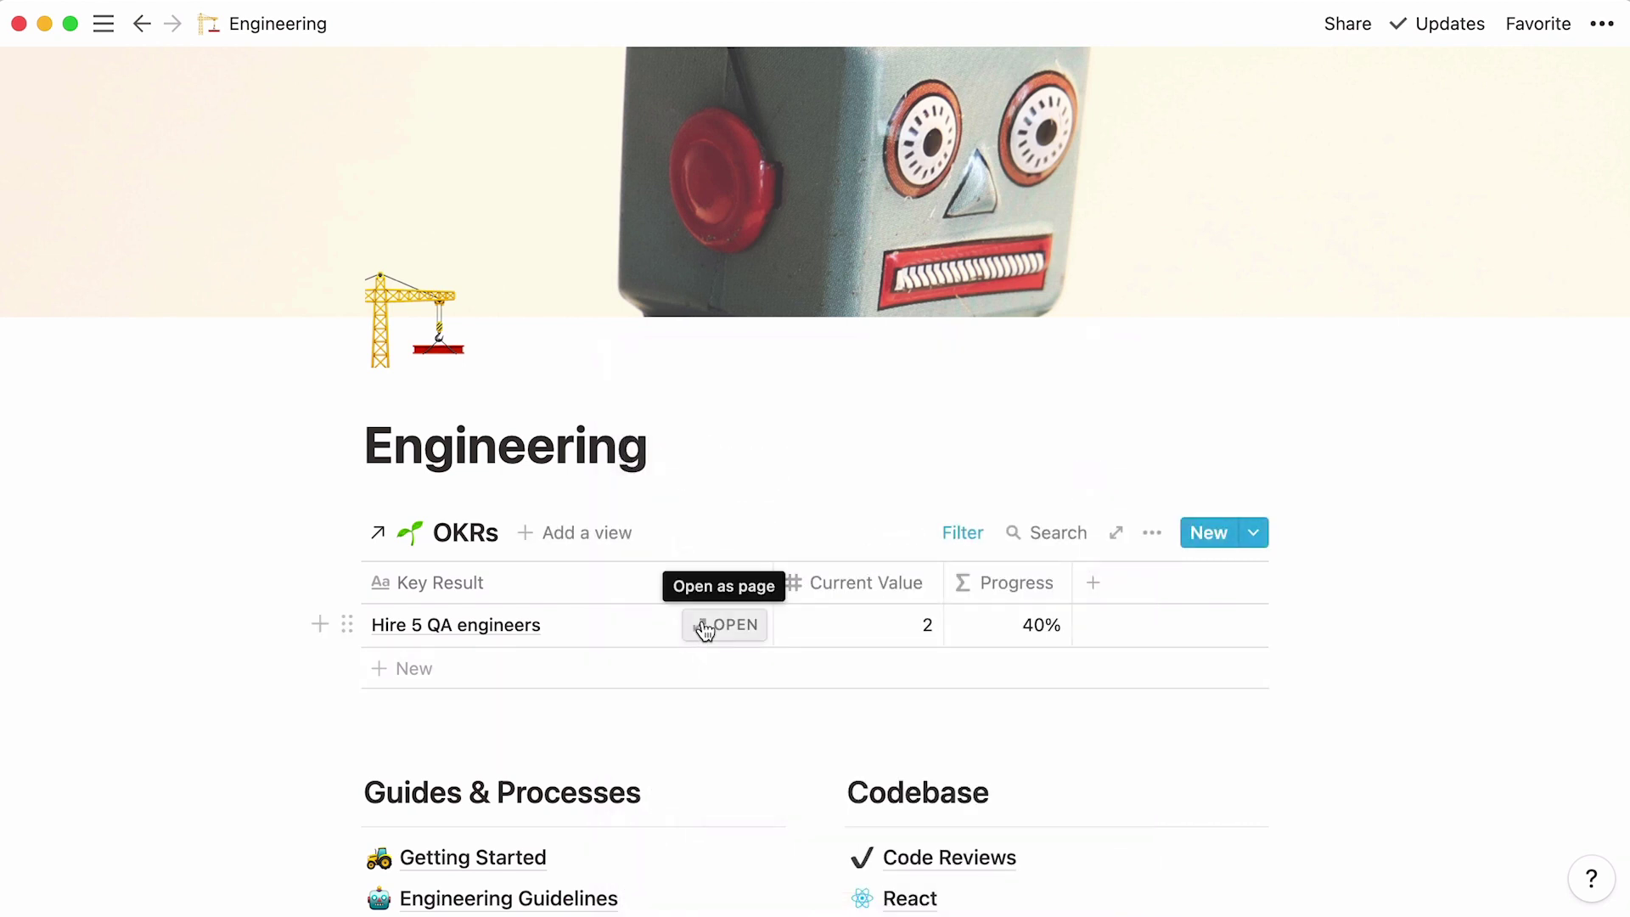
{"action": "left_click", "coordinate": [702, 625]}
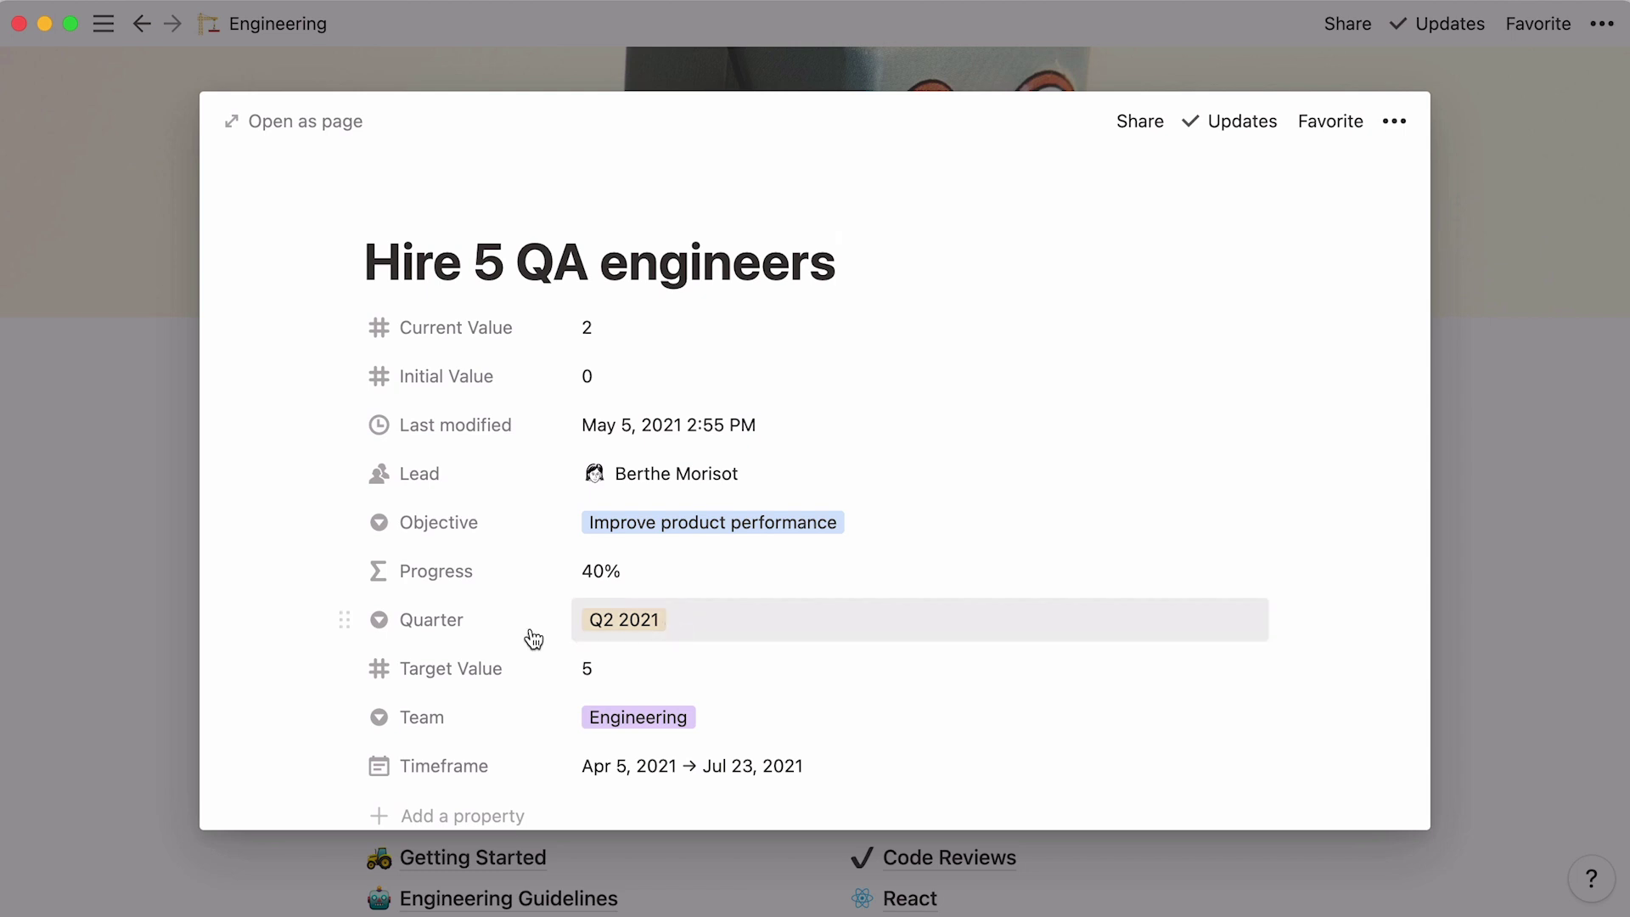
{"action": "left_click", "coordinate": [142, 655]}
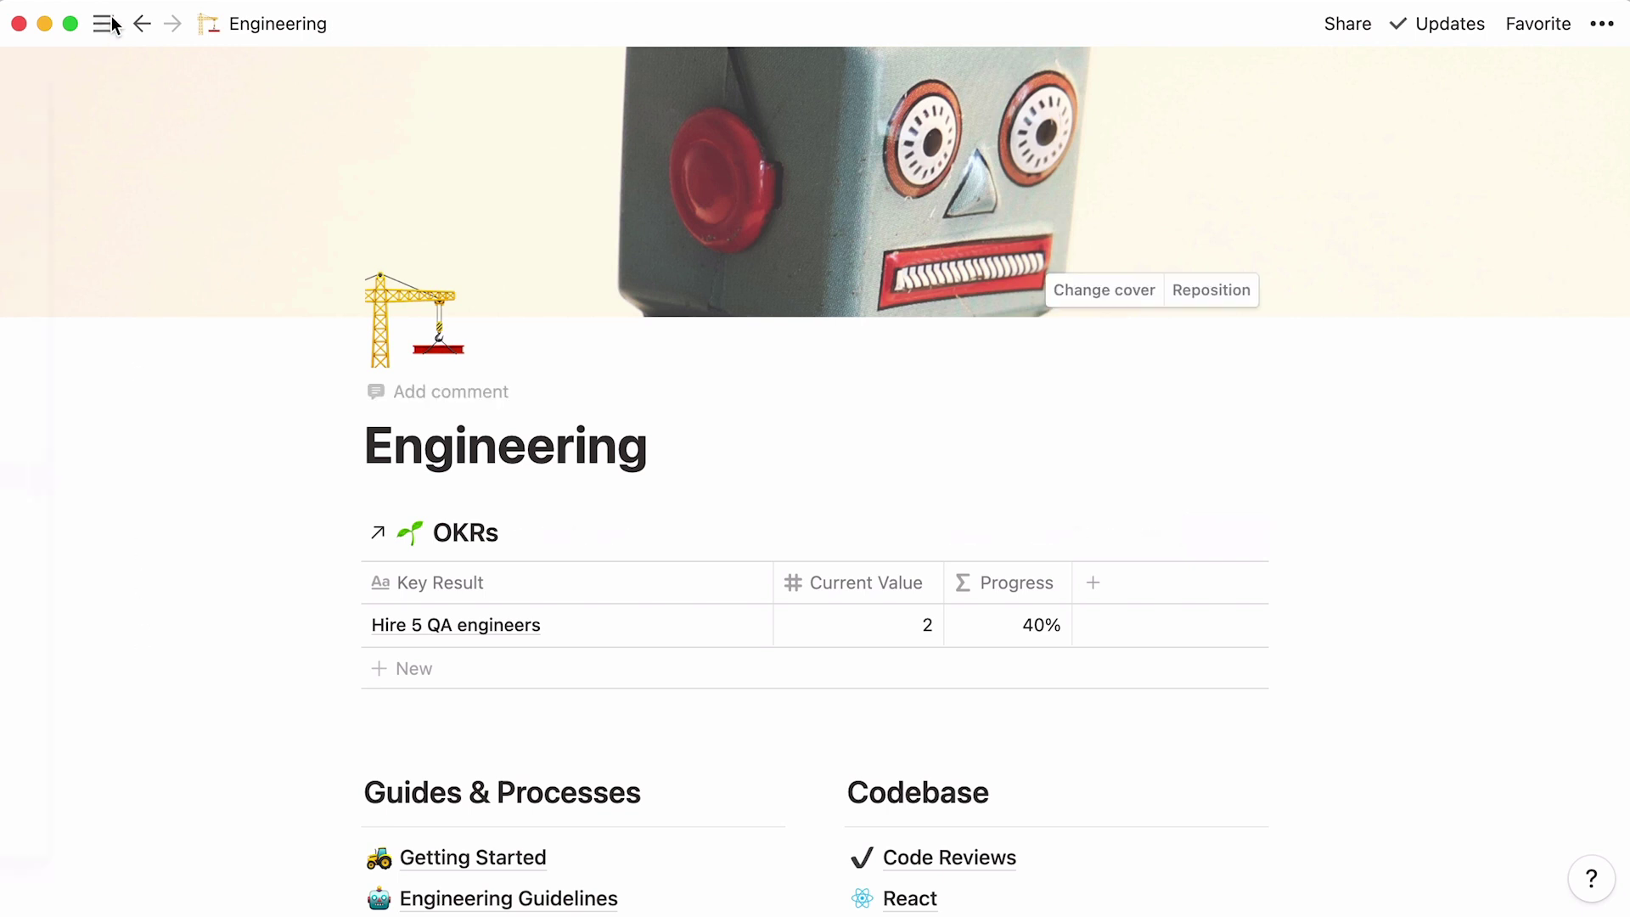
Step: Go to the People page, open the source OKRs database and scan across its columns
{"action": "mouse_move", "coordinate": [104, 24]}
{"action": "left_click", "coordinate": [160, 338]}
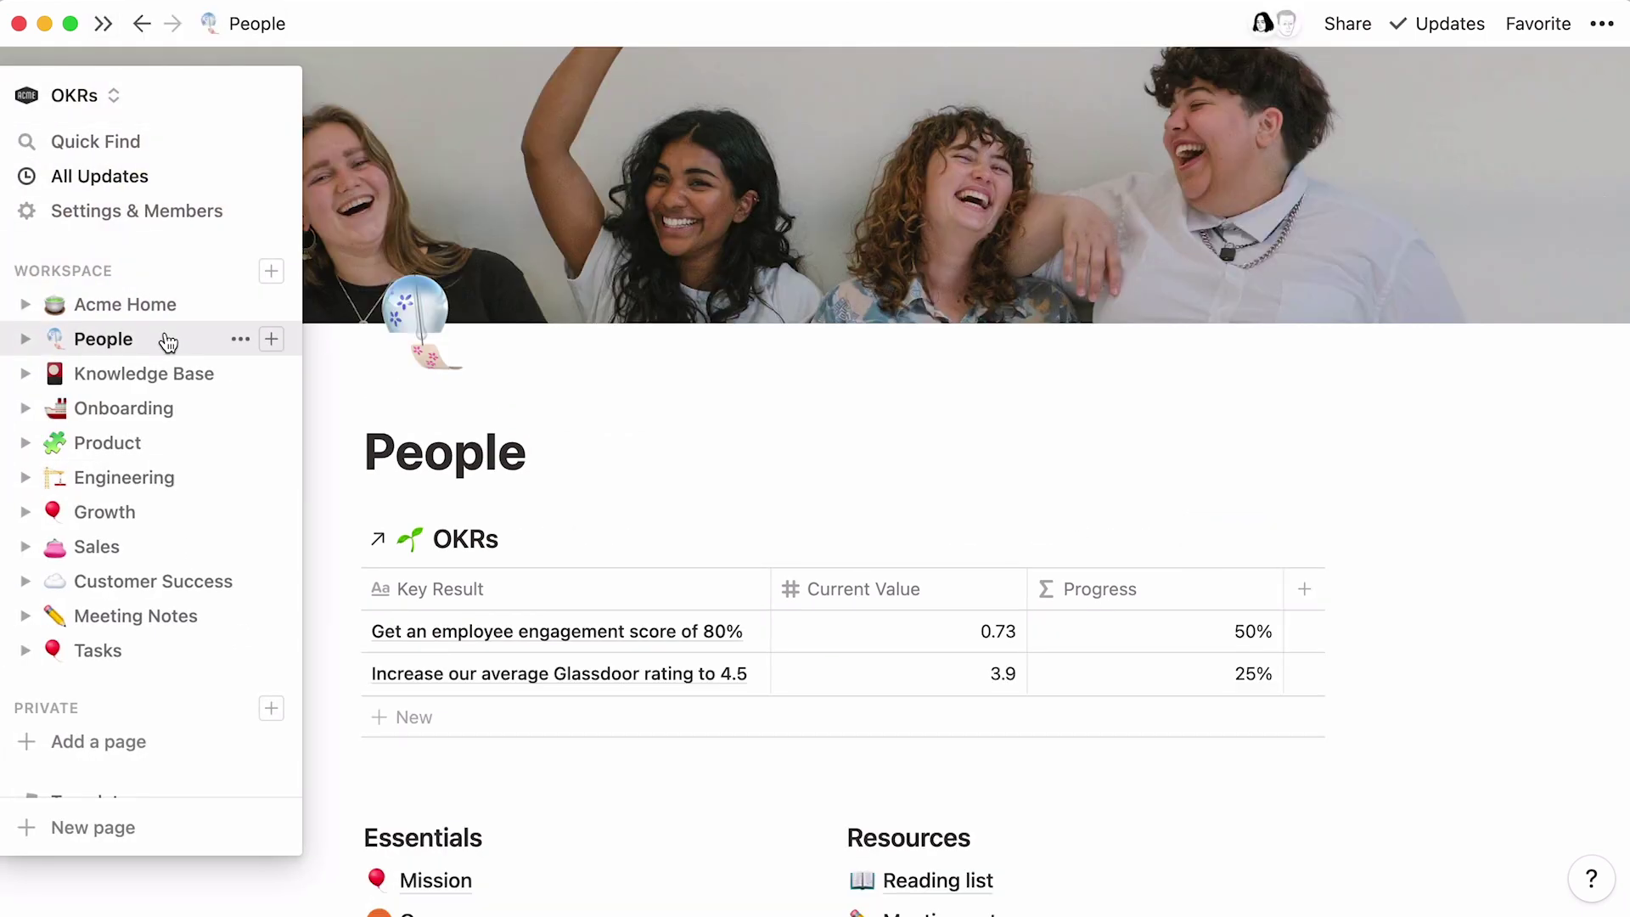
{"action": "left_click", "coordinate": [440, 544]}
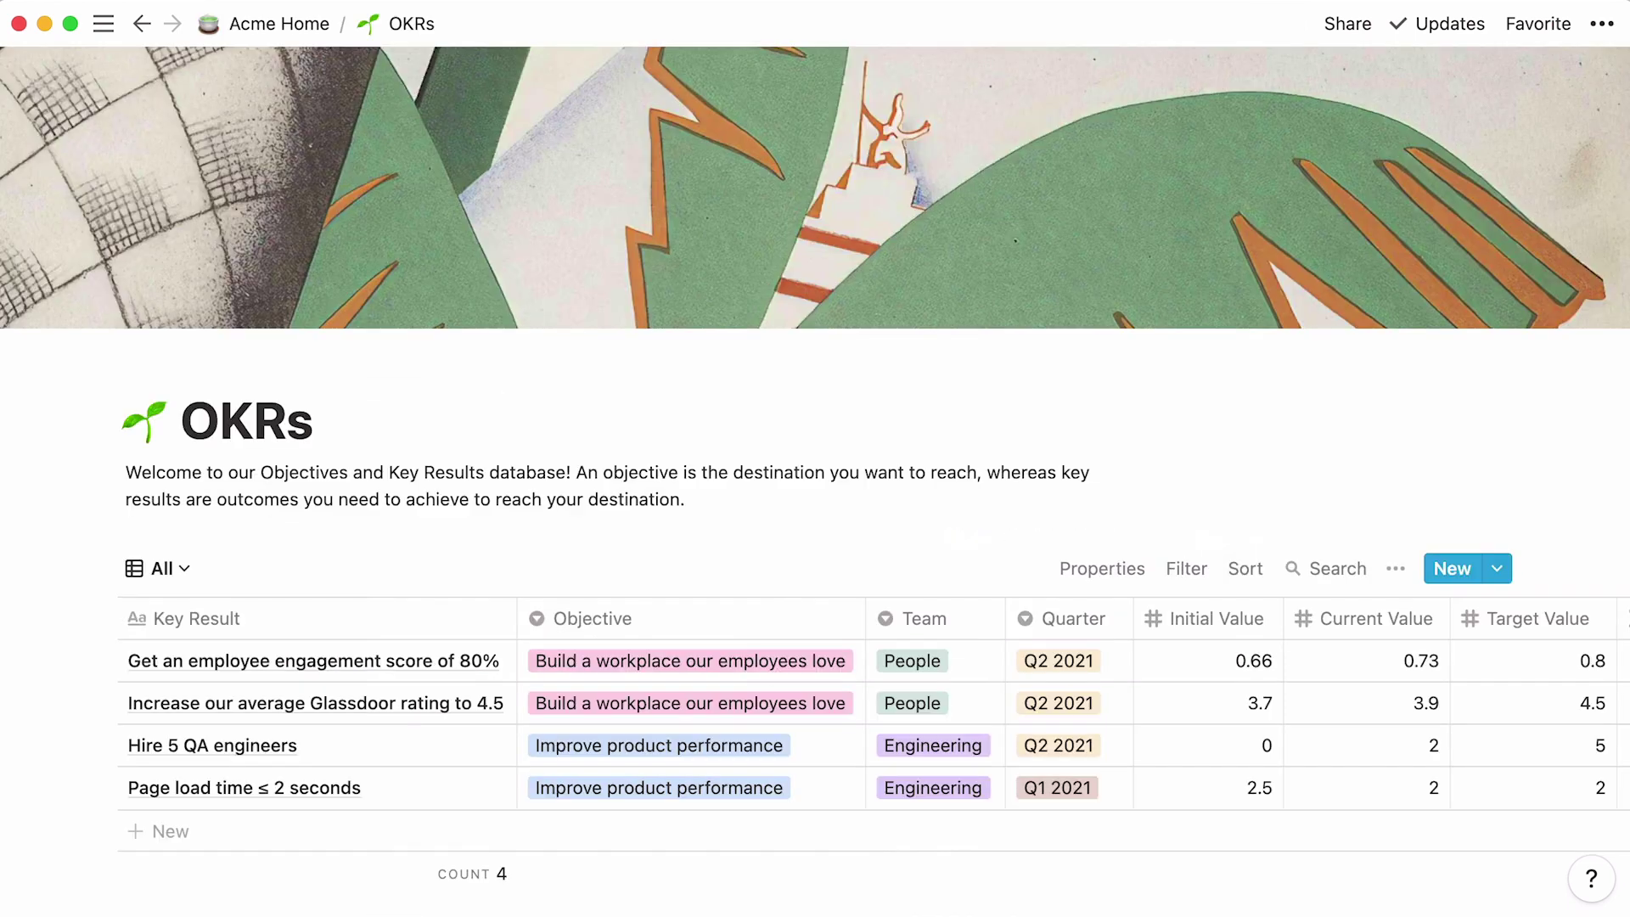
{"action": "scroll", "coordinate": [815, 722], "scroll_direction": "right", "scroll_amount": 5}
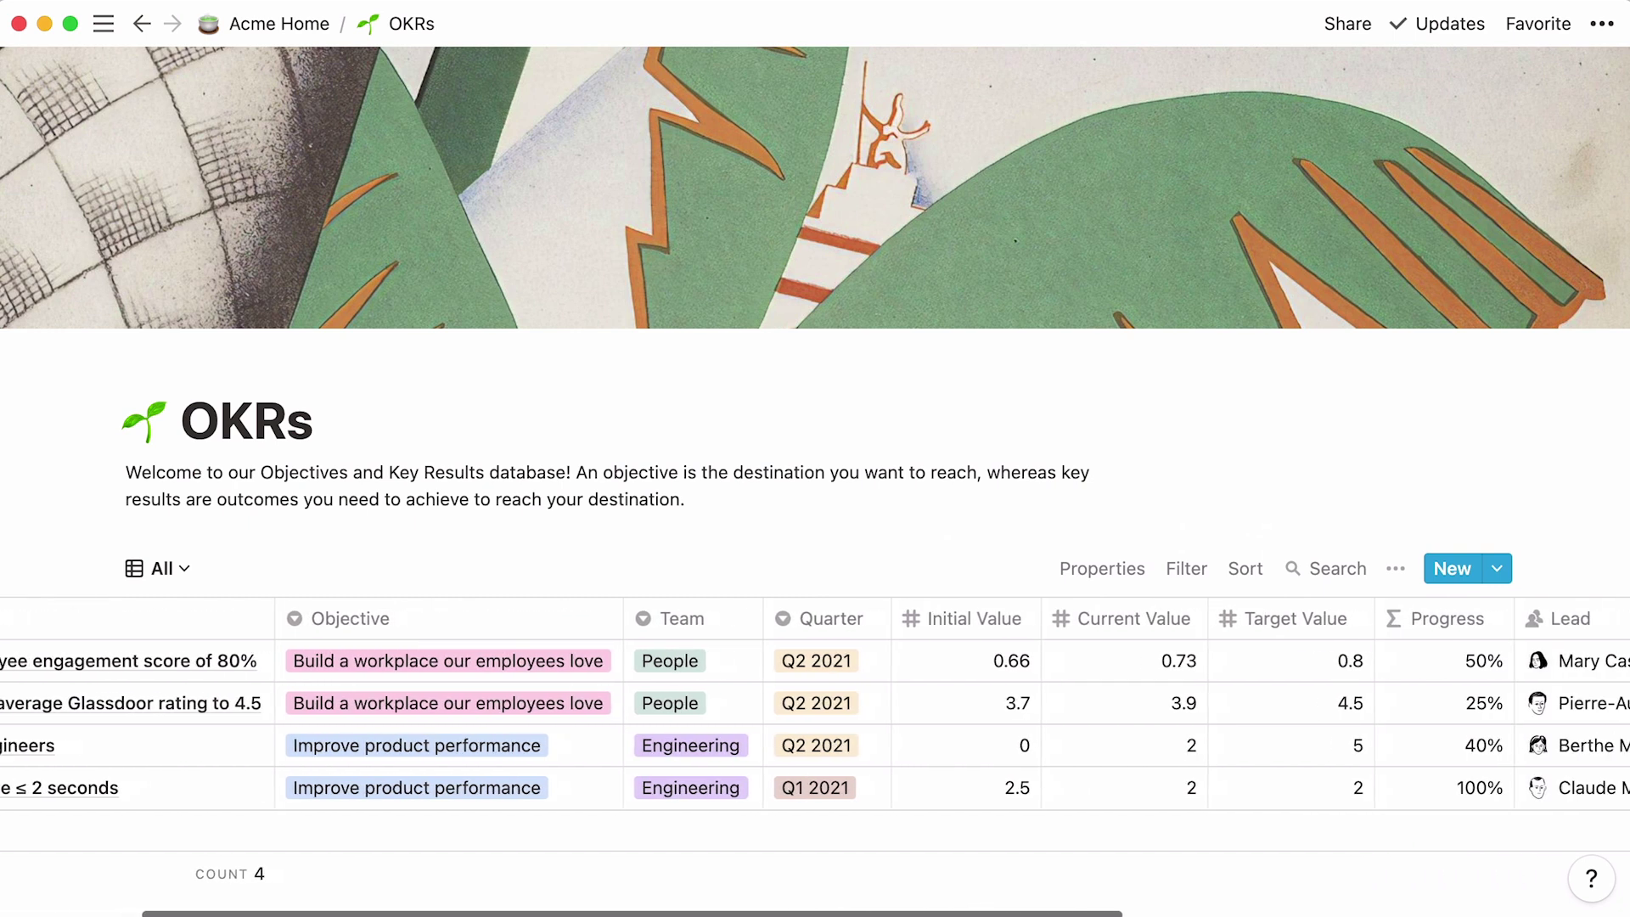
{"action": "scroll", "coordinate": [815, 722], "scroll_direction": "right", "scroll_amount": 7}
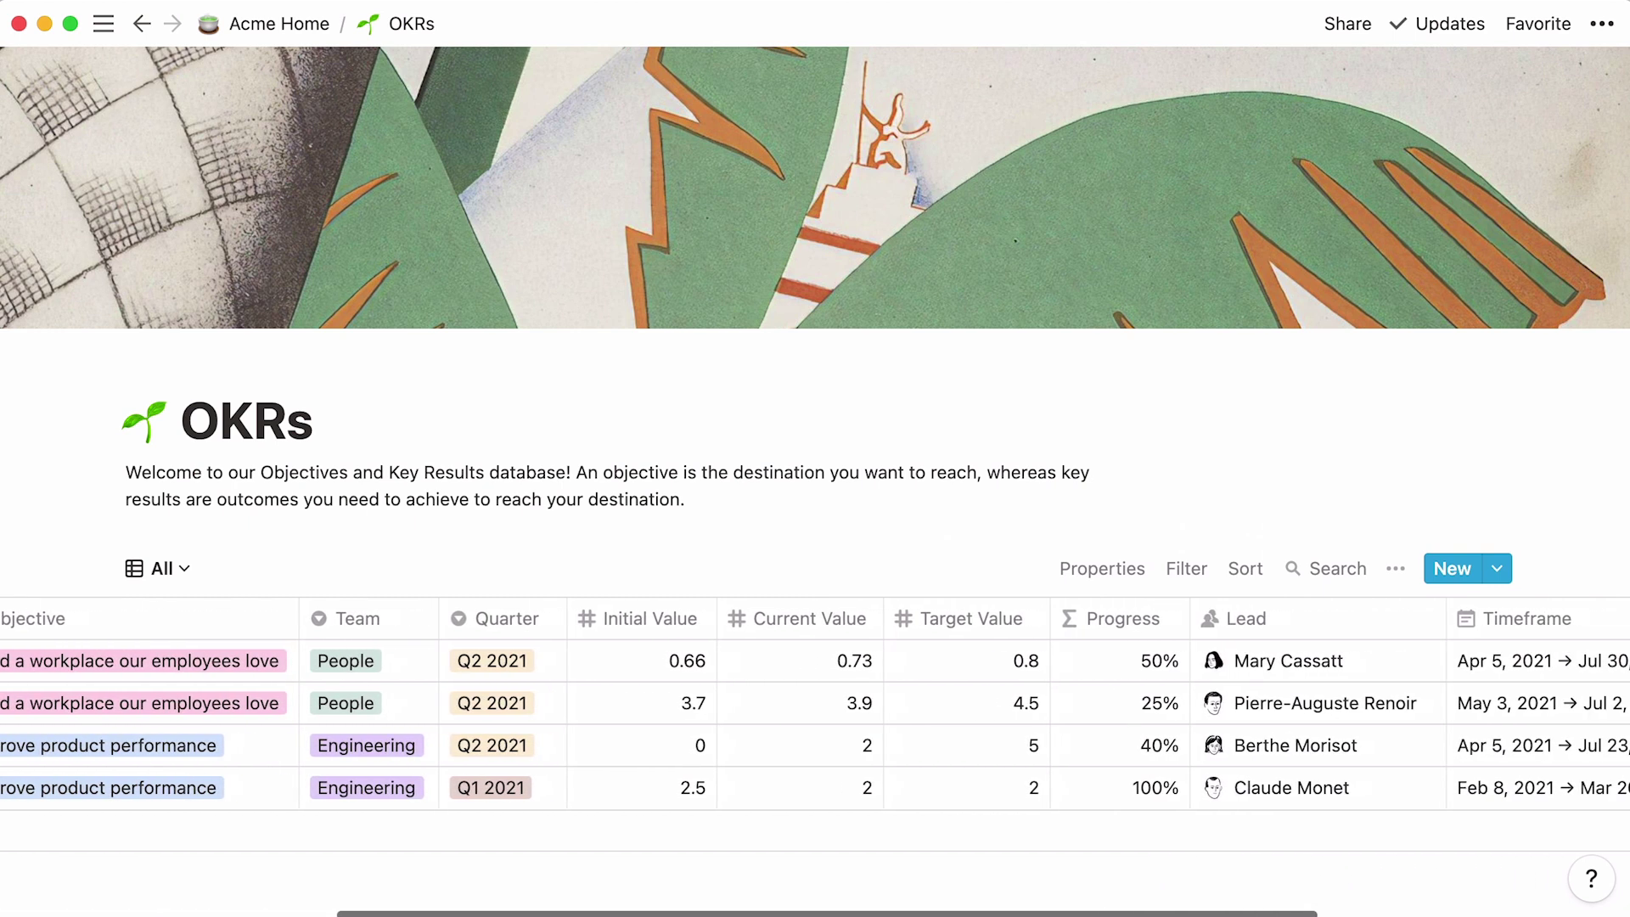
{"action": "scroll", "coordinate": [815, 721], "scroll_direction": "right", "scroll_amount": 6}
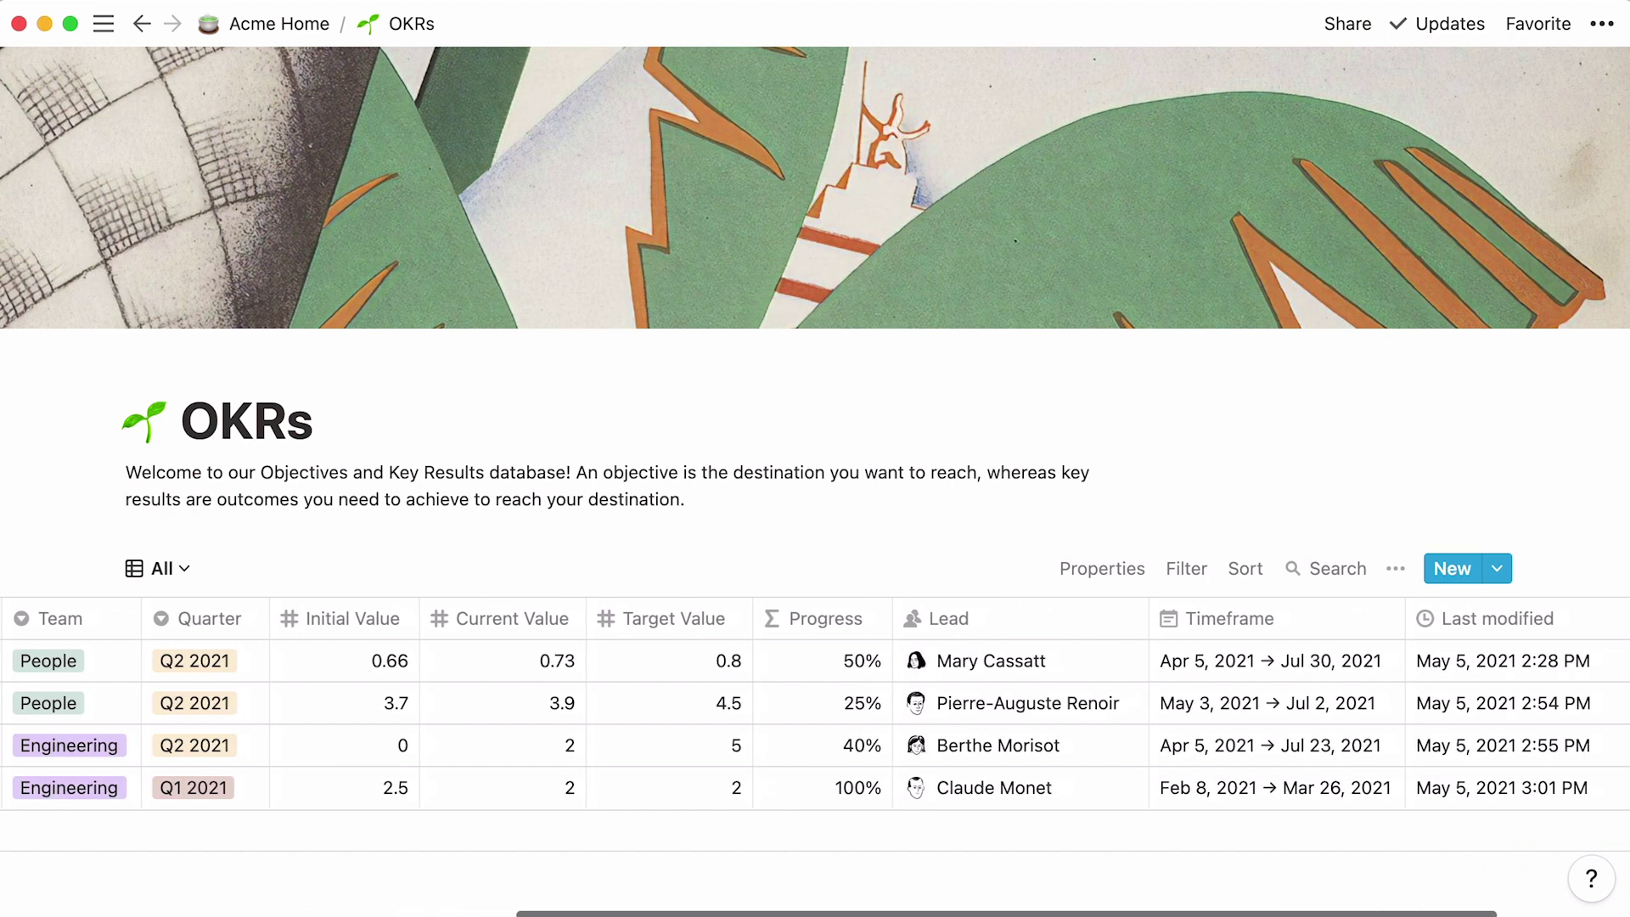
{"action": "scroll", "coordinate": [815, 722], "scroll_direction": "left", "scroll_amount": 18}
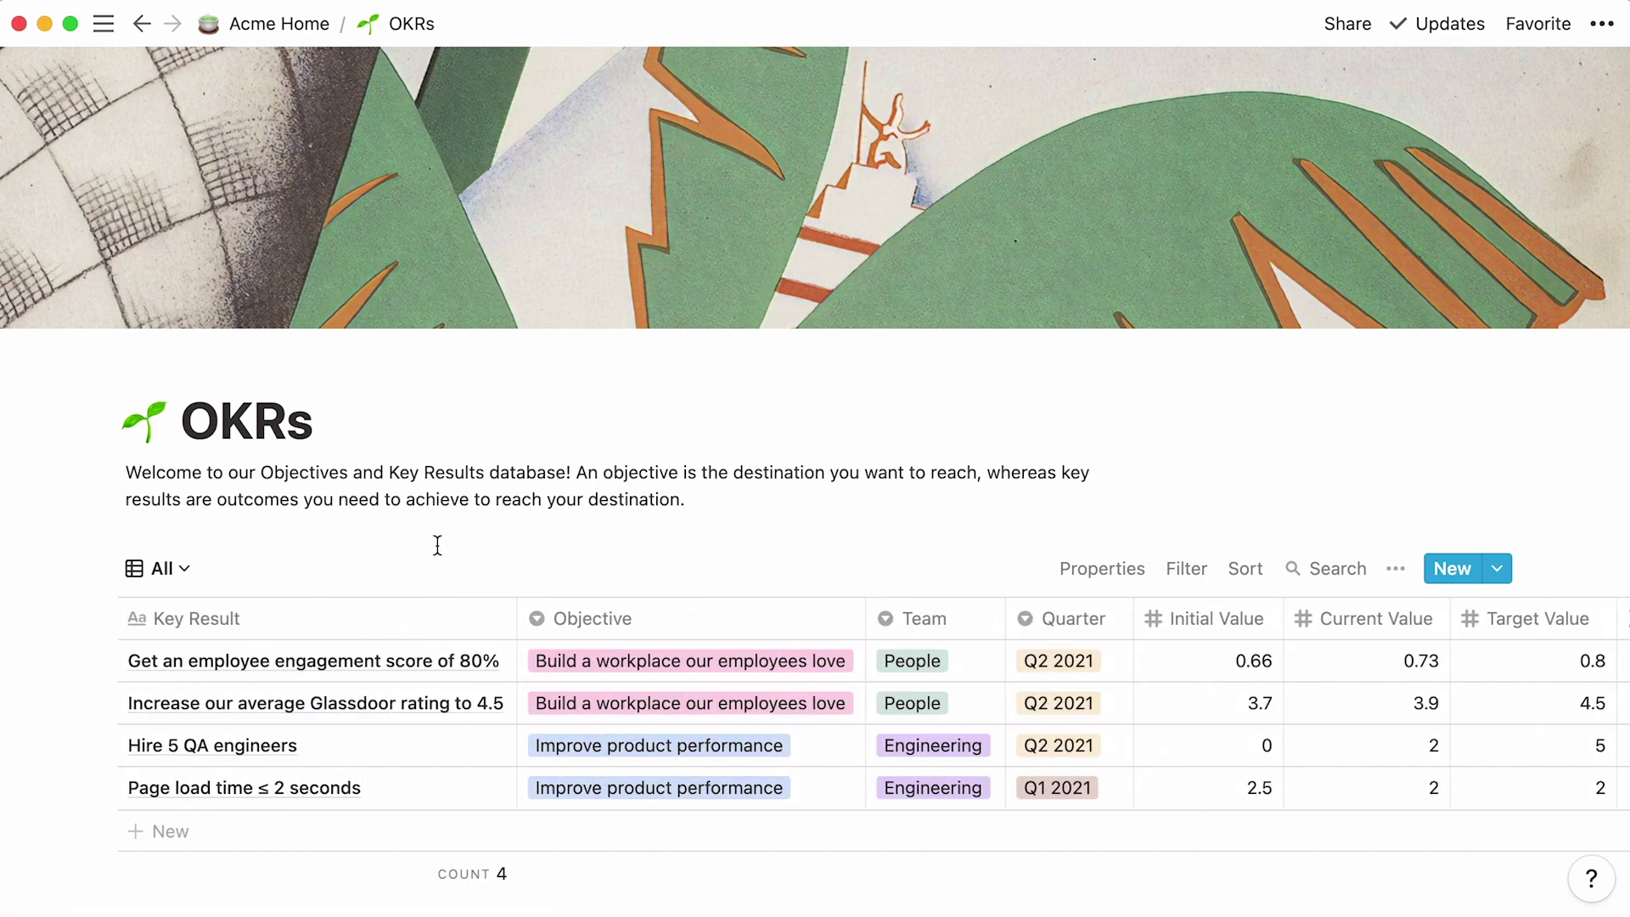
Step: Check the database's saved views list, then go back to the People page
{"action": "left_click", "coordinate": [183, 568]}
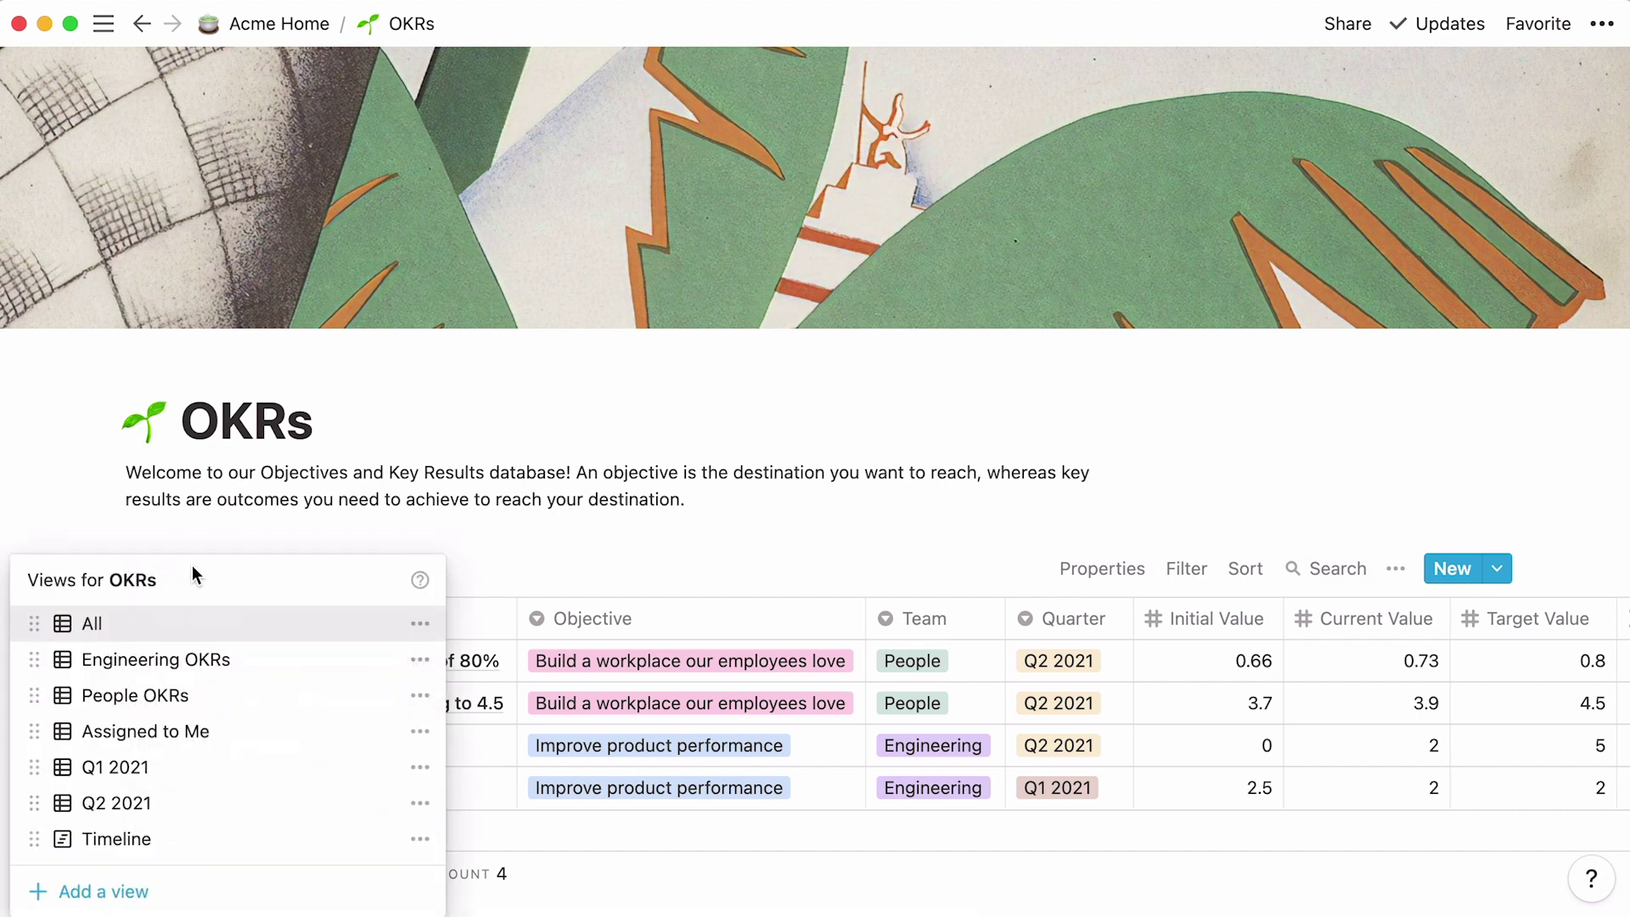
{"action": "left_click", "coordinate": [213, 534]}
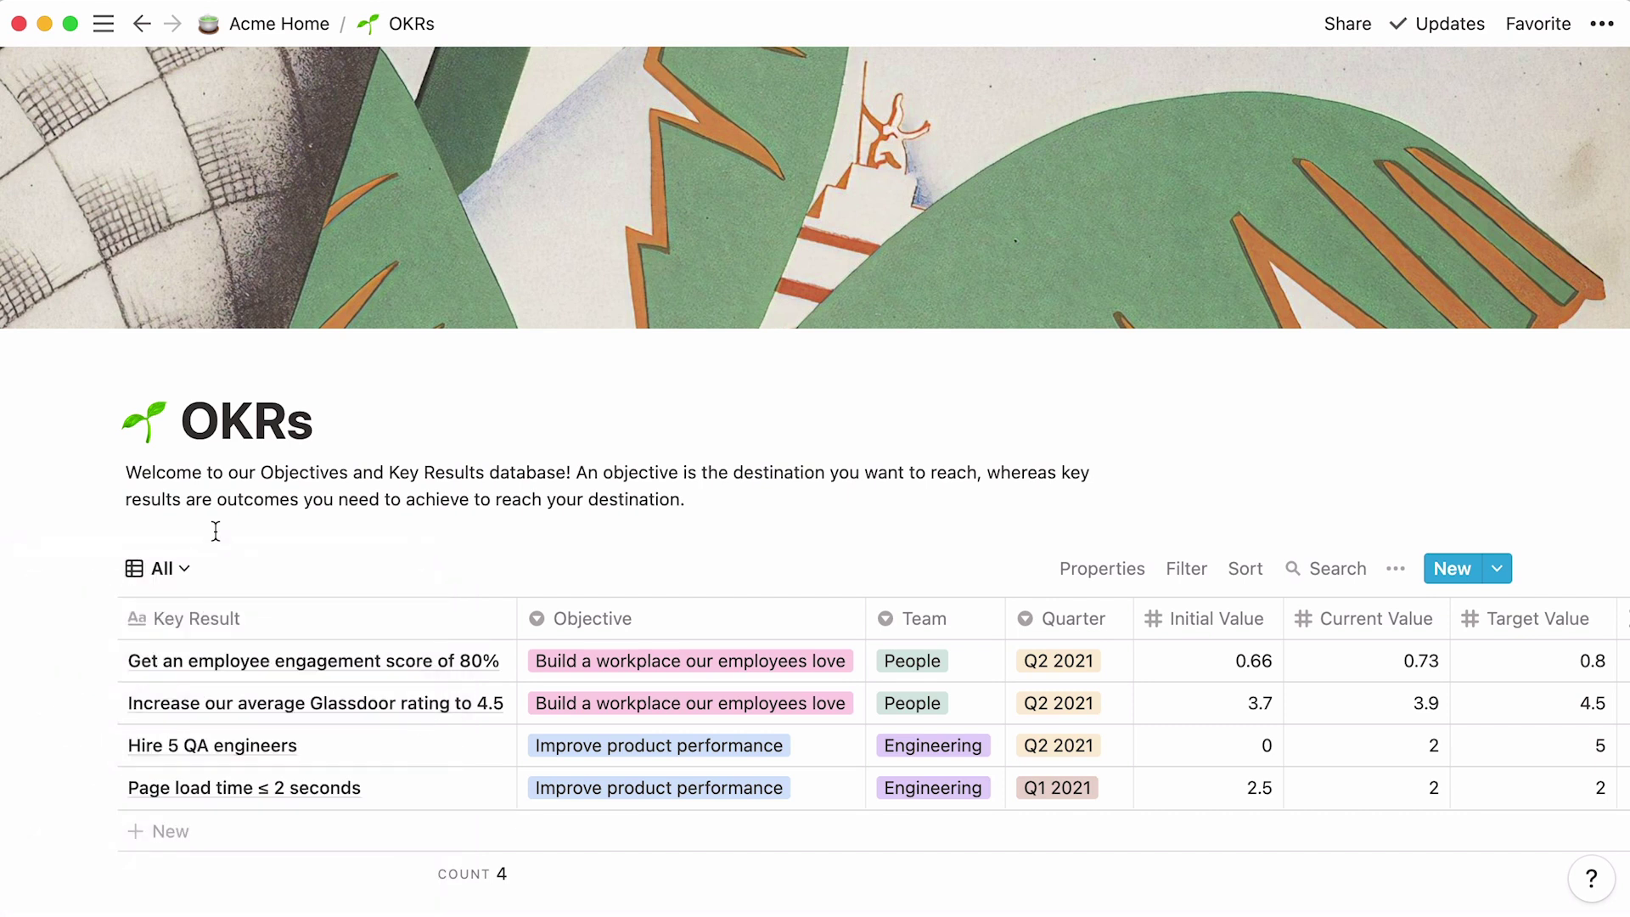
{"action": "left_click", "coordinate": [141, 24]}
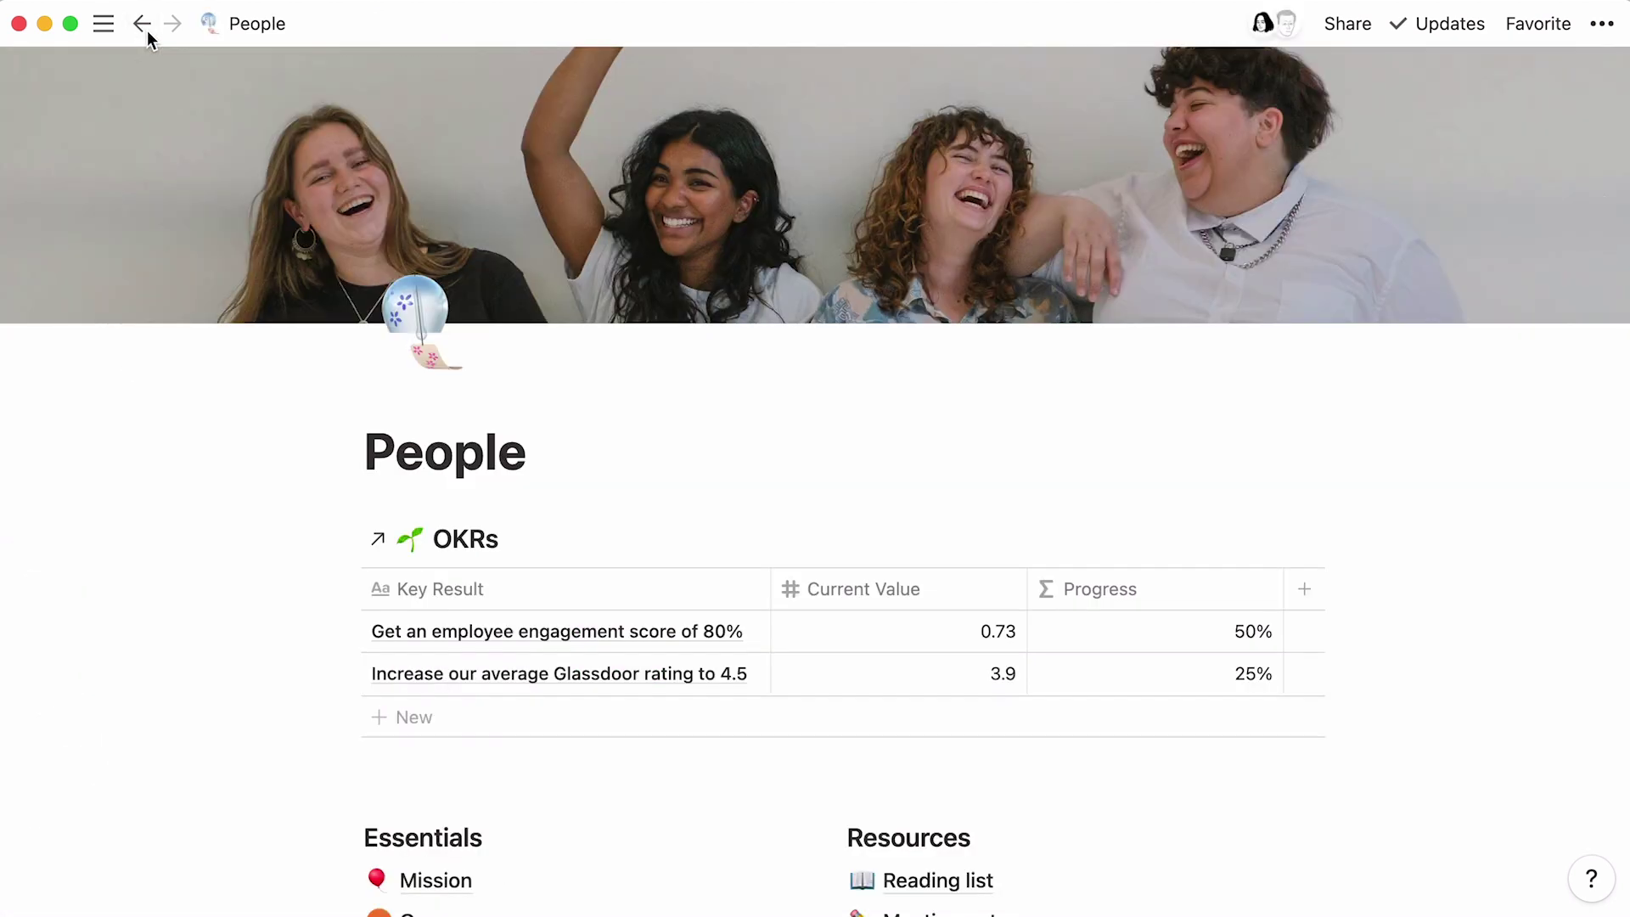